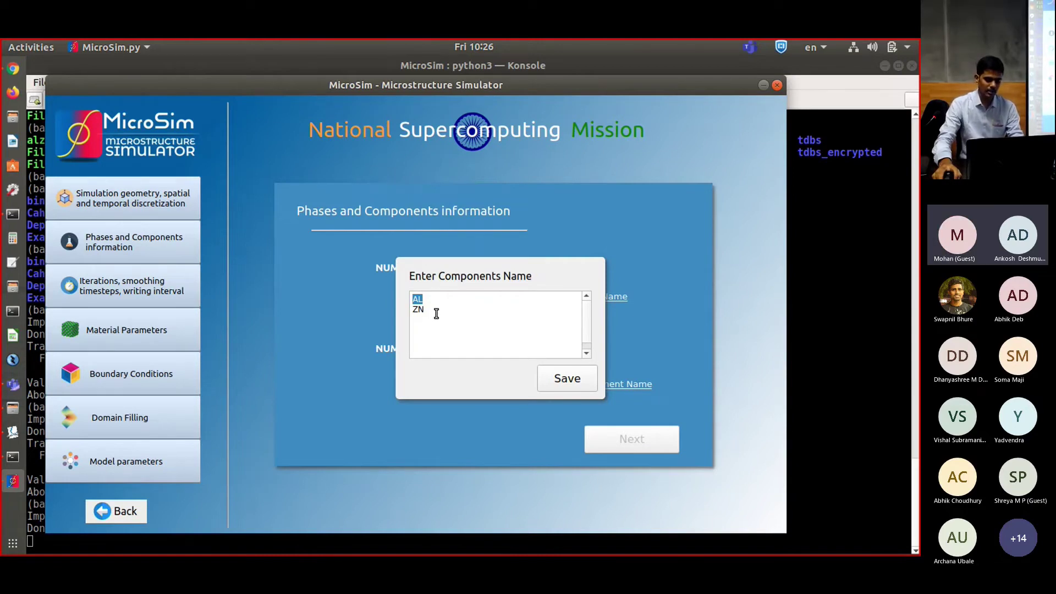
Save the component names AL and ZN.
left_click(566, 378)
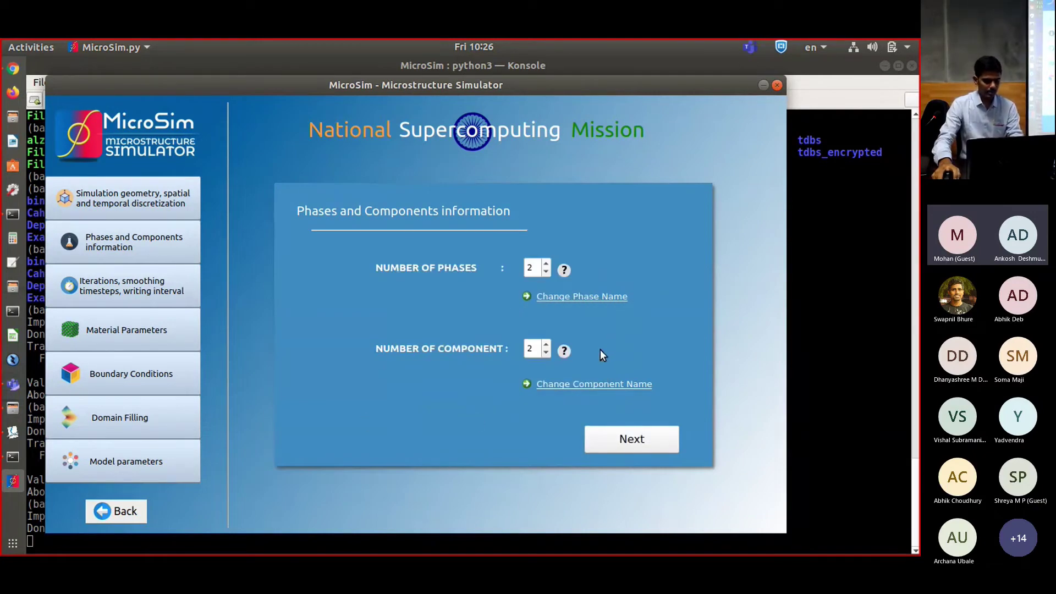
Switch to the file manager and open alzn_mey.tdb from the home directory's Test/MicroSim/KKS_OpenCl folder in the Kate text editor.
left_click(9, 408)
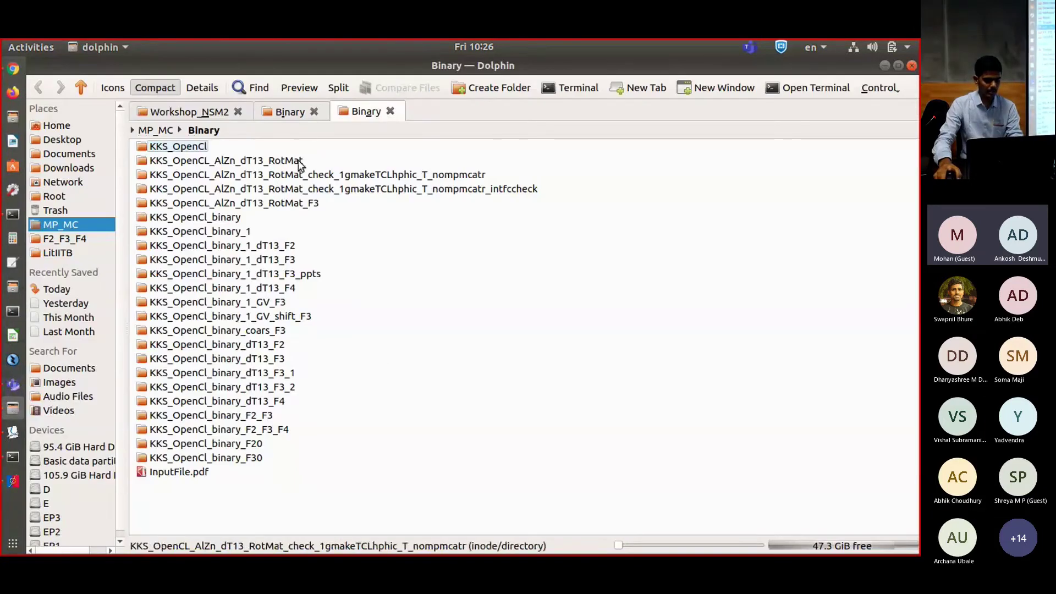
left_click(57, 126)
left_click(430, 309)
double_click(430, 304)
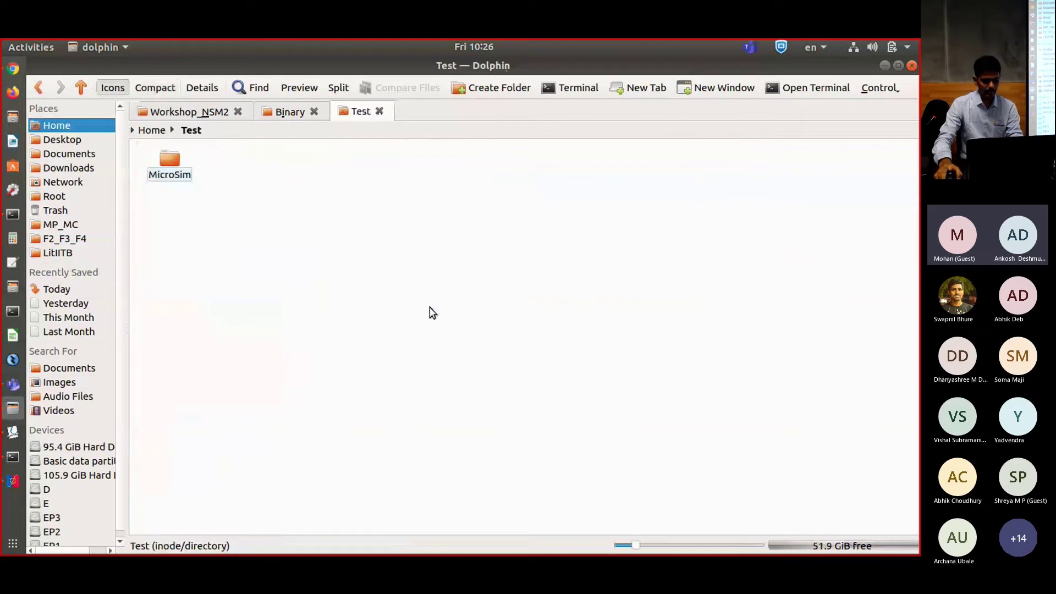
double_click(170, 168)
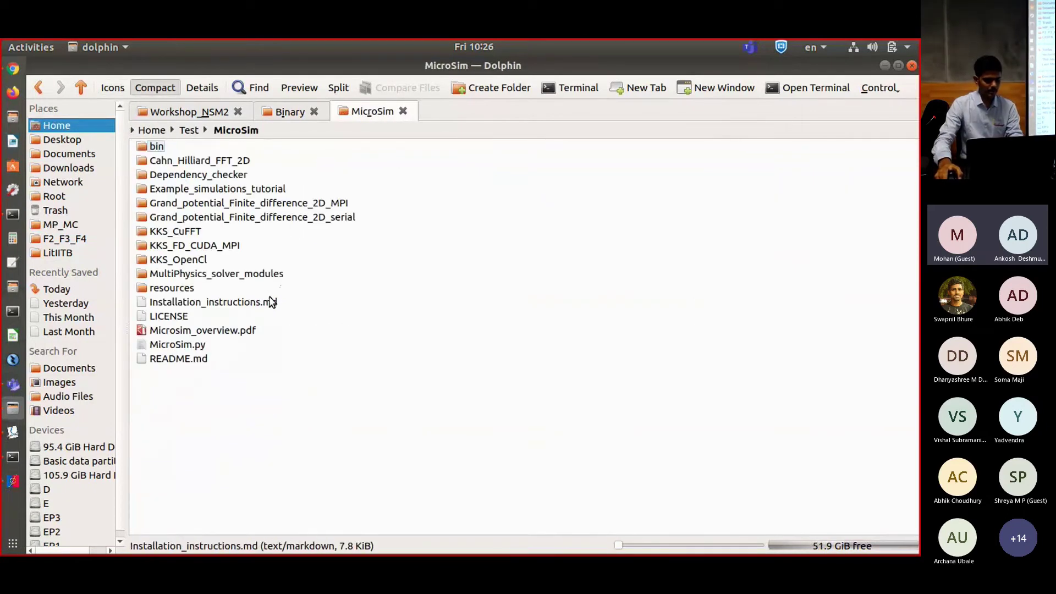
double_click(192, 259)
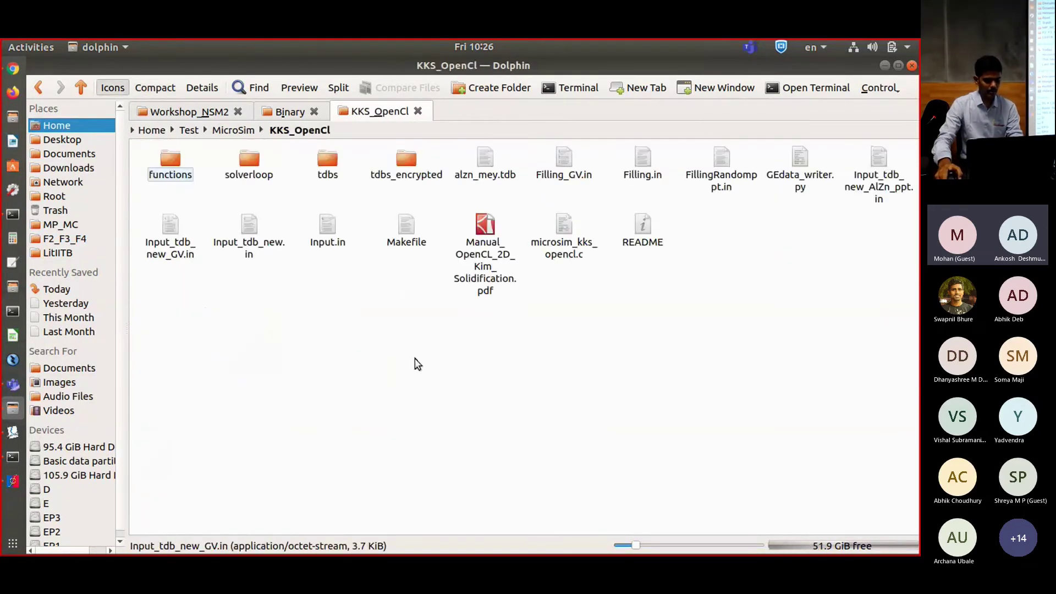
right_click(491, 176)
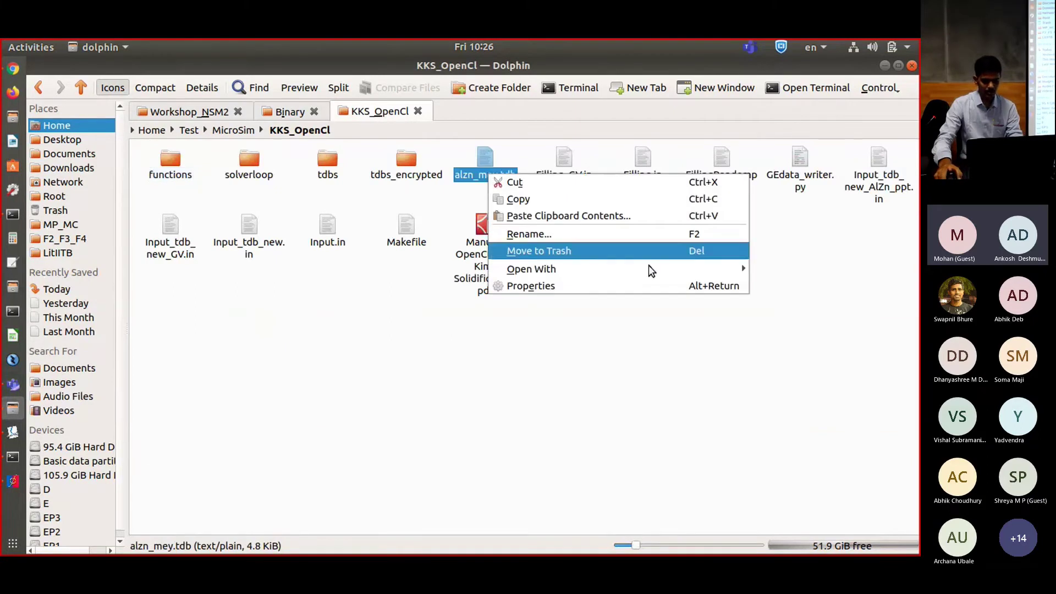
mouse_move(708, 270)
left_click(775, 270)
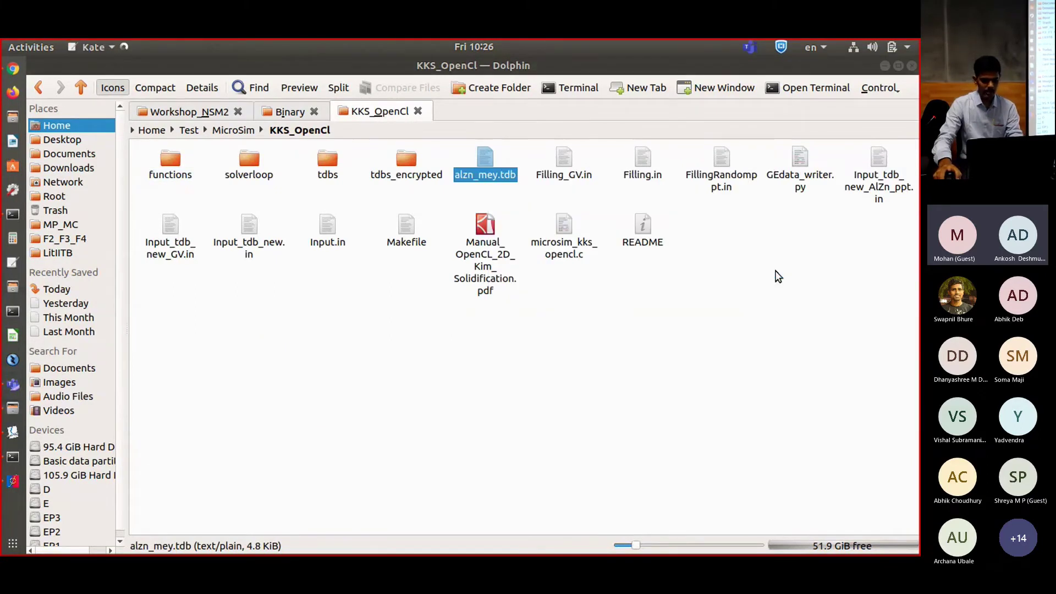
Find the AL and ZN entries among the ELEMENT definitions in the database file, with the text enlarged.
scroll(464, 320, "up", 2, "ctrl")
scroll(464, 320, "down", 6)
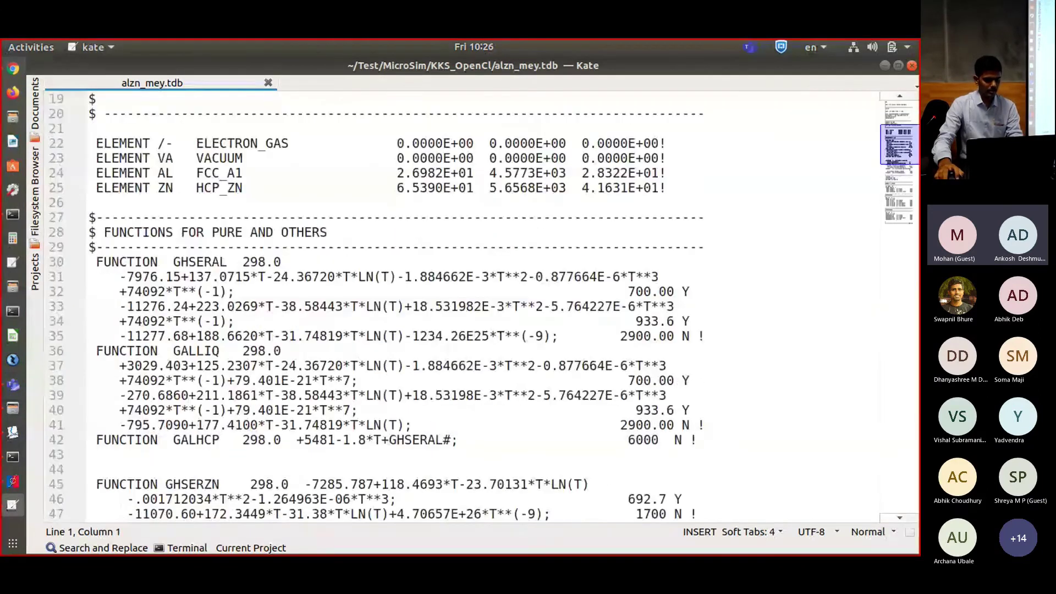
scroll(172, 177, "up", 1, "ctrl")
double_click(172, 177)
double_click(172, 192)
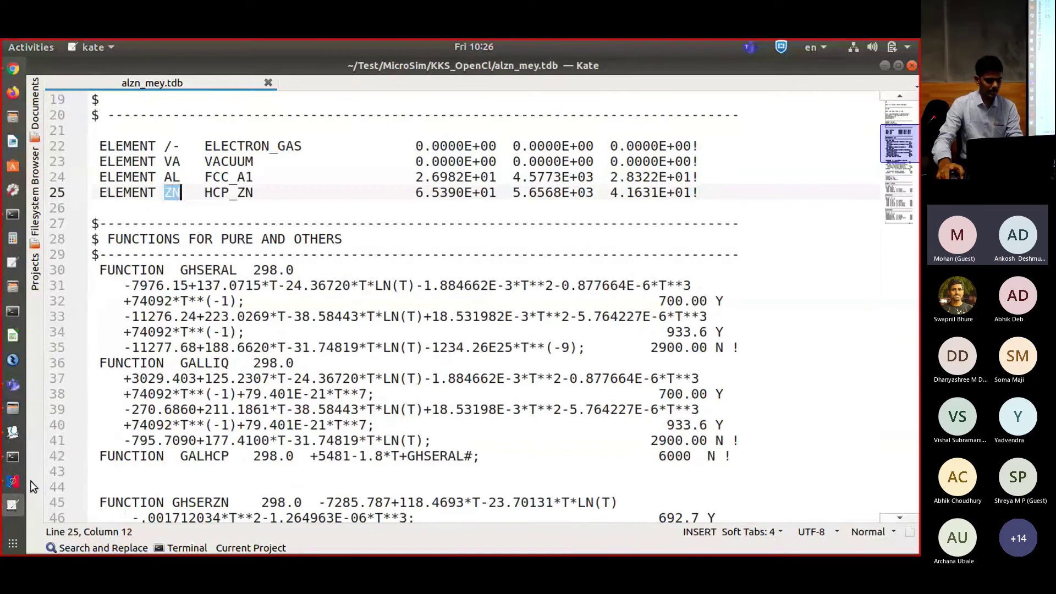
Switch back to MicroSim, accept the phases and components information, and remove the last two digits of the NSMOOTH value.
left_click(13, 481)
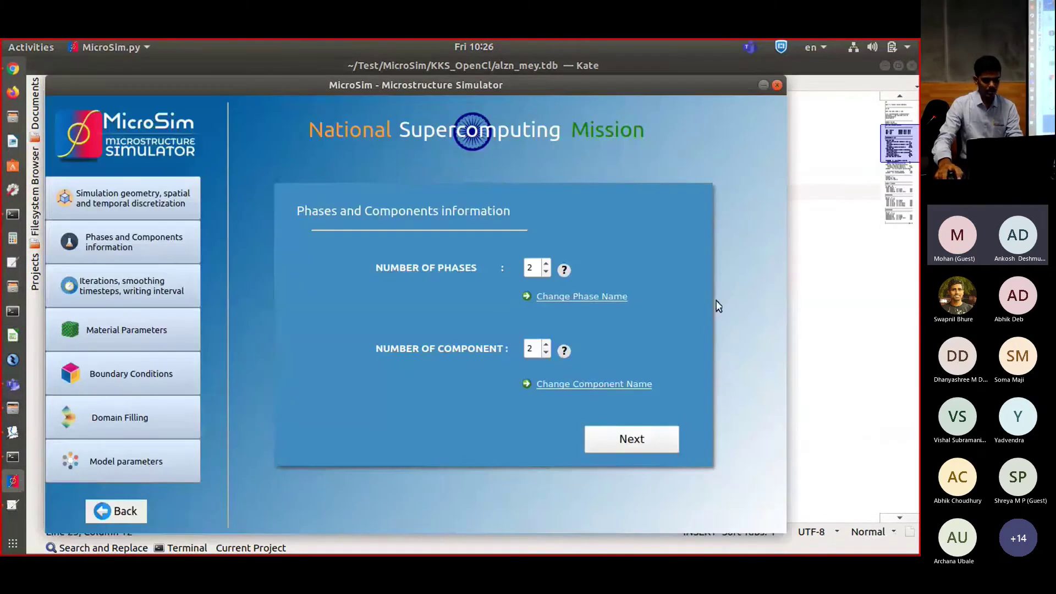
left_click(651, 444)
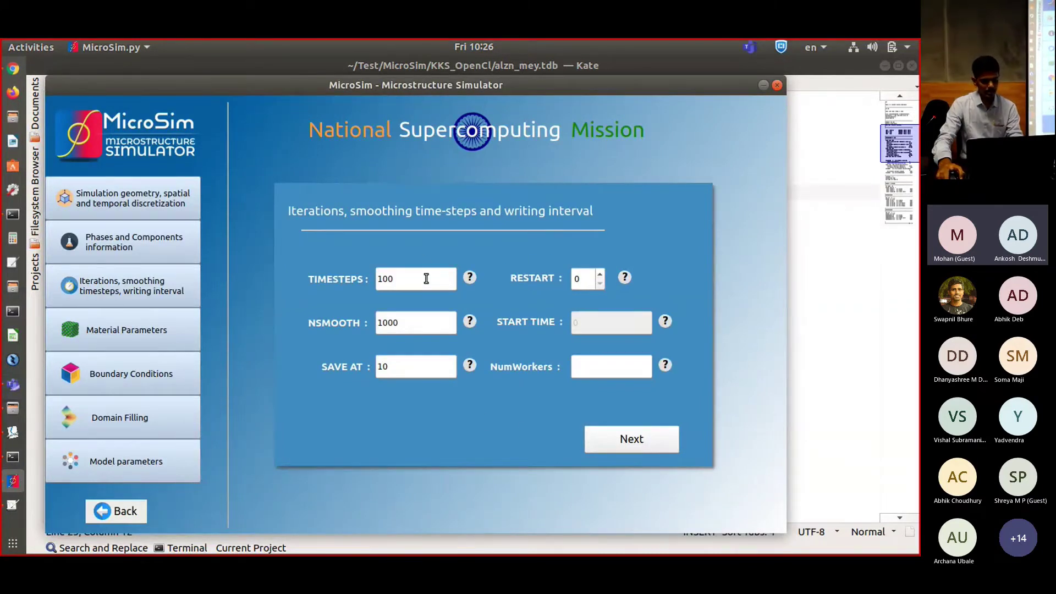
left_click(421, 322)
key("BackSpace")
key("BackSpace")
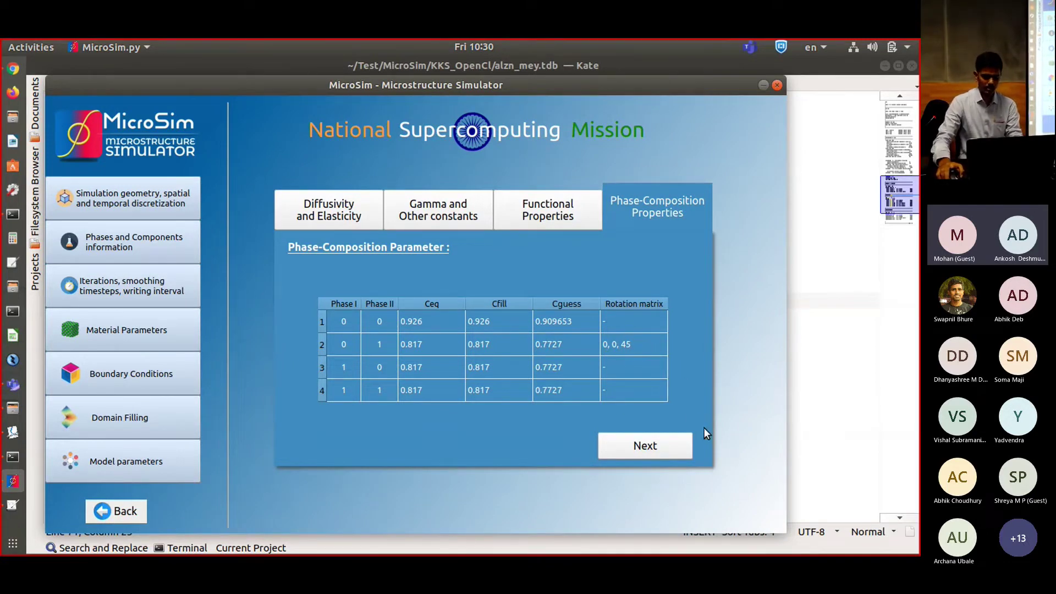
Accept the phase-composition parameters and enable the mark option for Phi's X+ boundary condition.
left_click(681, 445)
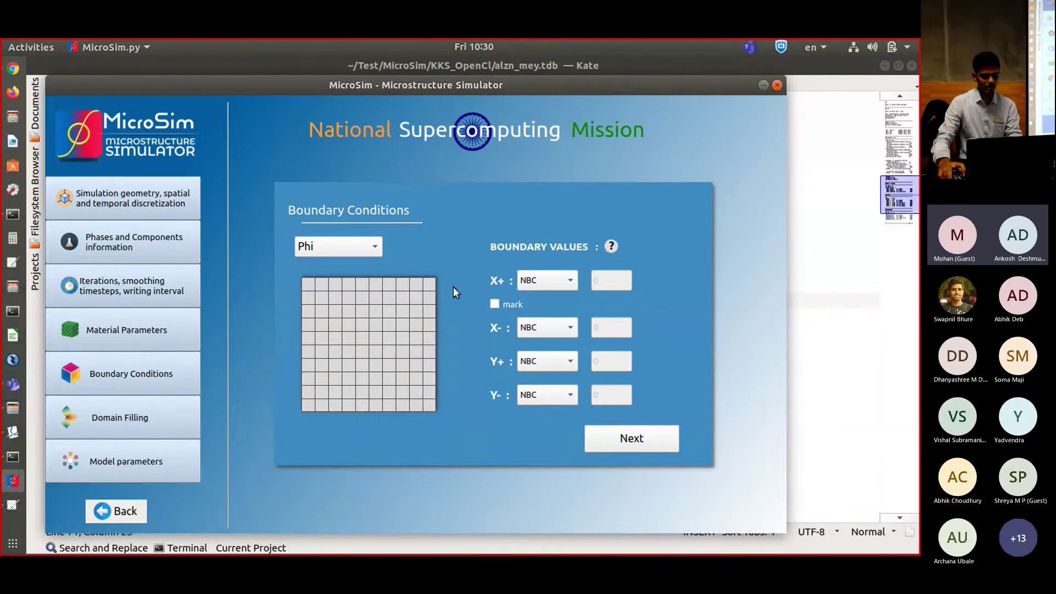
left_click(494, 304)
Go through the boundary conditions of mu, c and T and accept the boundary settings.
left_click(330, 246)
left_click(325, 263)
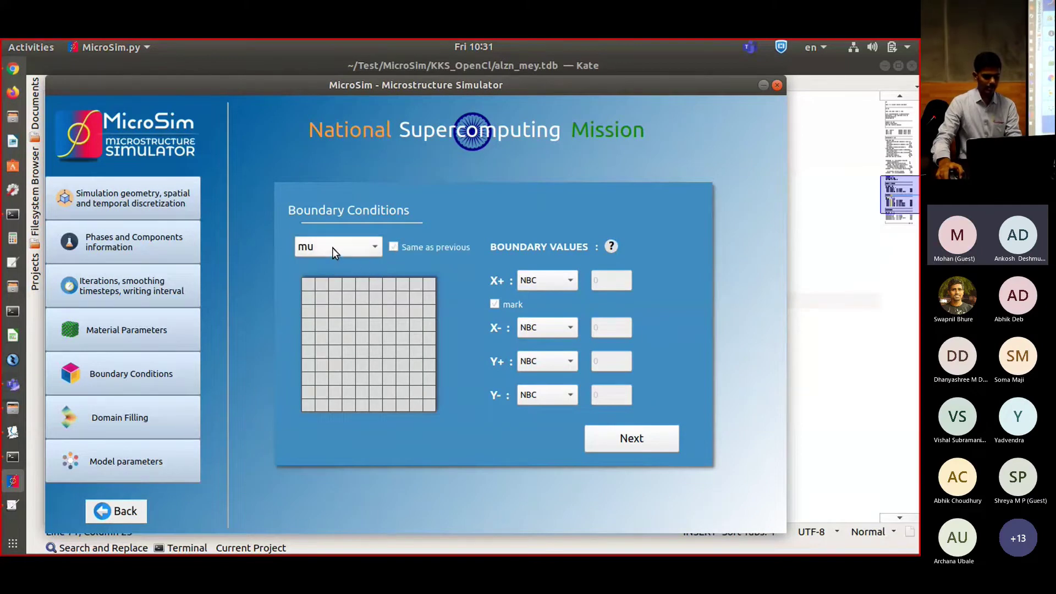
left_click(333, 247)
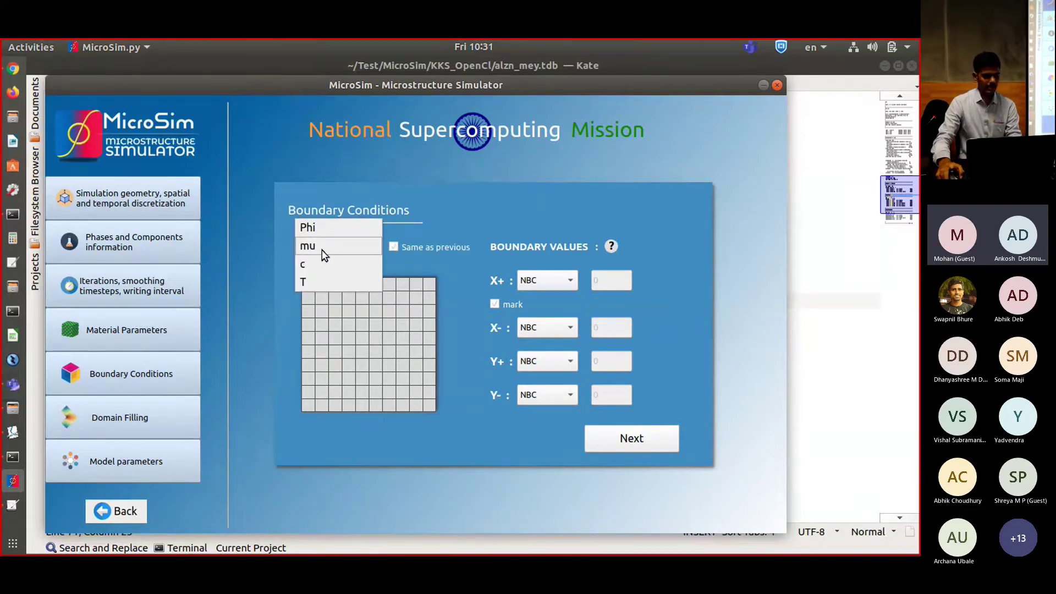
left_click(334, 265)
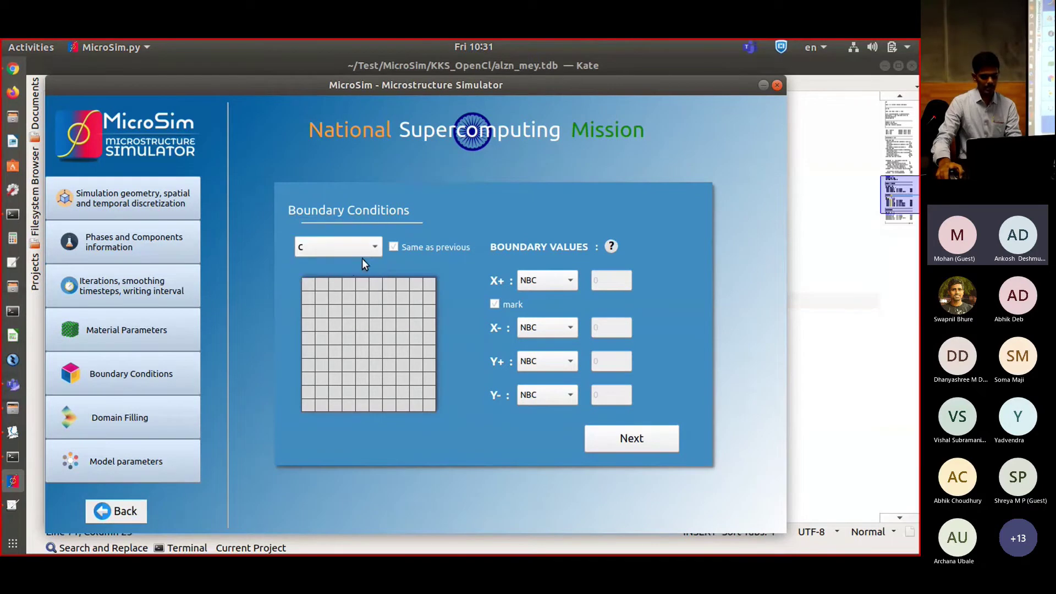
left_click(373, 246)
left_click(358, 263)
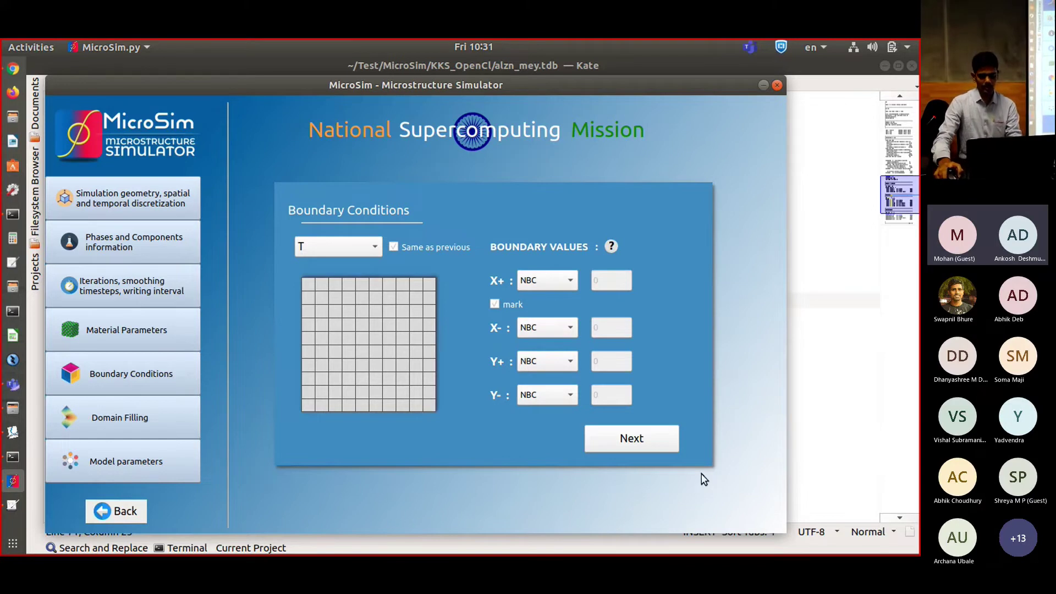
left_click(657, 437)
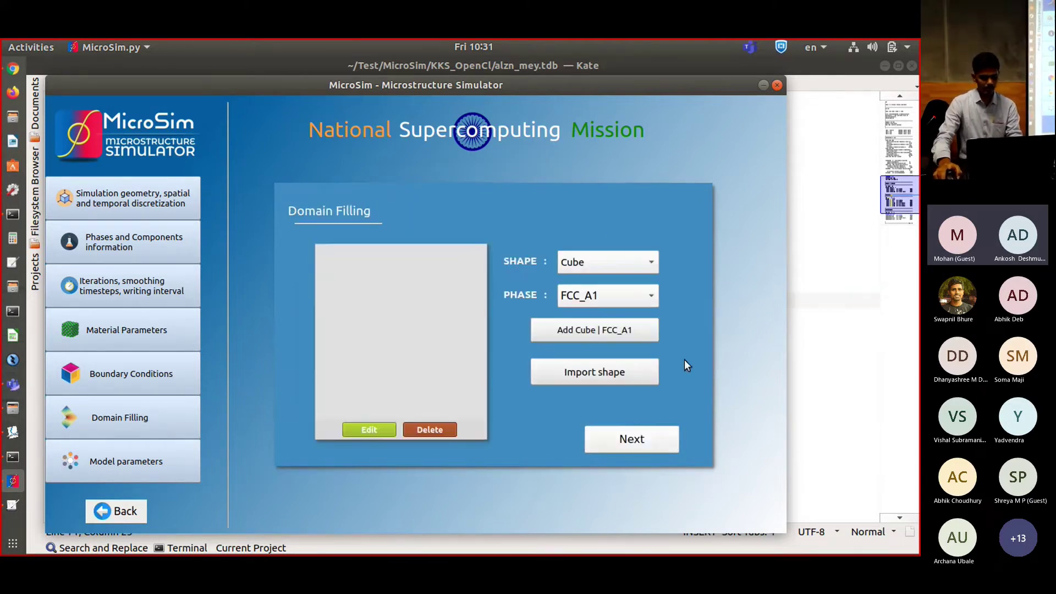
left_click(602, 259)
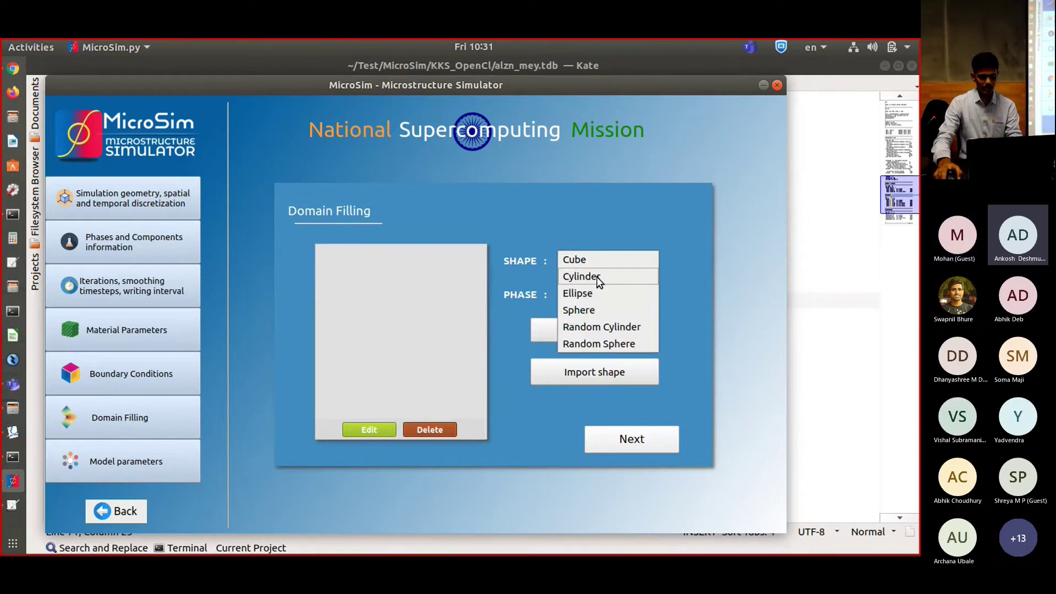
left_click(596, 277)
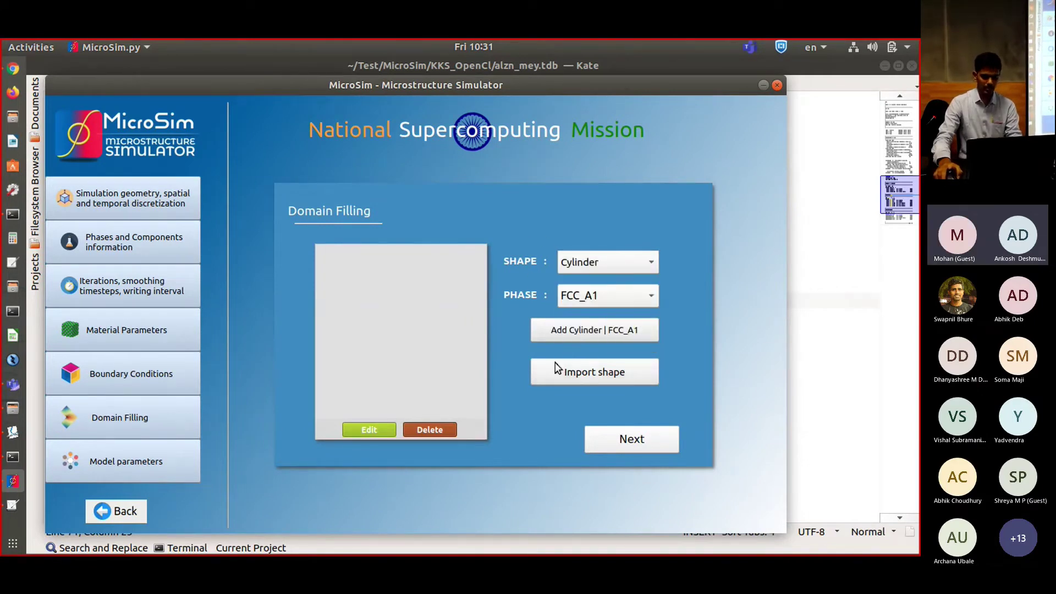
left_click(570, 329)
left_click(562, 422)
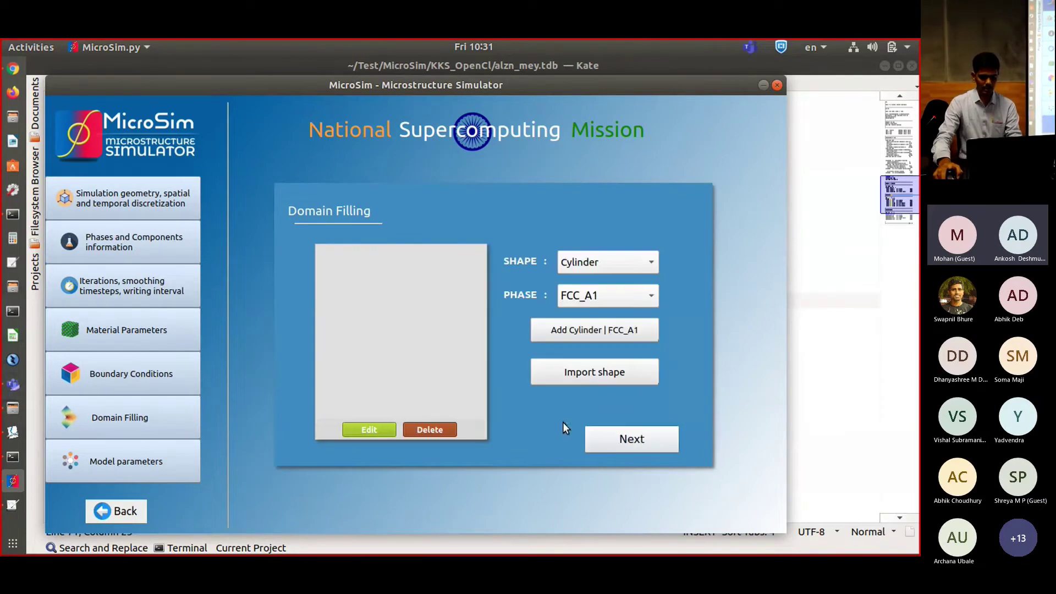
Import the domain filling shape from Filling.in in the KKS_OpenCl folder and accept the domain filling.
left_click(570, 379)
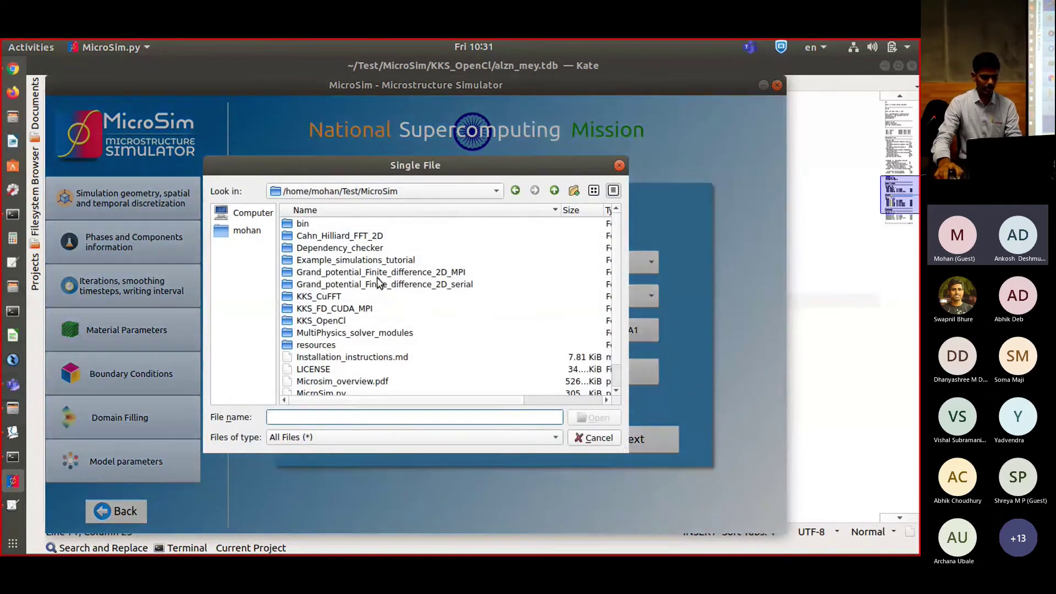
scroll(559, 345, "down", 1)
double_click(349, 296)
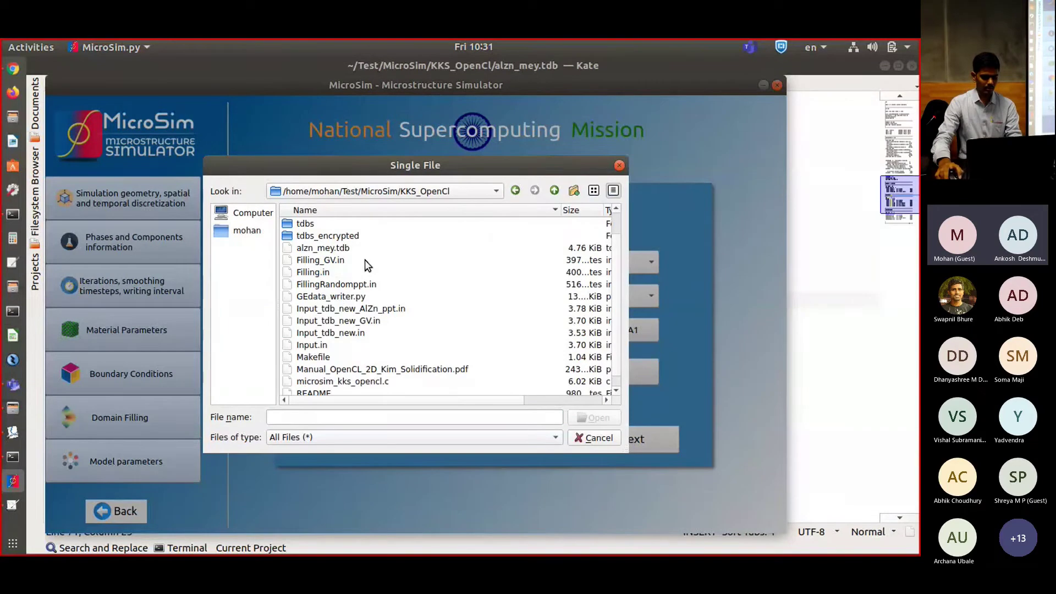
left_click(321, 273)
left_click(595, 417)
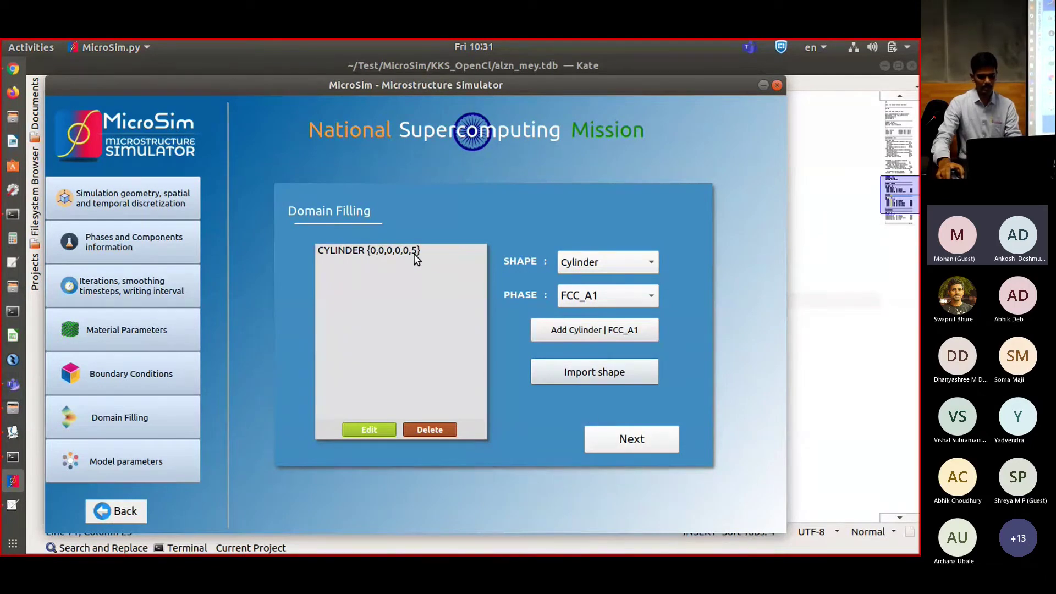
left_click(645, 442)
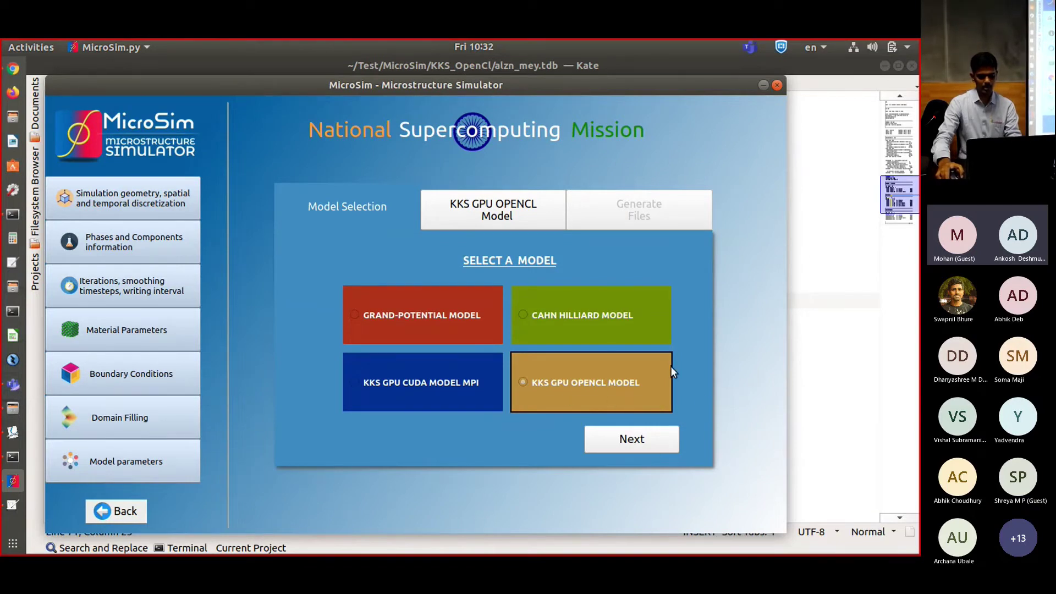
Confirm the KKS GPU OpenCL model and set its Track Progress to 10 in the simulation and file writing settings.
left_click(653, 441)
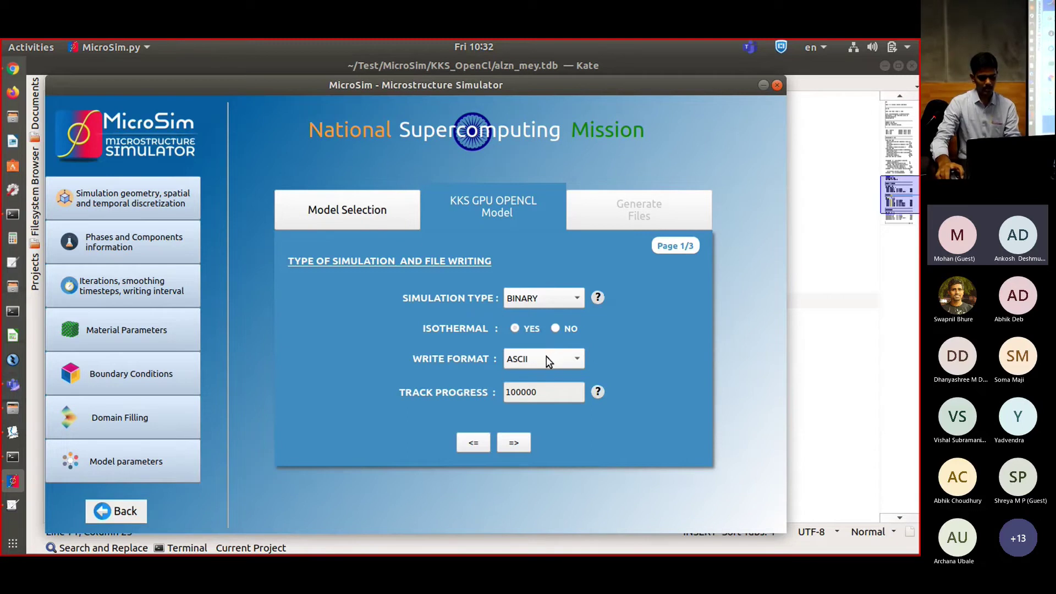
left_click_drag(515, 392, 580, 392)
key("BackSpace")
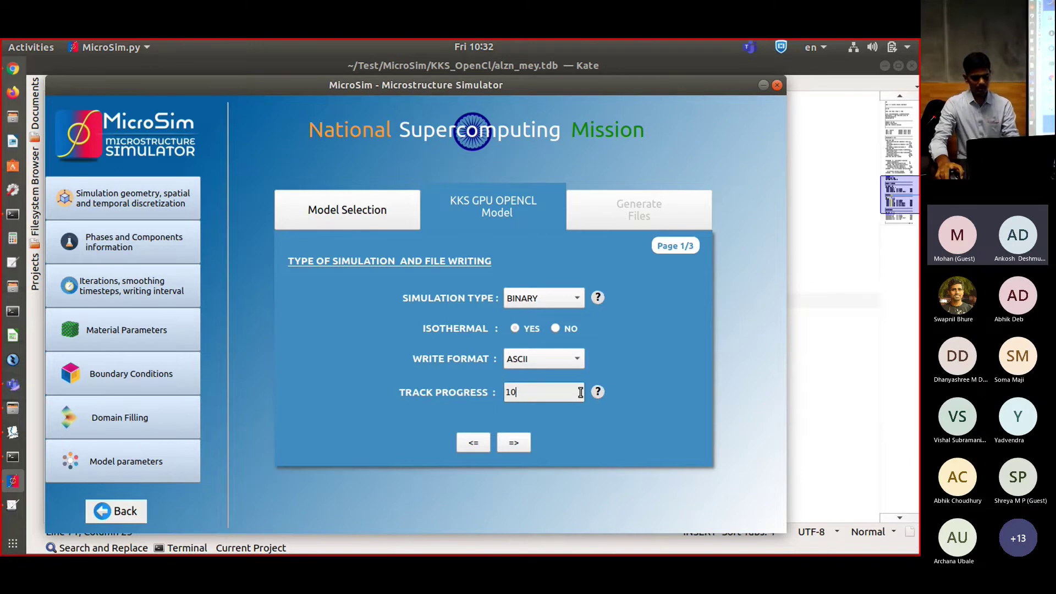
left_click(517, 442)
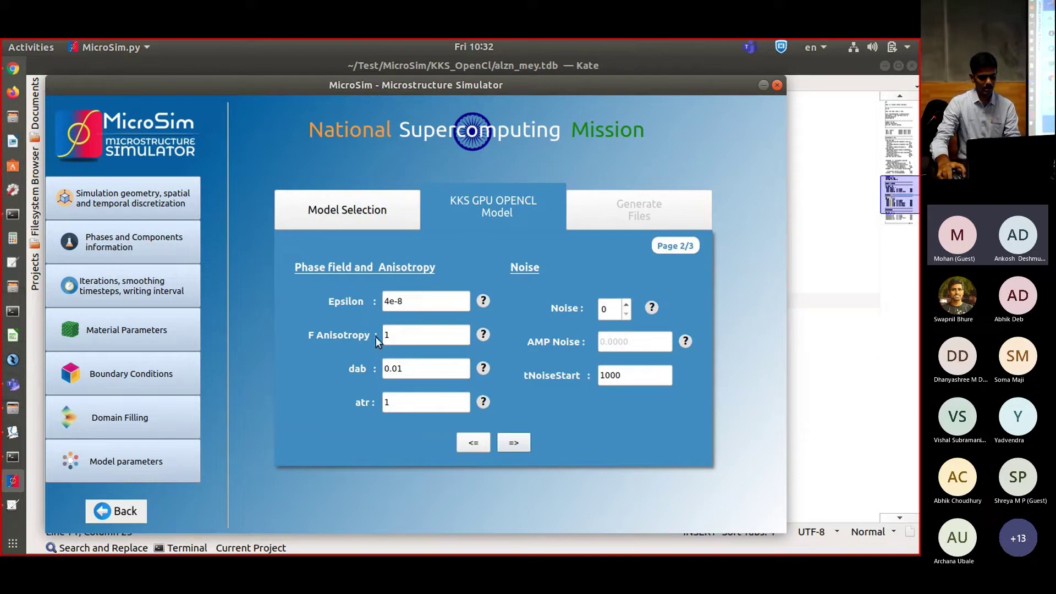
Review the F Anisotropy, dab, atr and tNoiseStart parameters and continue to the Kim model parameters.
left_click(416, 335)
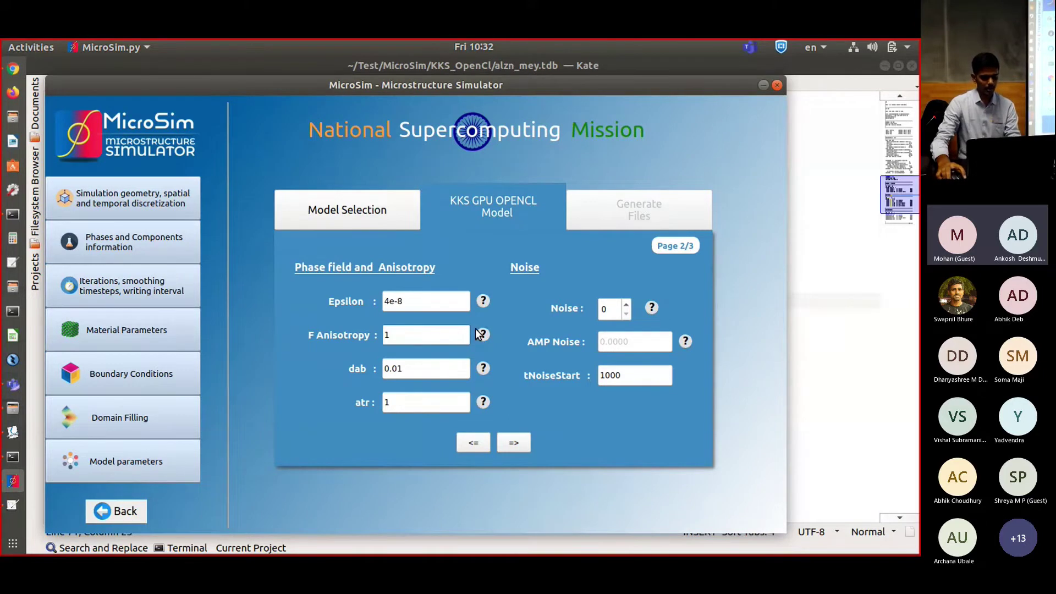
left_click(416, 372)
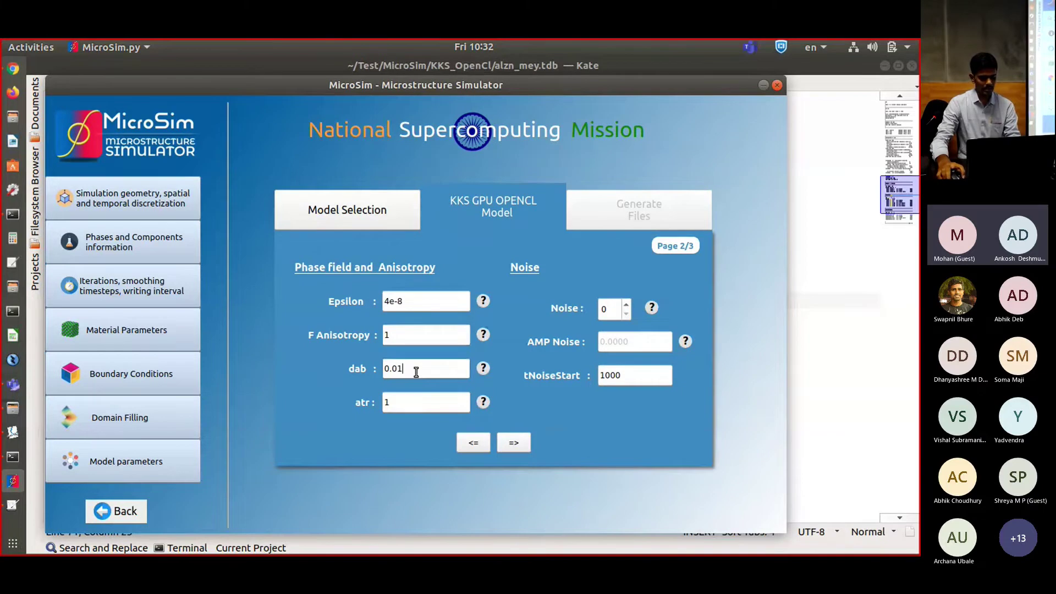
left_click(425, 402)
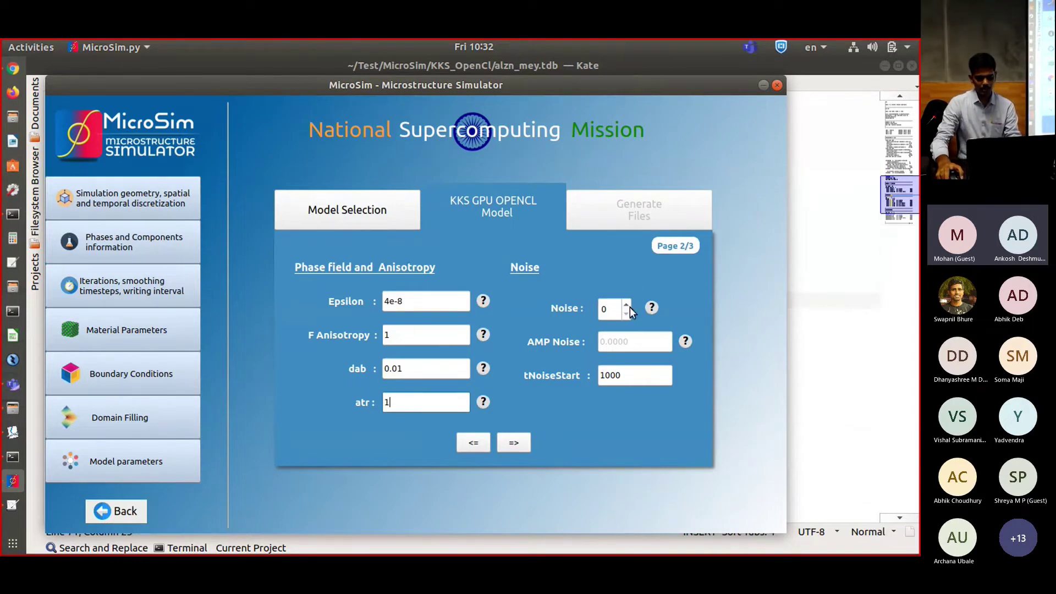
left_click(636, 376)
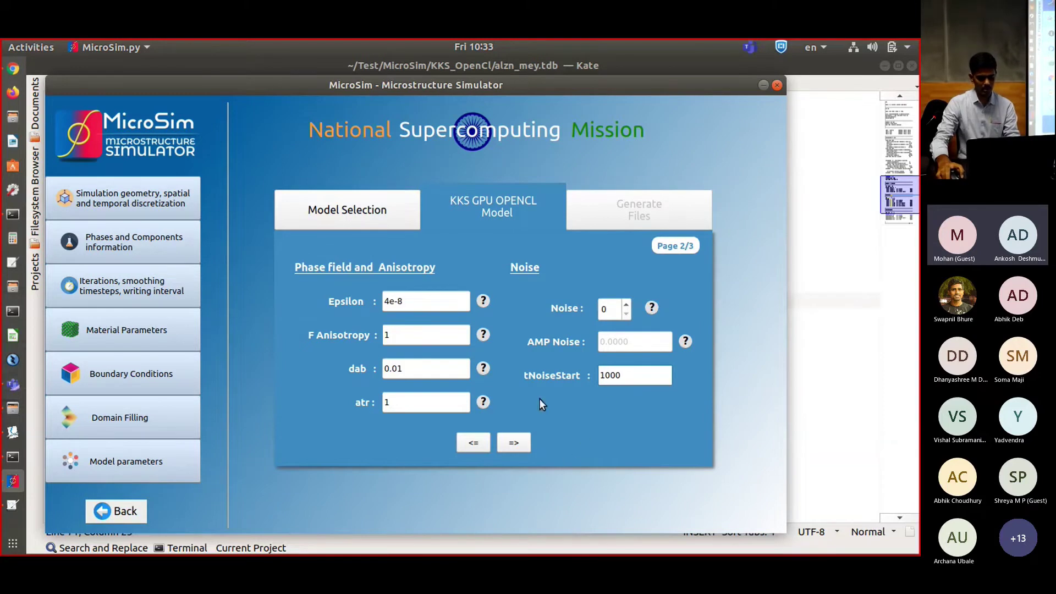
left_click(514, 445)
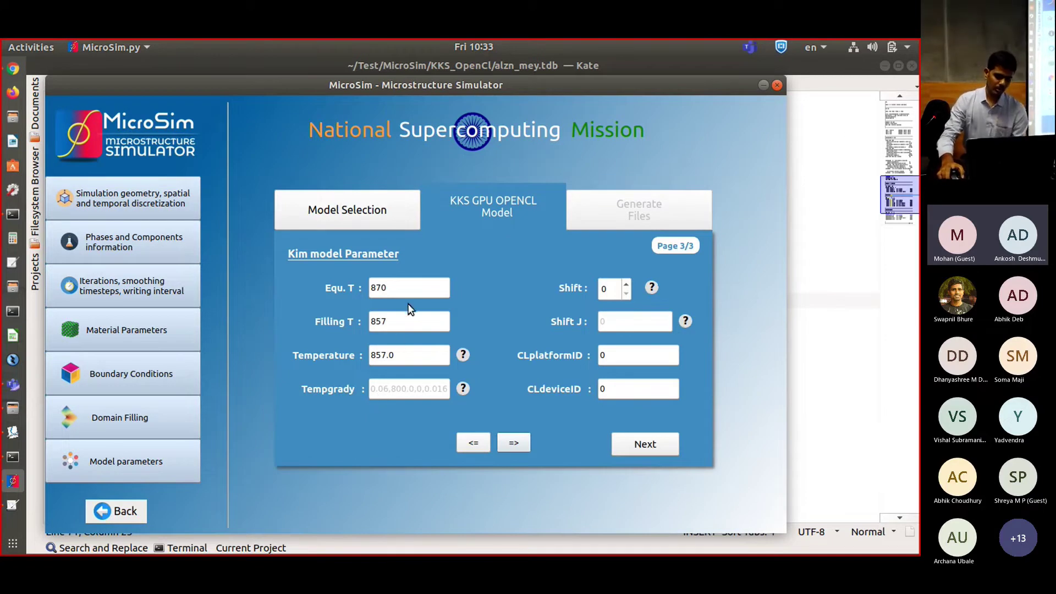
Review the Equ. T, Filling T and Temperature values and the CLplatformID and CLdeviceID settings of the Kim model.
left_click(427, 285)
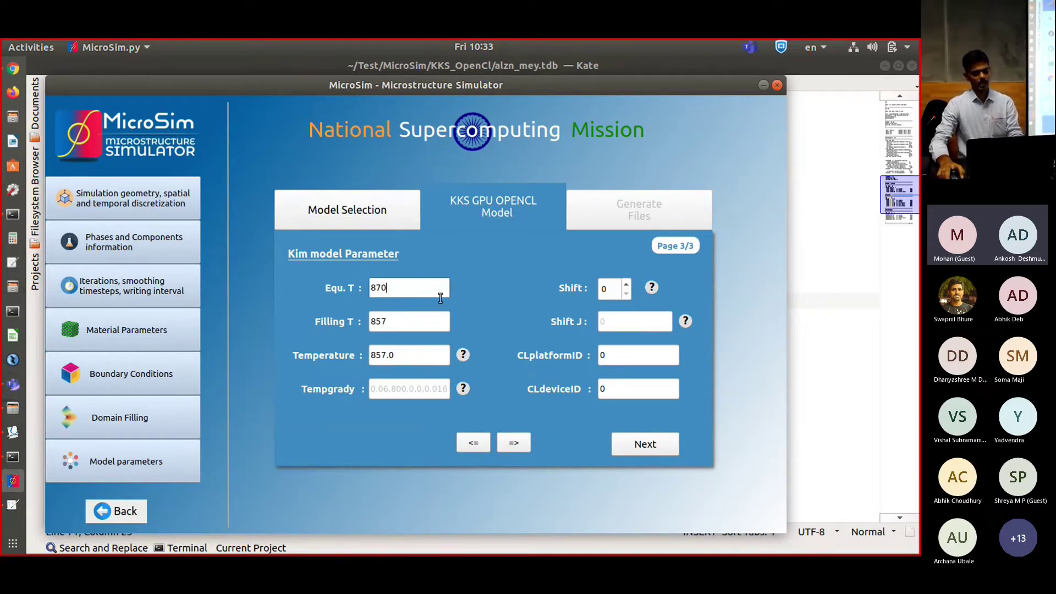
left_click(410, 321)
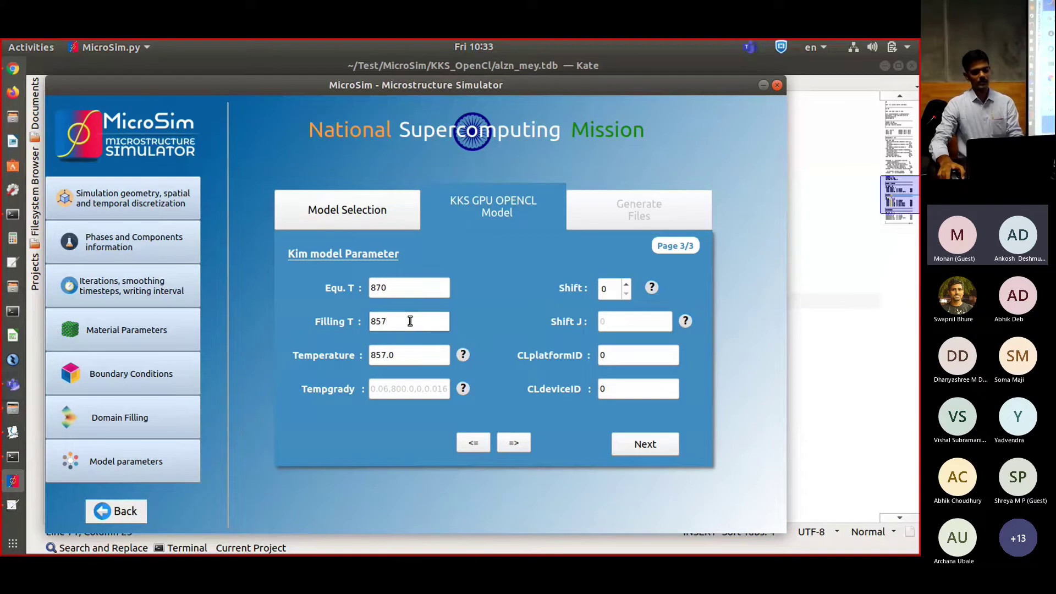
left_click(411, 356)
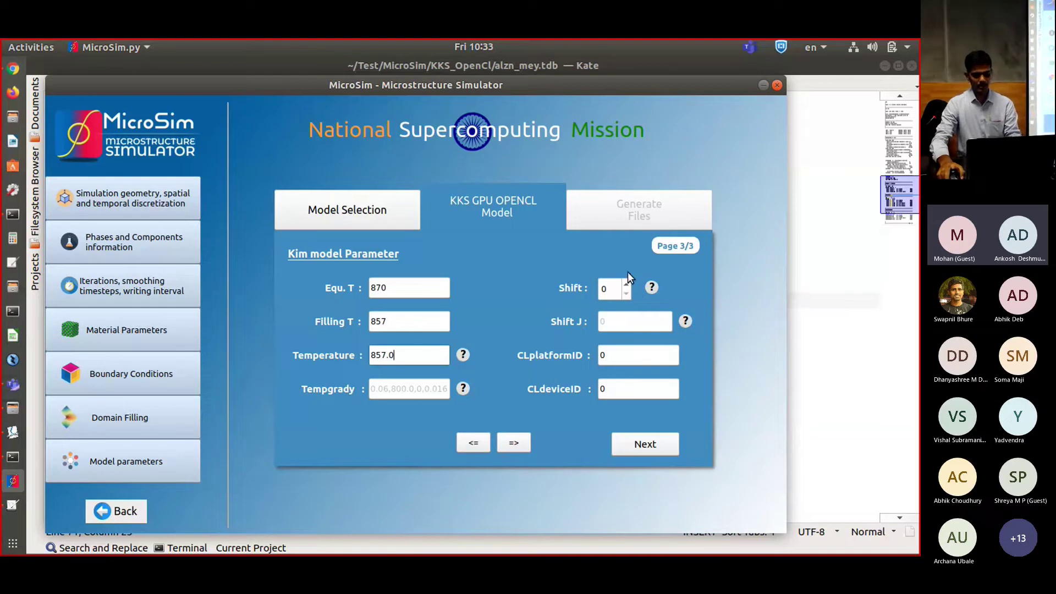
left_click(638, 355)
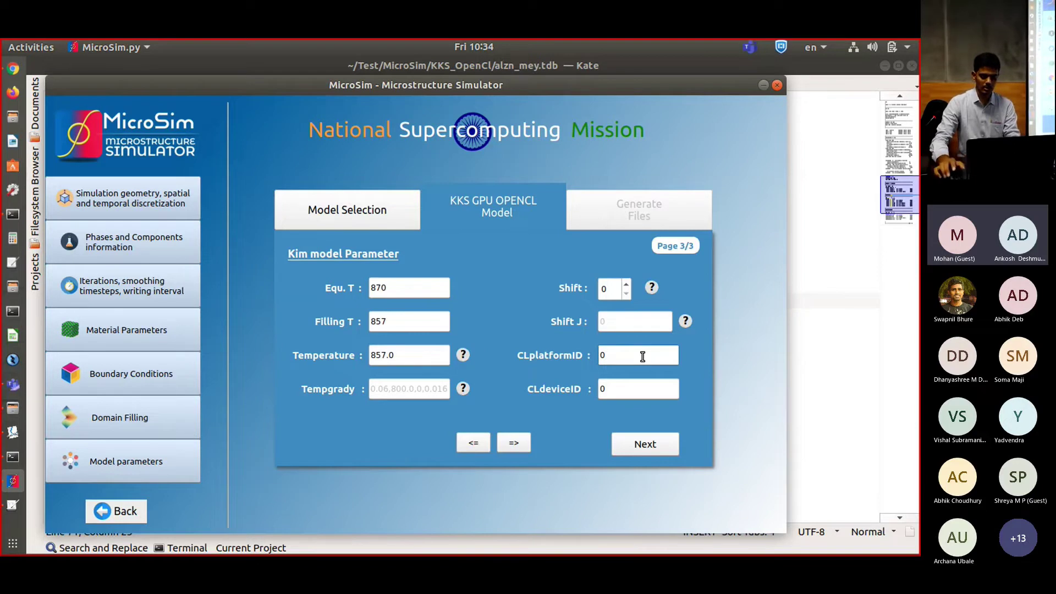
left_click(642, 385)
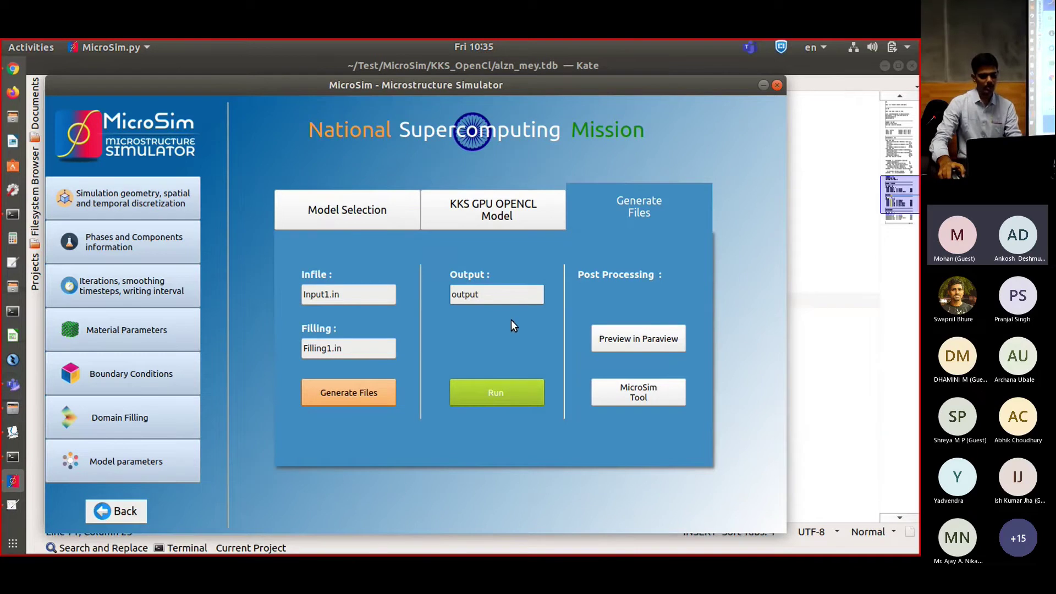
Run the simulation with output name output and examine the chosen platform and device IDs in the terminal log.
left_click(499, 395)
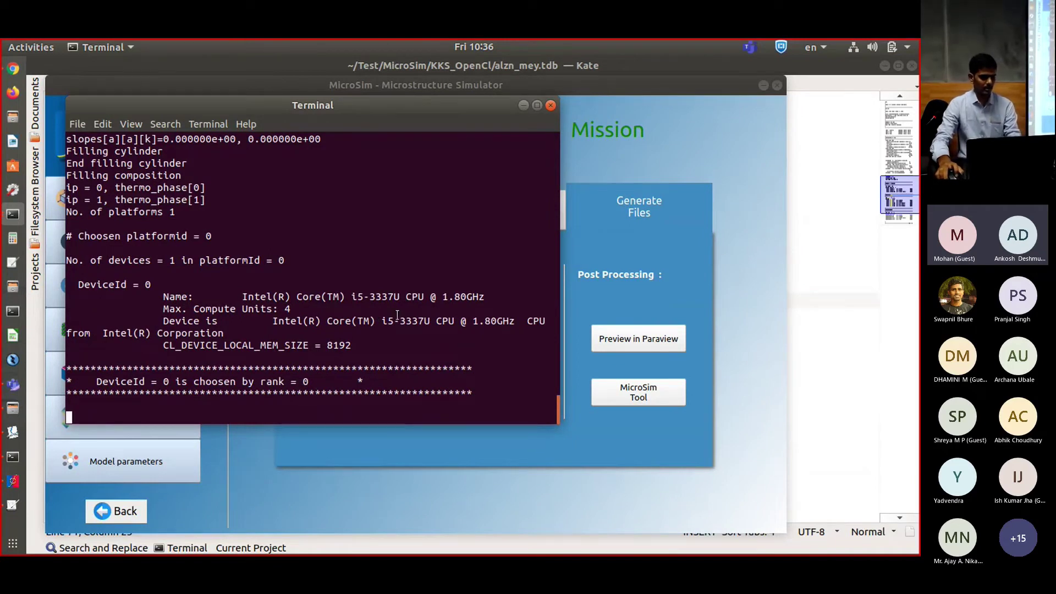
scroll(397, 312, "up", 1)
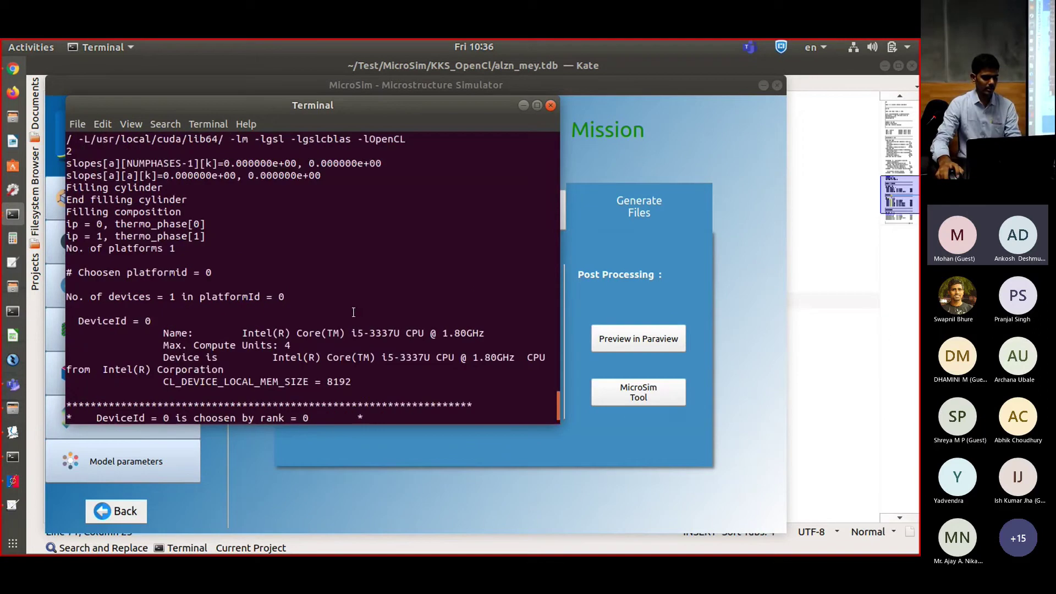
left_click_drag(78, 272, 230, 283)
left_click(231, 284)
left_click_drag(75, 320, 191, 321)
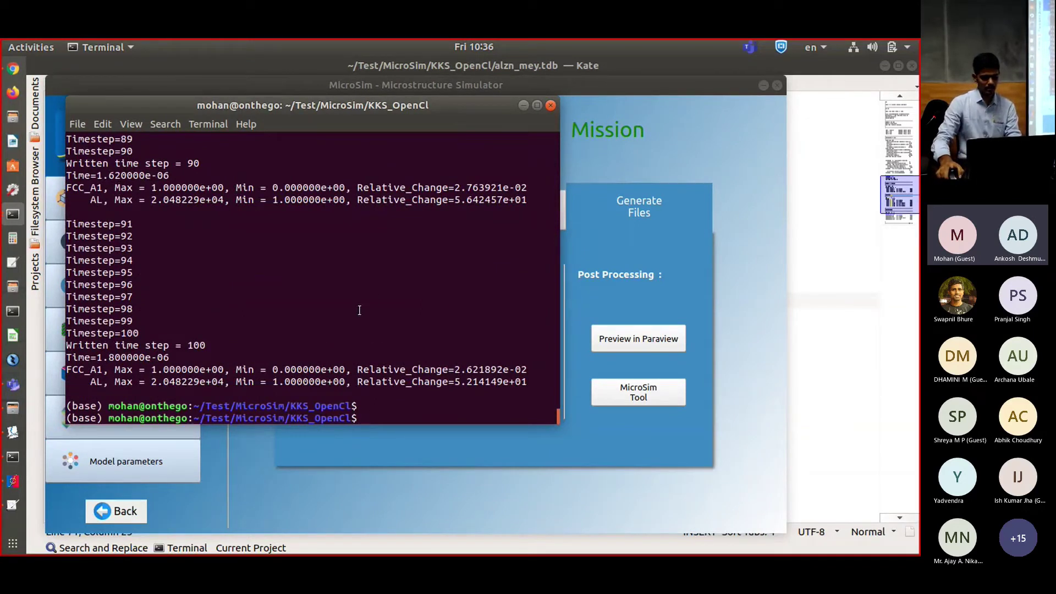
Load the finished run in the MicroSim Tool, step through the FCC_A1 field to time 100 and play the evolution.
left_click(625, 456)
left_click(611, 397)
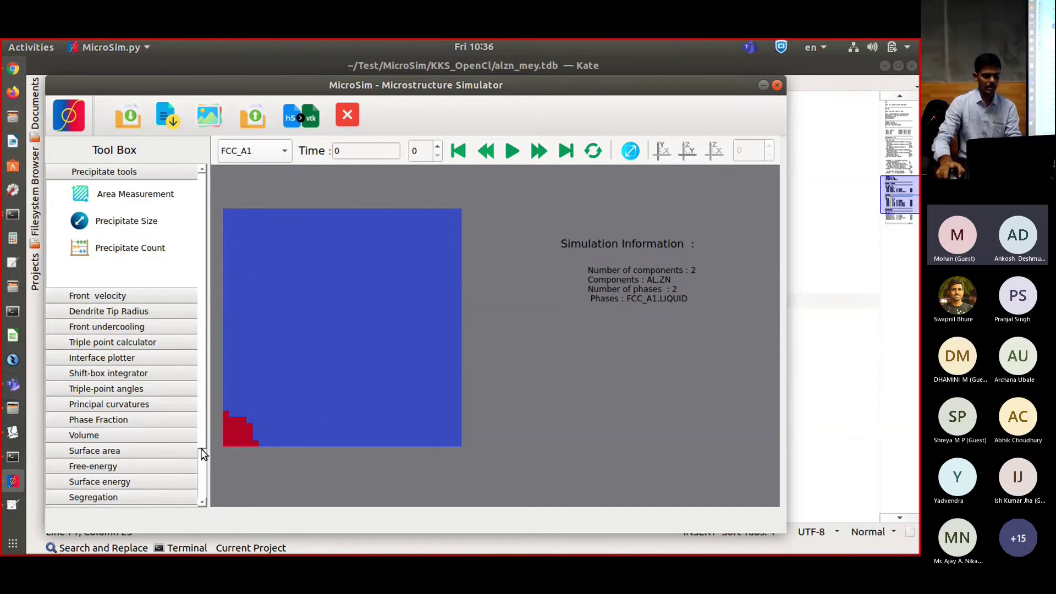
left_click(531, 155)
left_click(538, 151)
left_click(537, 151)
left_click(537, 150)
left_click(538, 150)
left_click(538, 151)
left_click(537, 151)
left_click(538, 150)
left_click(538, 151)
left_click(531, 154)
left_click(514, 153)
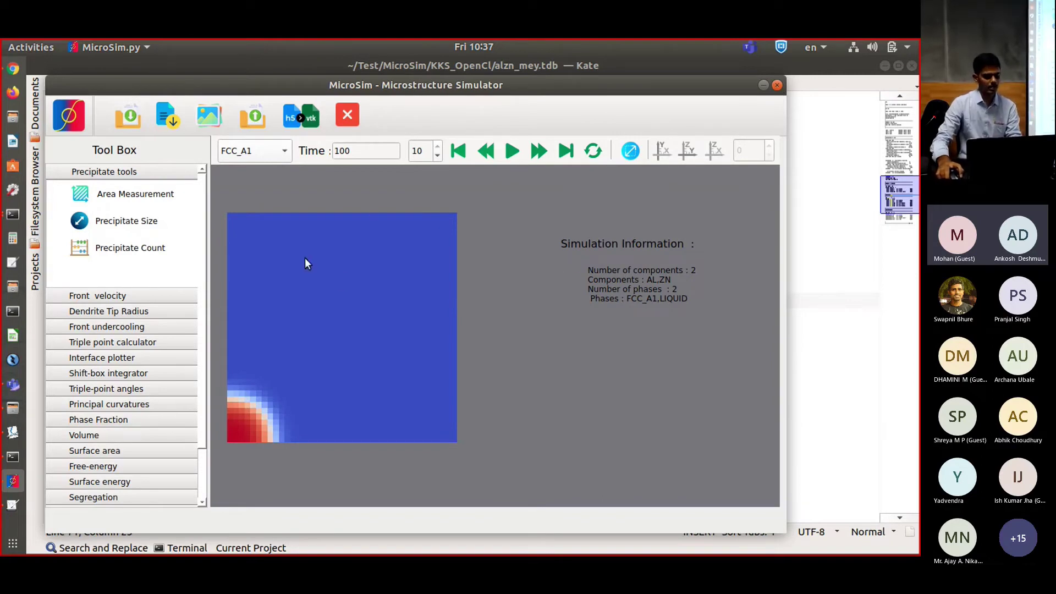
Leave the results viewer, return to the start page and continue the current infile.
left_click(68, 122)
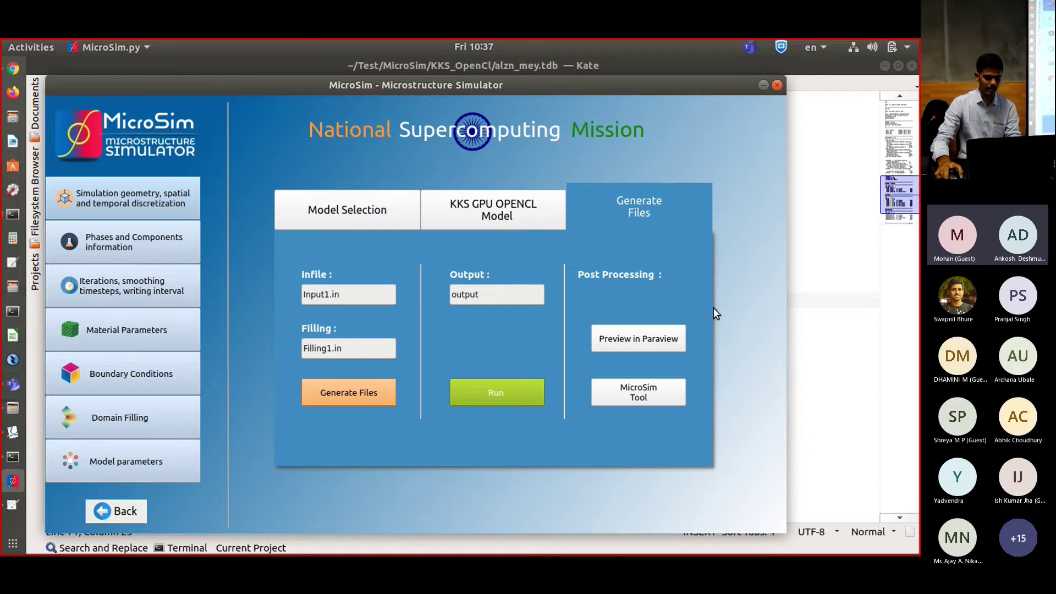
left_click(120, 517)
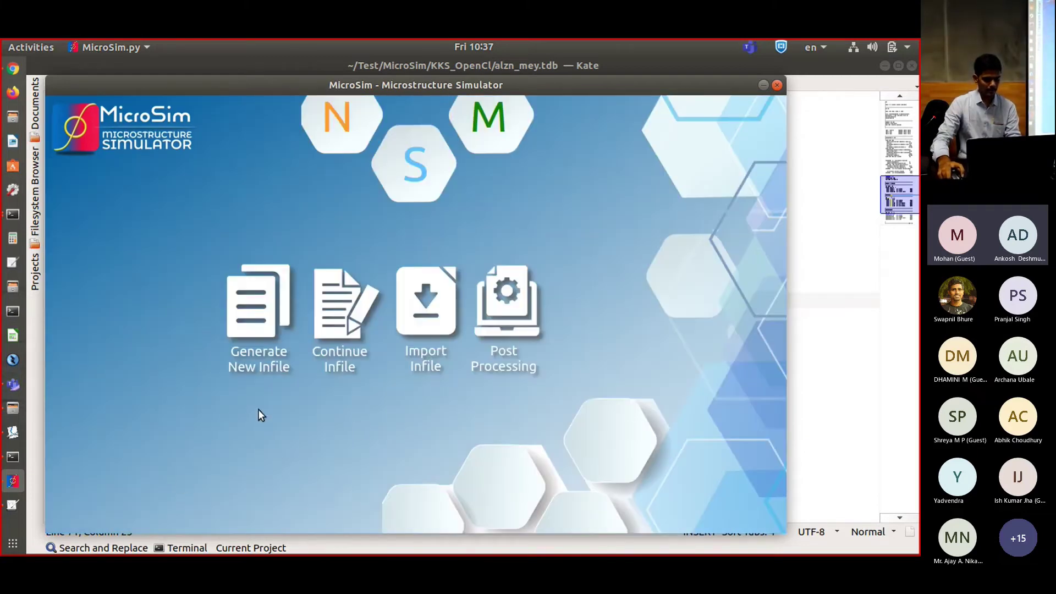
left_click(350, 362)
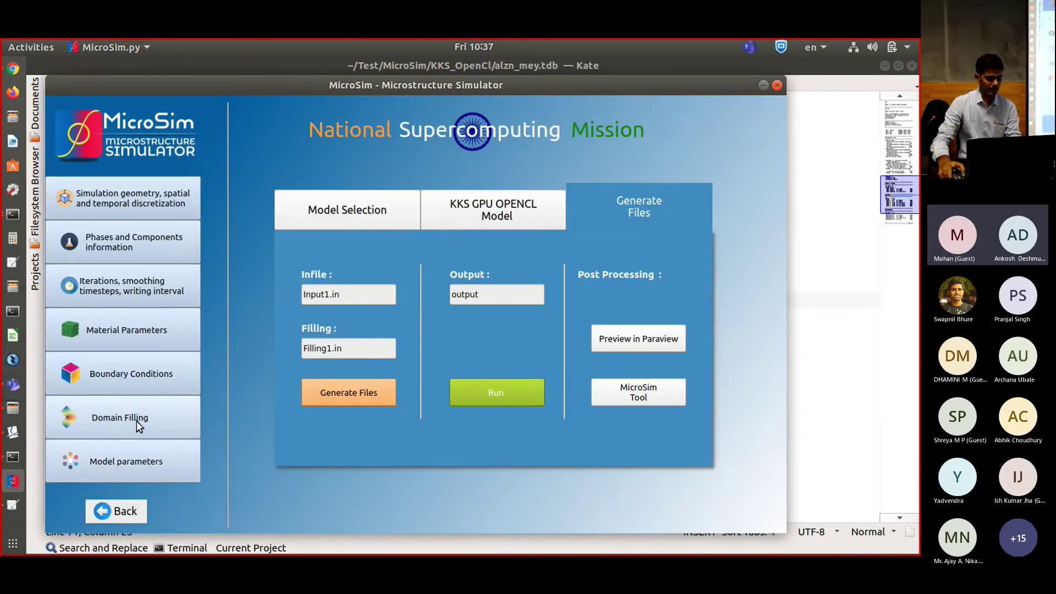
Go through the diffusivity, functional and phase-composition material properties, using Function F 3 with the alzn_mey.tdb database.
left_click(110, 323)
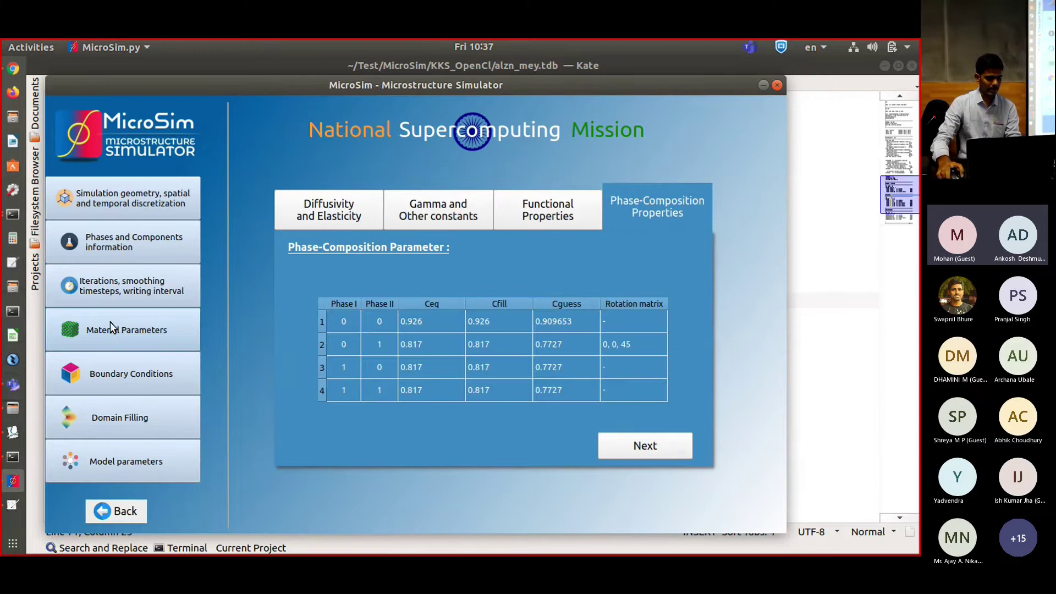
left_click(314, 212)
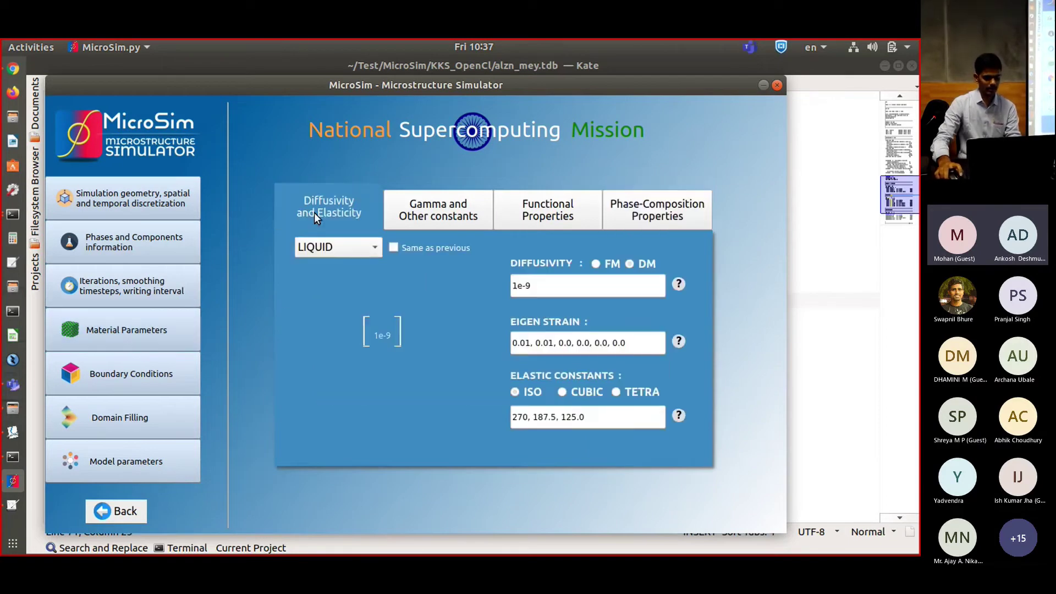
left_click(542, 217)
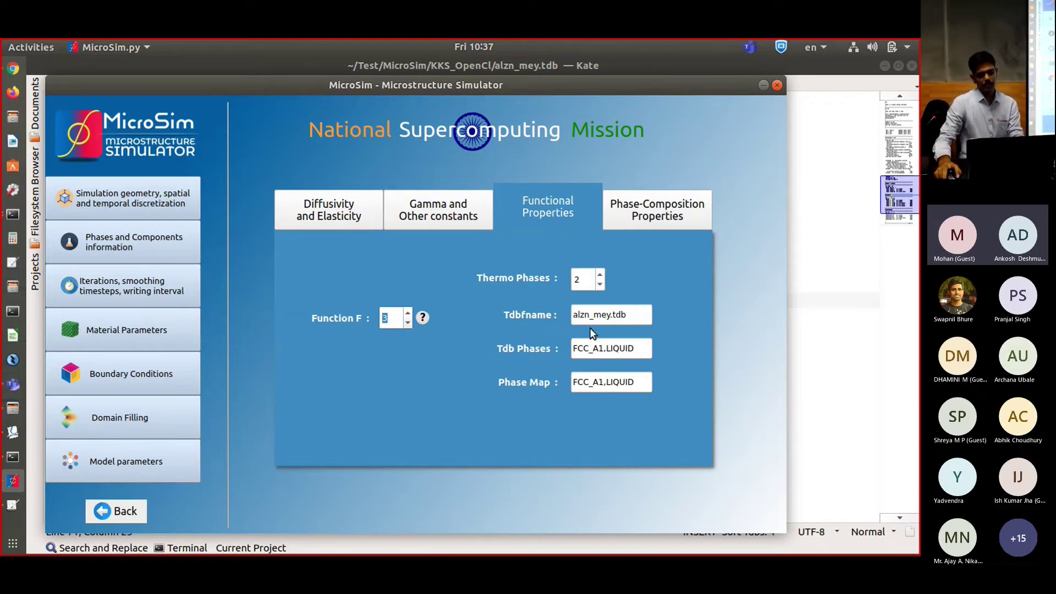
left_click(630, 314)
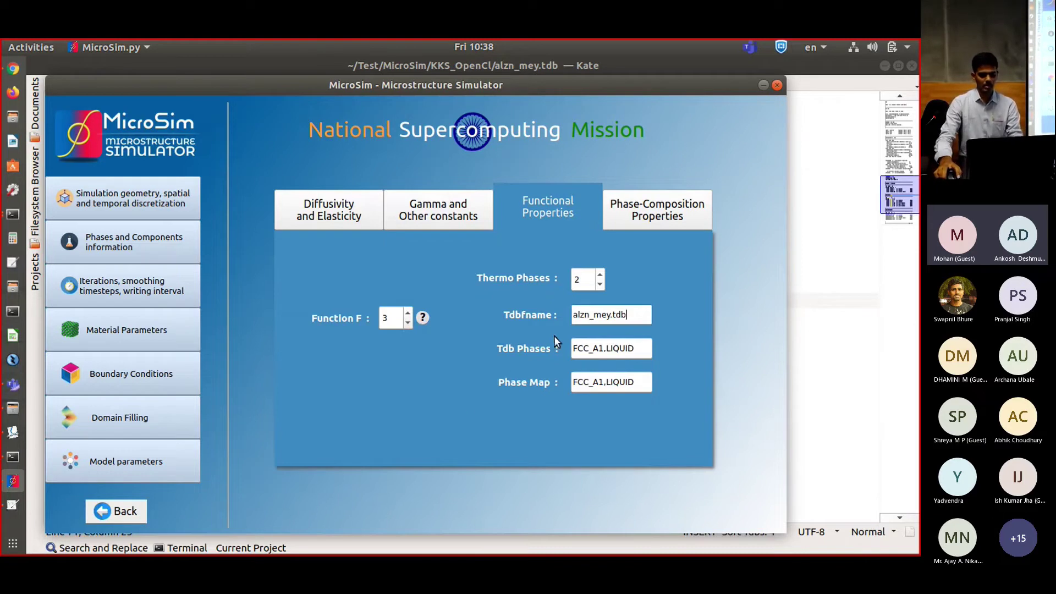
left_click(666, 198)
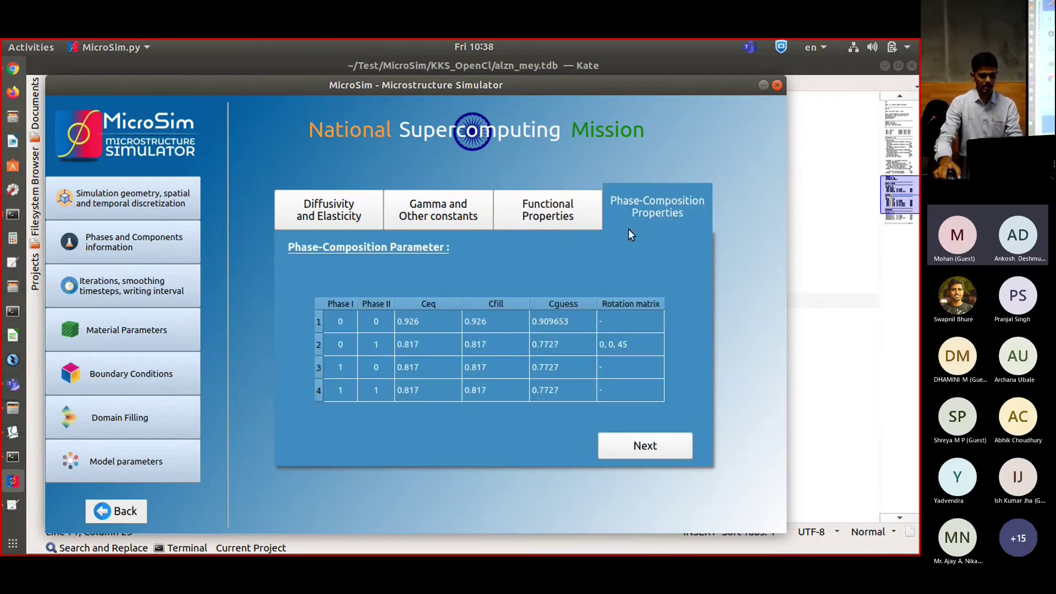
Keep the KKS GPU OpenCL model, go back over its three parameter pages and continue to file generation.
left_click(105, 468)
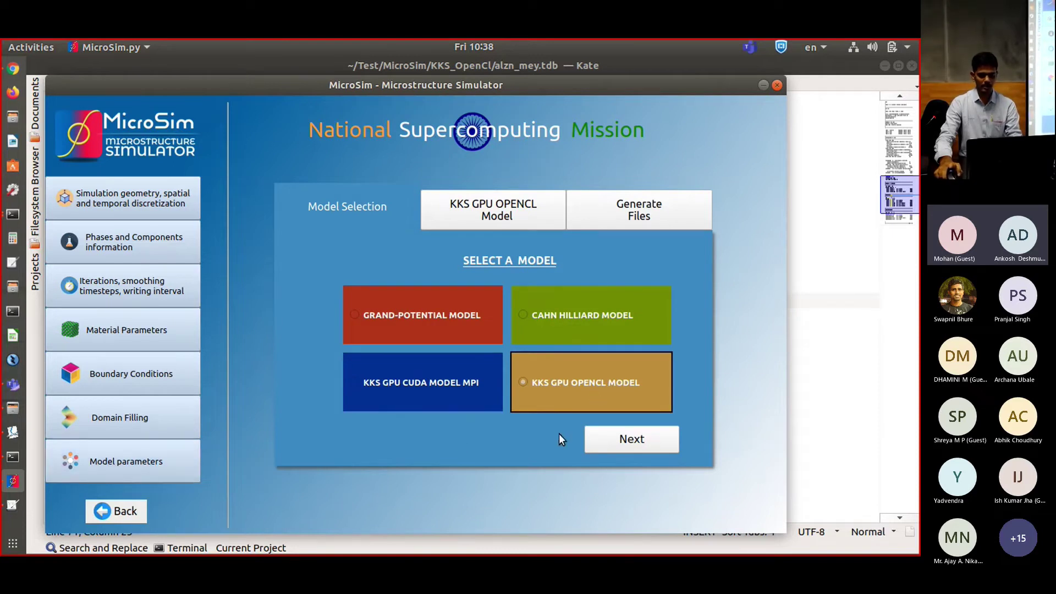
left_click(648, 444)
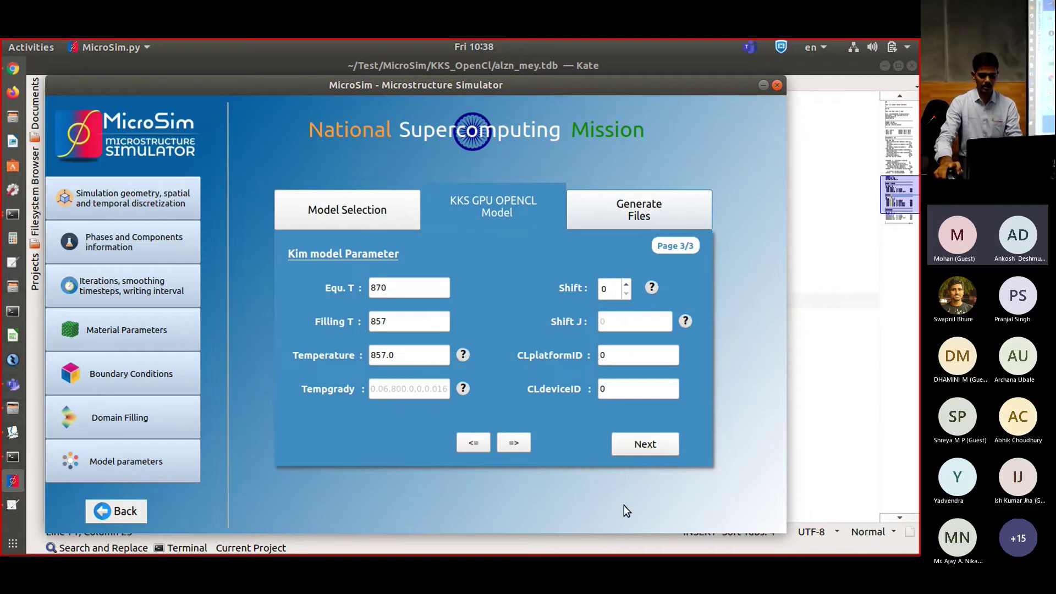
left_click(473, 443)
left_click(473, 442)
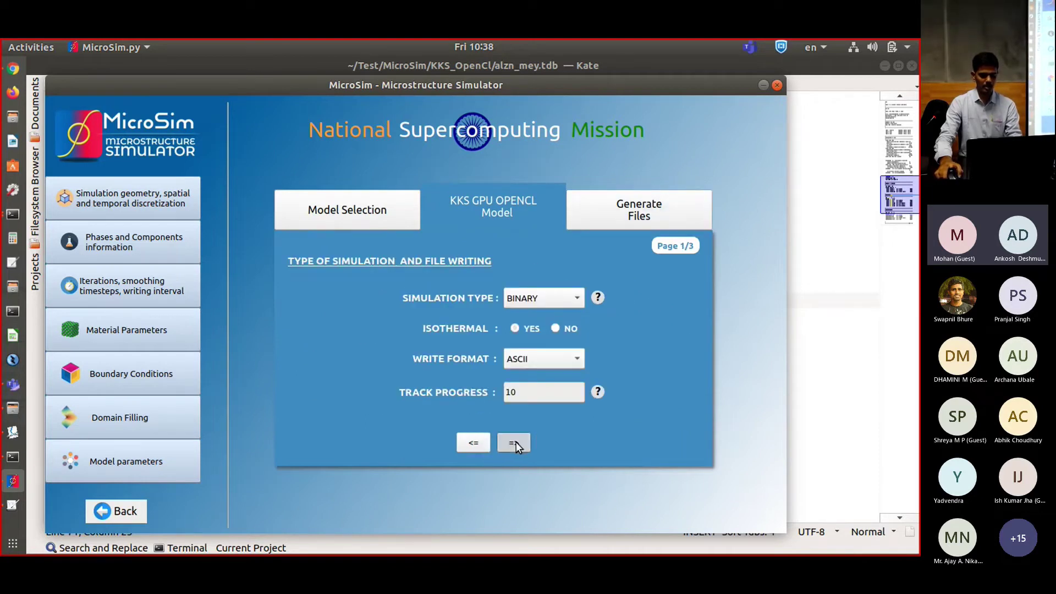
left_click(516, 442)
left_click(515, 442)
left_click(648, 446)
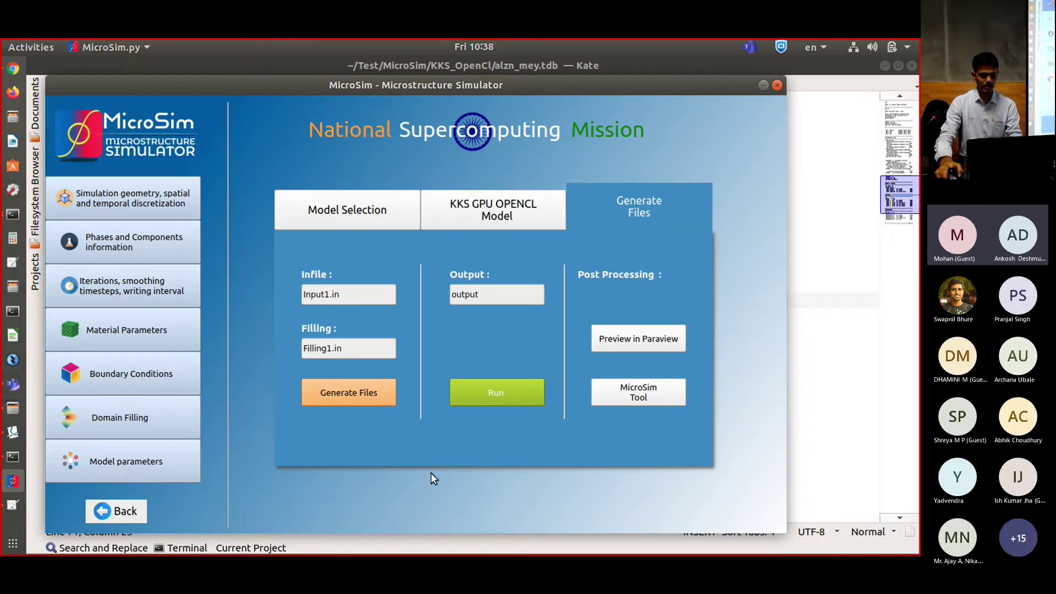
Name the infile Input2.in and the filling file Filling2.in, and generate both files.
left_click(325, 295)
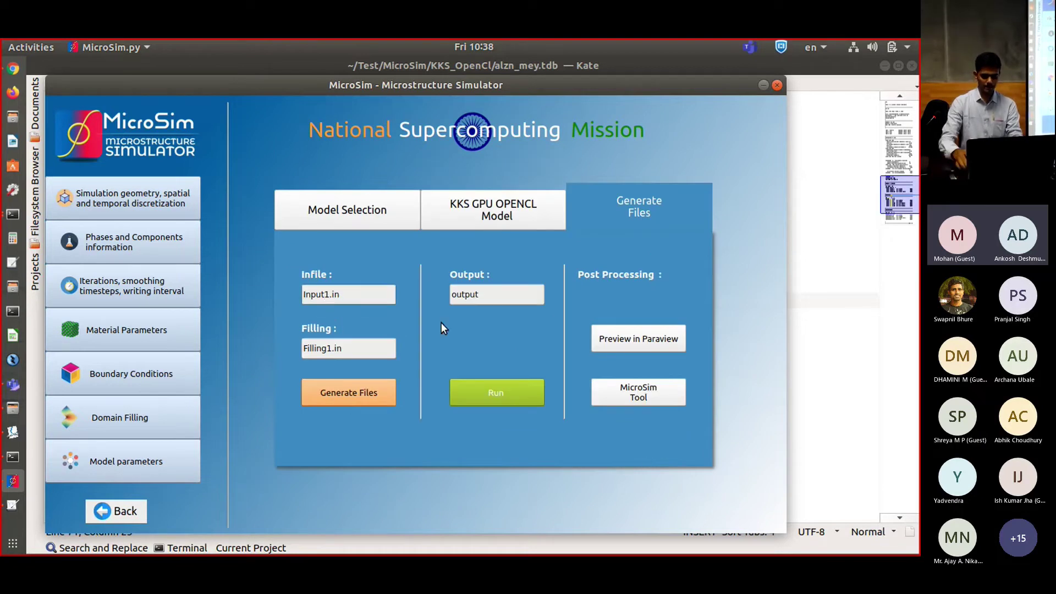
key("Delete")
type("2")
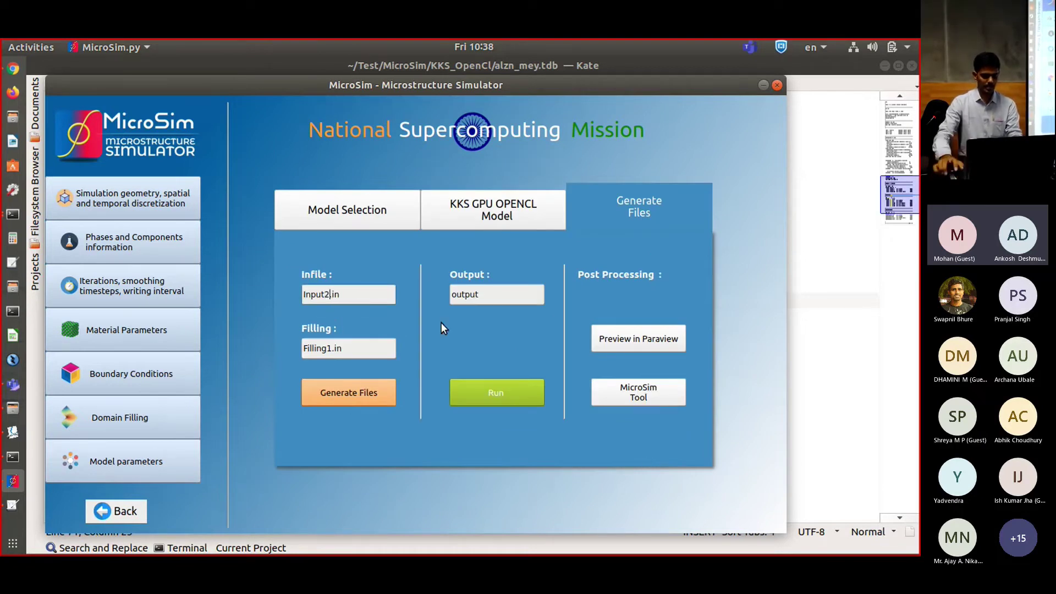
left_click(328, 348)
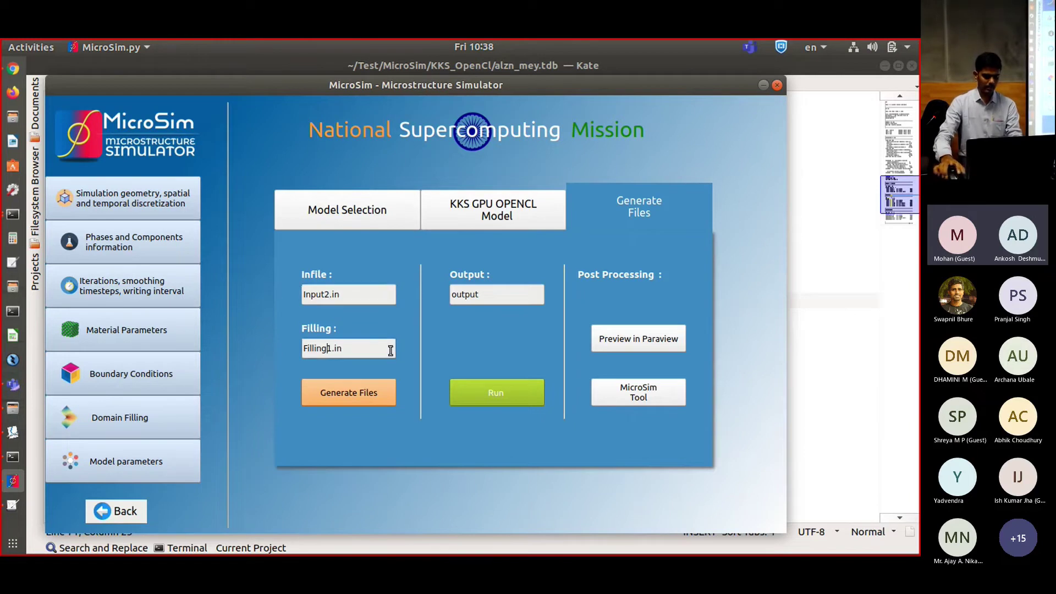
key("Delete")
type("2")
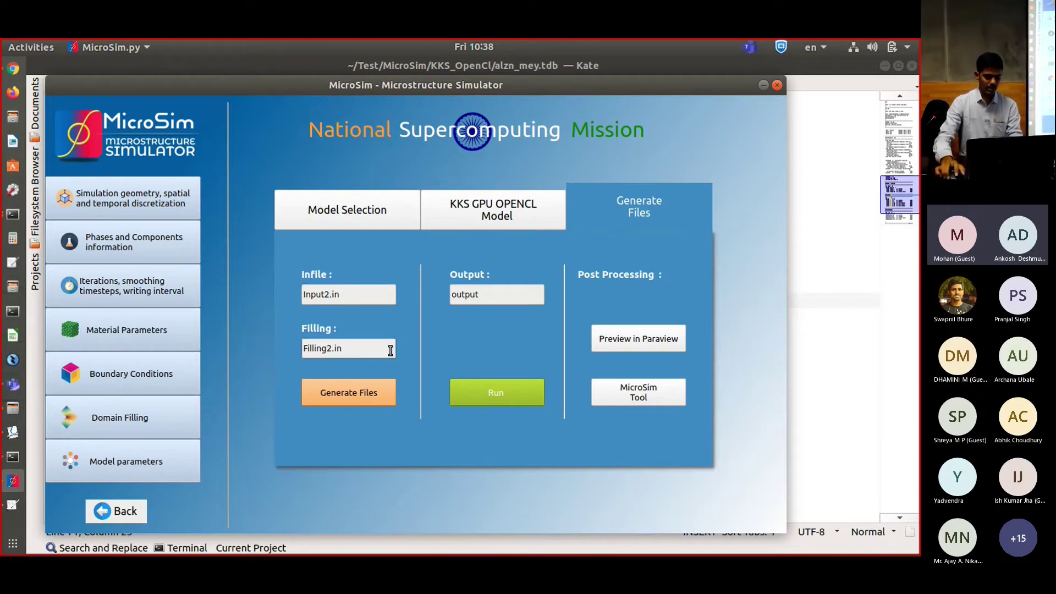
left_click(354, 389)
left_click(647, 374)
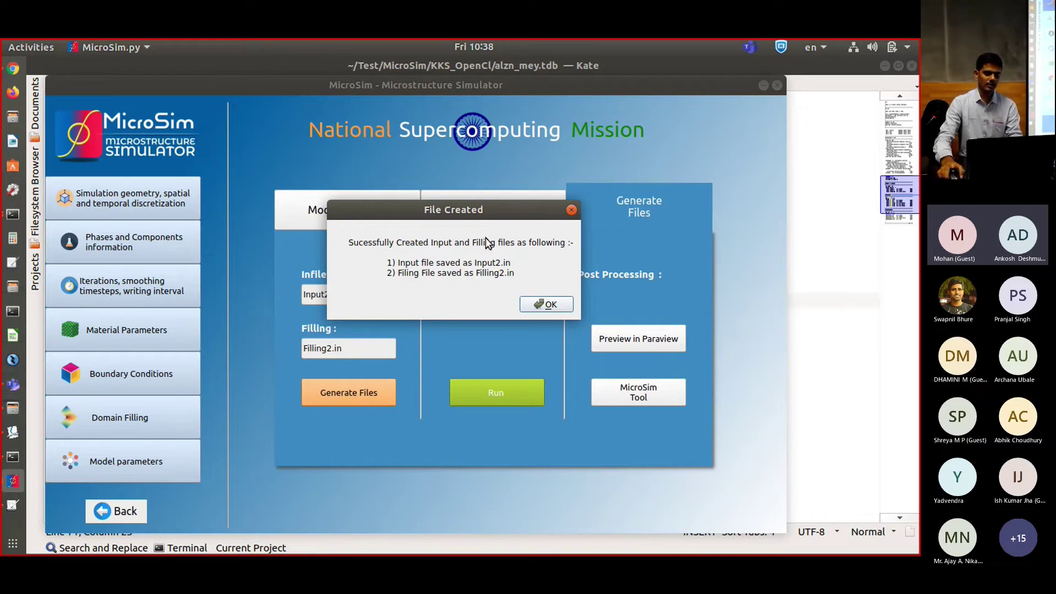
left_click(545, 304)
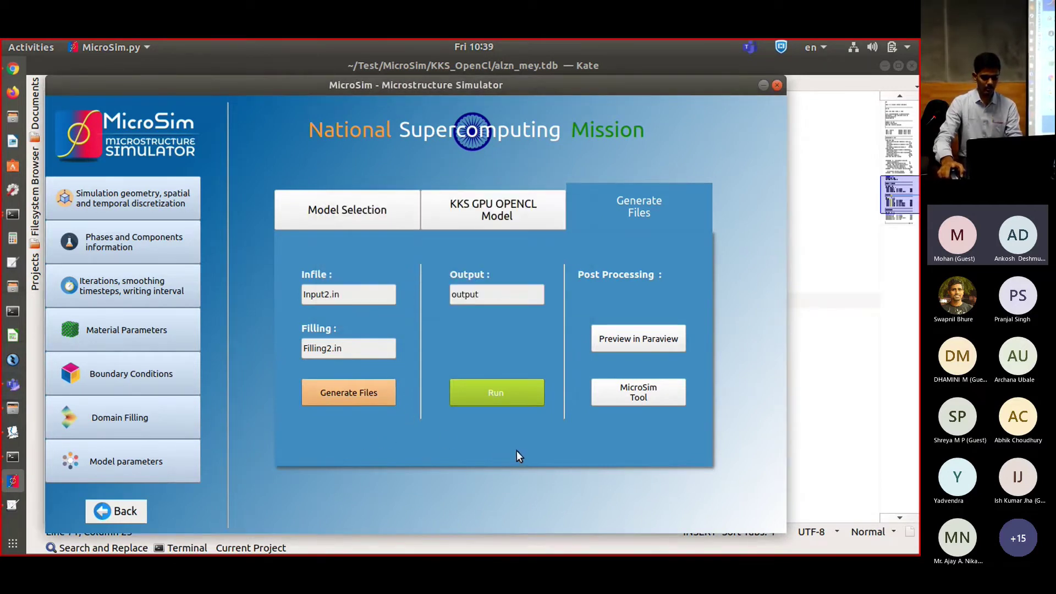
Set the output name to output2, run the simulation and minimize the terminal once the run completes.
left_click(496, 286)
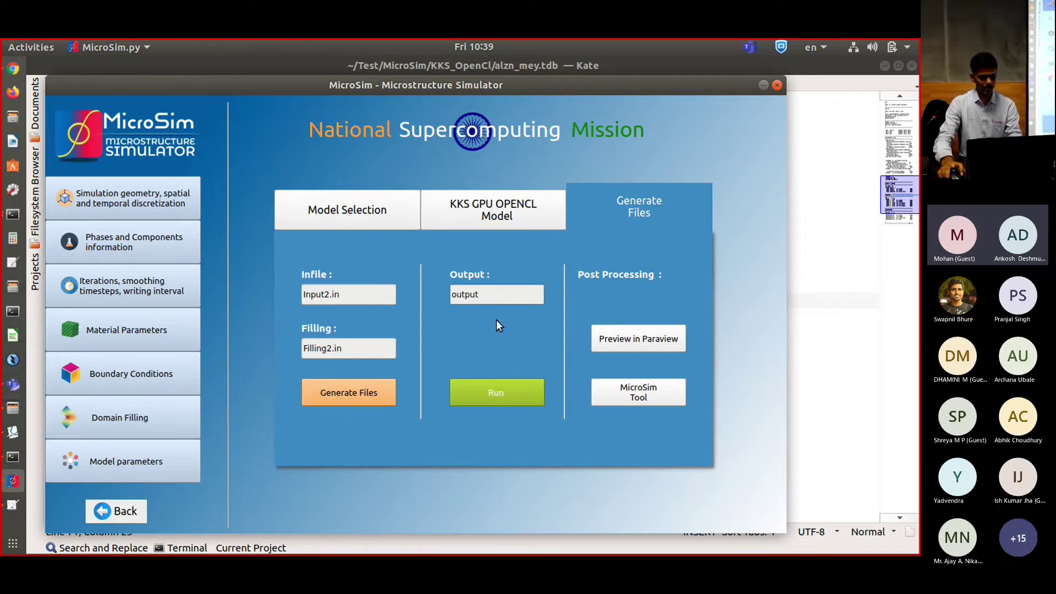
type("2")
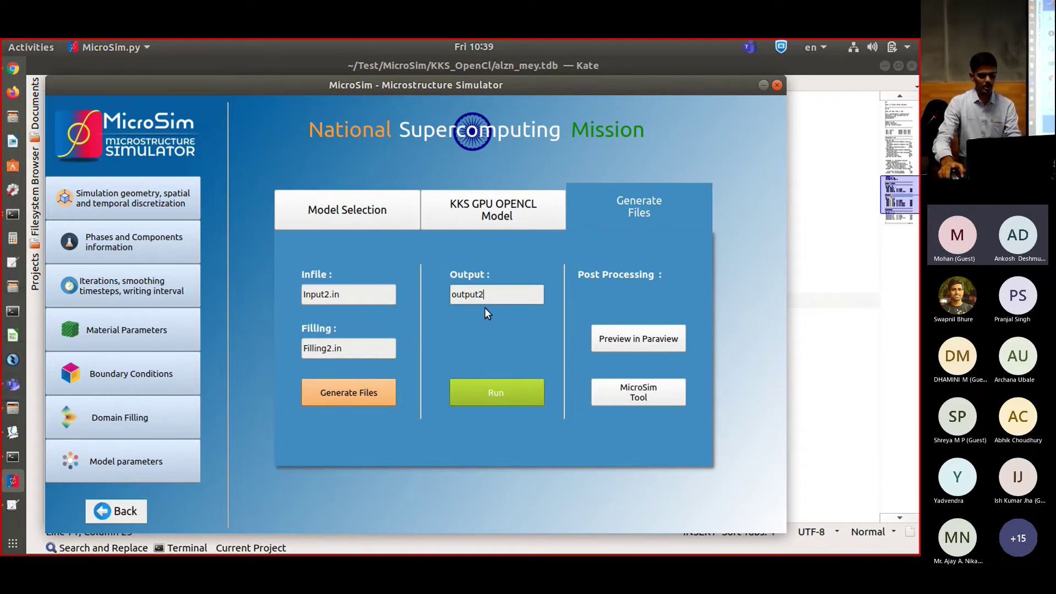
left_click(502, 397)
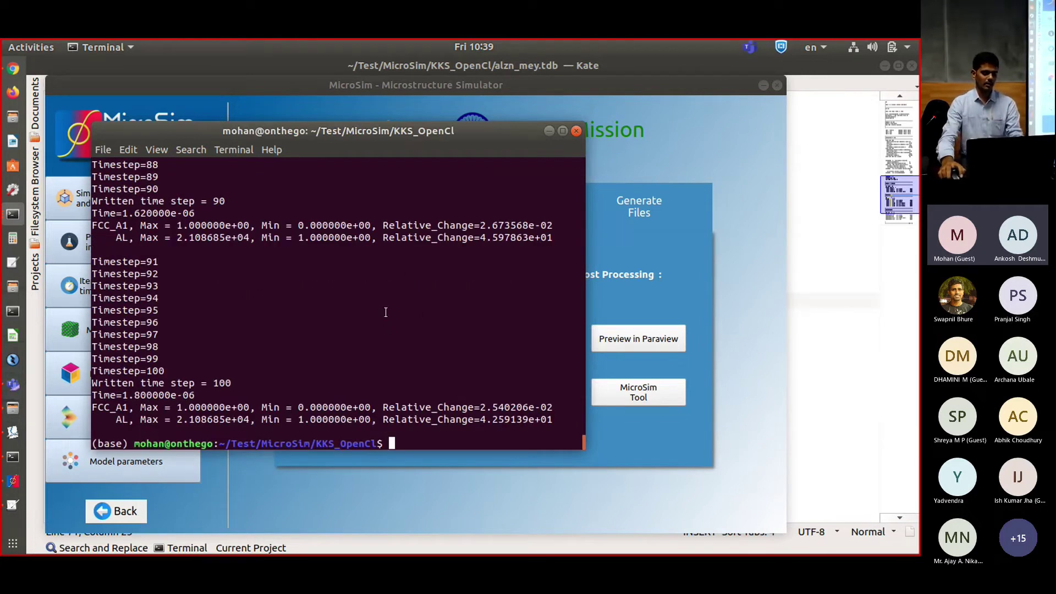
left_click(547, 130)
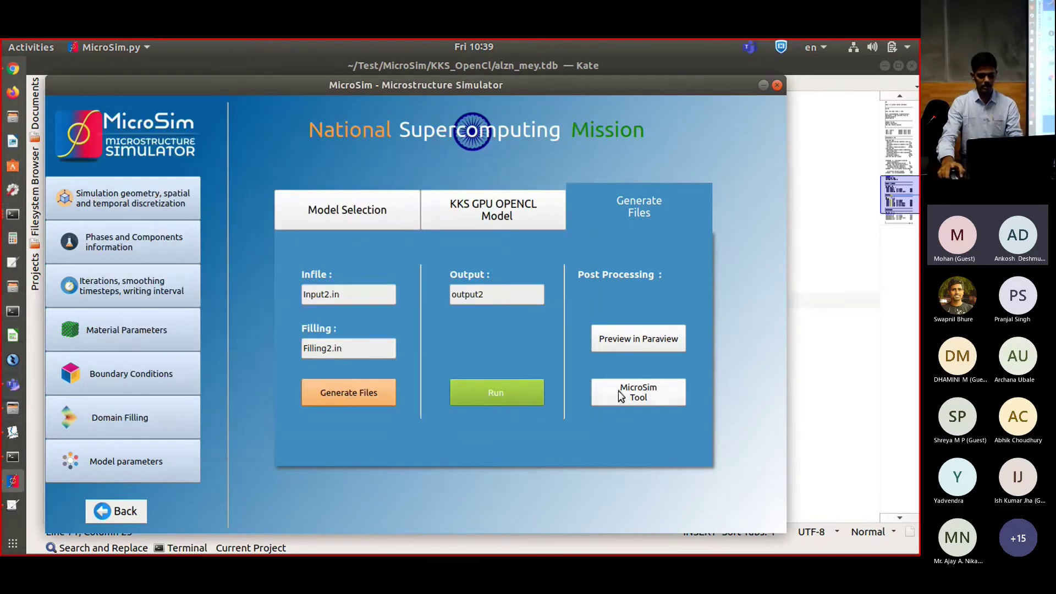
Open the MicroSim Tool, close the previously loaded results and load the output2 run's results.
left_click(642, 395)
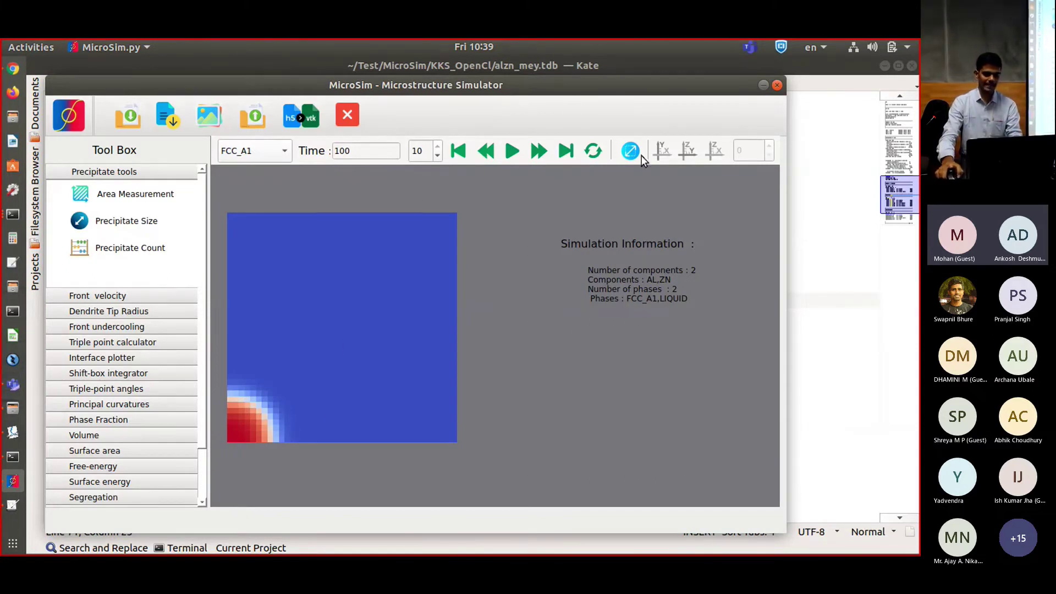
left_click(359, 122)
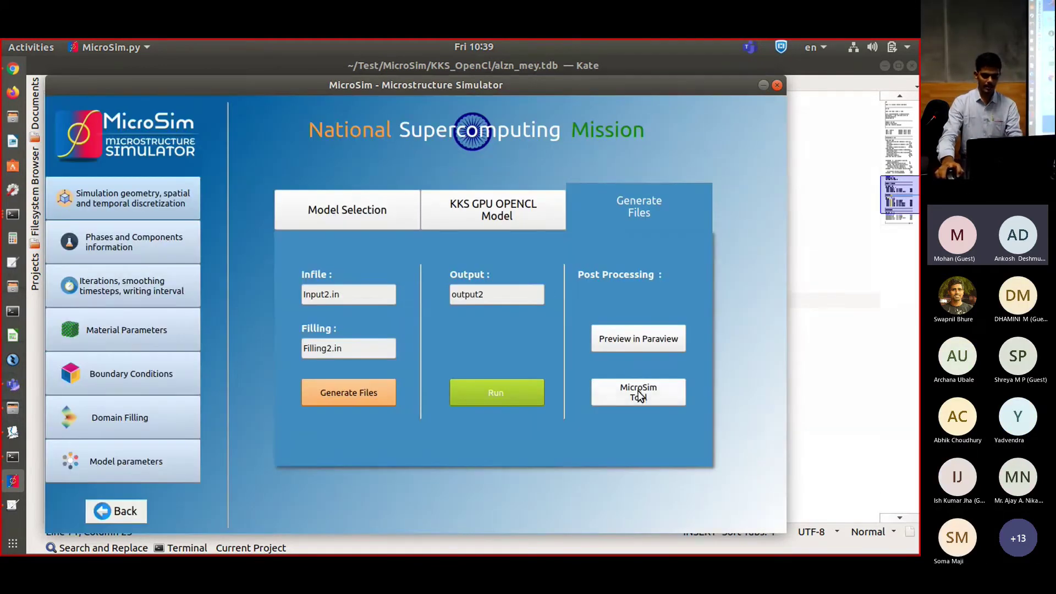
left_click(617, 388)
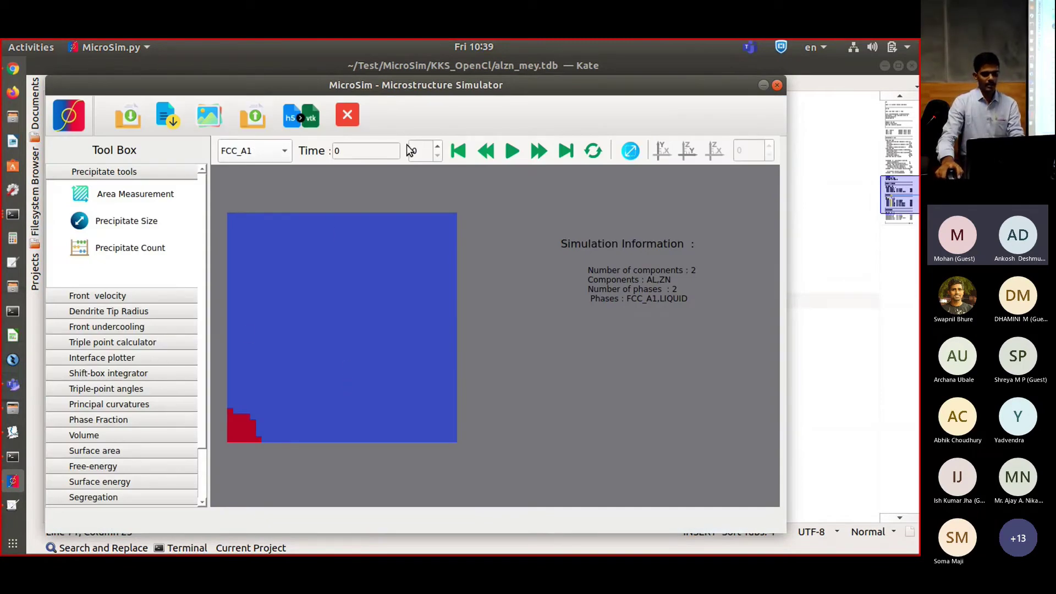
Play the output2 results through to time 100 and set a new Images folder in KKS_OpenCl as the image export's output directory.
left_click(502, 154)
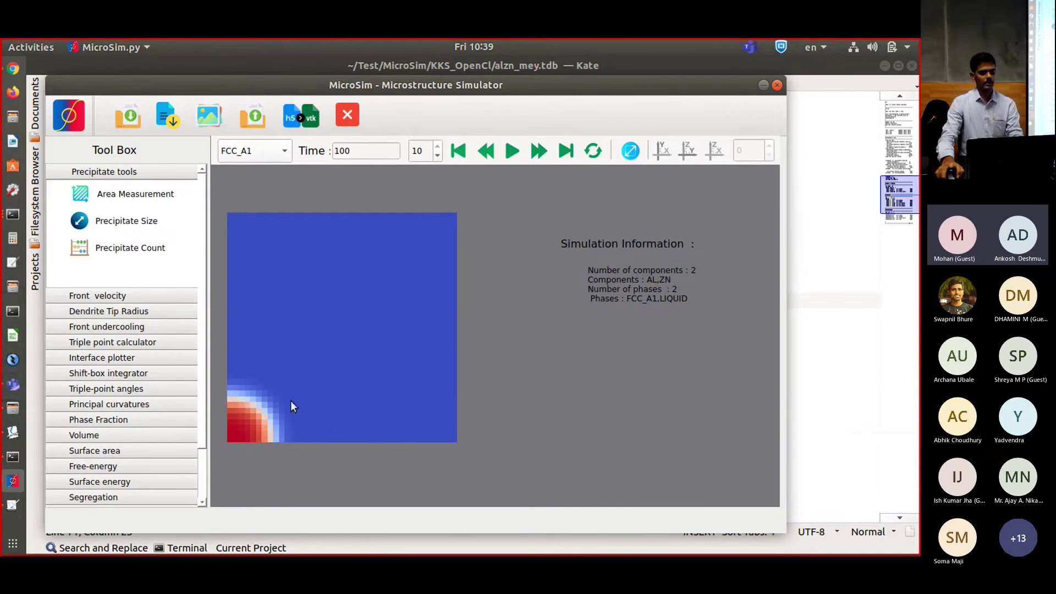
left_click(212, 119)
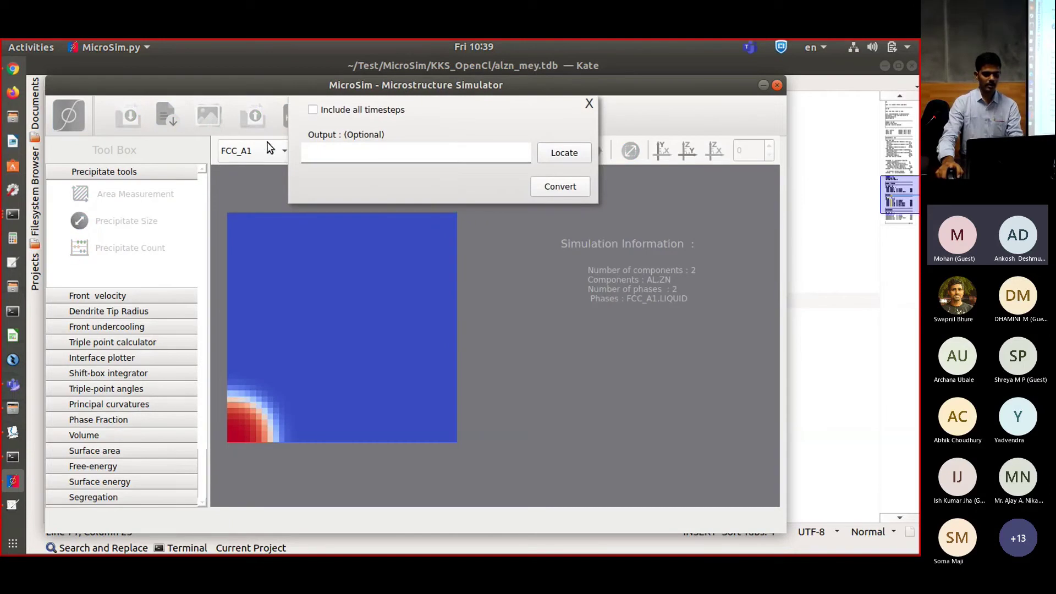
left_click(567, 153)
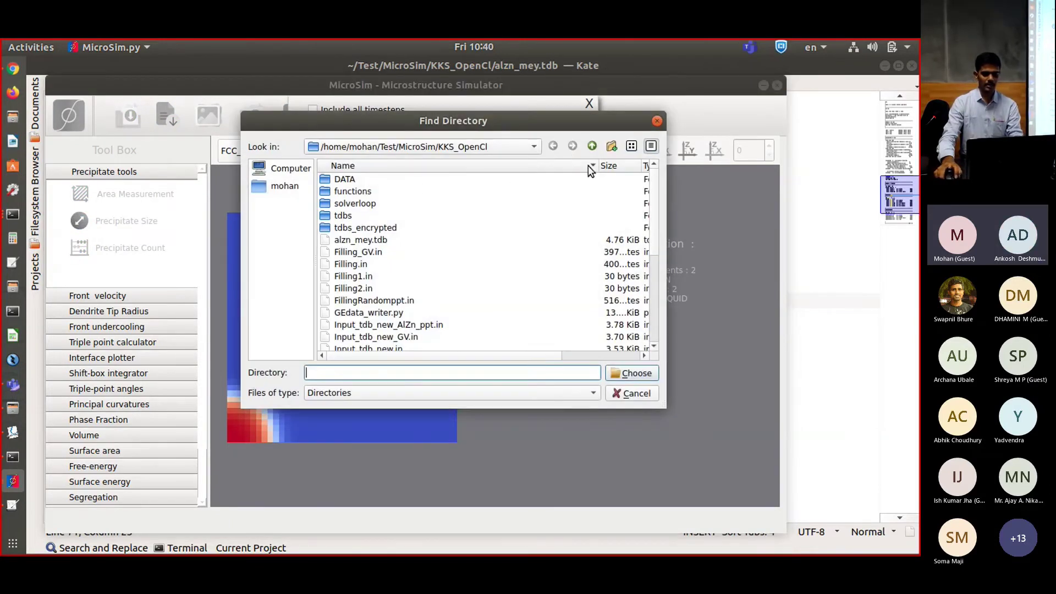
left_click(611, 146)
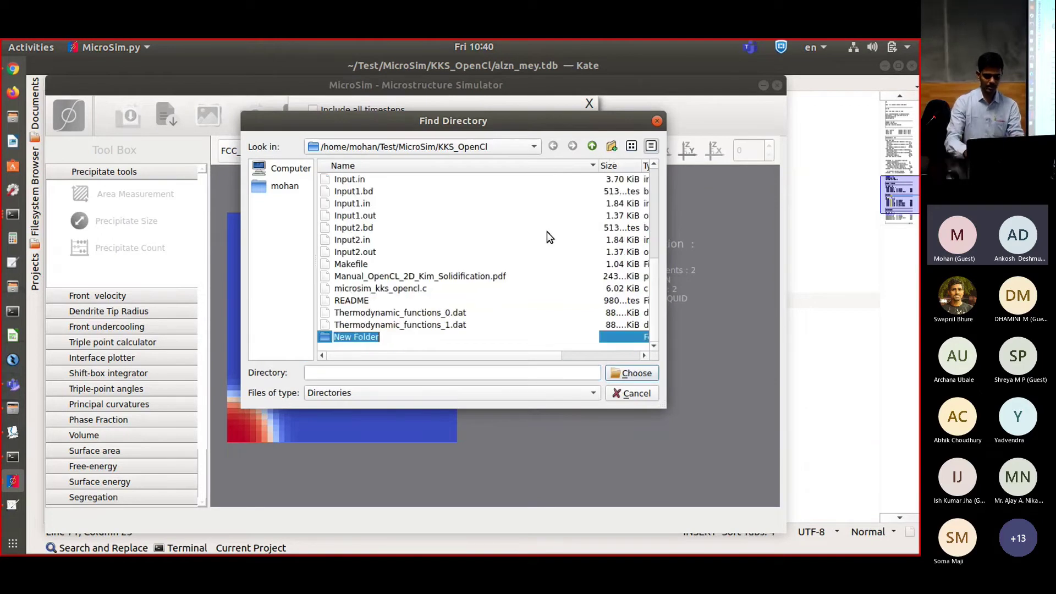
type("Images")
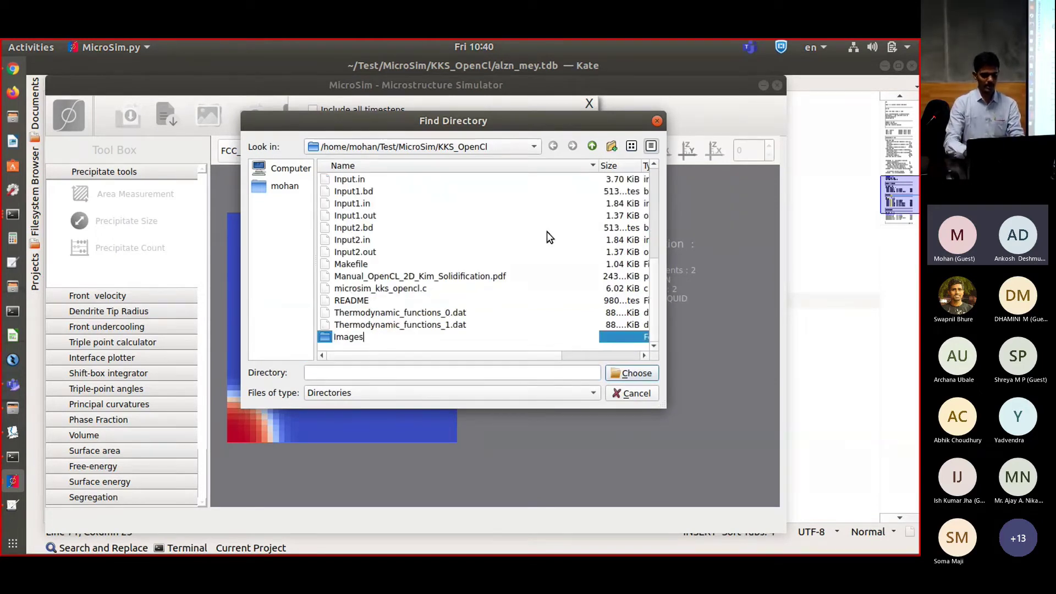
left_click(631, 373)
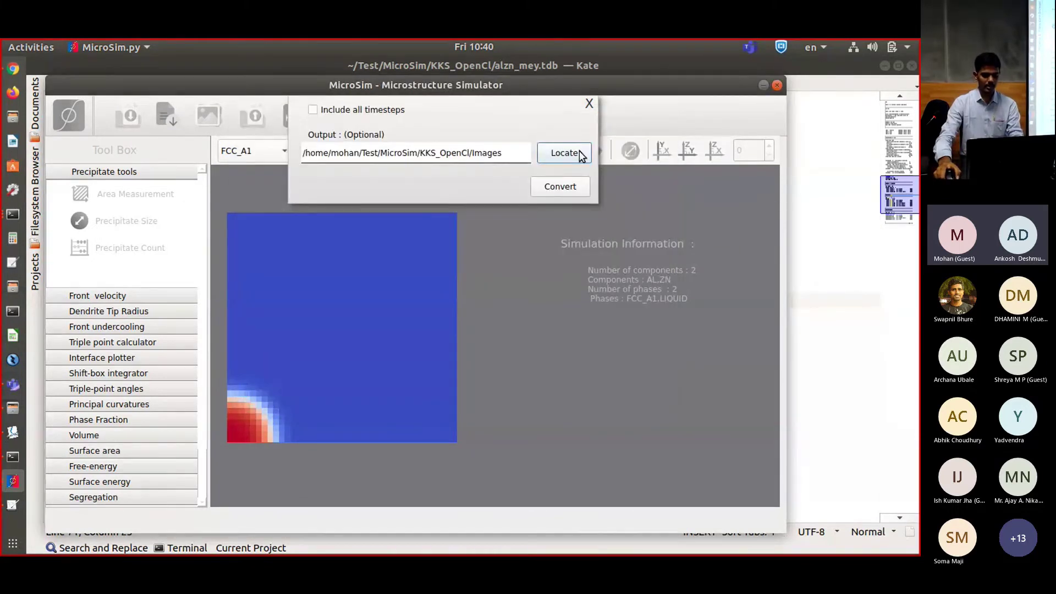
Keep the Images folder as output and convert only the current timestep to a PNG image.
left_click(579, 153)
left_click(613, 392)
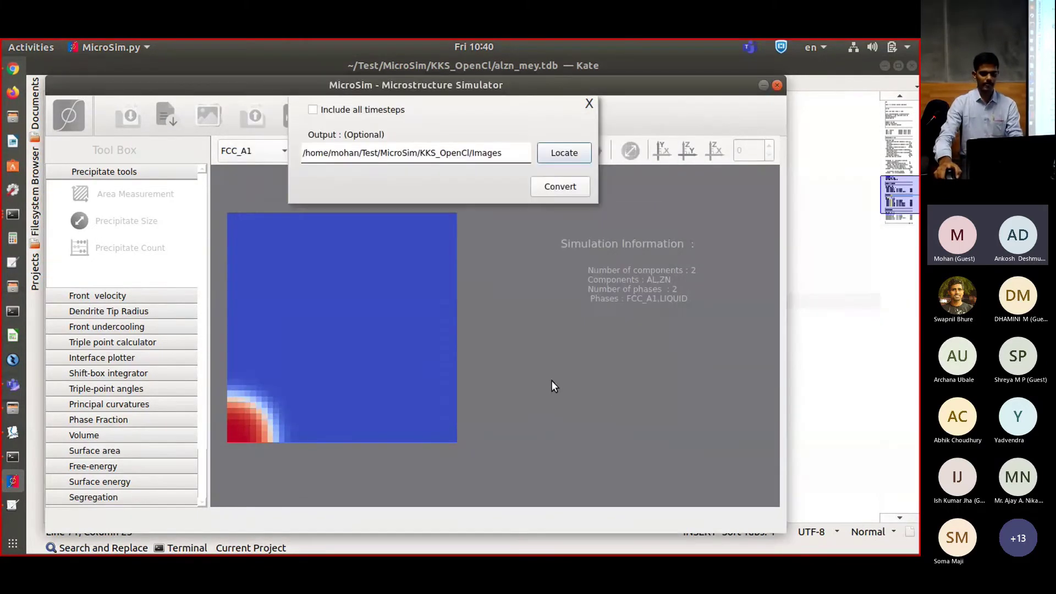
left_click(561, 187)
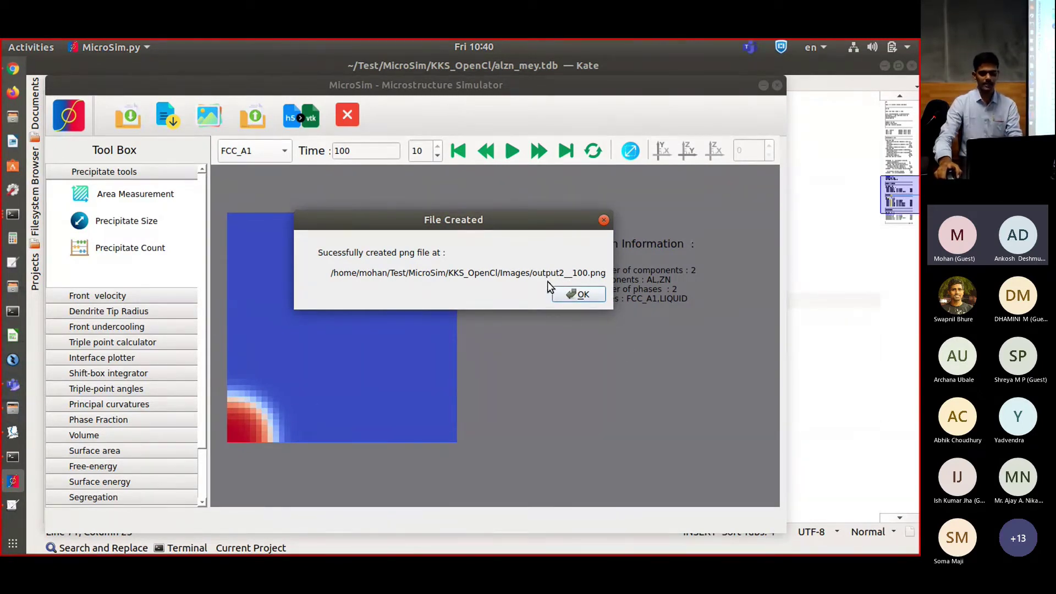
left_click(577, 296)
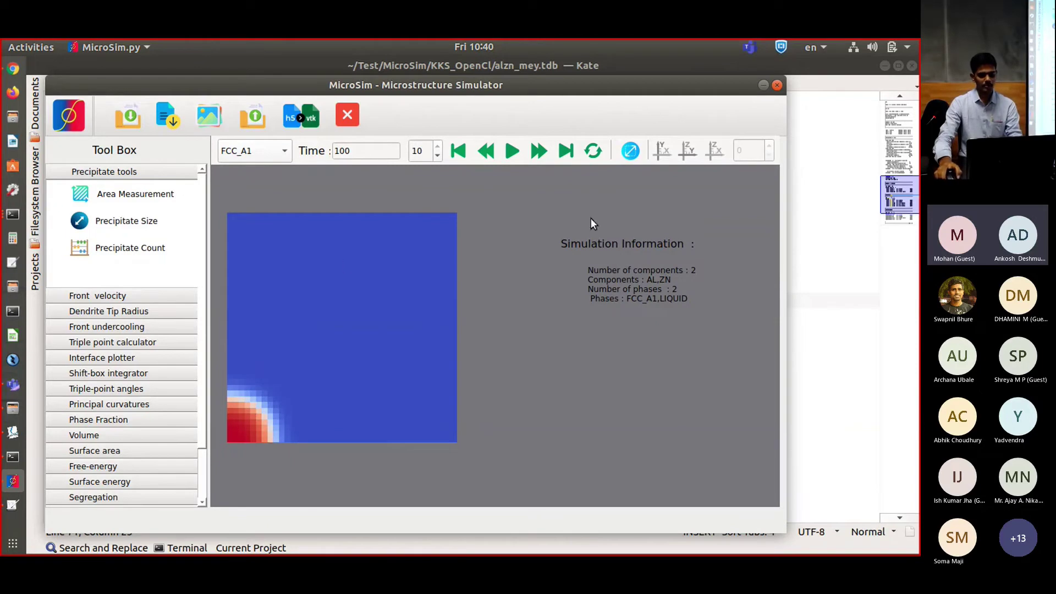
Switch to the Dolphin file manager, view output2__100.png from the KKS_OpenCl Images folder and close the image viewer.
left_click(820, 371)
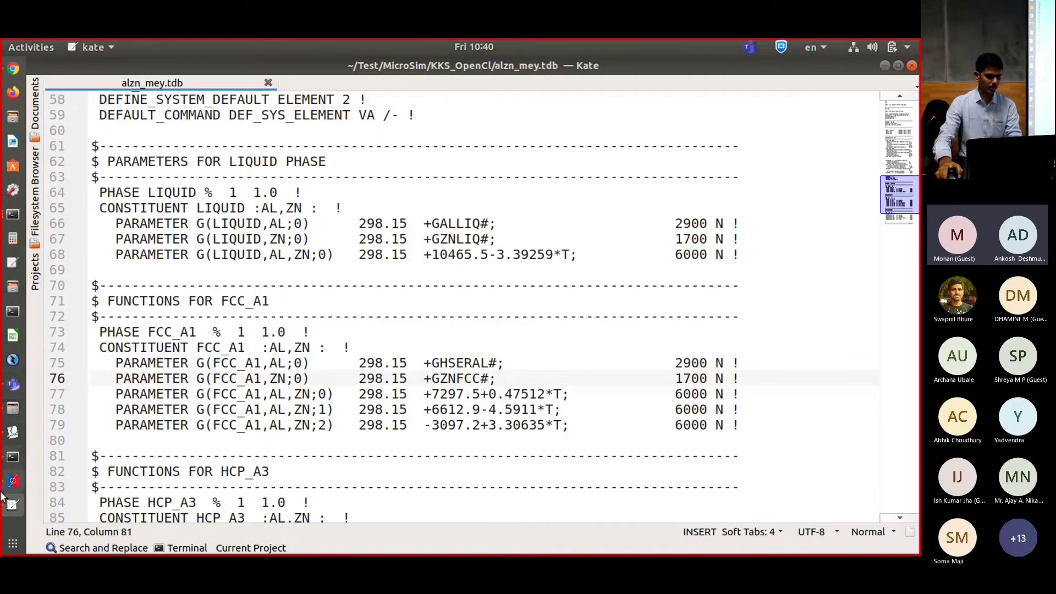
left_click(18, 405)
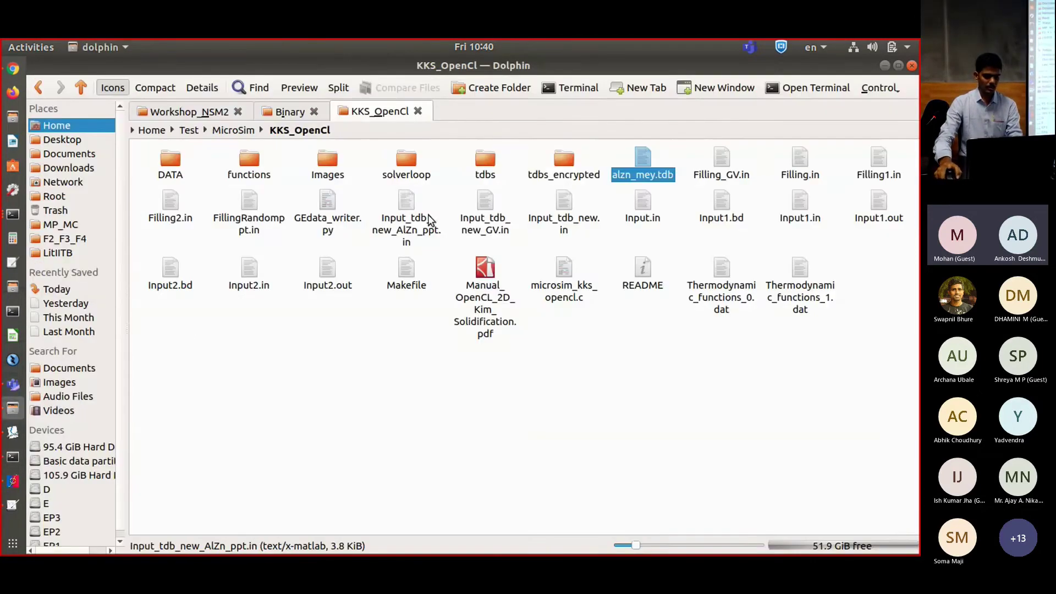
left_click(234, 131)
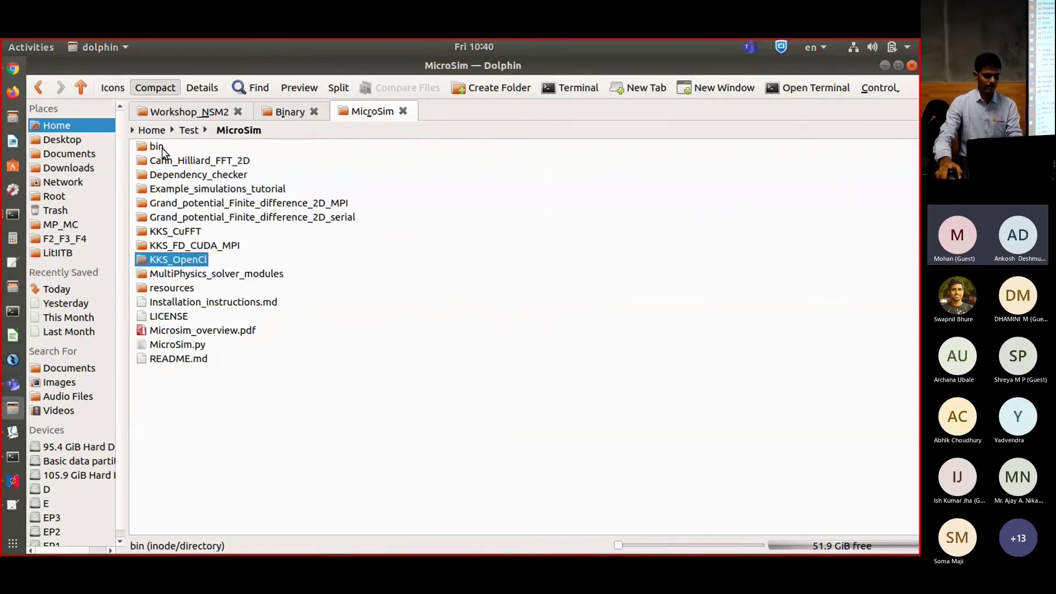
double_click(190, 263)
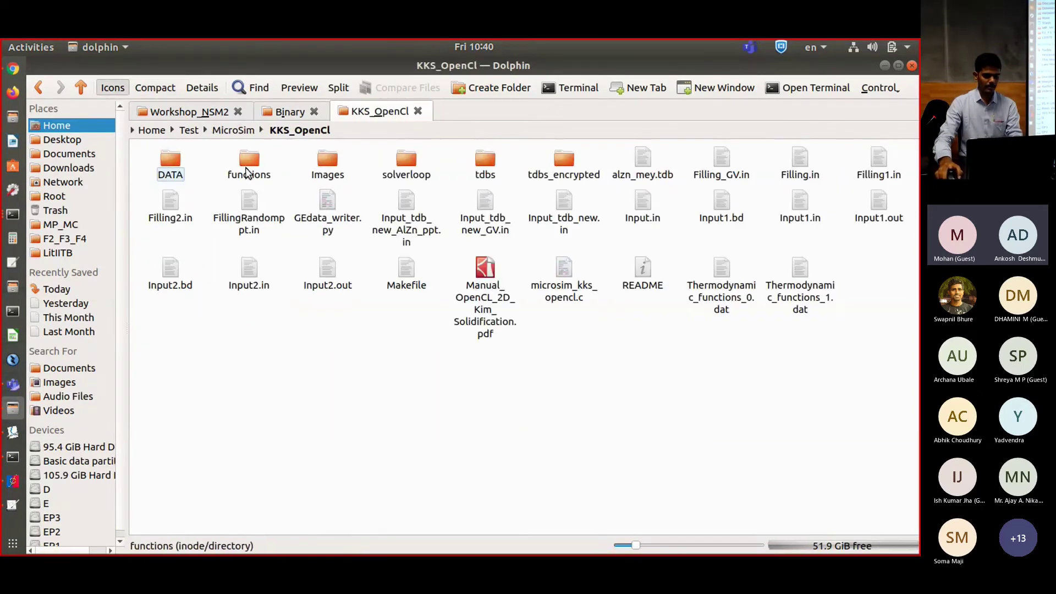
double_click(337, 175)
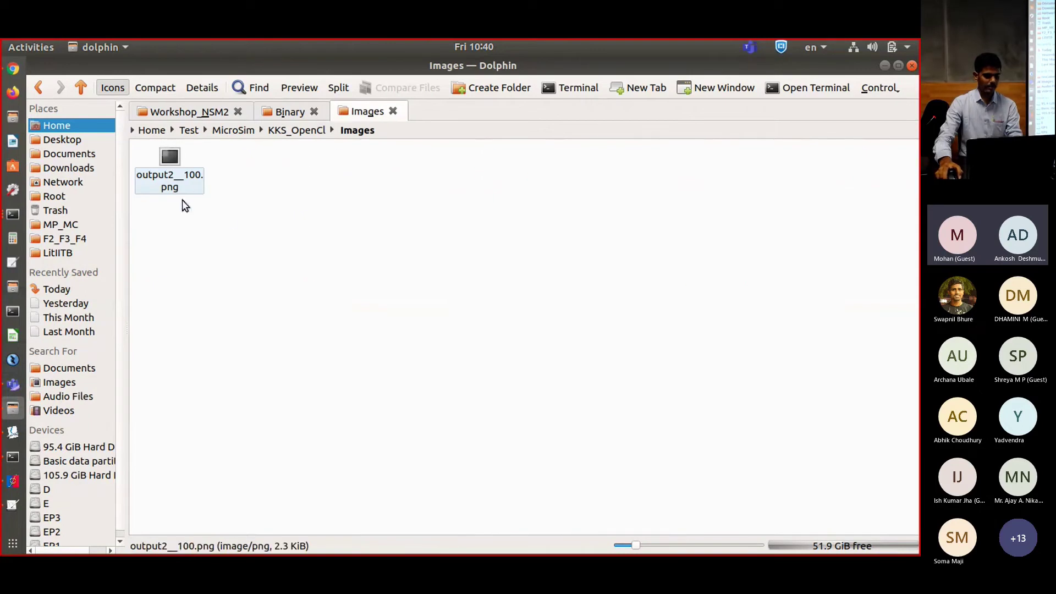
double_click(176, 169)
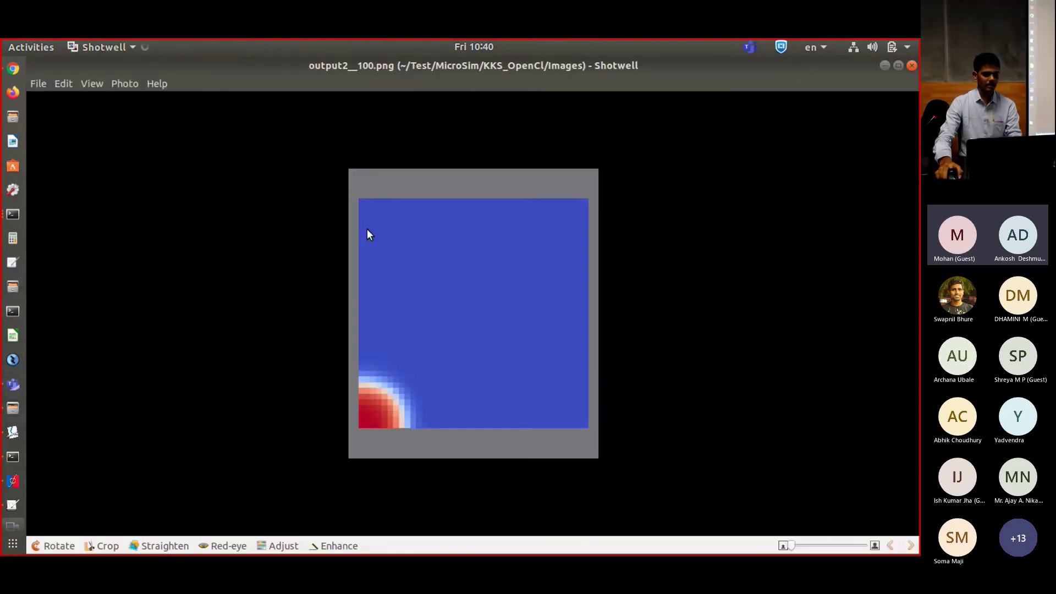
left_click(911, 65)
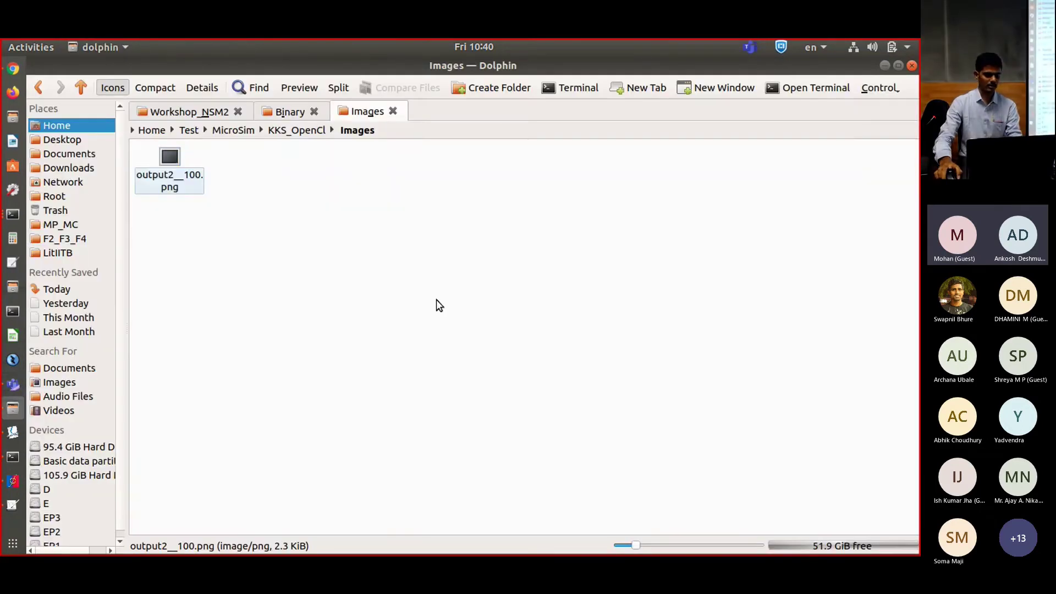
Switch back to MicroSim, close the loaded output2 results and return to the simulation setup pages.
left_click(13, 481)
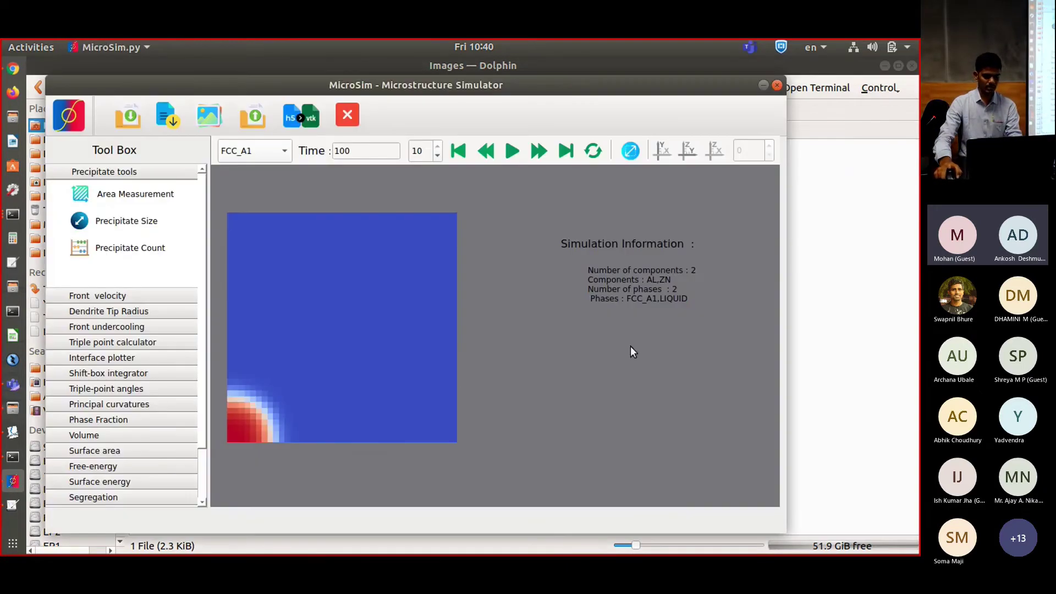
left_click(349, 117)
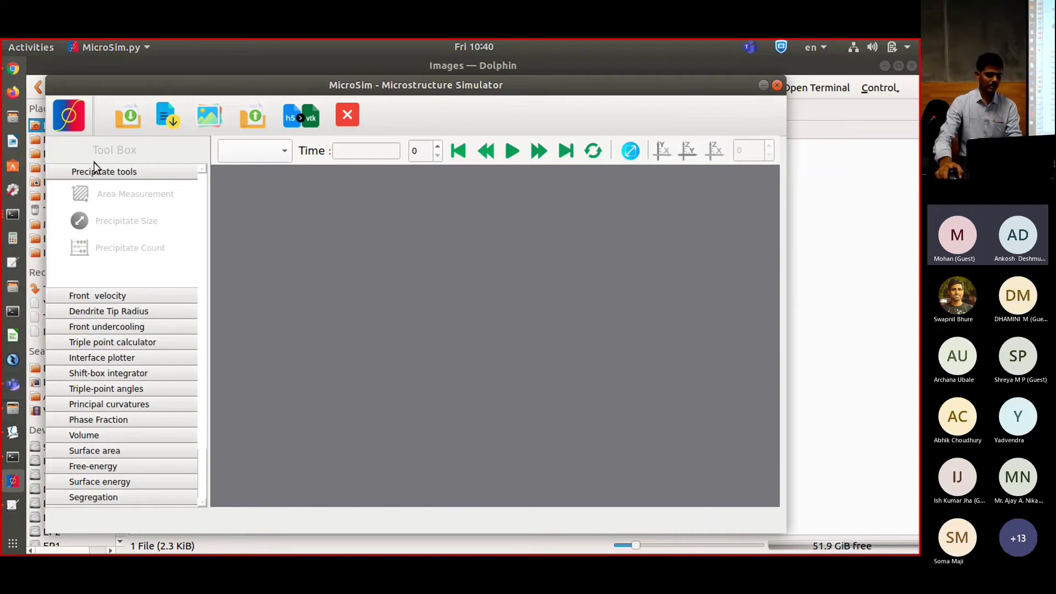
left_click(77, 124)
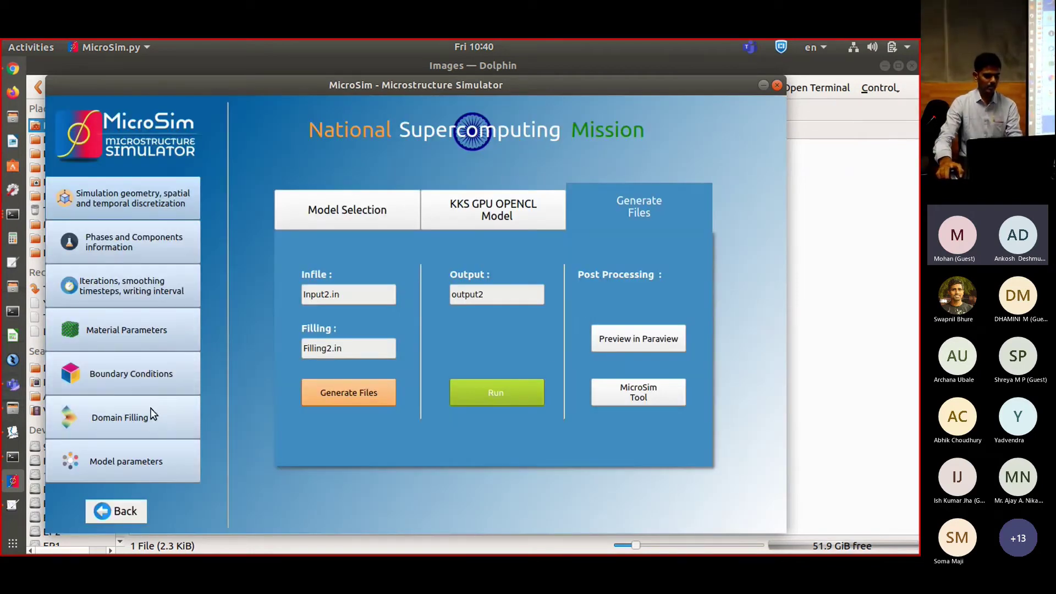
Set Function F to 4 in the functional properties of the material parameters.
left_click(141, 331)
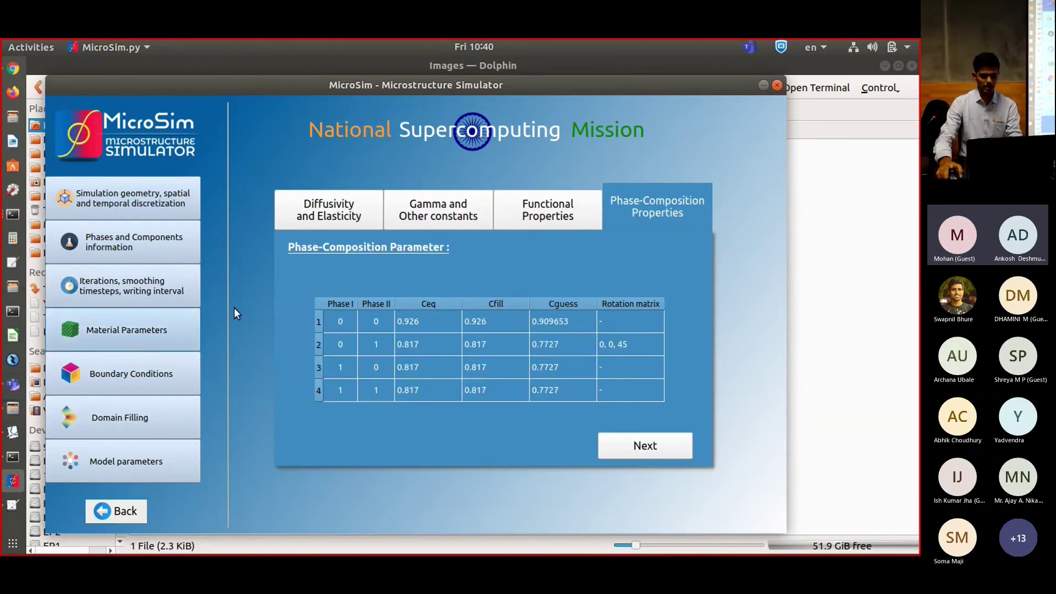
left_click(560, 212)
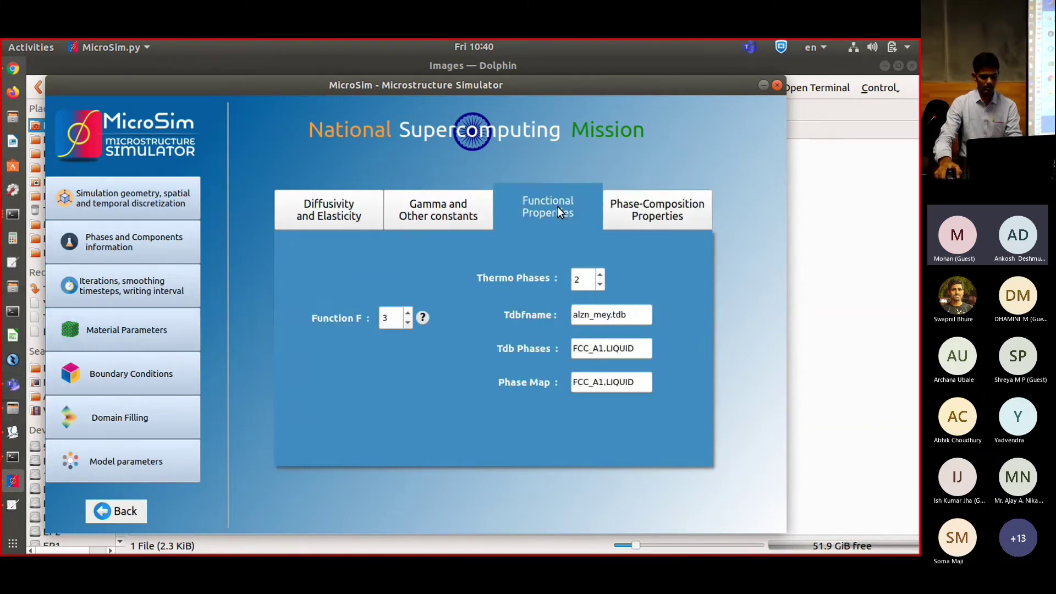
left_click(408, 314)
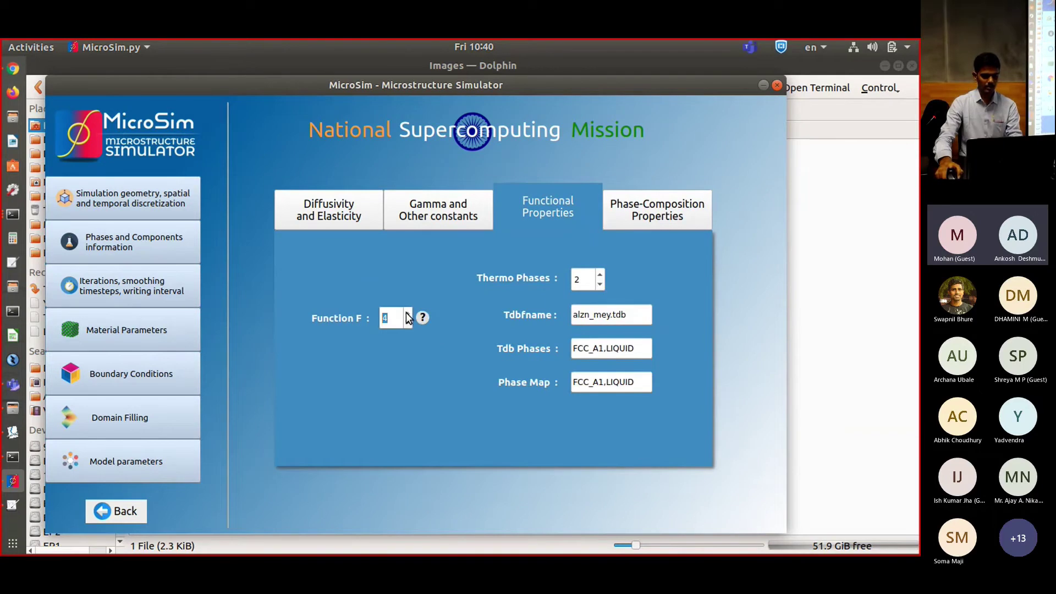
left_click(392, 314)
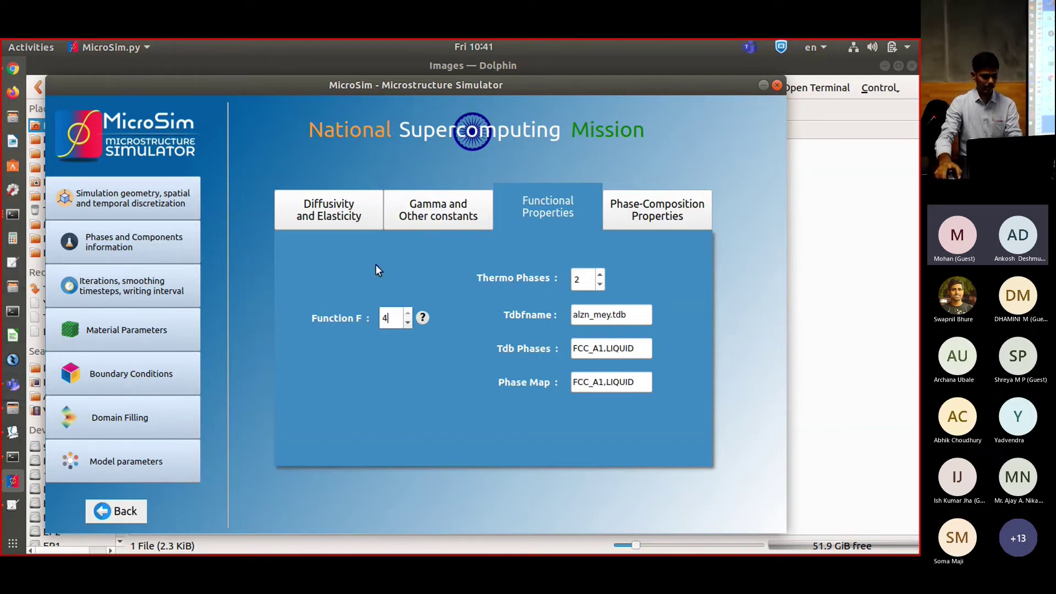
Switch to Dolphin and locate Composition_FCC_A1.csv, HSN_FCC_A1.csv and HSN_LIQUID.csv in the tdbs_encrypted folder of KKS_OpenCl.
left_click(12, 412)
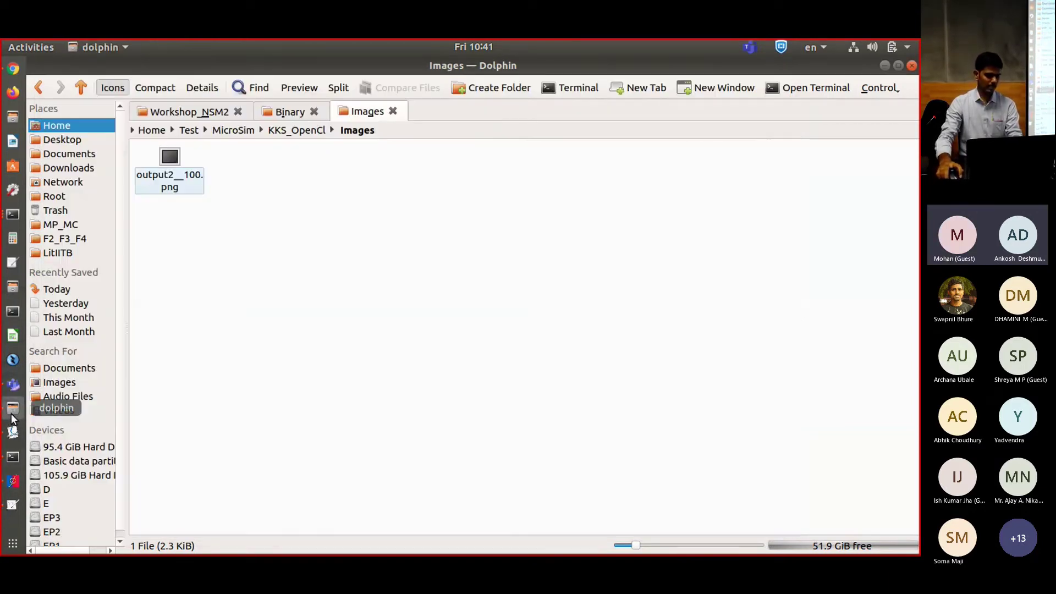
left_click(296, 132)
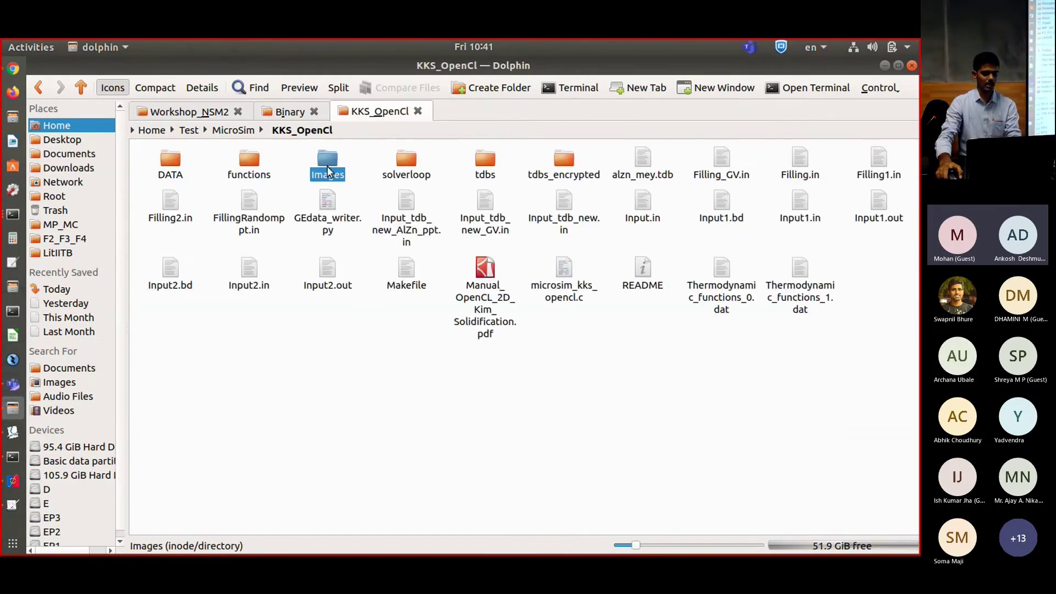
left_click(574, 177)
double_click(574, 177)
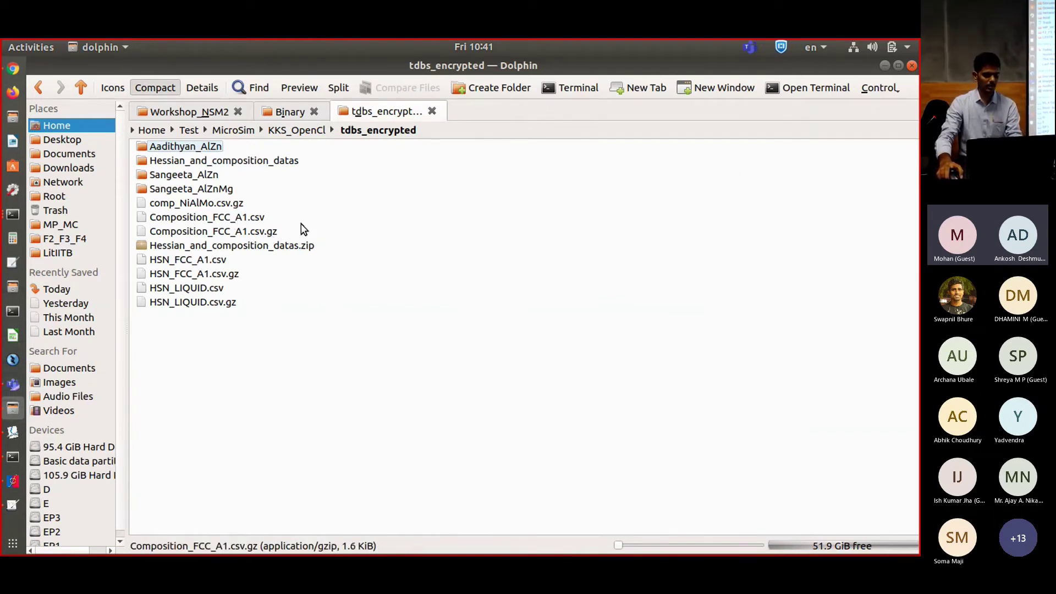
left_click(255, 221)
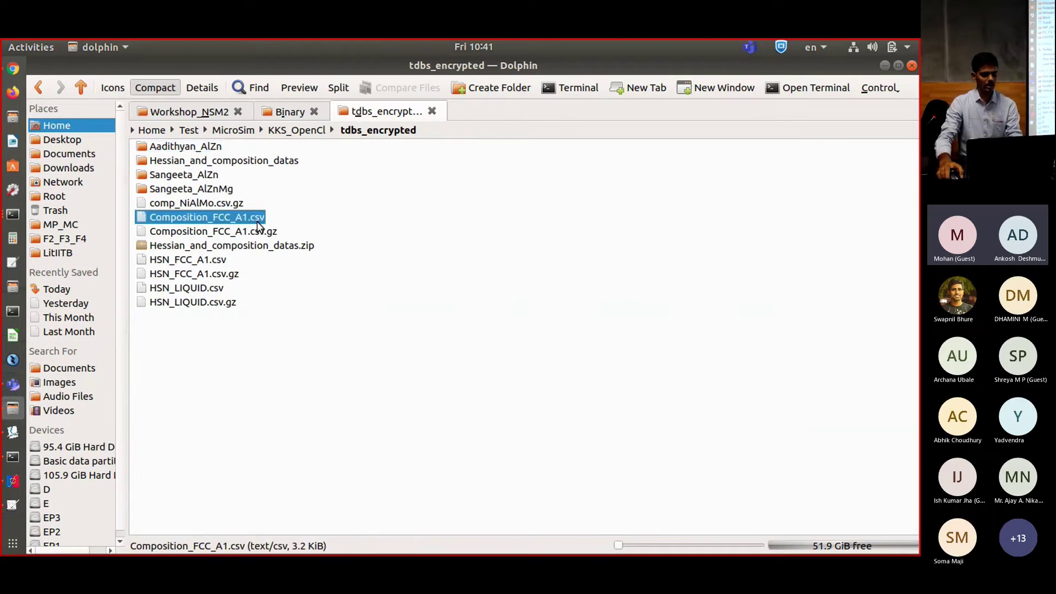
left_click_drag(241, 263, 197, 260)
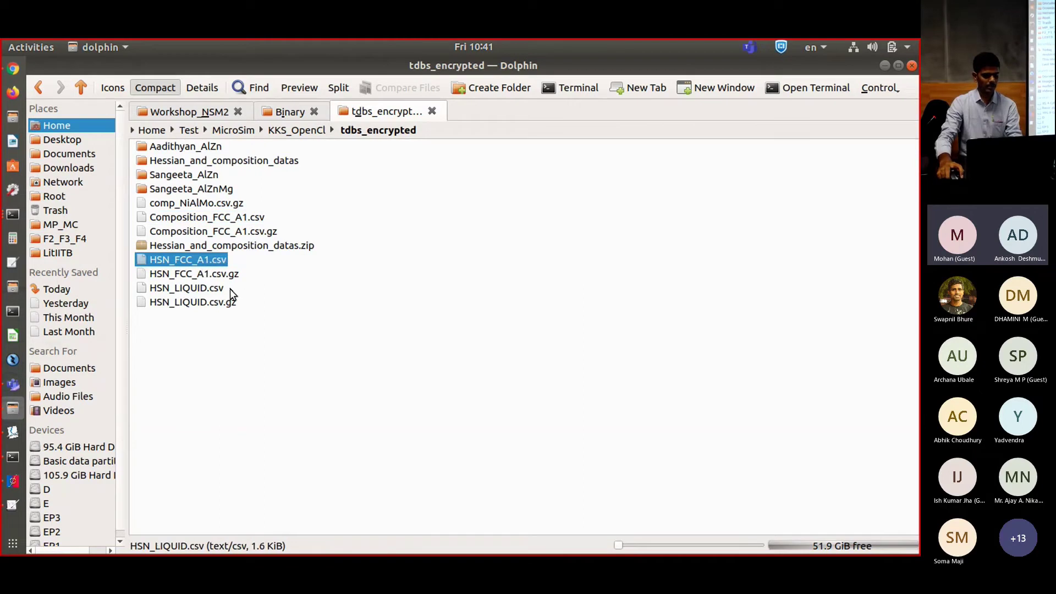
left_click(222, 289)
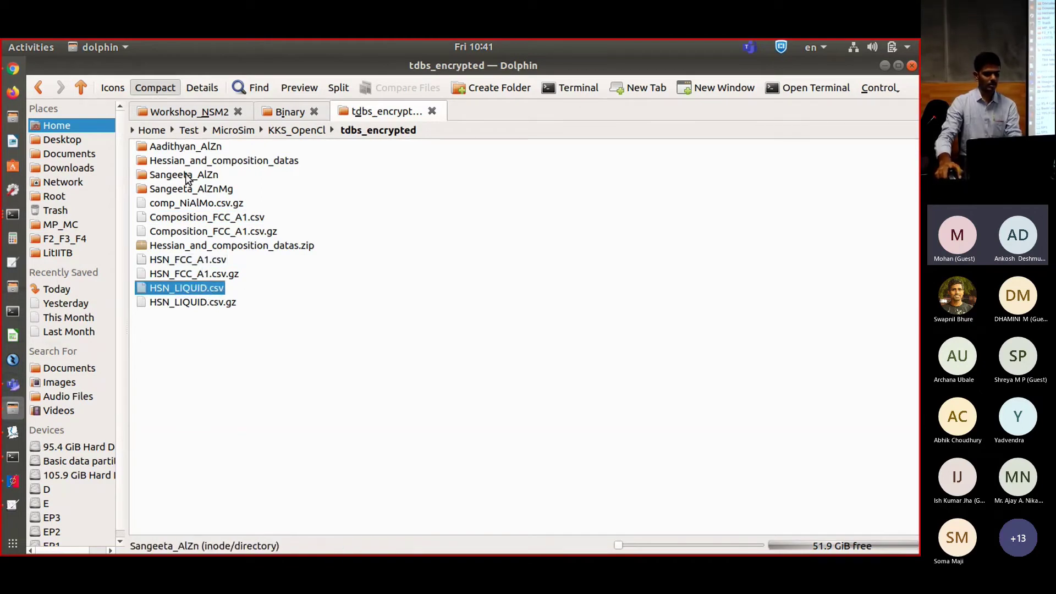
Open Composition_FCC_A1.csv in LibreOffice Calc, examine its temperature and phase composition columns, and close it.
double_click(209, 217)
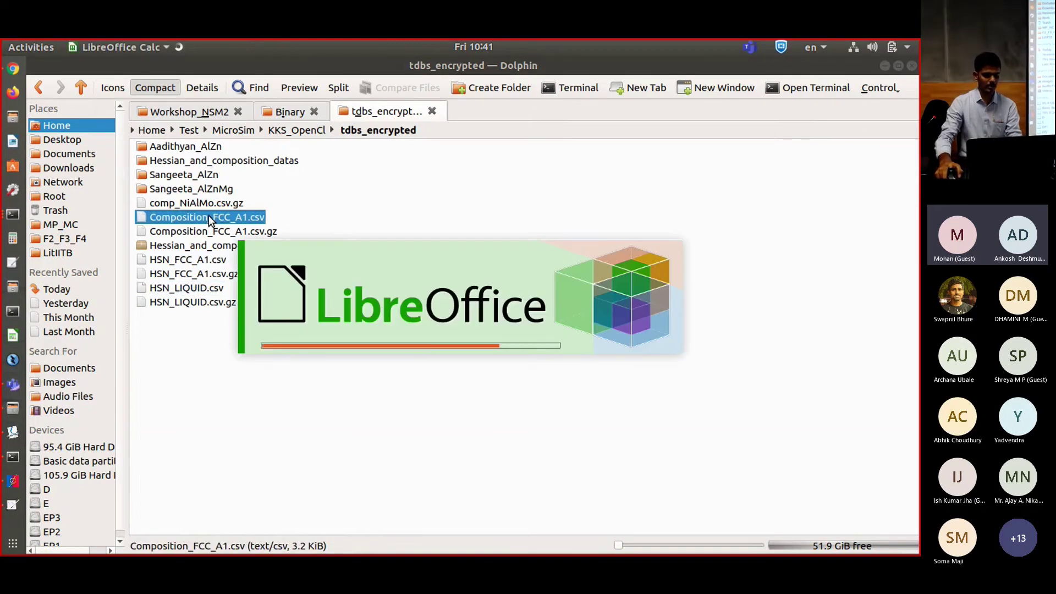
left_click(572, 497)
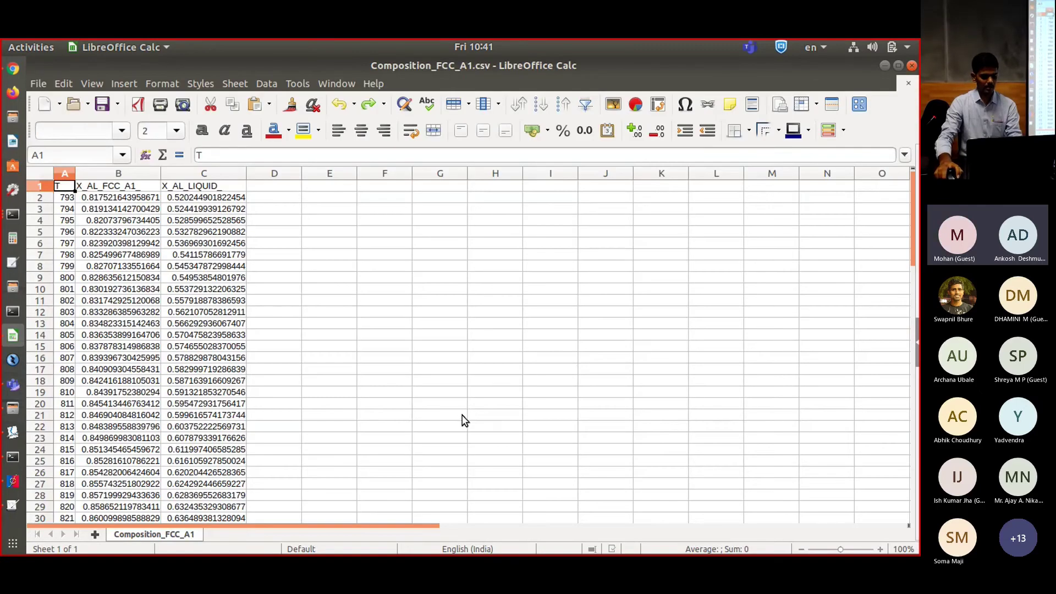
scroll(245, 294, "down", 7)
scroll(245, 294, "up", 7)
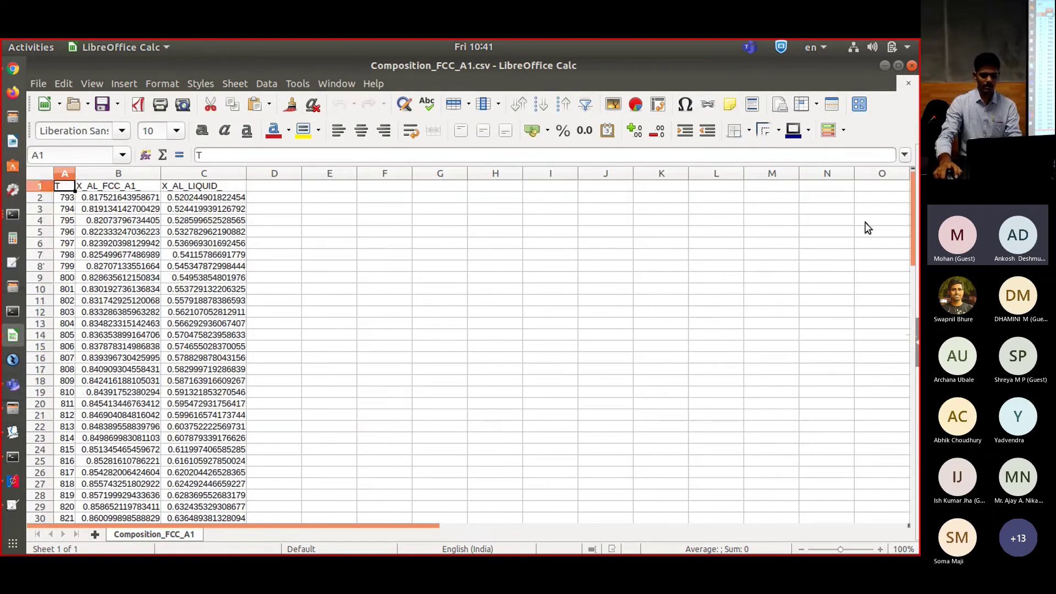
left_click(912, 66)
Open HSN_FCC_A1.csv in Kate, examine its temperature and second-derivative values, and close the editor.
right_click(191, 256)
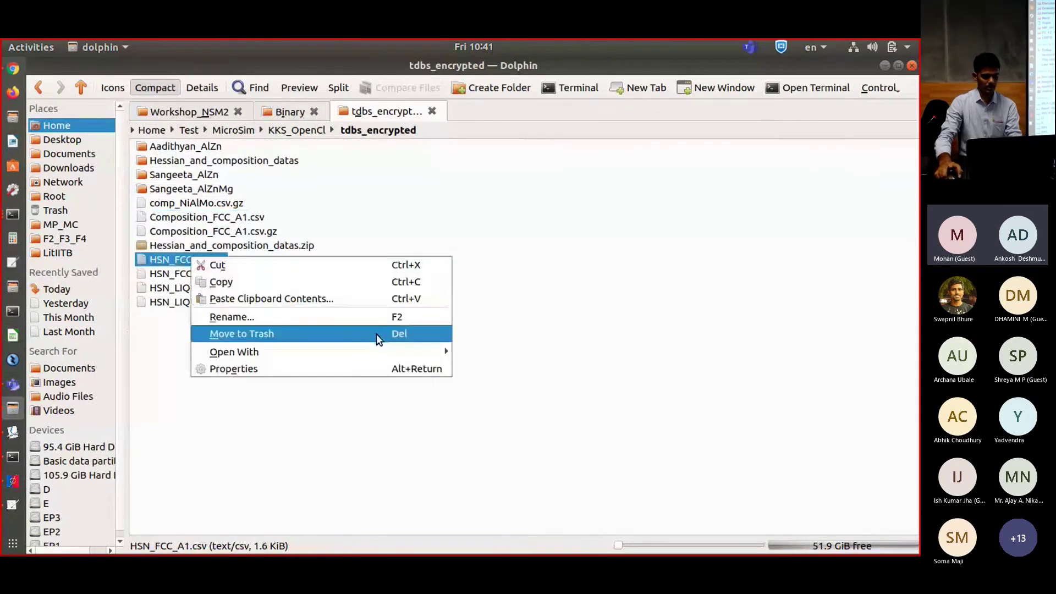
mouse_move(391, 353)
left_click(486, 366)
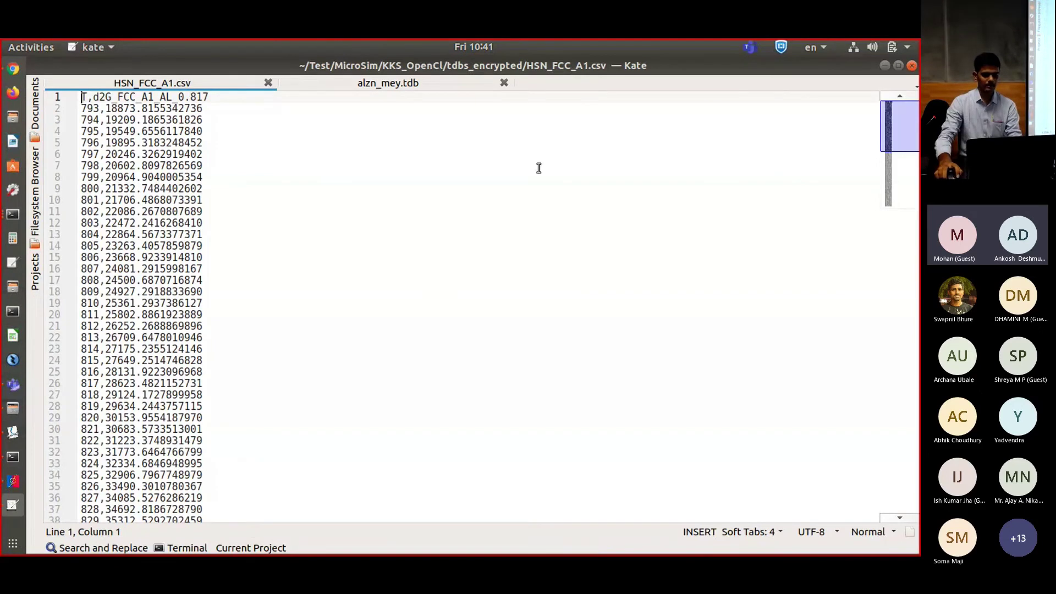
left_click(912, 65)
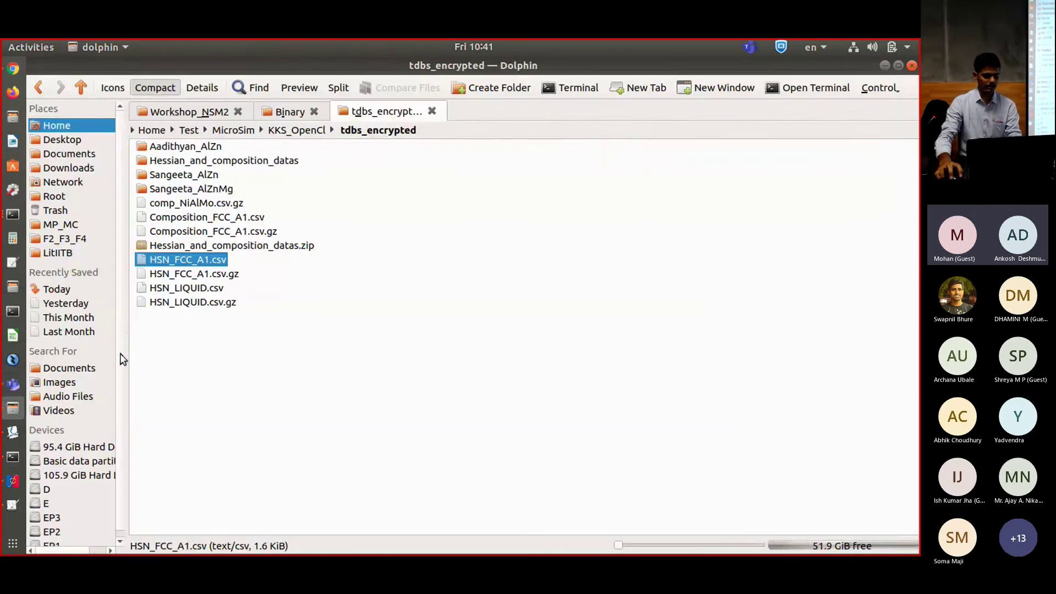
Open HSN_LIQUID.csv in Kate, examine its temperature and second-derivative values alongside HSN_FCC_A1.csv, and close all the open documents.
right_click(184, 288)
mouse_move(374, 380)
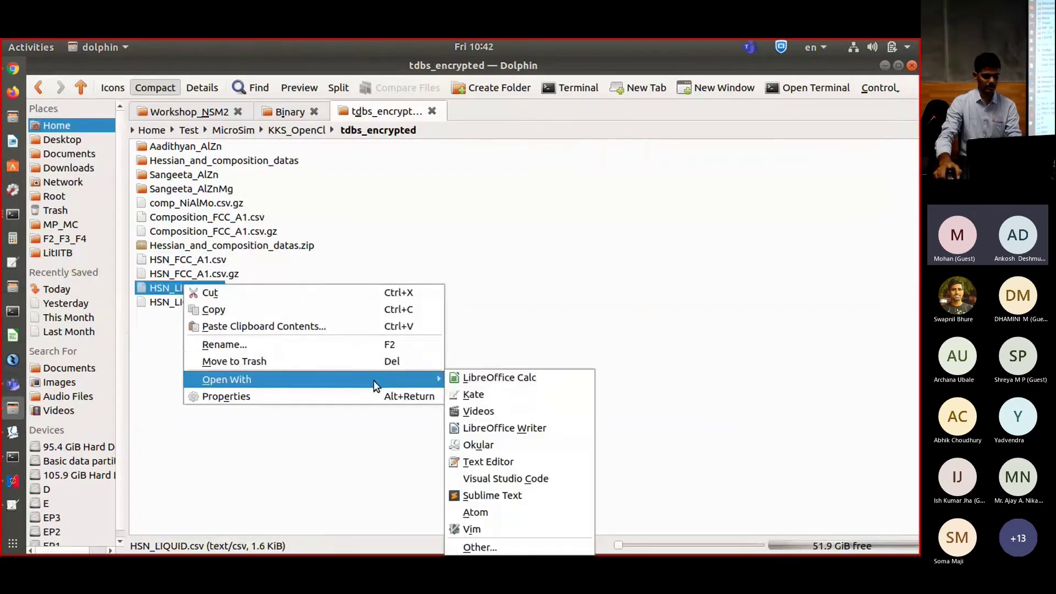
left_click(481, 394)
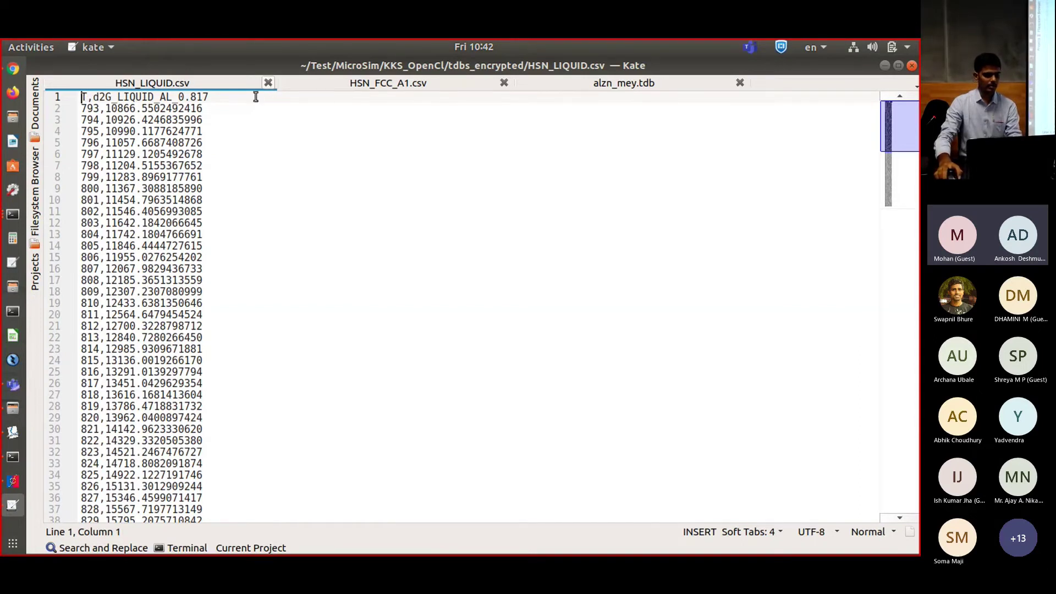
left_click(268, 83)
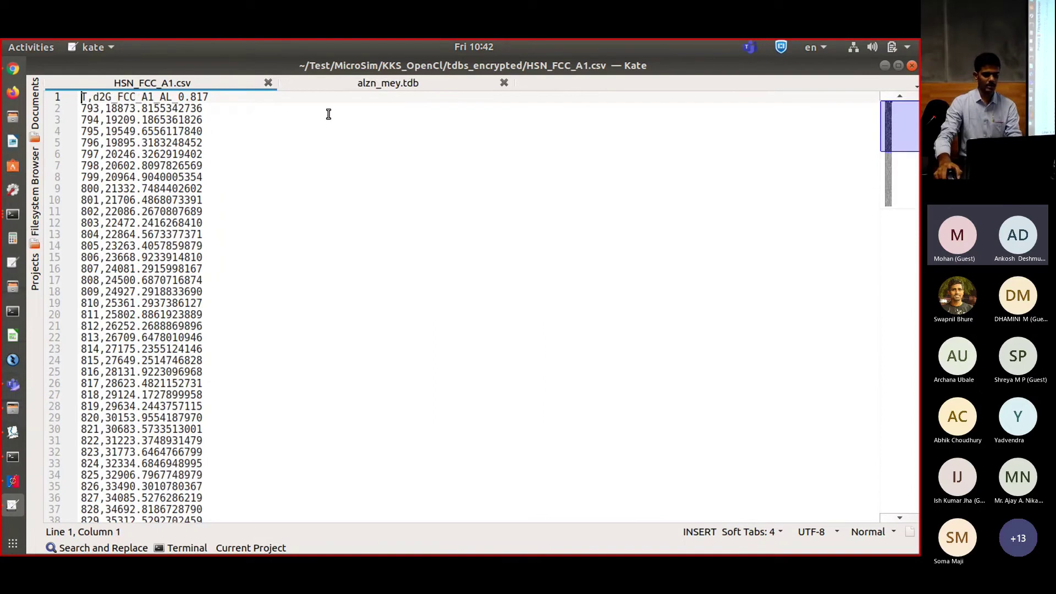
double_click(131, 98)
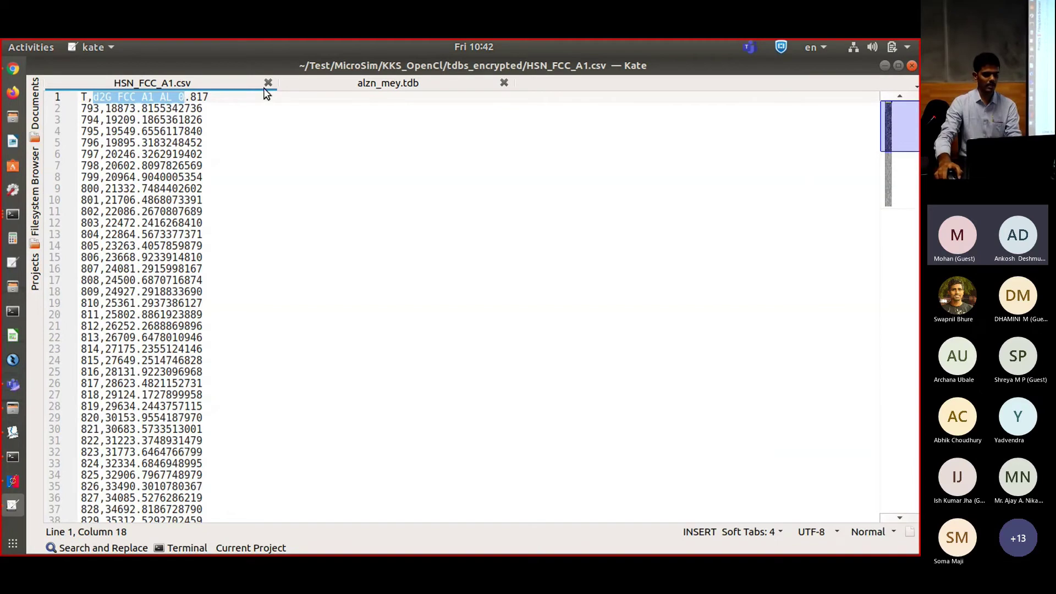
key("ctrl+w")
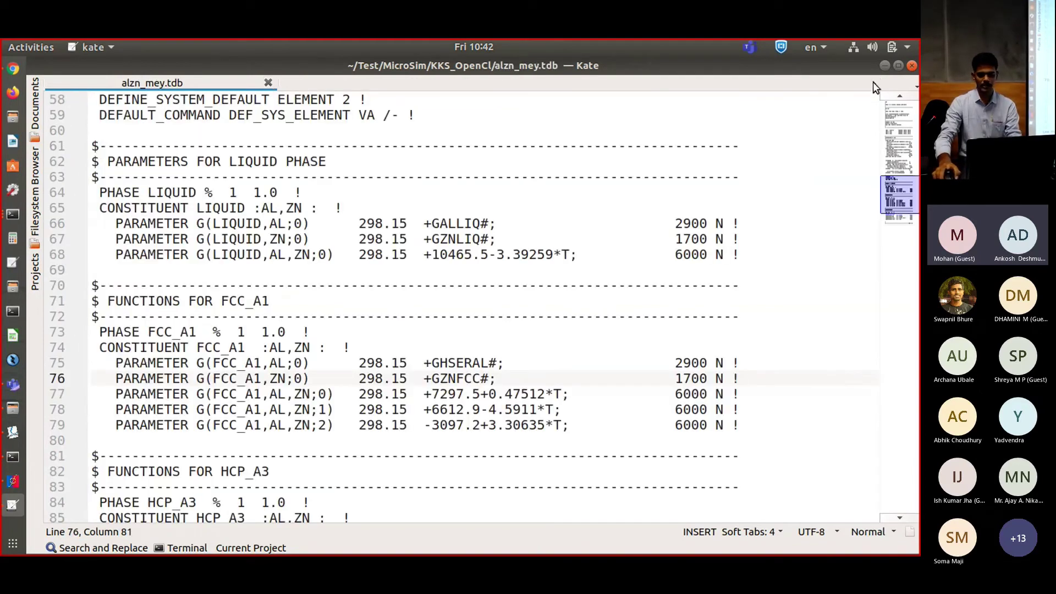
left_click(270, 82)
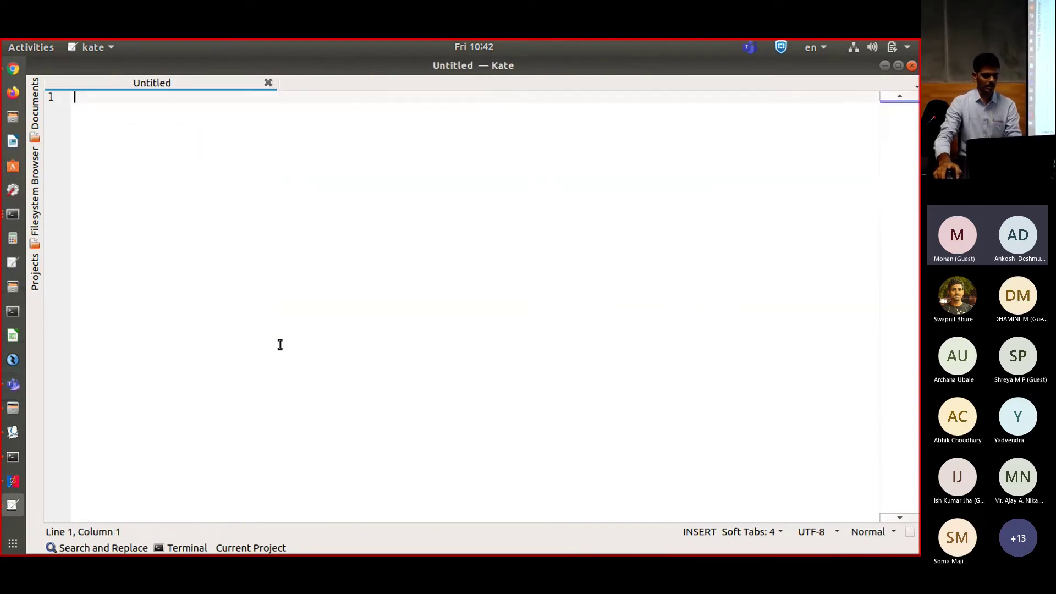
Switch to MicroSim and, in the file generation settings of the model parameters, name the infile Input3.in and the filling file Filling3.in.
left_click(12, 481)
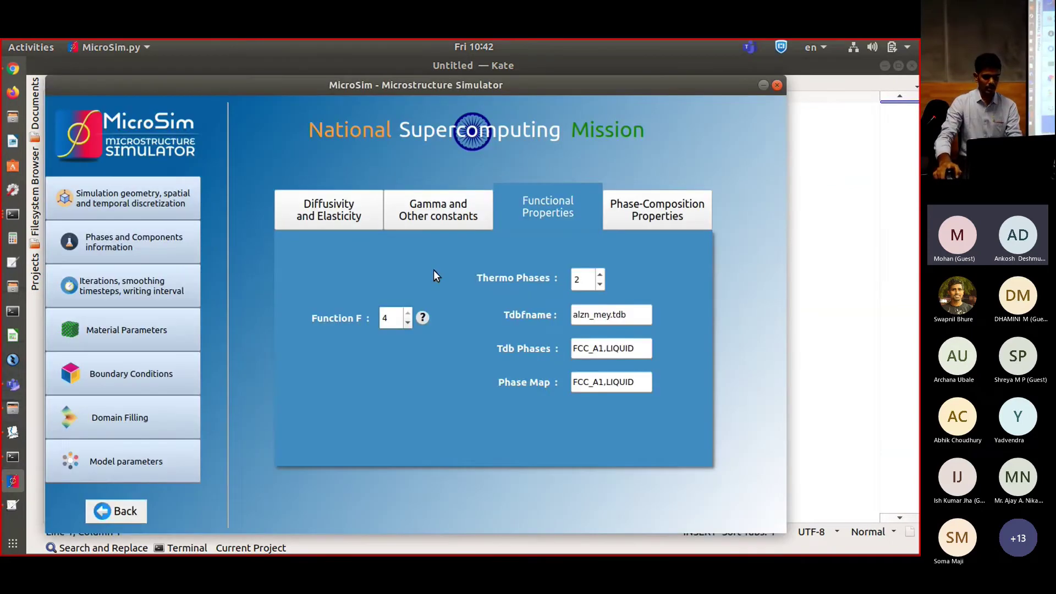
left_click(122, 461)
left_click(629, 451)
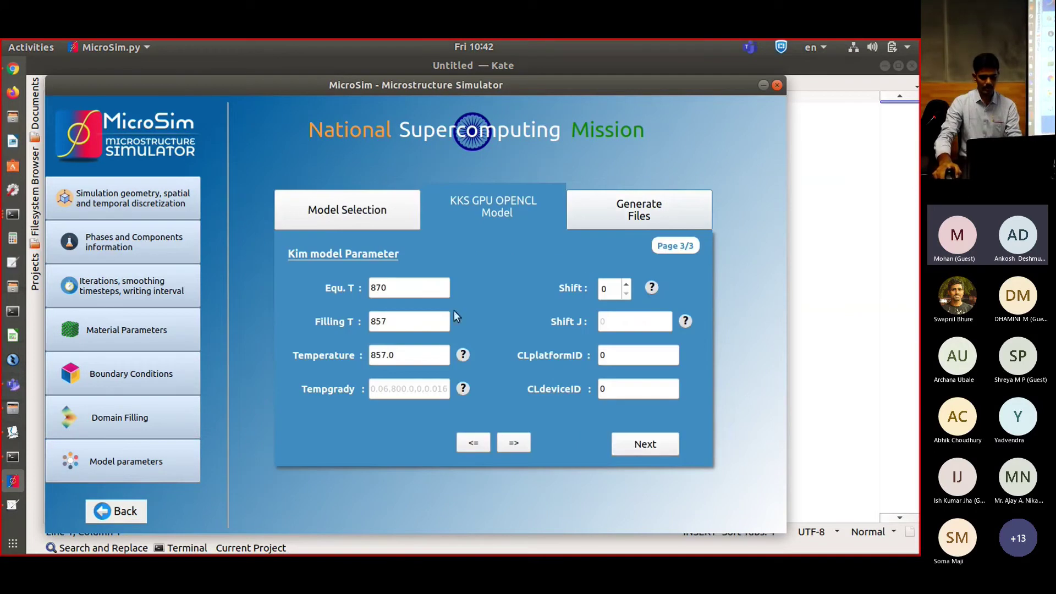
left_click(654, 451)
left_click(333, 293)
key("BackSpace")
type("3")
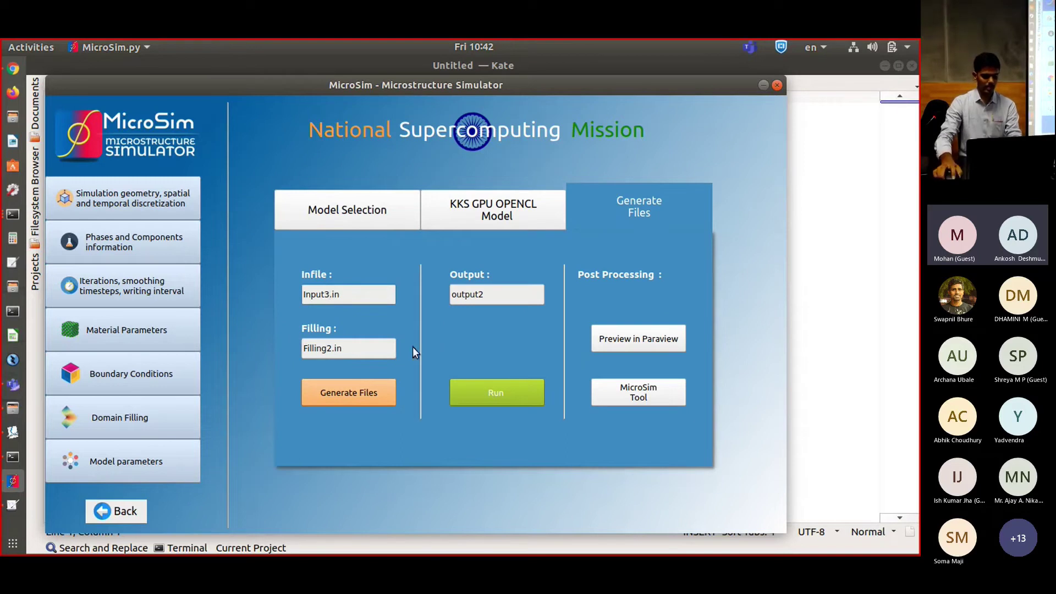
left_click(334, 348)
key("BackSpace")
type("3")
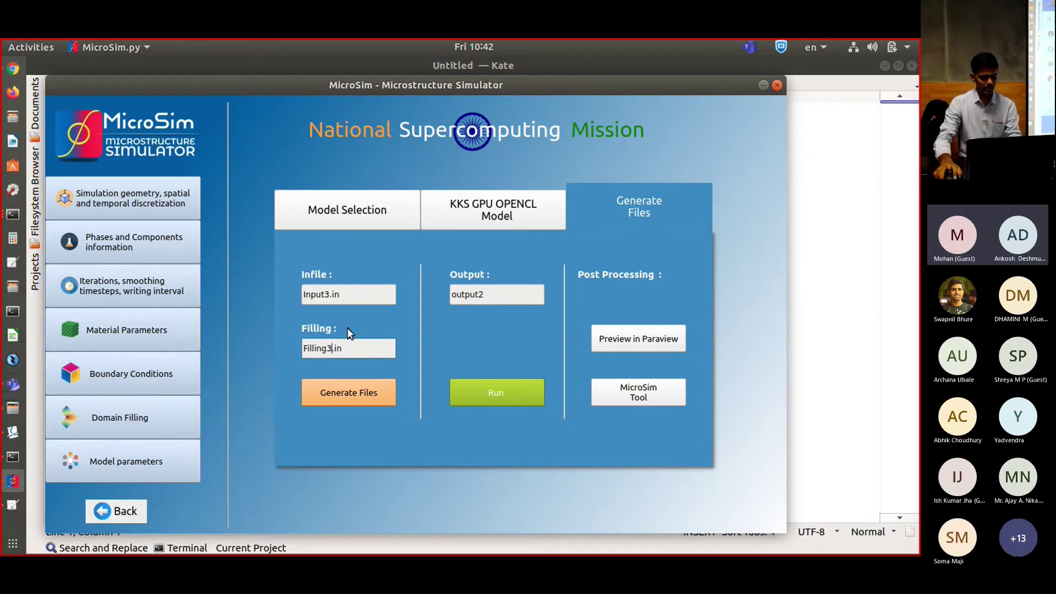
Generate the input and filling files in the KKS_OpenCl directory.
left_click(329, 392)
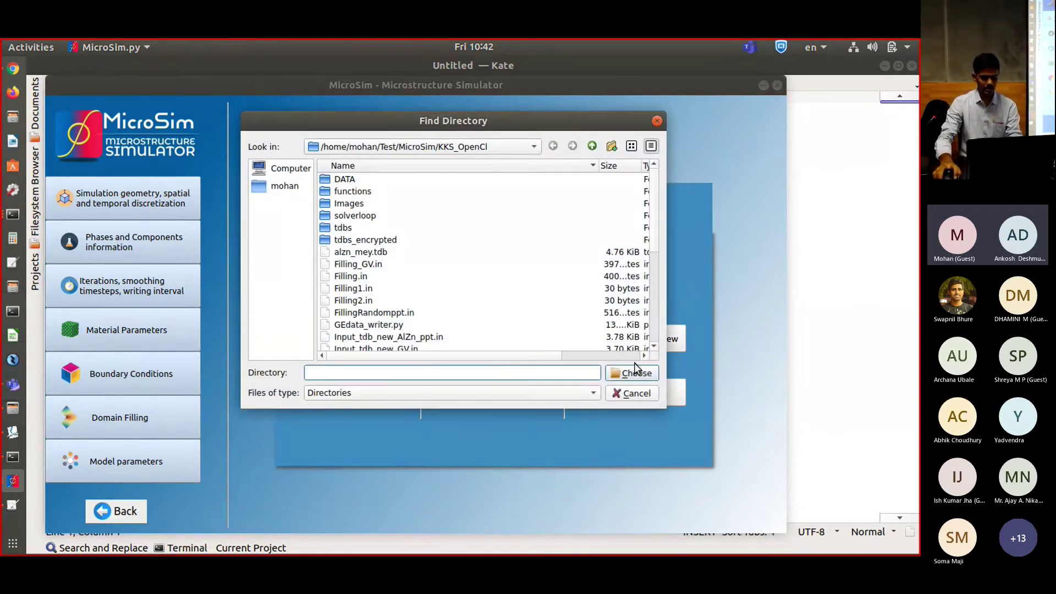
left_click(632, 373)
left_click(548, 303)
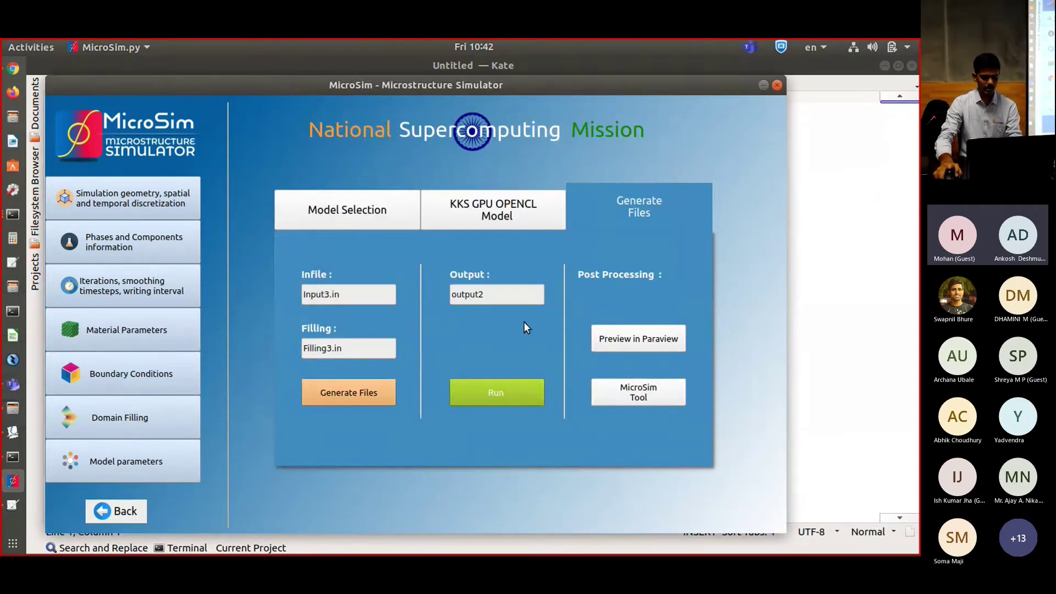
Name the output output3, run the simulation, follow its progress in the terminal, and minimize the terminal.
left_click(507, 296)
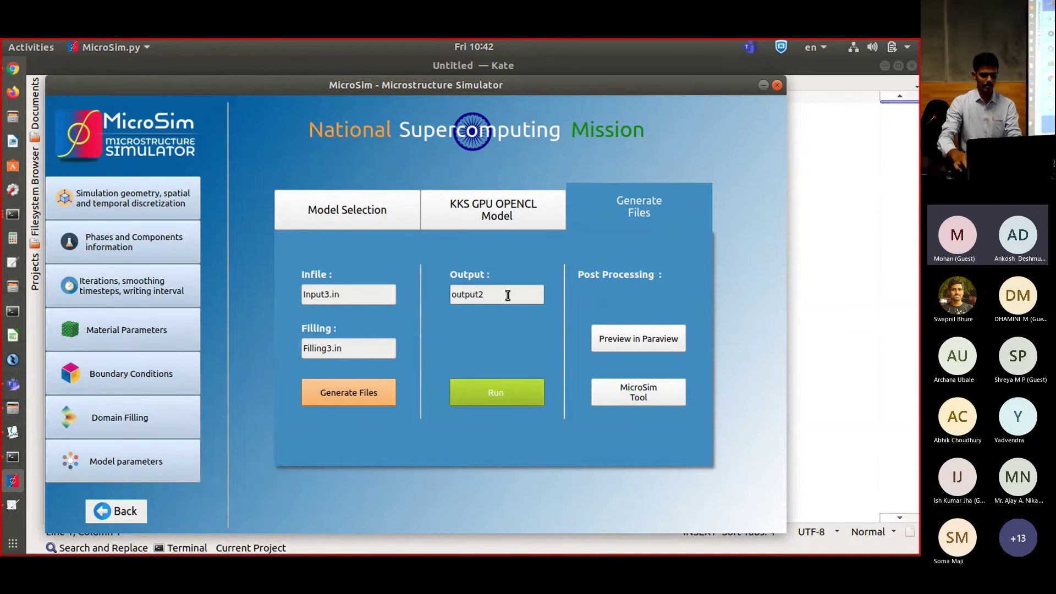
left_click(514, 395)
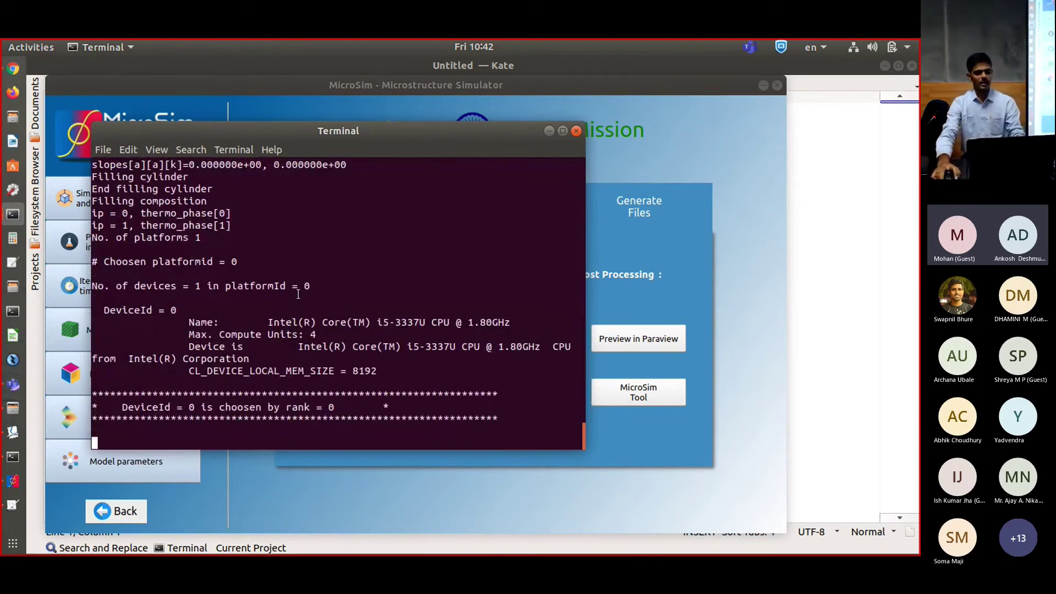
scroll(336, 305, "up", 16)
scroll(415, 286, "down", 15)
scroll(415, 286, "down", 1)
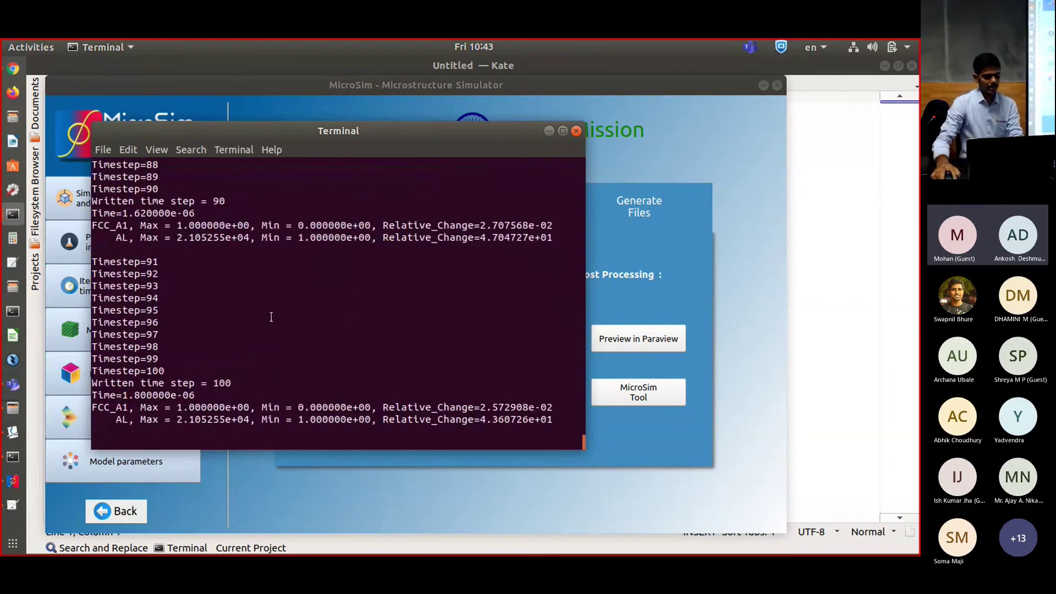
left_click(550, 132)
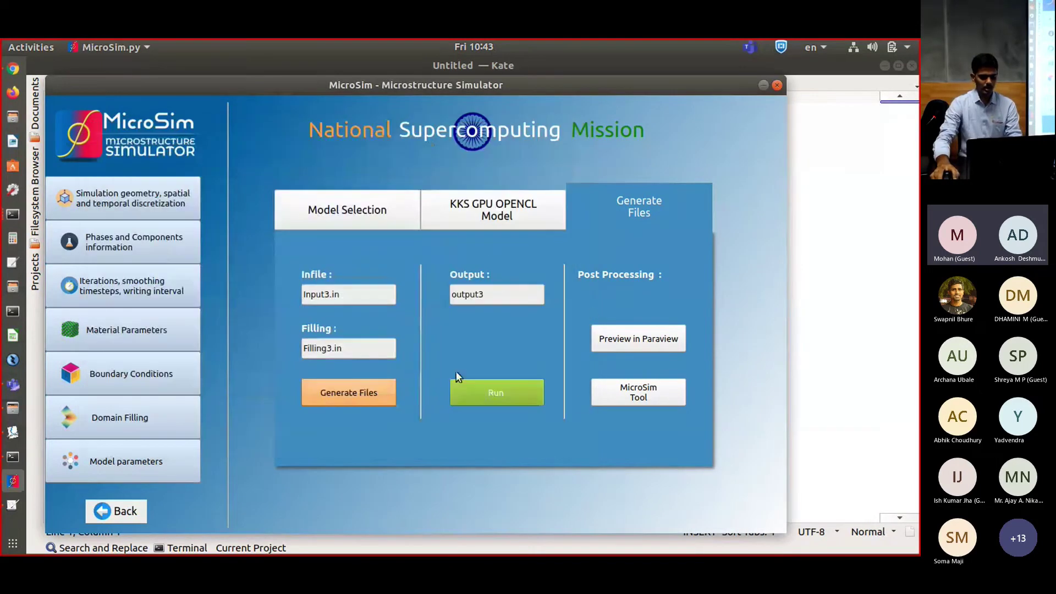
Play the FCC_A1 evolution in the MicroSim Tool and export the frame at time 100 as an image to the Images folder.
left_click(651, 394)
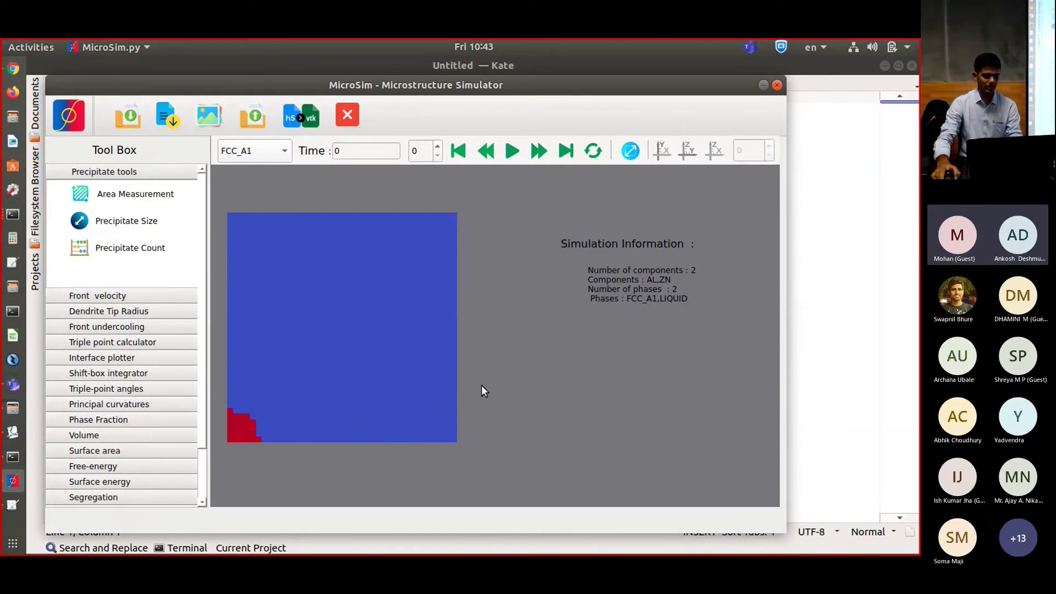
left_click(513, 150)
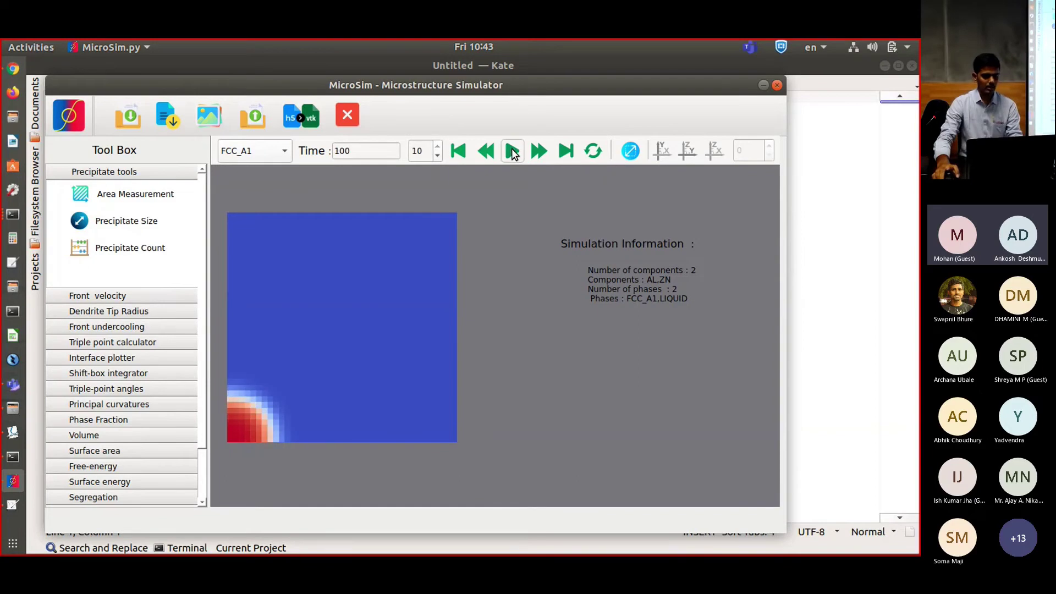
left_click(207, 115)
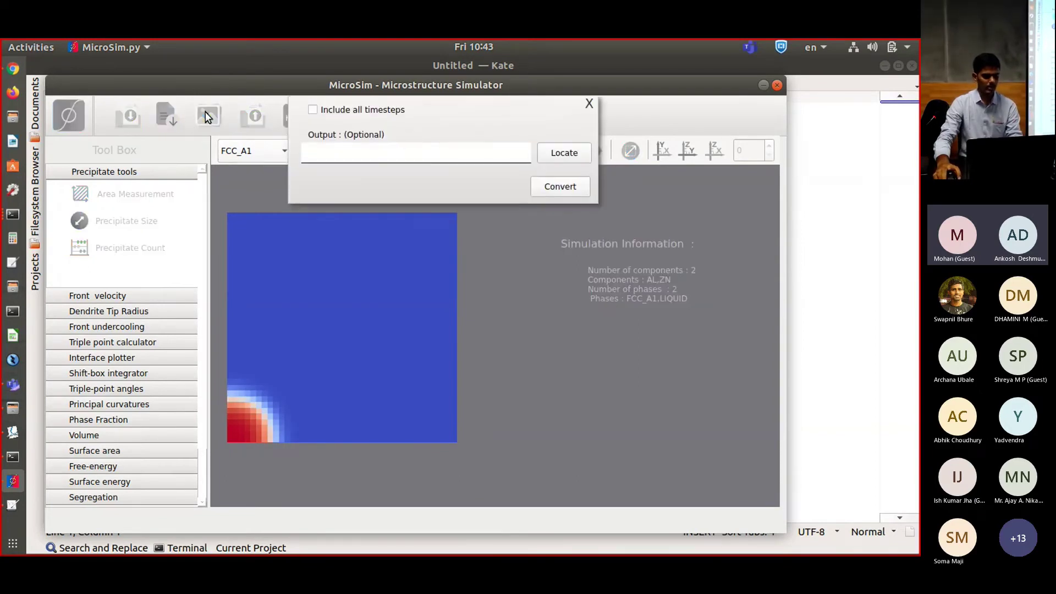
left_click(563, 153)
double_click(356, 207)
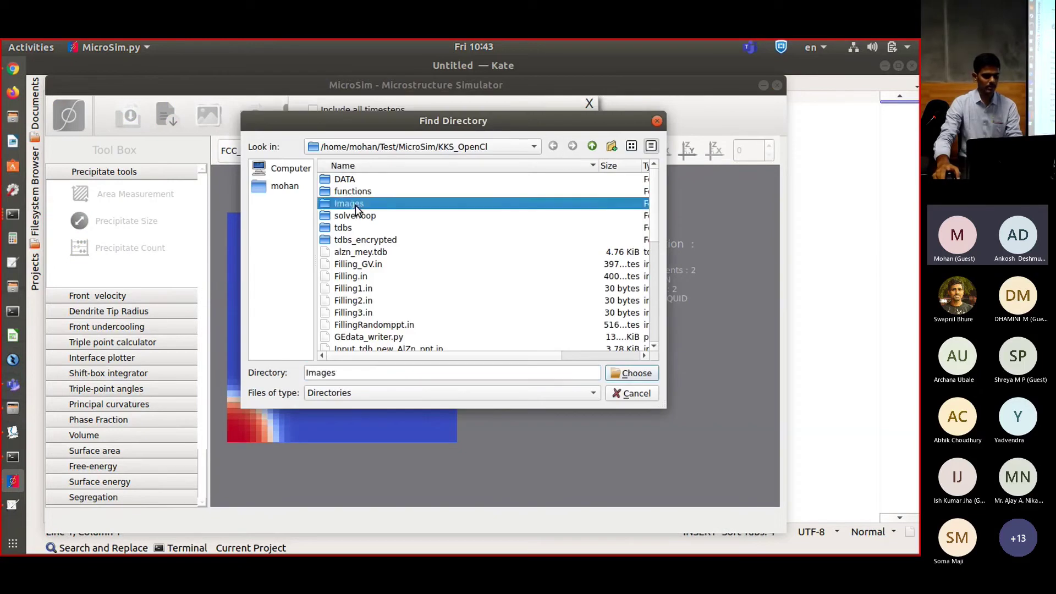
left_click(629, 374)
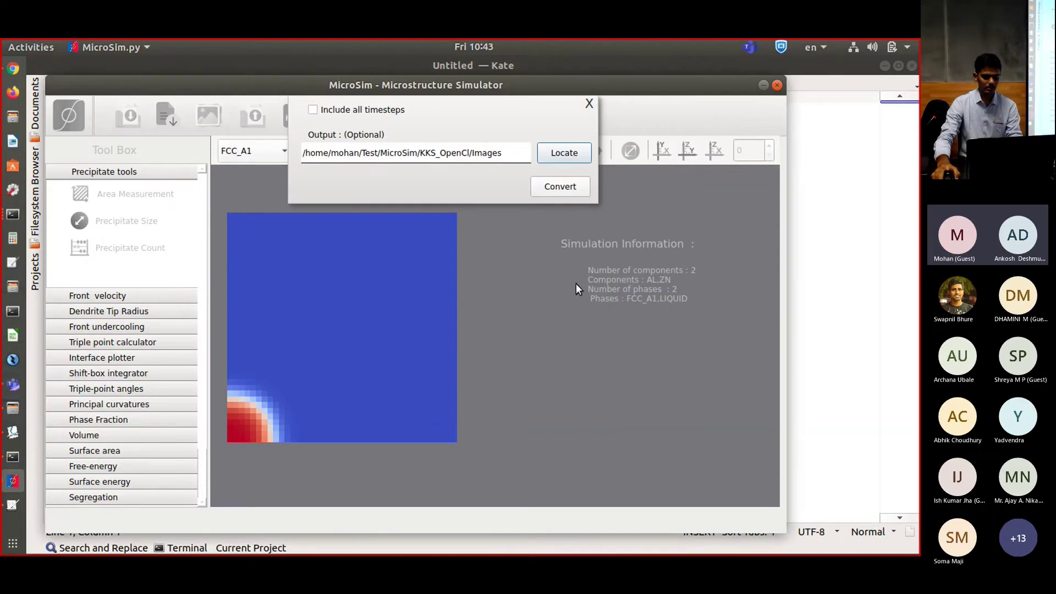
left_click(578, 187)
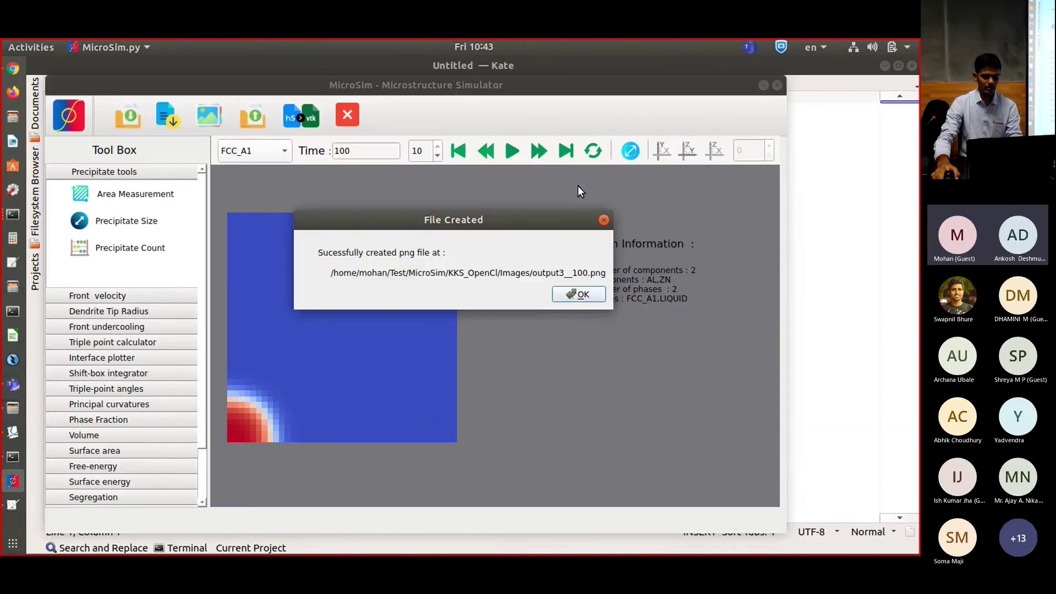
left_click(576, 293)
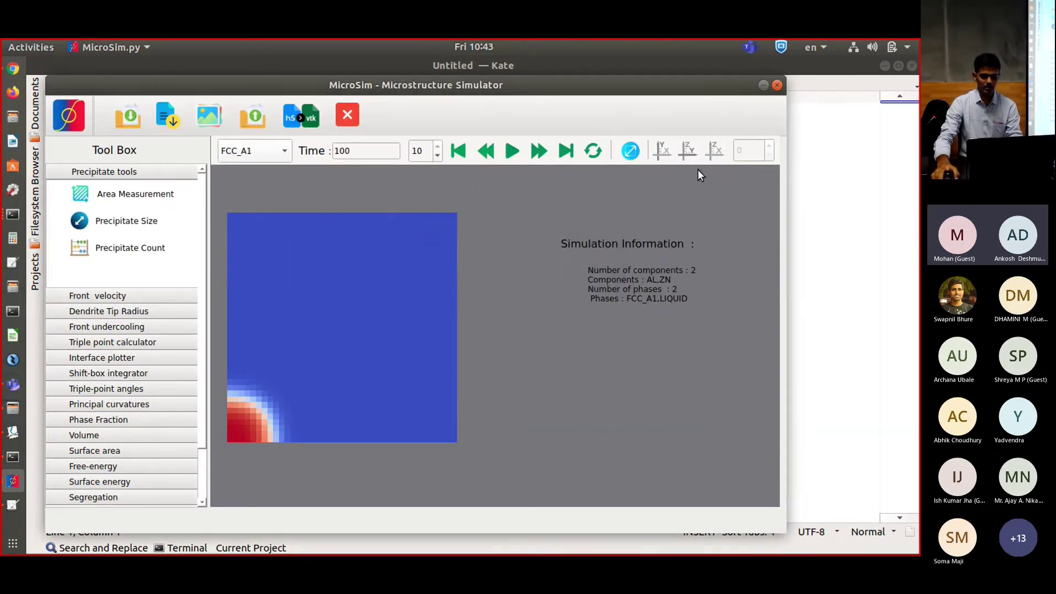
Switch to Dolphin, view output3__100.png from the Images folder of KKS_OpenCl, and close the image viewer.
left_click(762, 86)
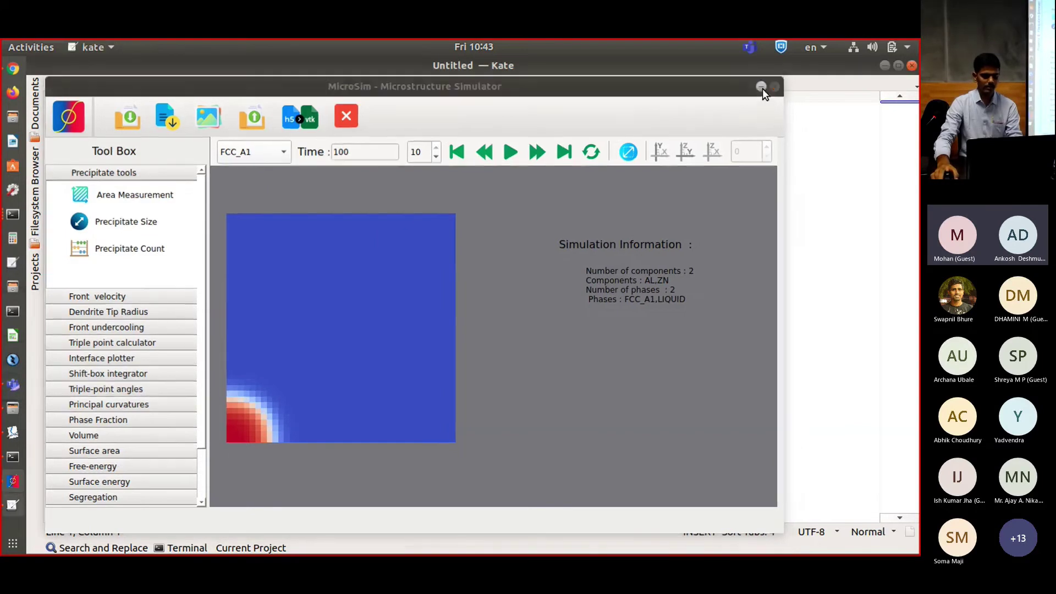
left_click(14, 409)
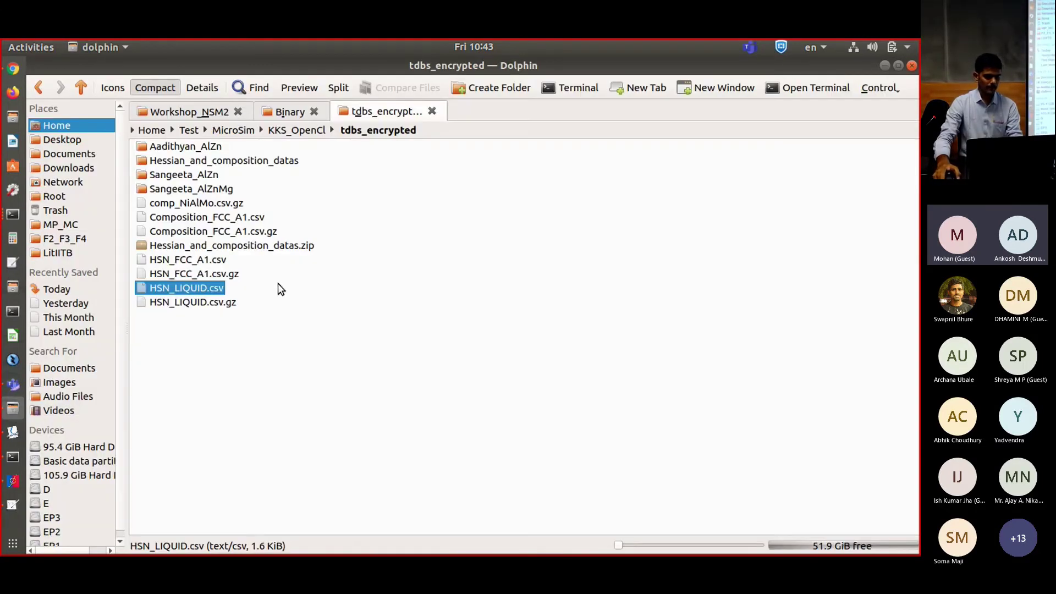
left_click(292, 131)
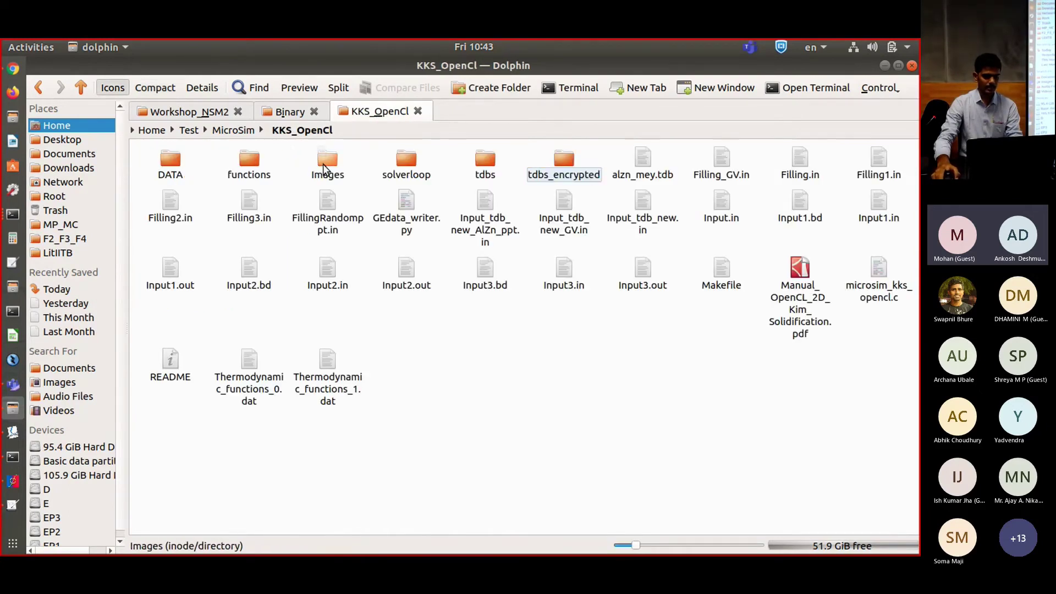
left_click(317, 161)
left_click(253, 188)
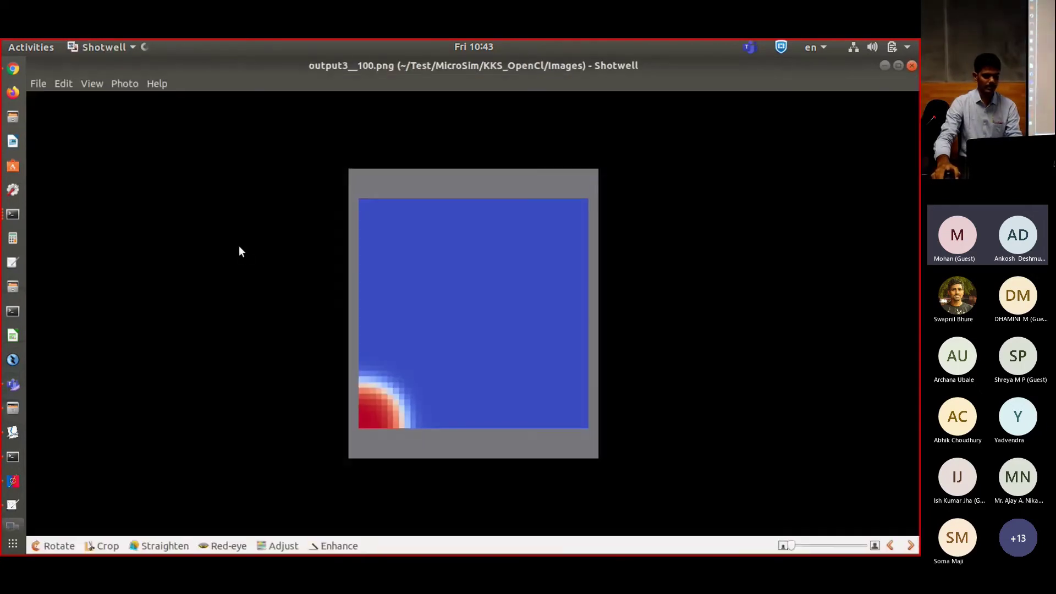
left_click(912, 65)
key("ctrl+2")
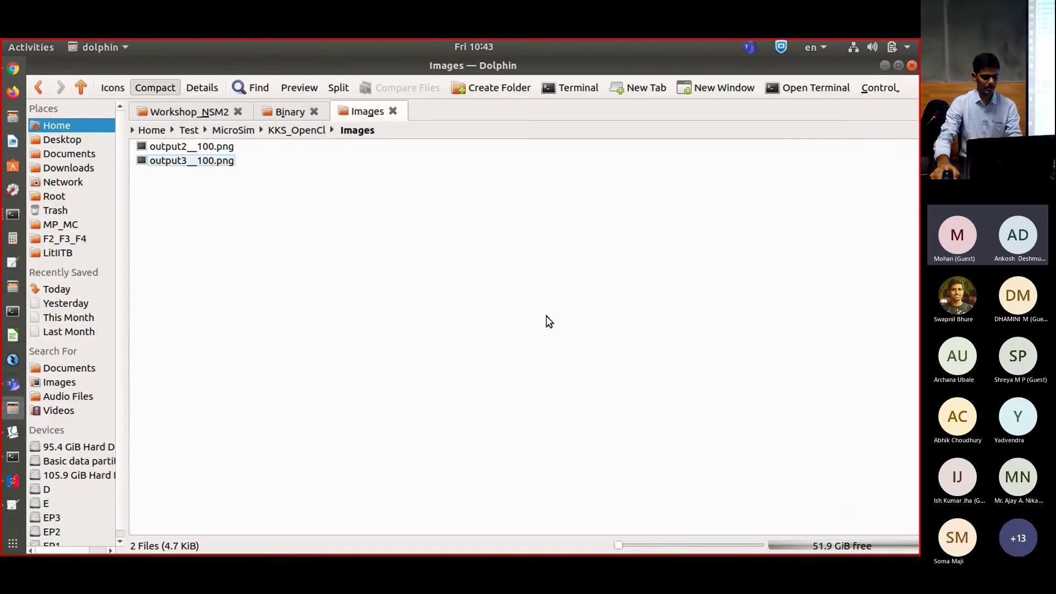
Switch back to MicroSim and leave the visualization tool for the file generation page.
left_click(13, 482)
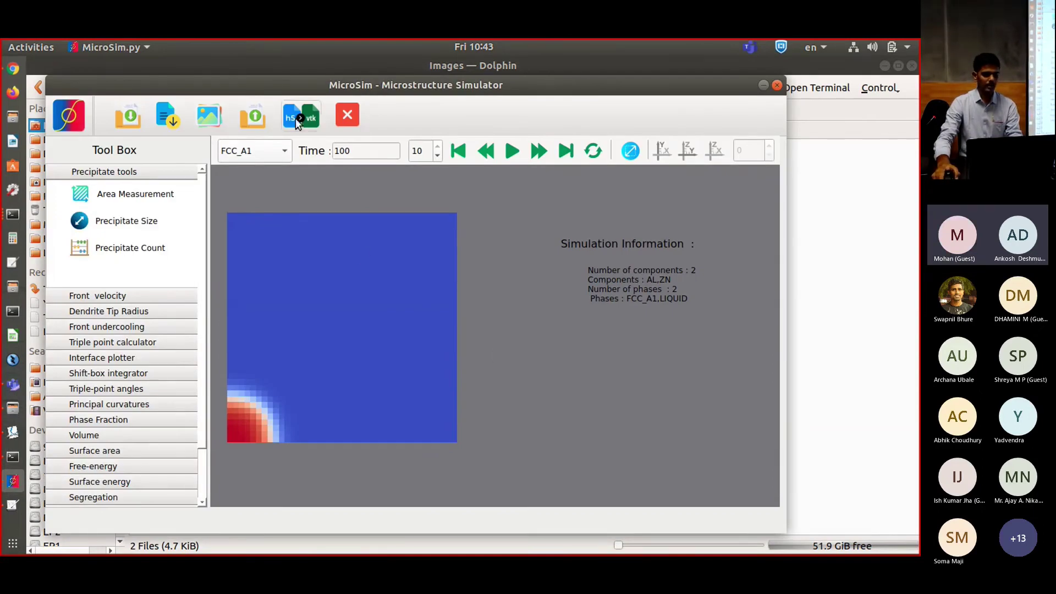
left_click(347, 115)
left_click(72, 121)
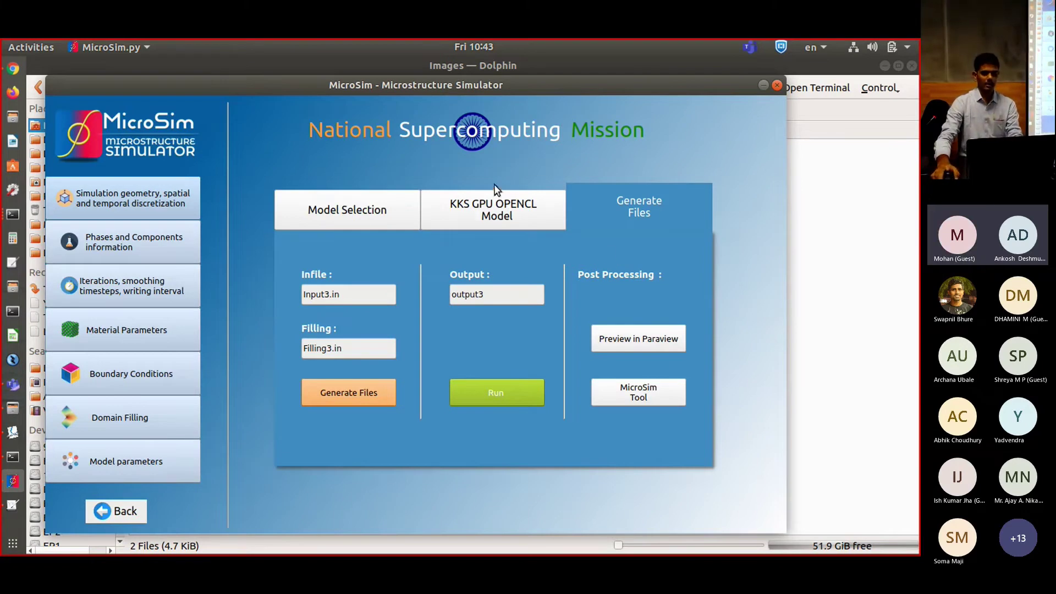
Review the Kim model parameters of the KKS GPU OpenCL model and the infile, filling and output names.
left_click(486, 205)
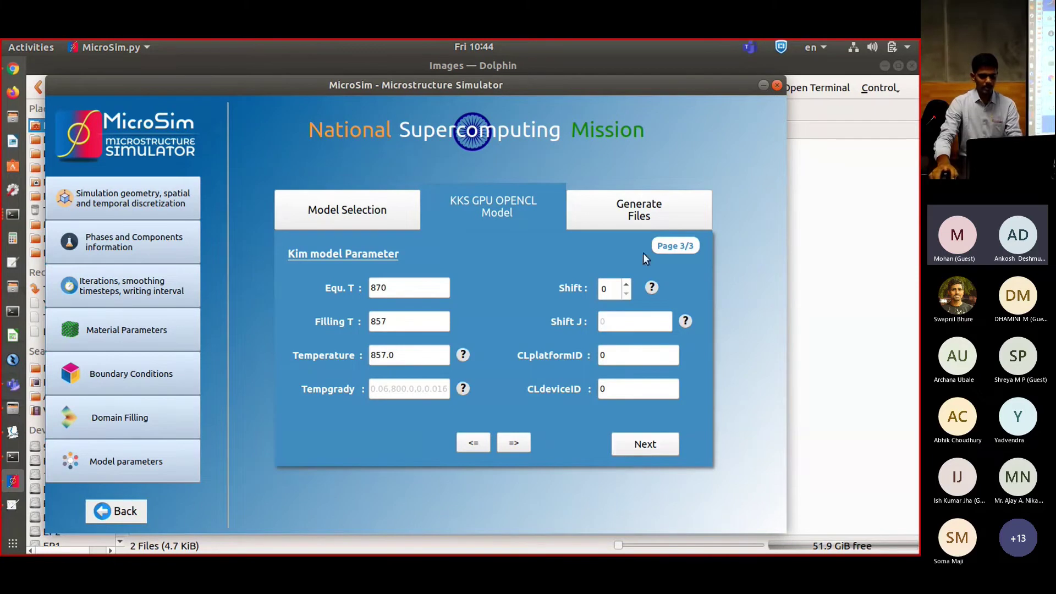
left_click(636, 212)
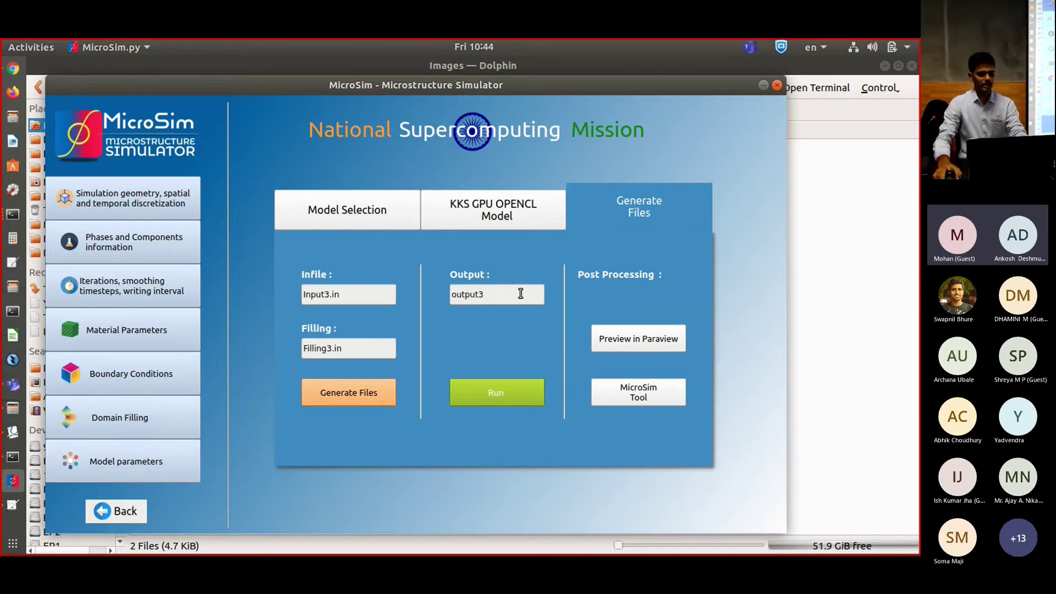
left_click(361, 295)
left_click(352, 349)
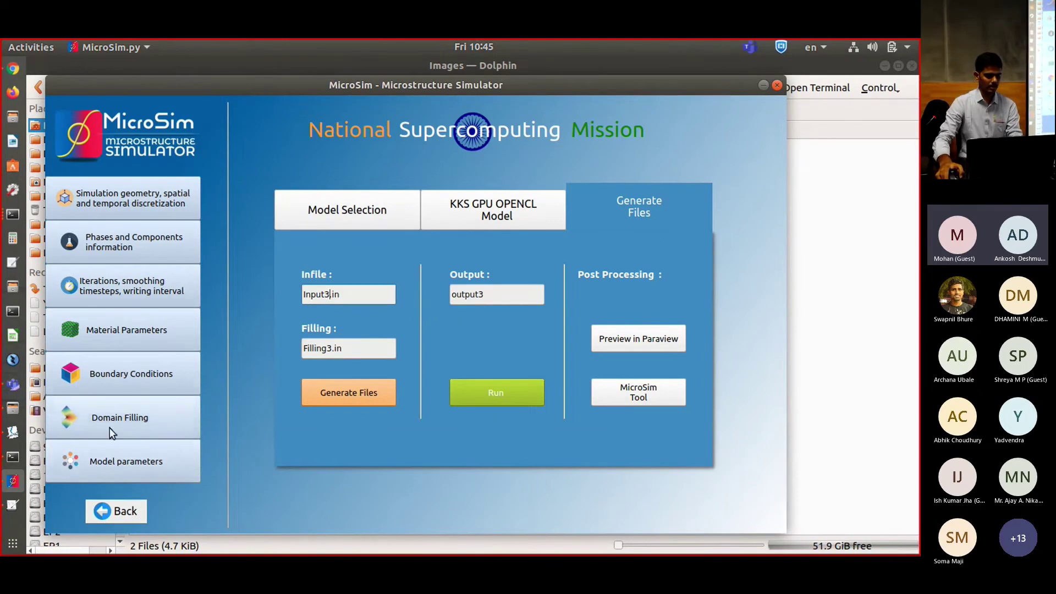
Set Function F to 2 in the functional properties of the material parameters.
left_click(95, 334)
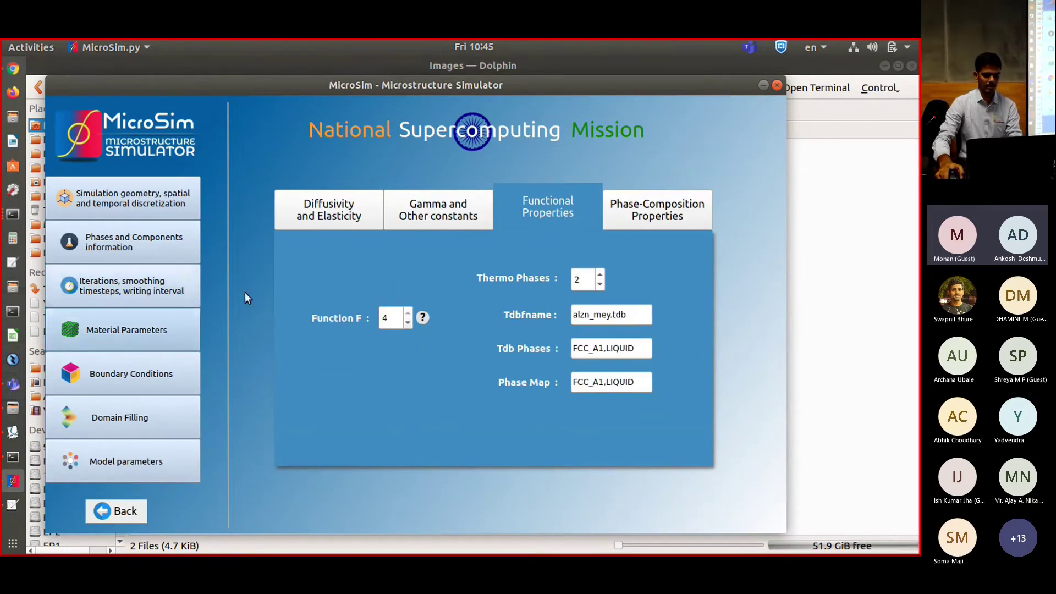
left_click(408, 324)
left_click(408, 323)
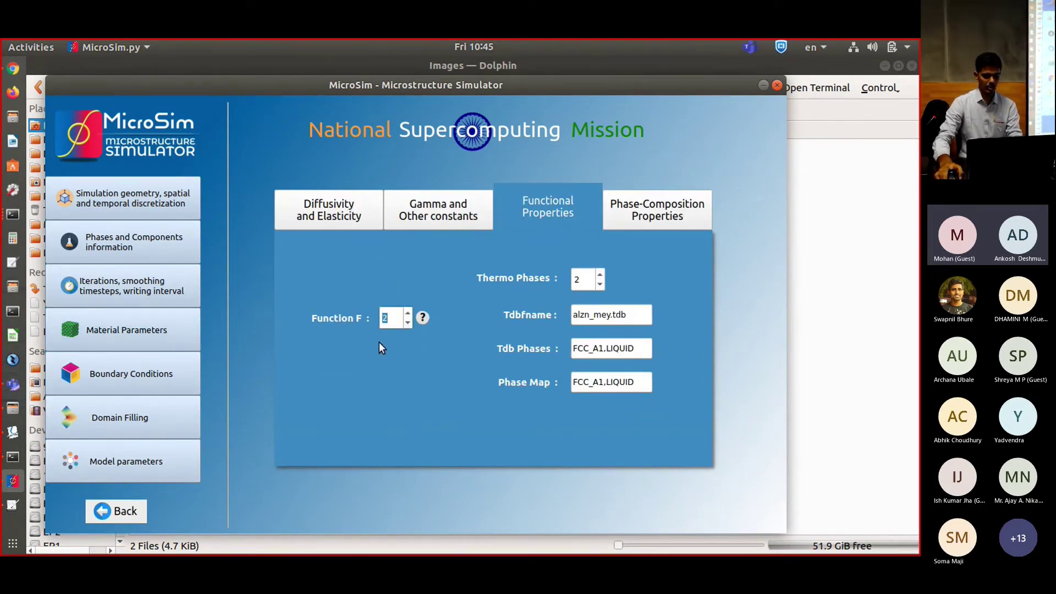
Go to the file generation page of the KKS GPU OpenCL model and set the infile to Input4.in and filling to Filling4.in.
left_click(137, 460)
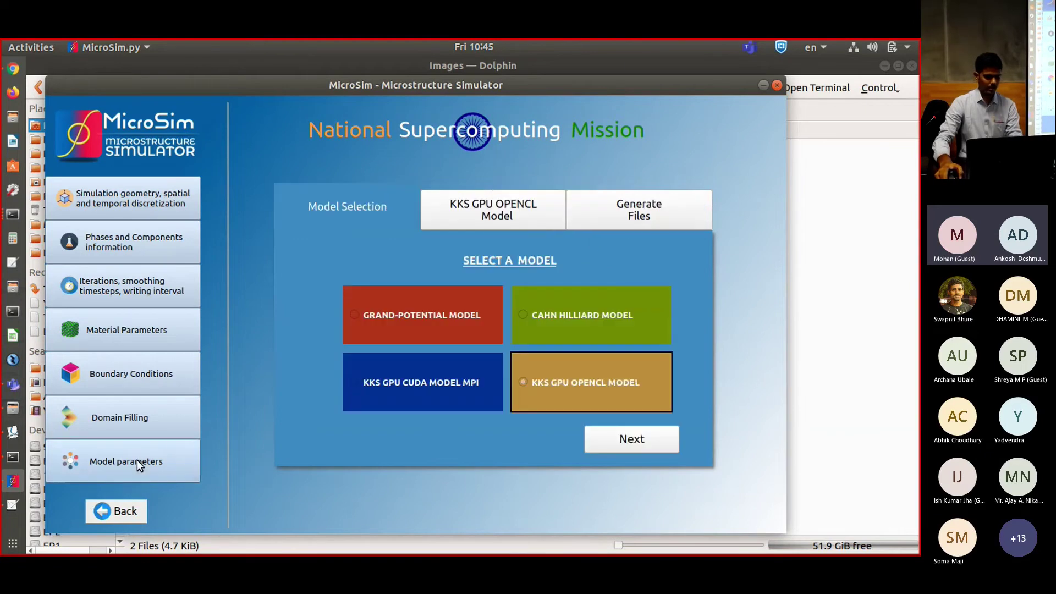
left_click(625, 443)
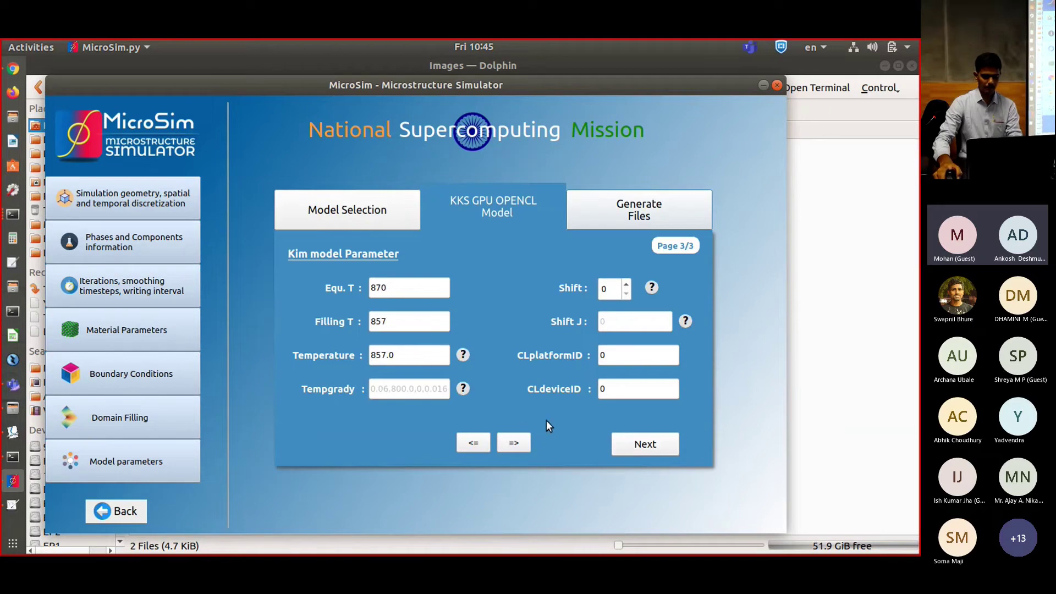
left_click(635, 445)
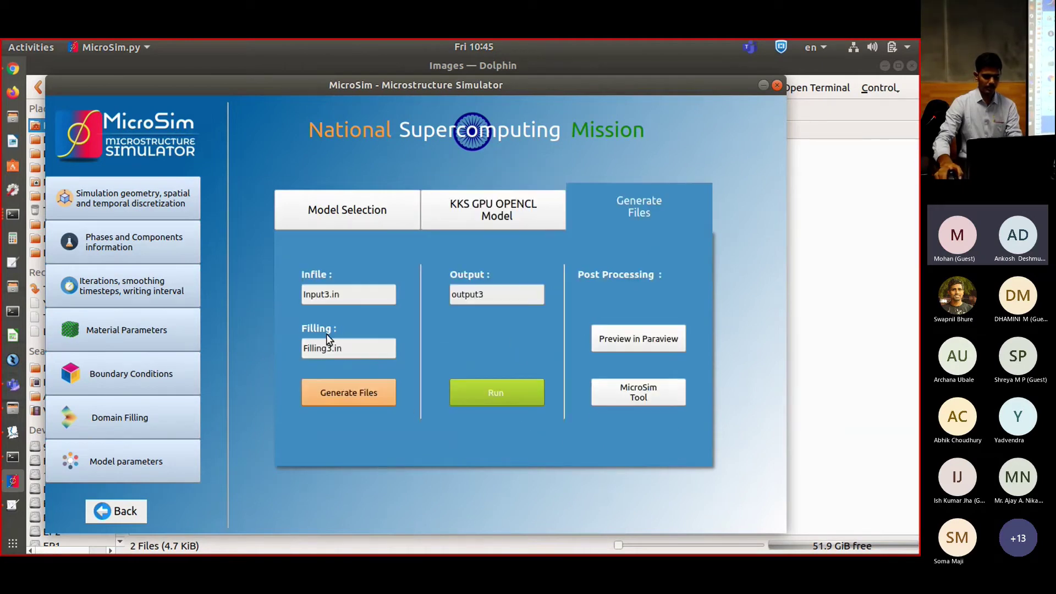
left_click(326, 293)
key("BackSpace")
type("4")
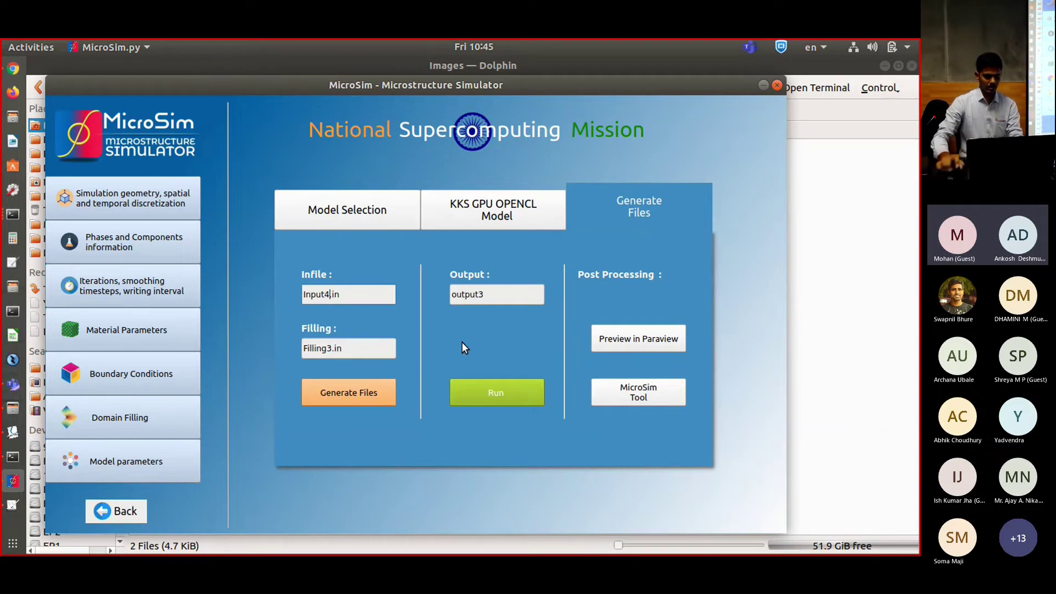
left_click(331, 348)
key("BackSpace")
type("4")
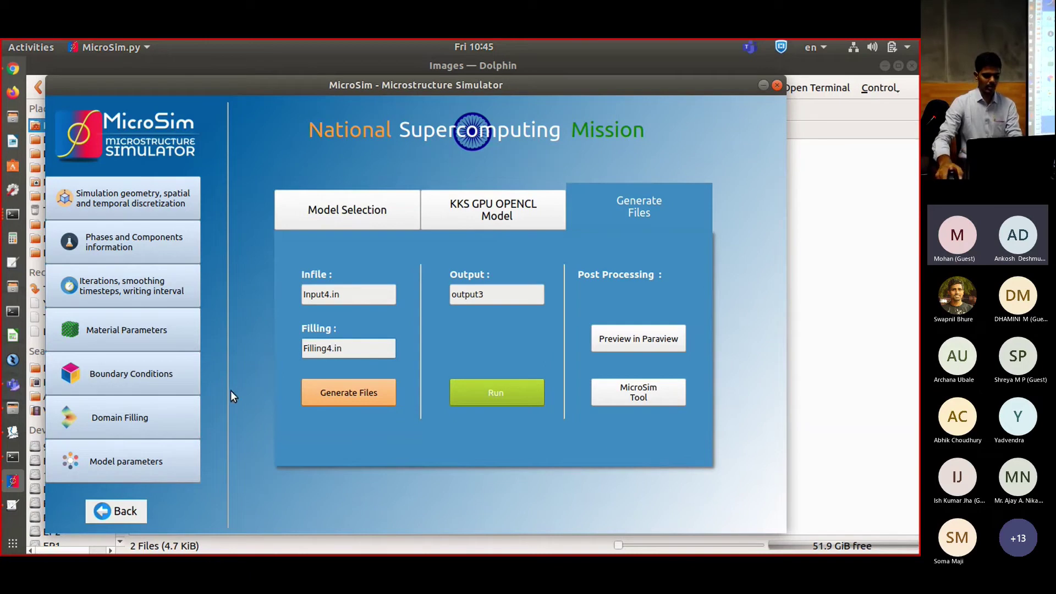
Generate the input and filling files in the KKS_OpenCl folder, and close MicroSim.
left_click(315, 389)
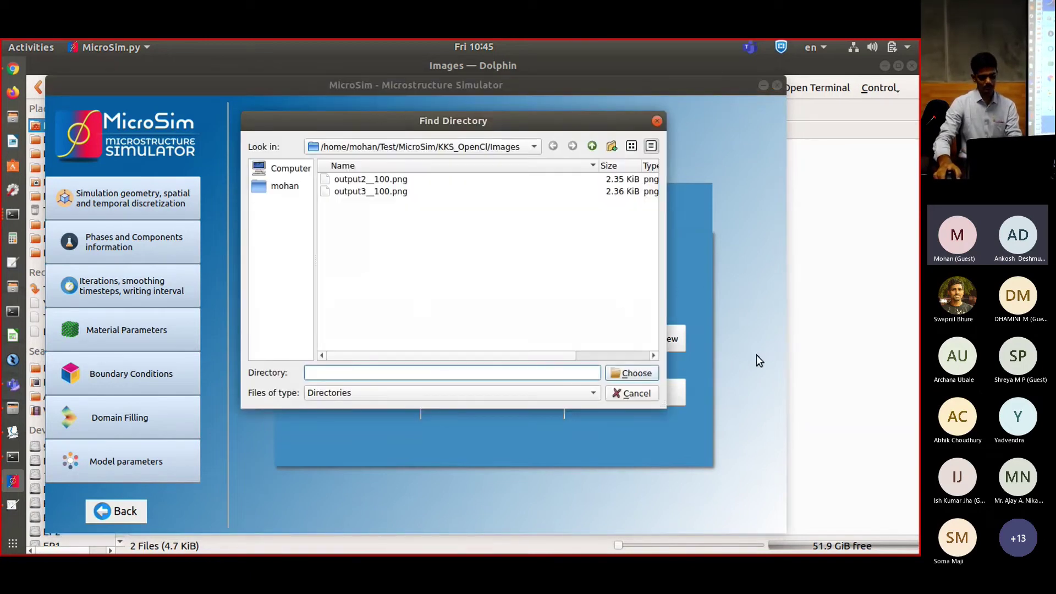
left_click(591, 146)
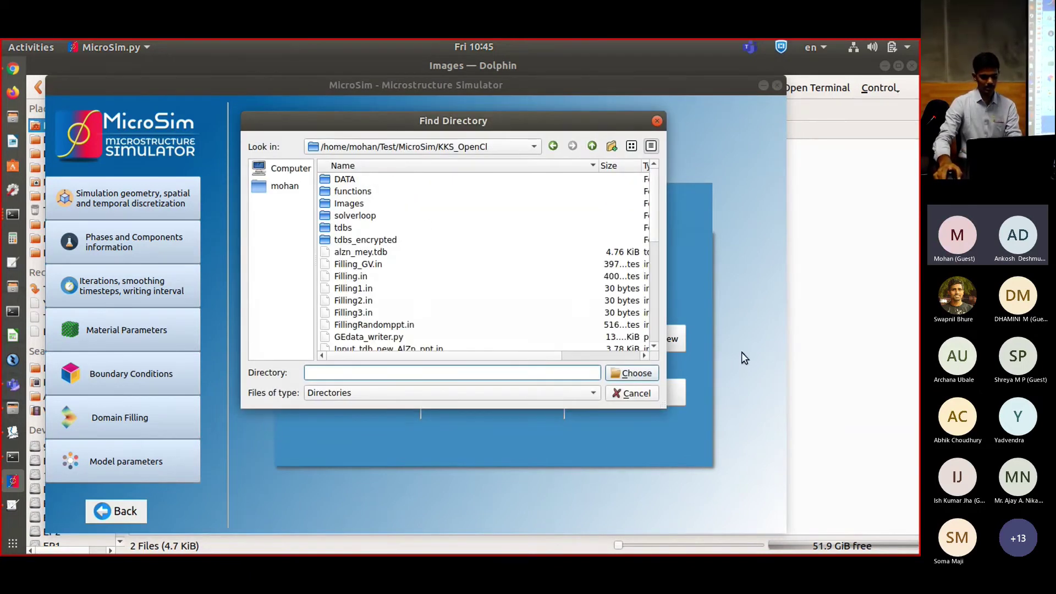
left_click(638, 374)
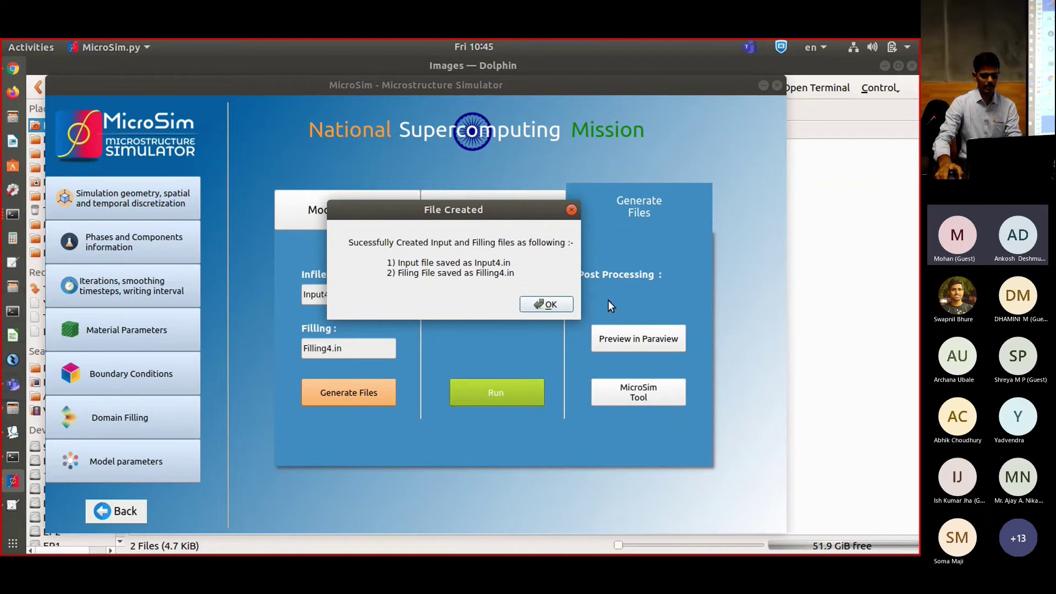
left_click(547, 304)
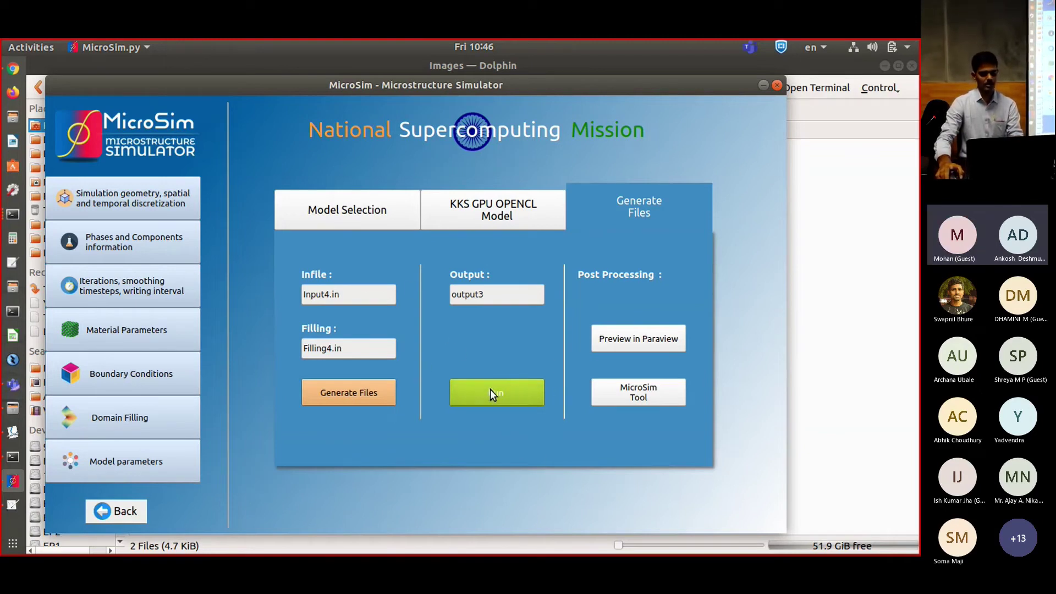
left_click(775, 86)
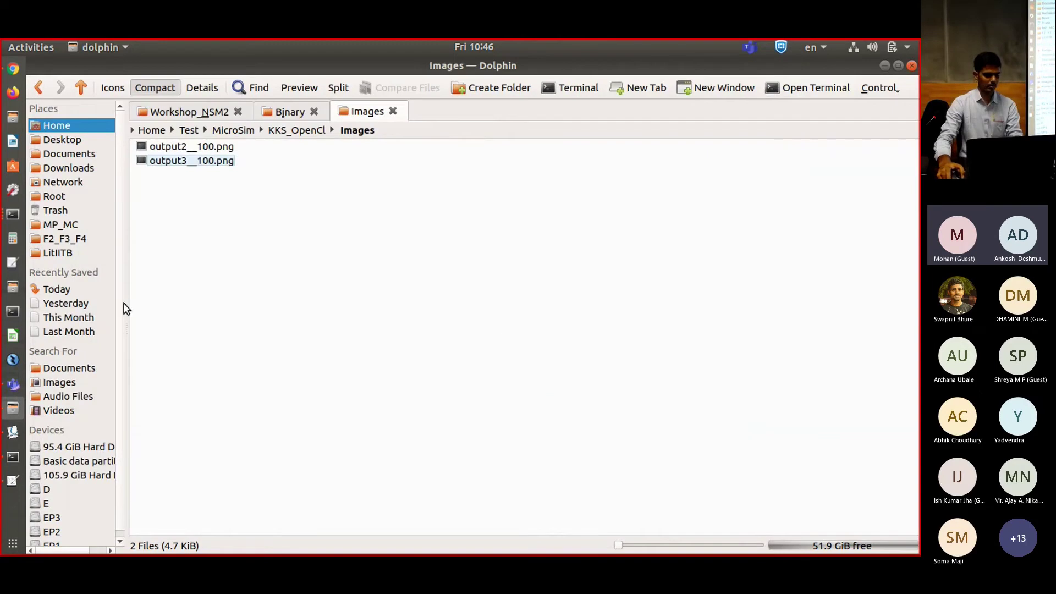
In Dolphin, go up to the MicroSim folder, show its terminal and enter the unfinished command "scp -r $PWD gpucluster:" without running it.
key("BackSpace")
key("BackSpace")
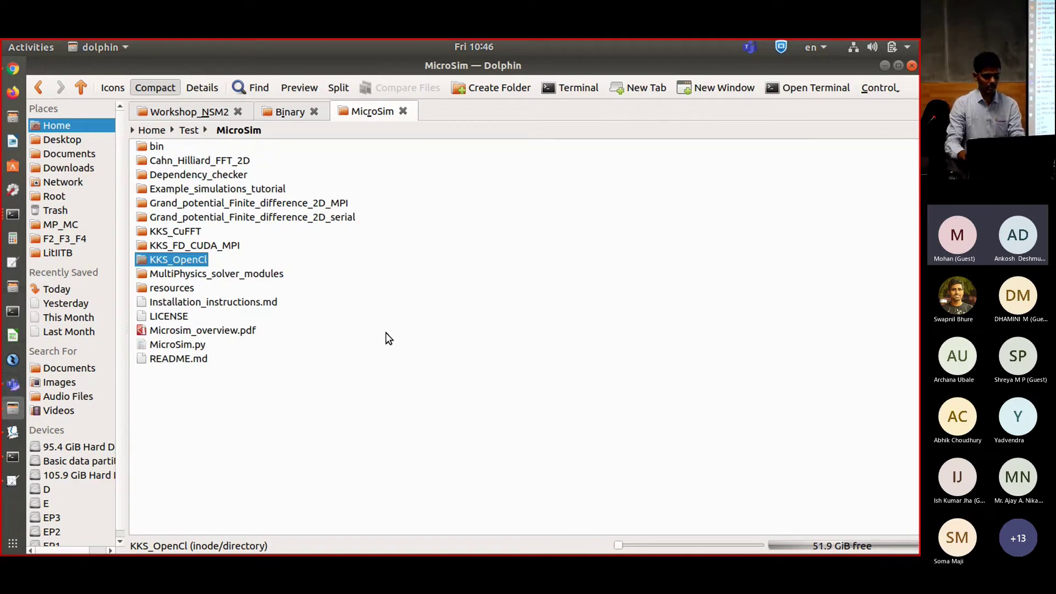
key("F4")
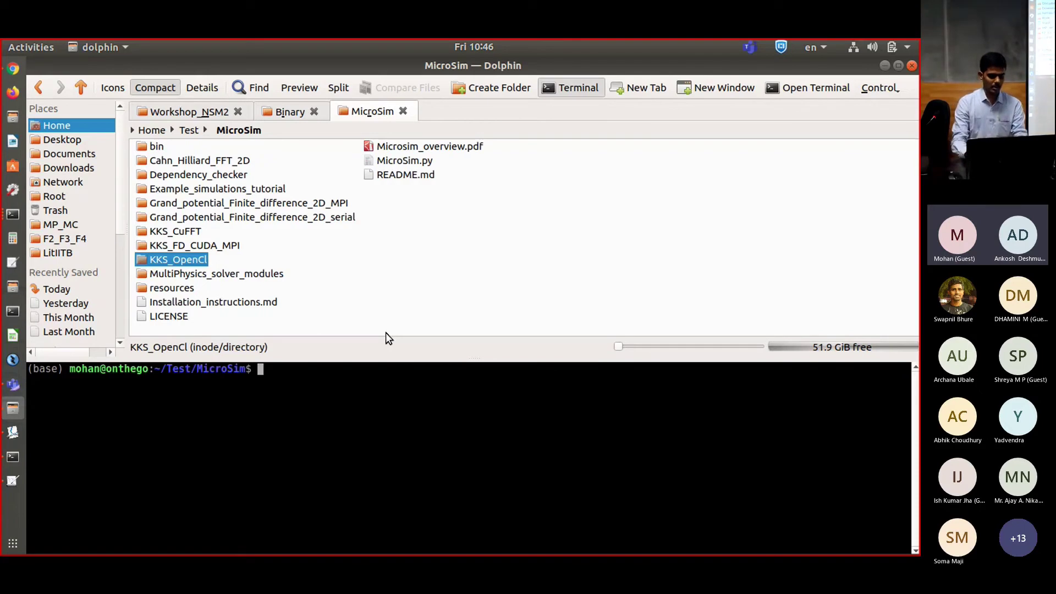
type("scp -r ")
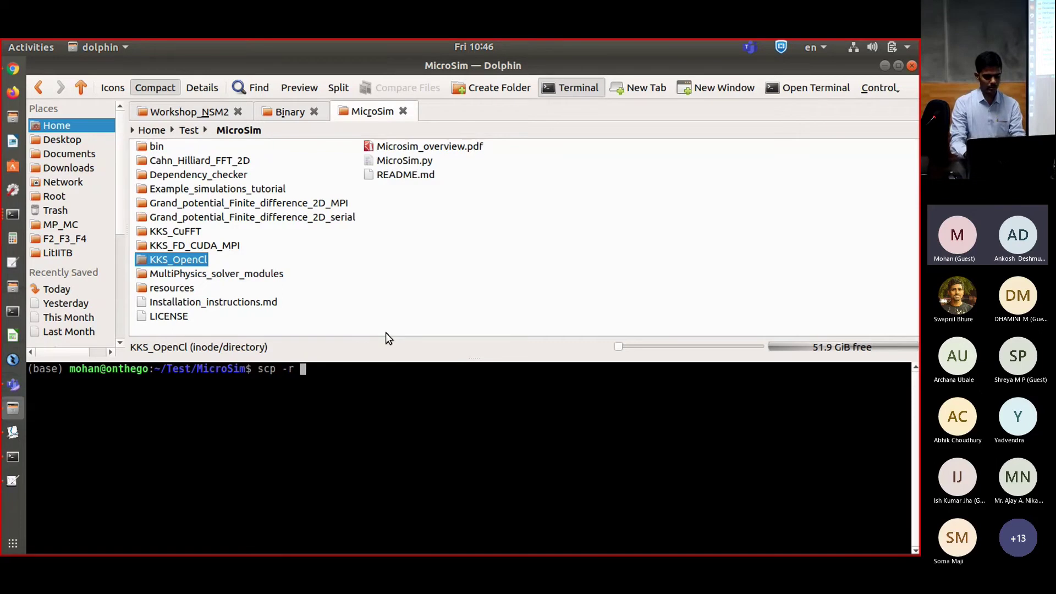
type("$PW")
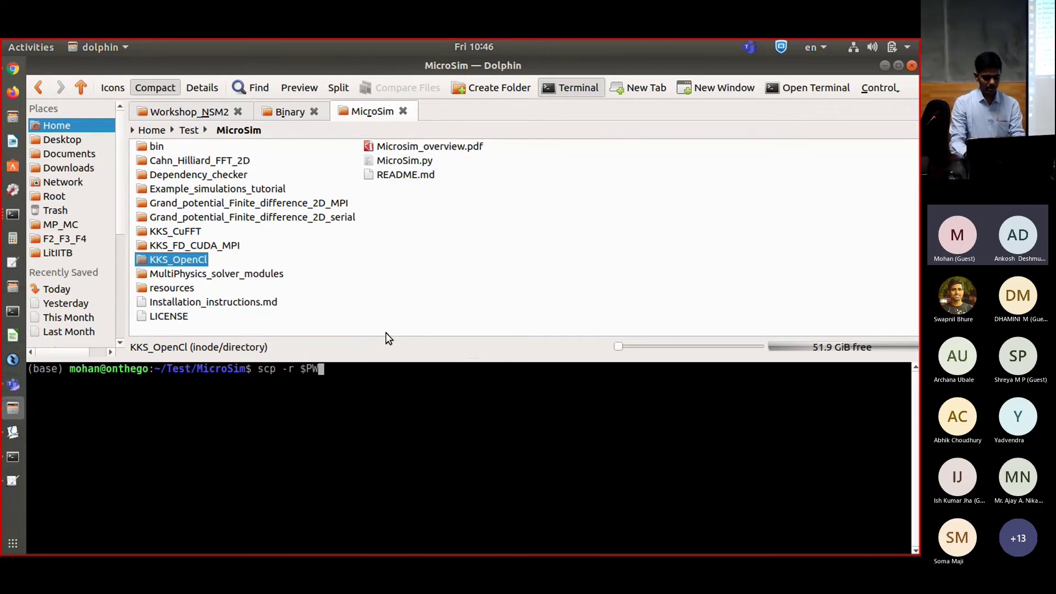
type("D gpucl")
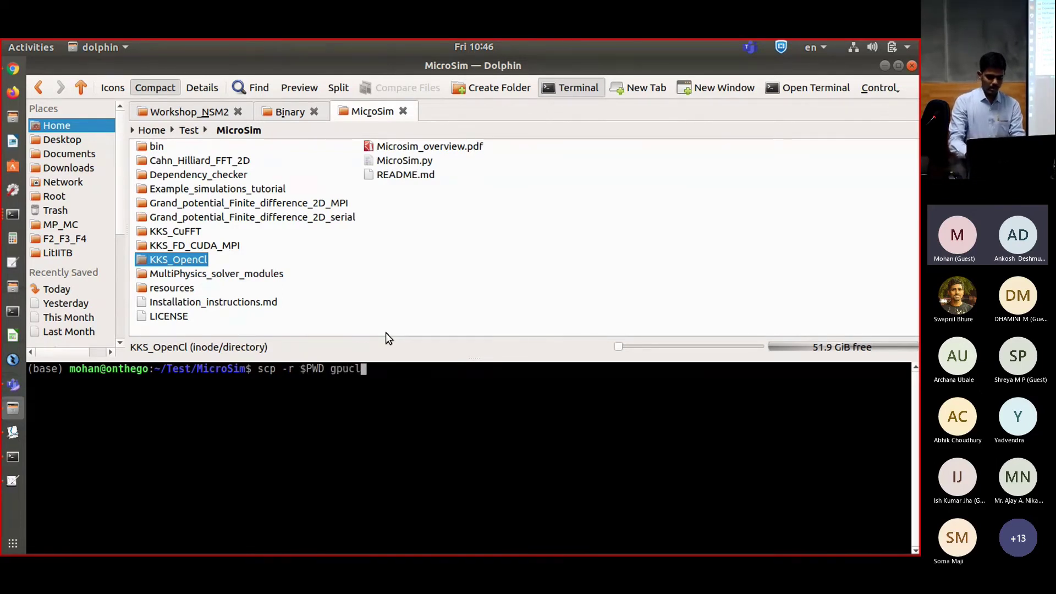
type("uster:")
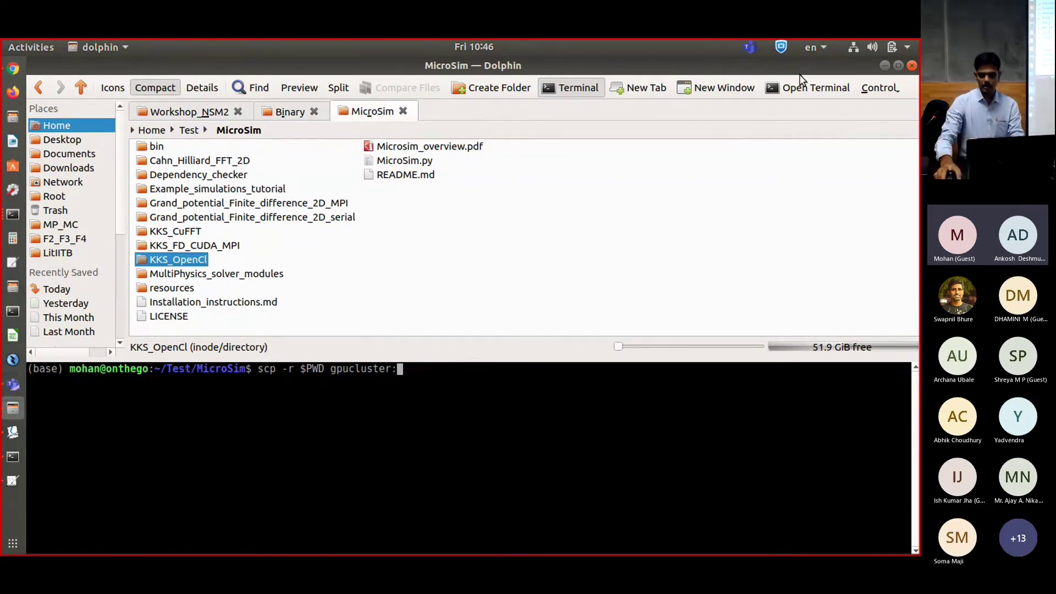
Open a separate Konsole window in the MicroSim folder and connect to gpucluster over SSH.
left_click(796, 90)
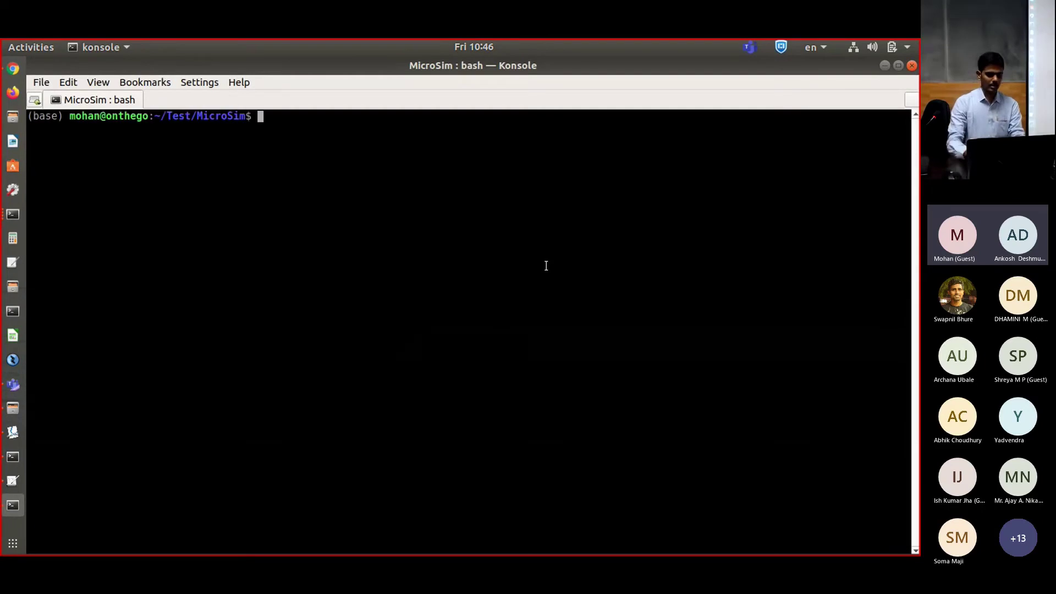
type("s")
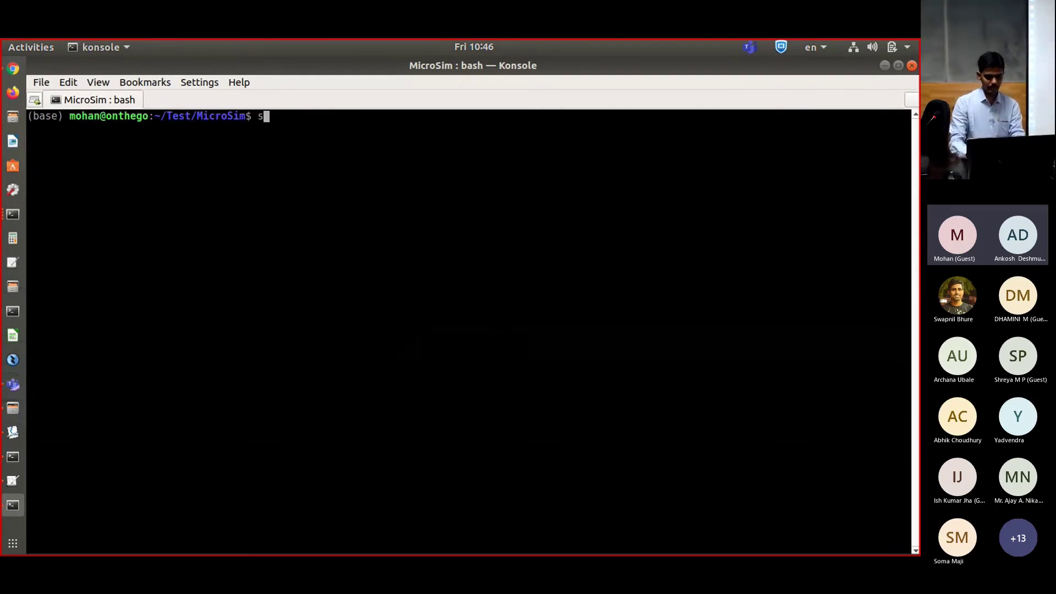
type("sh gpuclu")
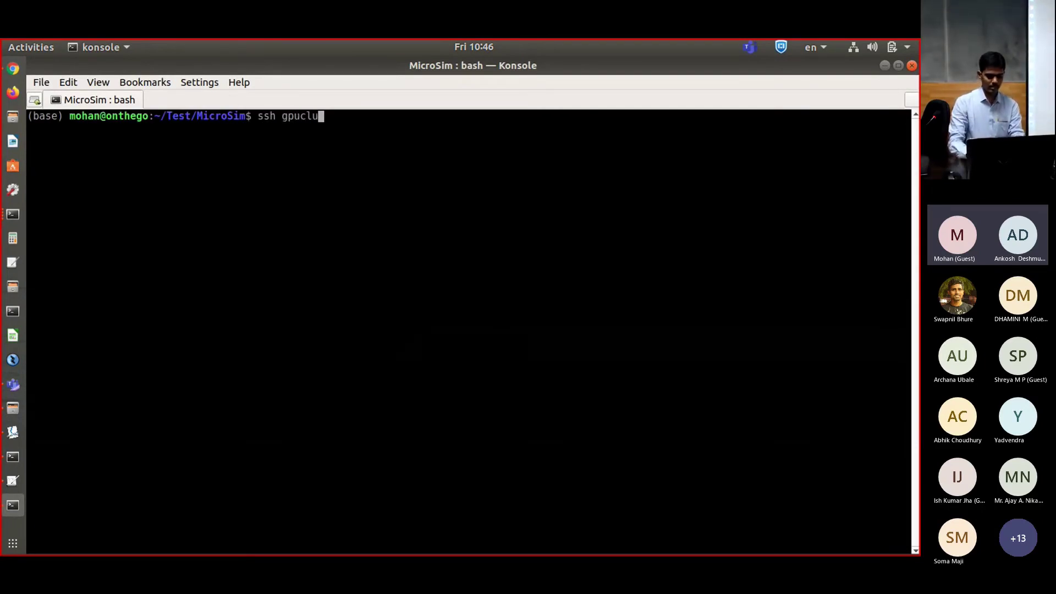
type("ster")
key("Return")
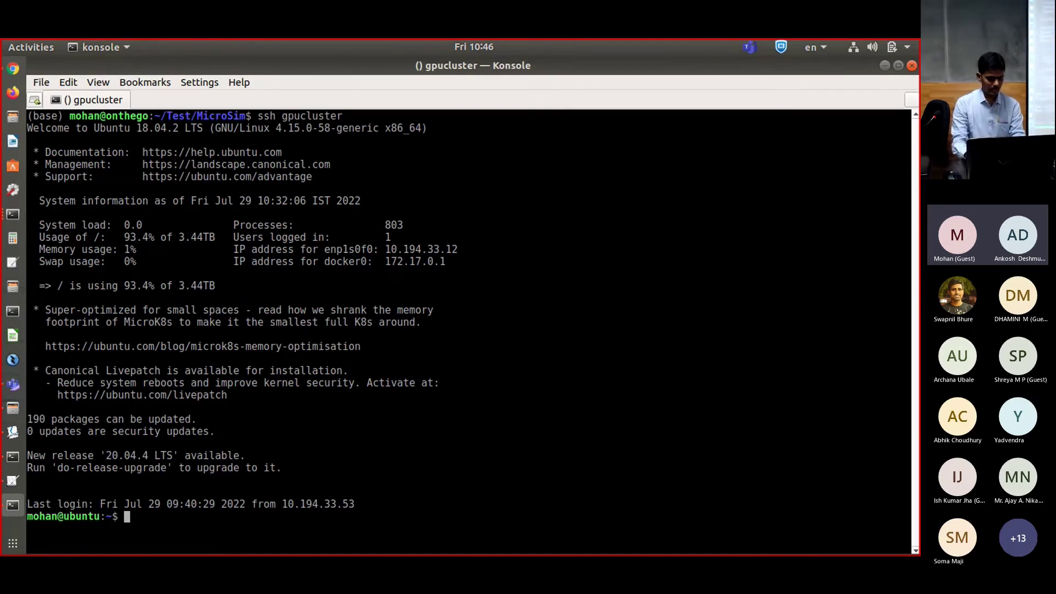
Create a directory named workshioDem in the home folder on gpucluster.
type("mkdir ")
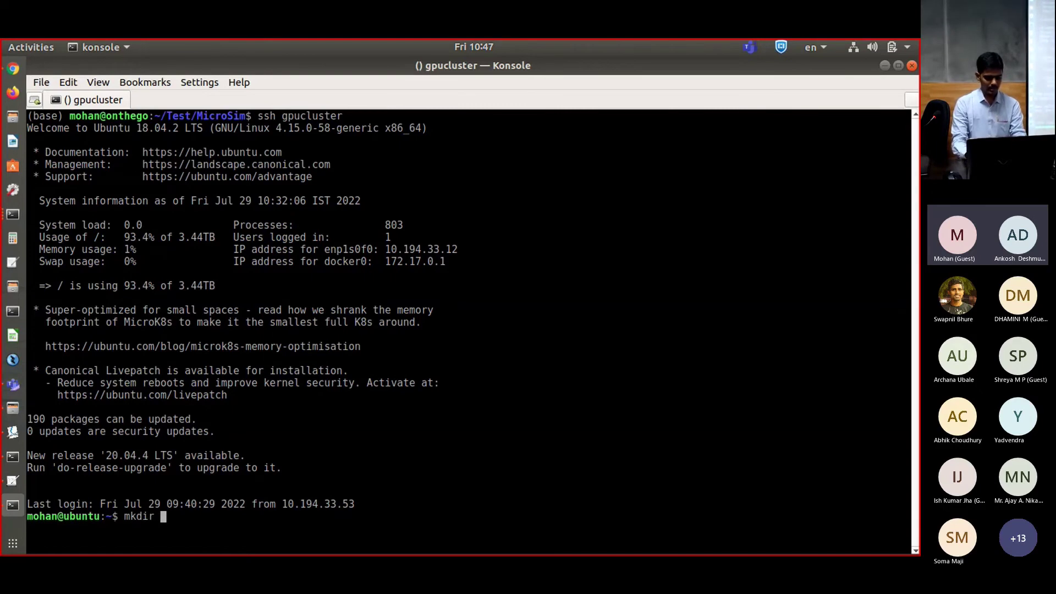
type("wor")
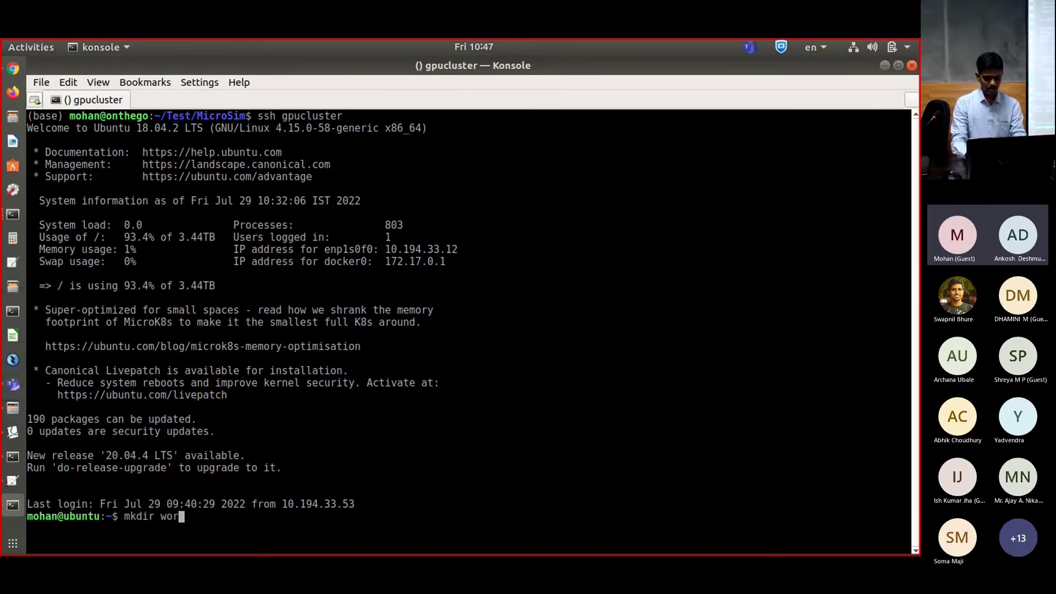
type("ks")
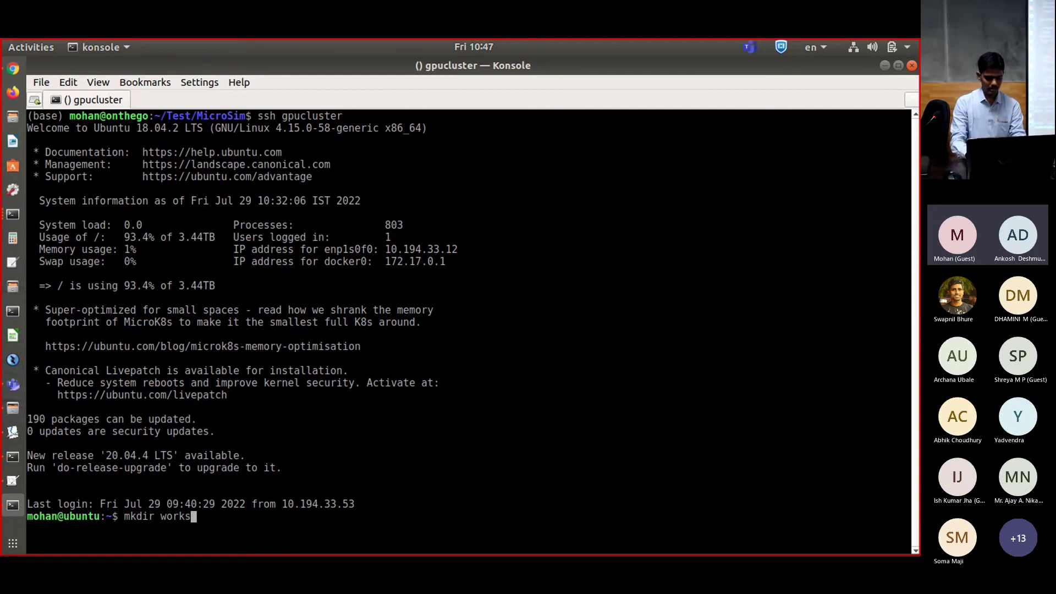
type("hioDem")
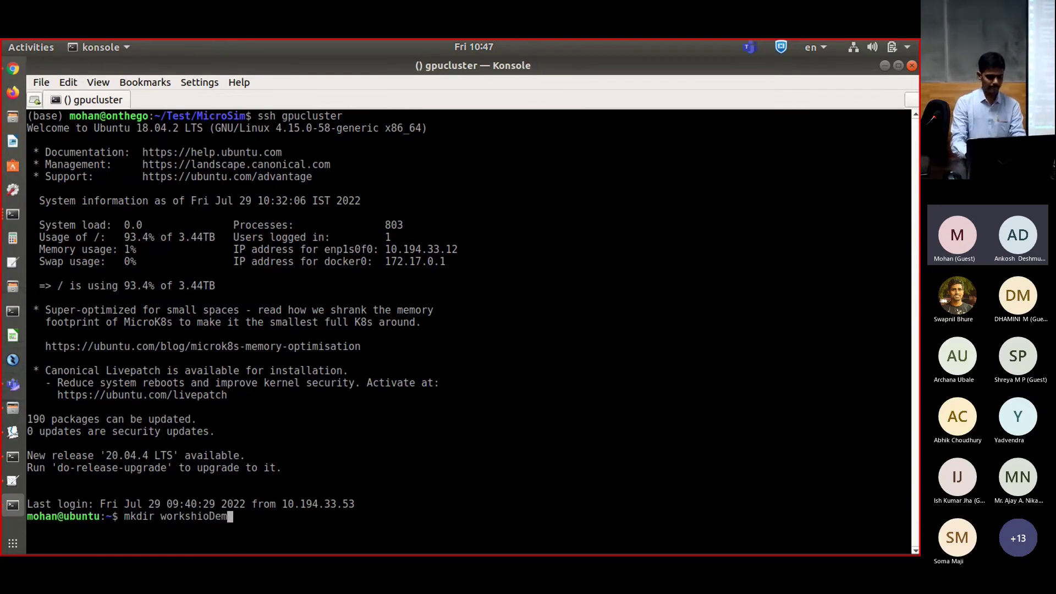
key("Return")
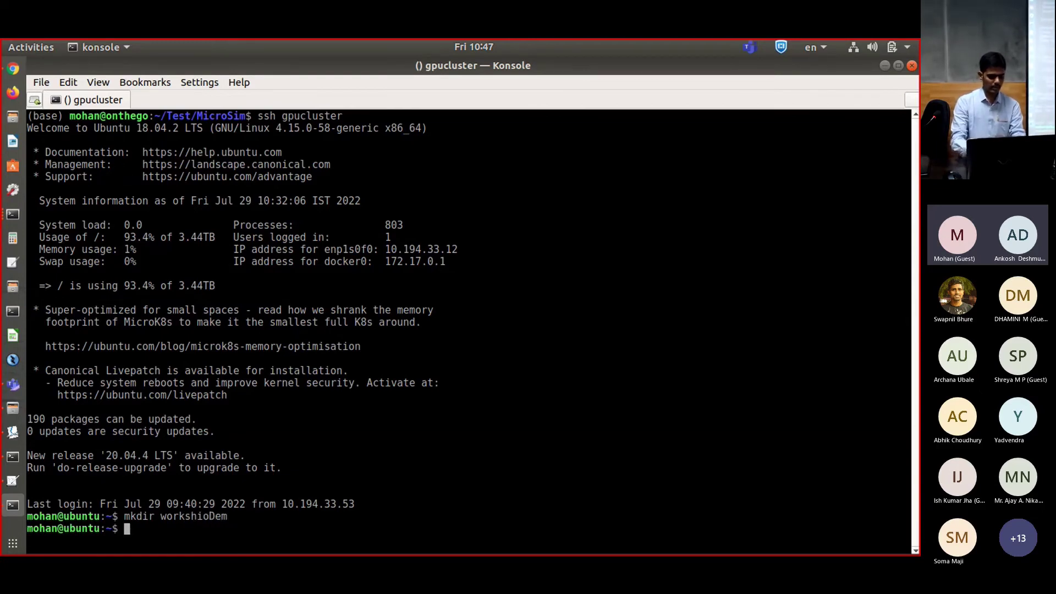
Rename the workshioDem directory on gpucluster to workshopDemo.
type("mv w")
key("Tab")
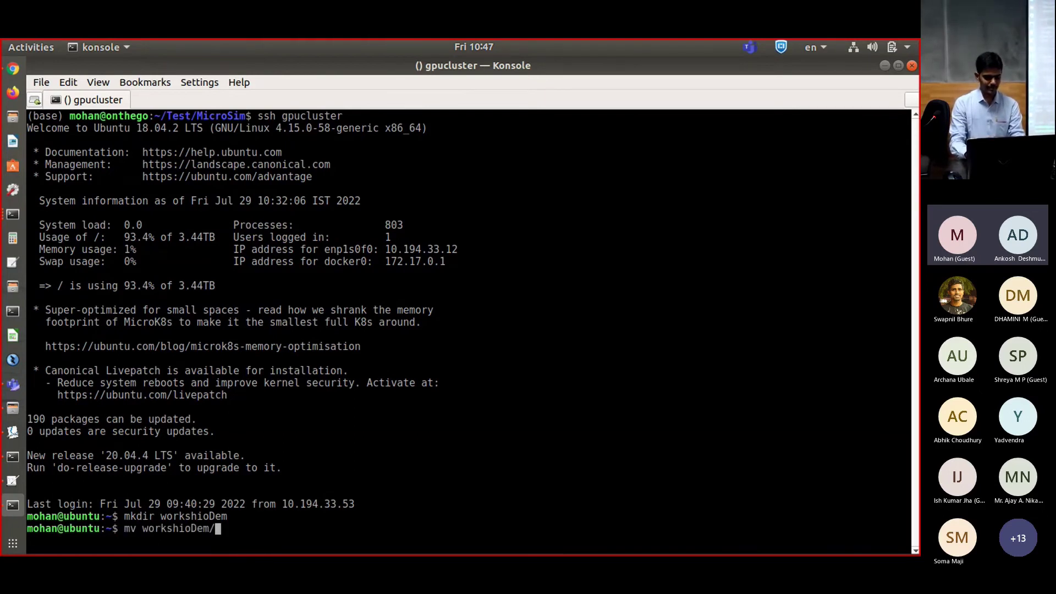
key("BackSpace")
type("w")
key("Tab")
key("BackSpace")
key("BackSpace")
key("BackSpace")
key("BackSpace")
key("BackSpace")
key("BackSpace")
key("BackSpace")
key("BackSpace")
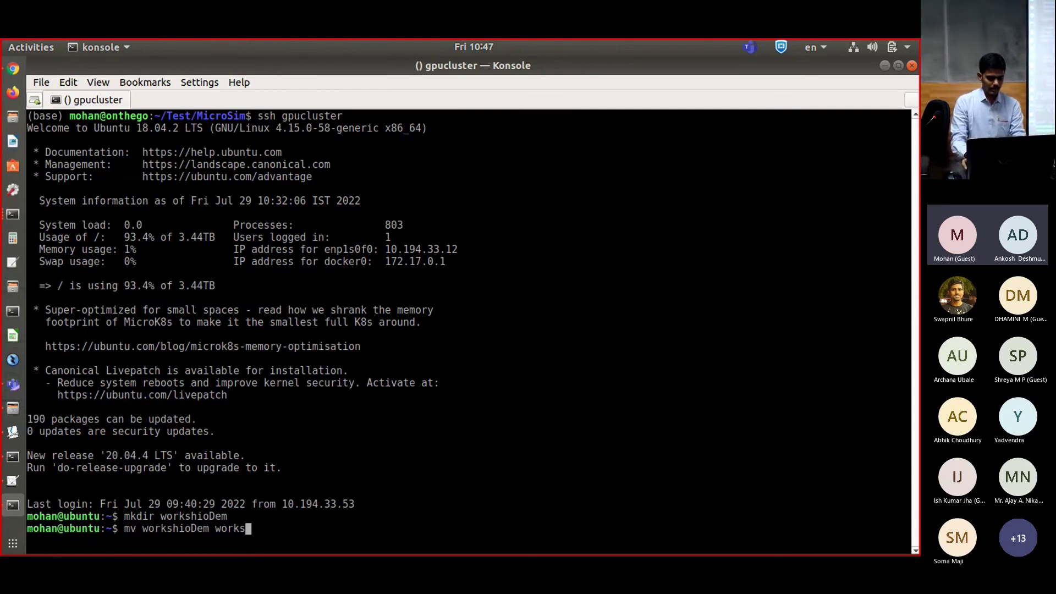
type("shopDemo")
key("Return")
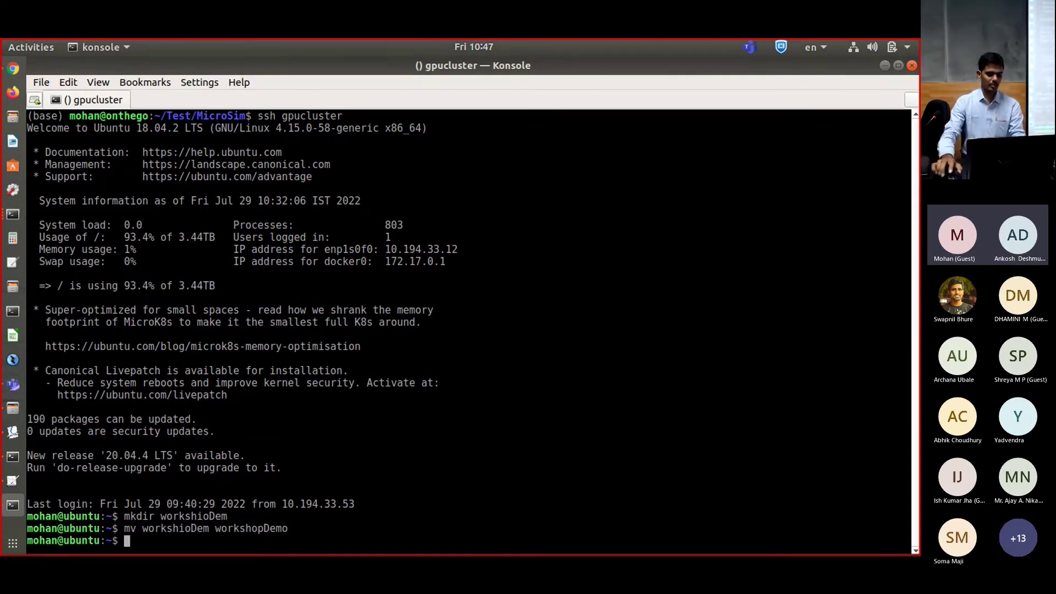
Copy the name workshopDemo, switch to Dolphin's terminal, complete the scp command with it as the destination and run the transfer.
double_click(270, 528)
right_click(270, 528)
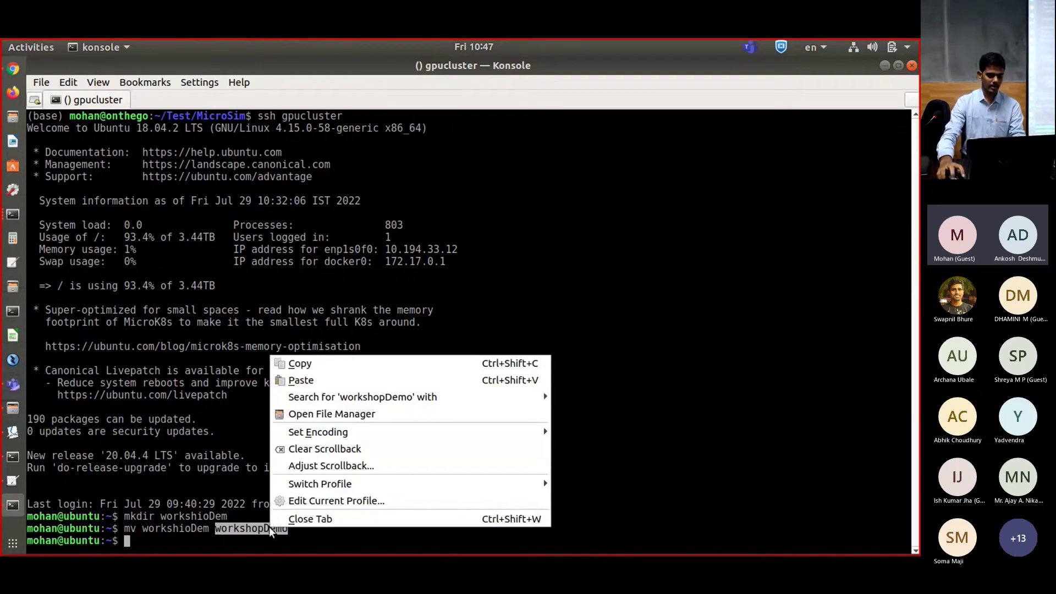
left_click(292, 361)
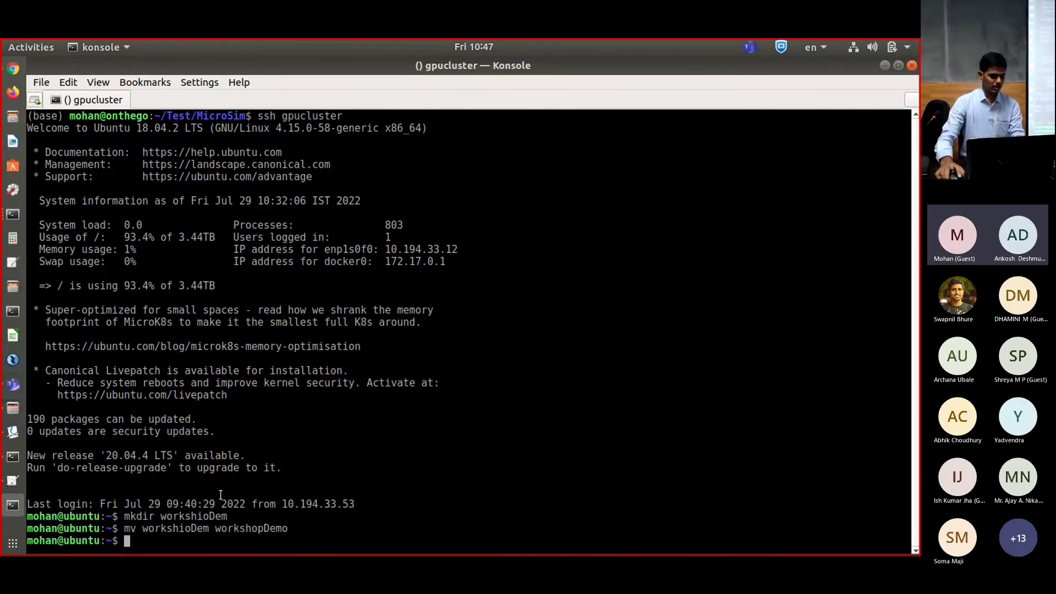
left_click(13, 463)
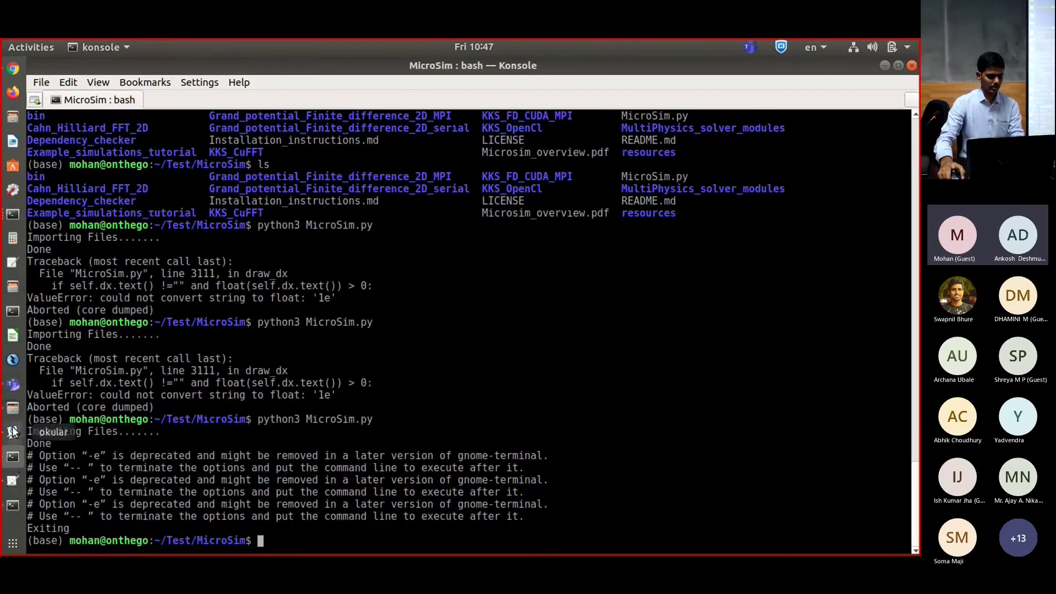
left_click(13, 408)
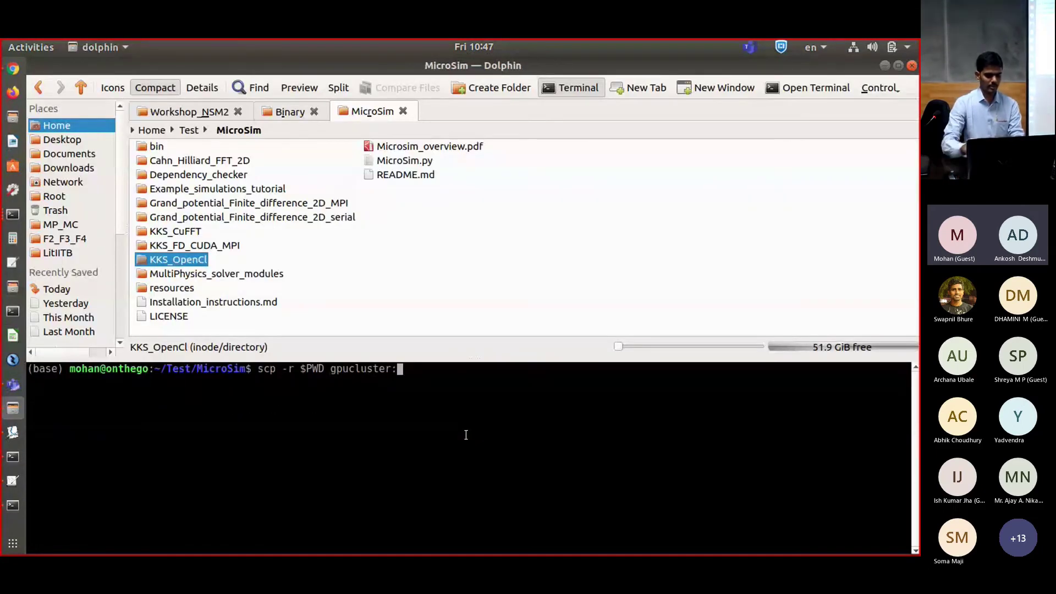
type("workshopDemo")
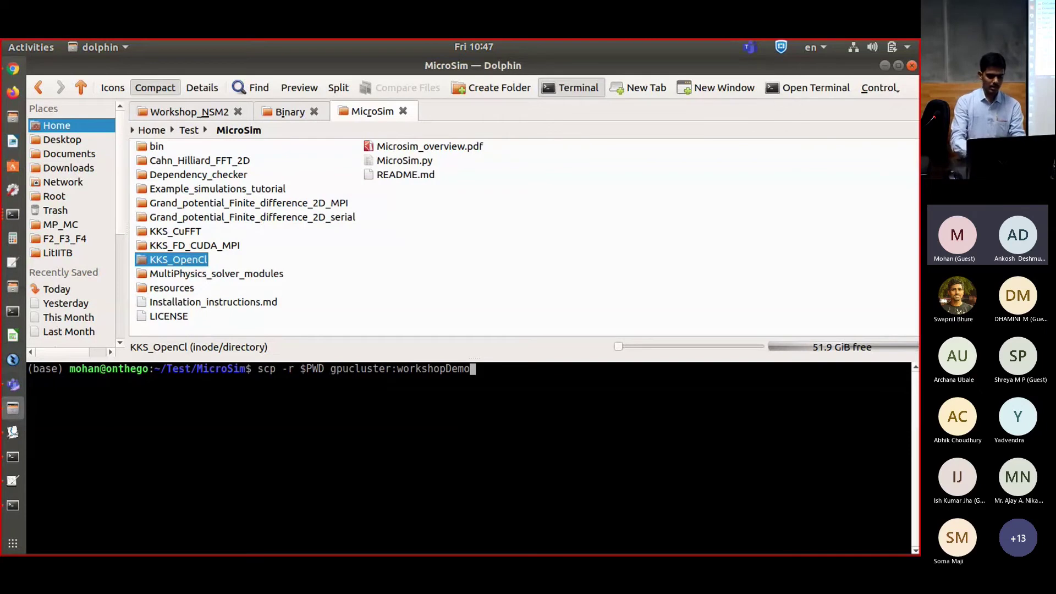
key("Return")
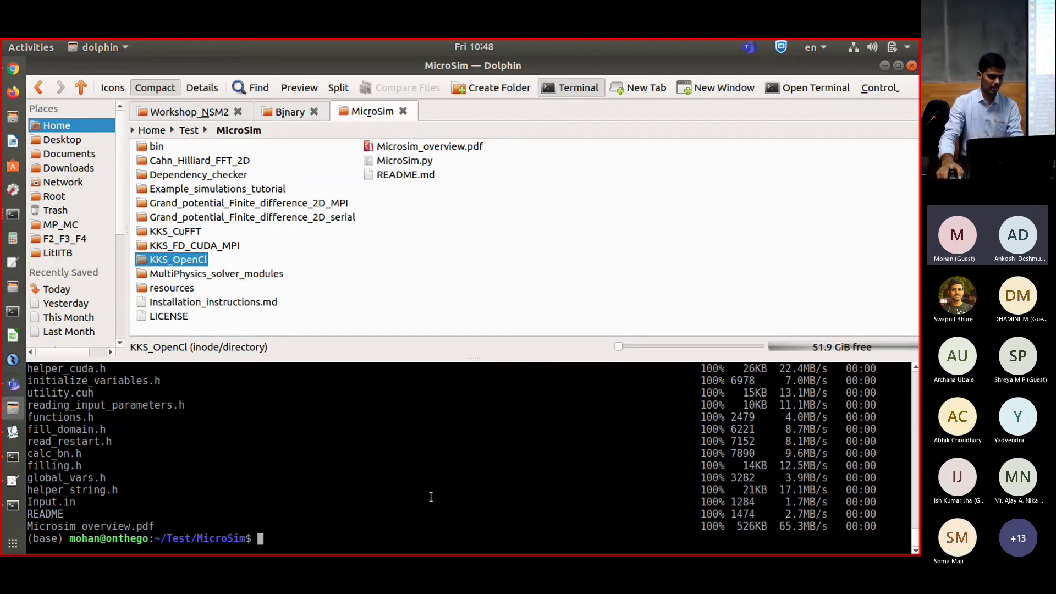
Switch to the gpucluster Konsole session, enter the workshopDemo directory and list its contents.
left_click(13, 505)
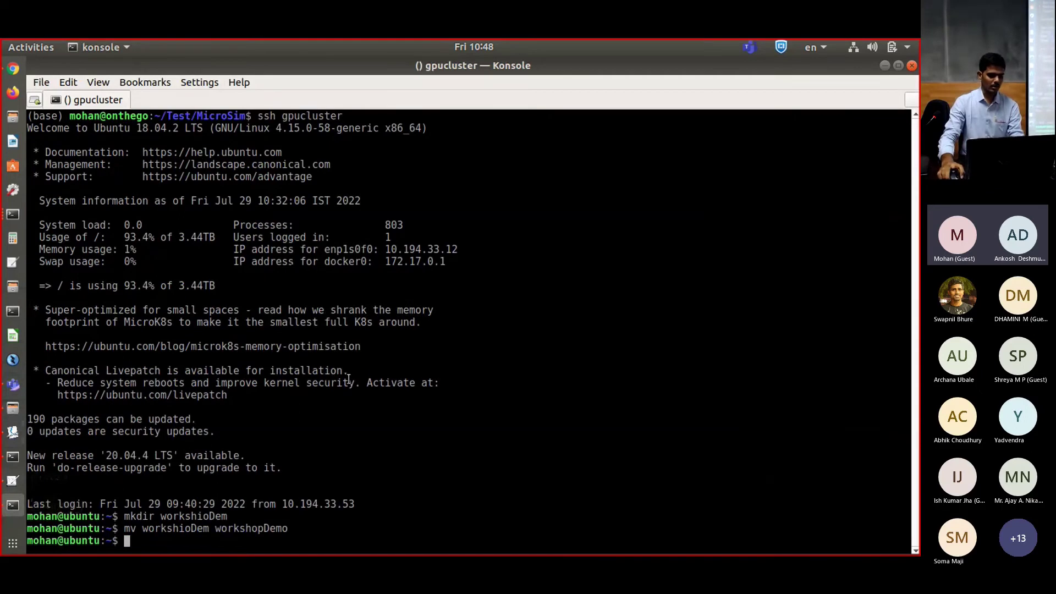
type("cd ")
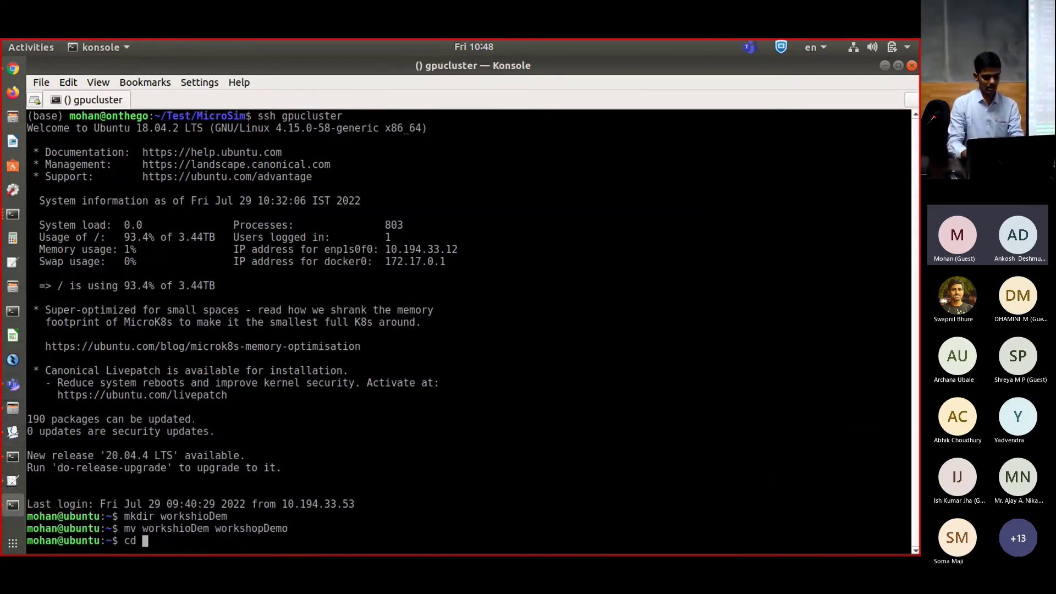
type("w")
key("Tab")
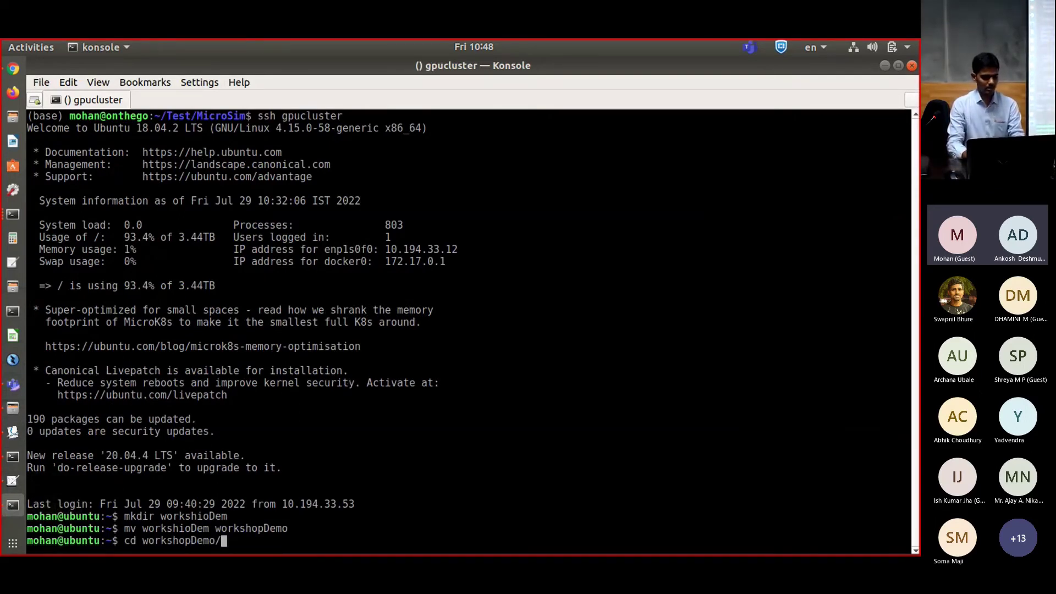
key("Return")
type("ls")
key("Return")
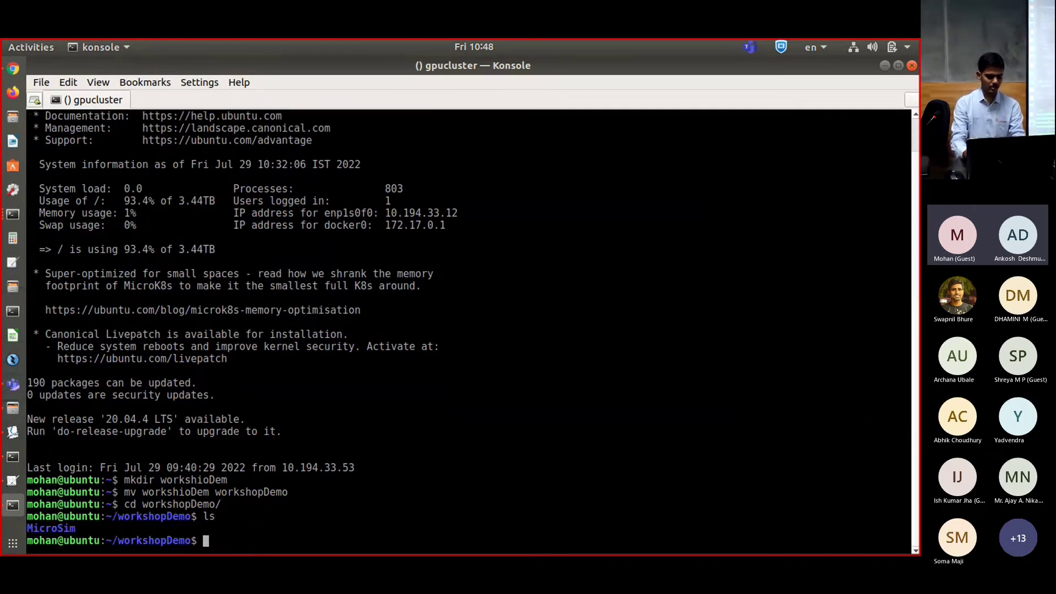
Enter the transferred MicroSim directory on gpucluster and list its contents.
type("cd M")
key("Tab")
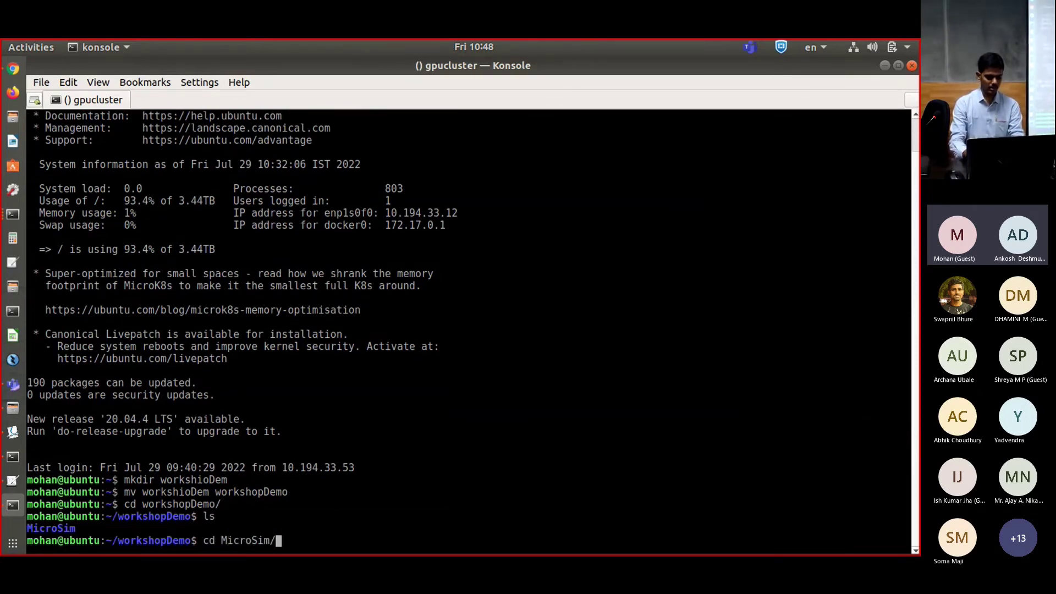
key("Return")
type("ls")
key("Return")
Enter the KKS_OpenCl directory and list its files, including a detailed listing in reverse time order.
type("cd KKS_")
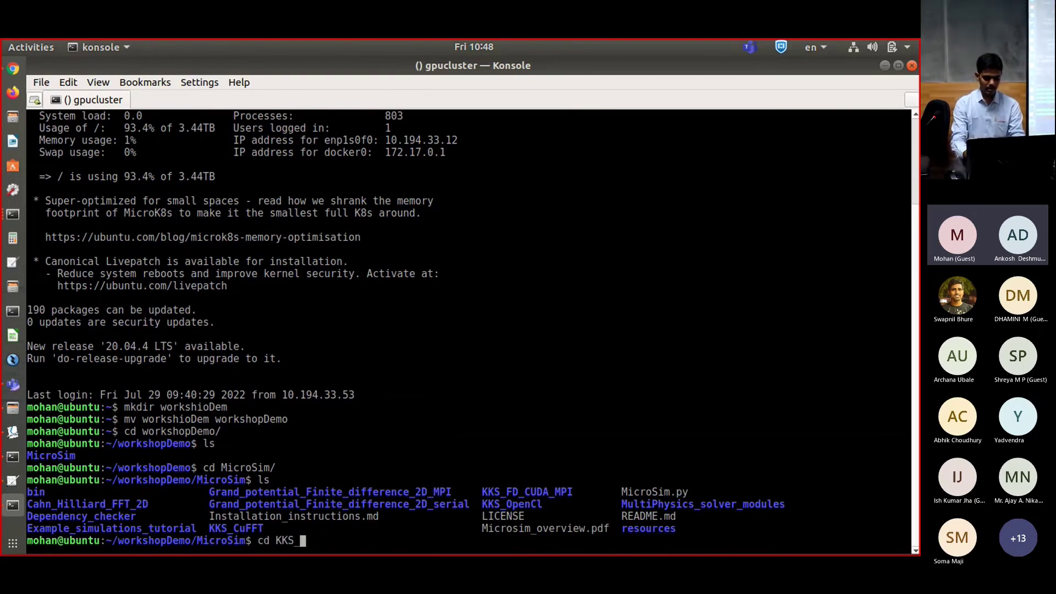
type("O")
key("Tab")
key("Return")
type("ll")
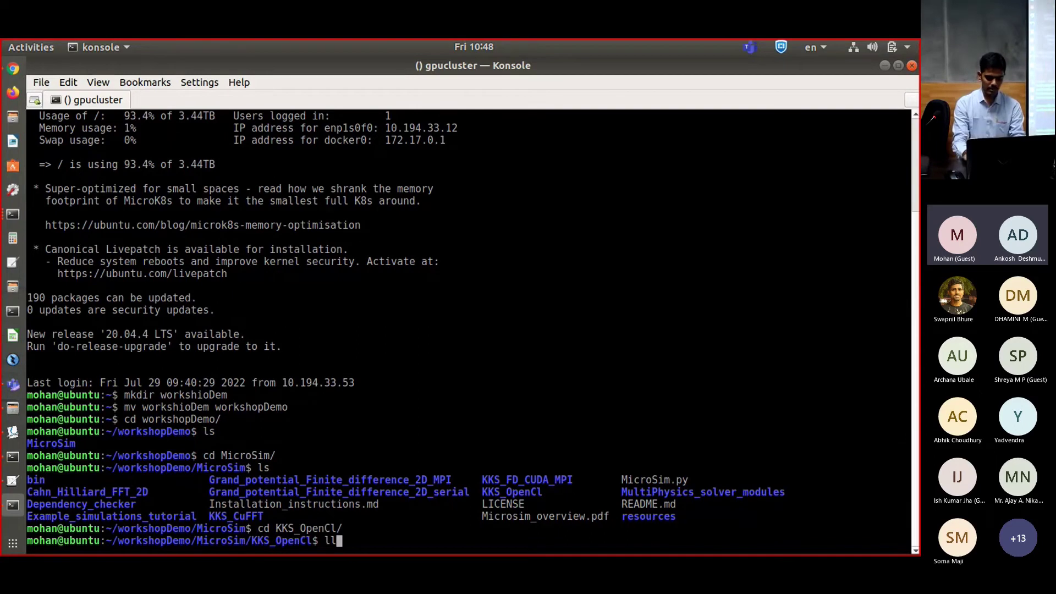
key("Return")
type("ls -ltrh")
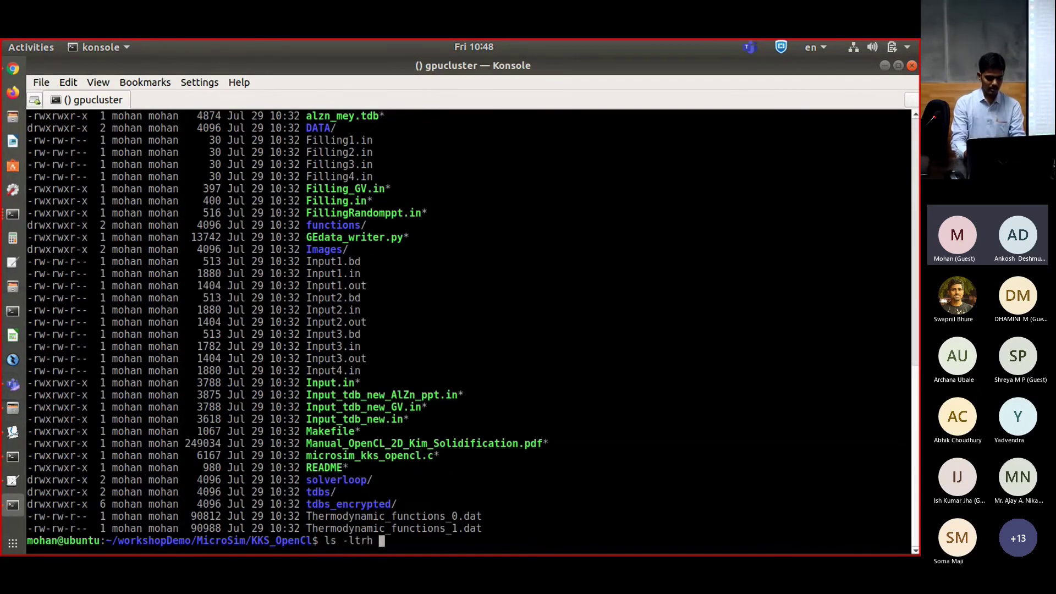
key("Return")
type("ls")
key("Return")
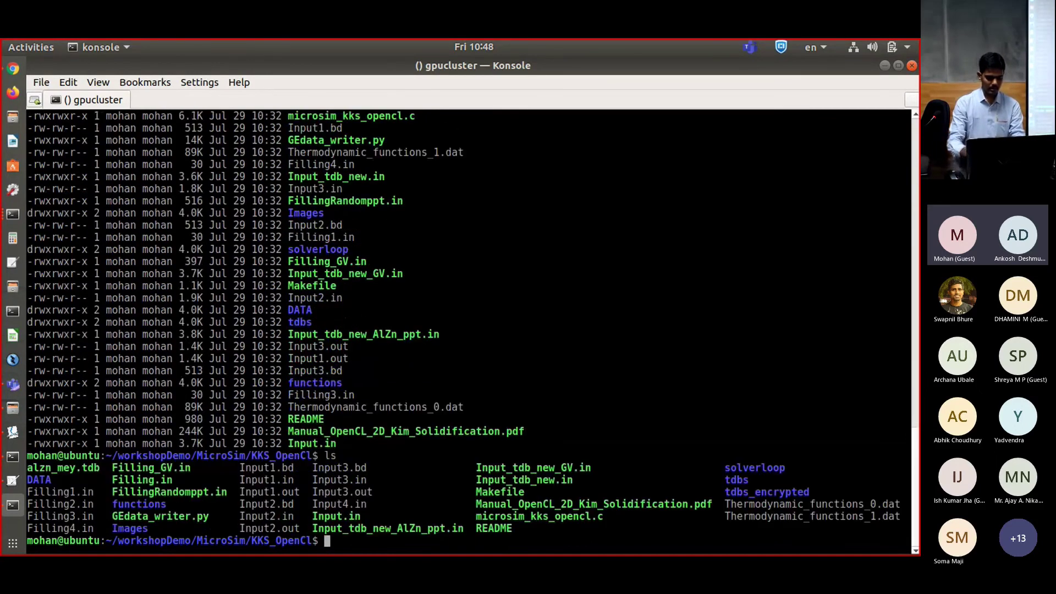
Check that Input4.in and Filling4.in are among the listed KKS_OpenCl files.
double_click(356, 505)
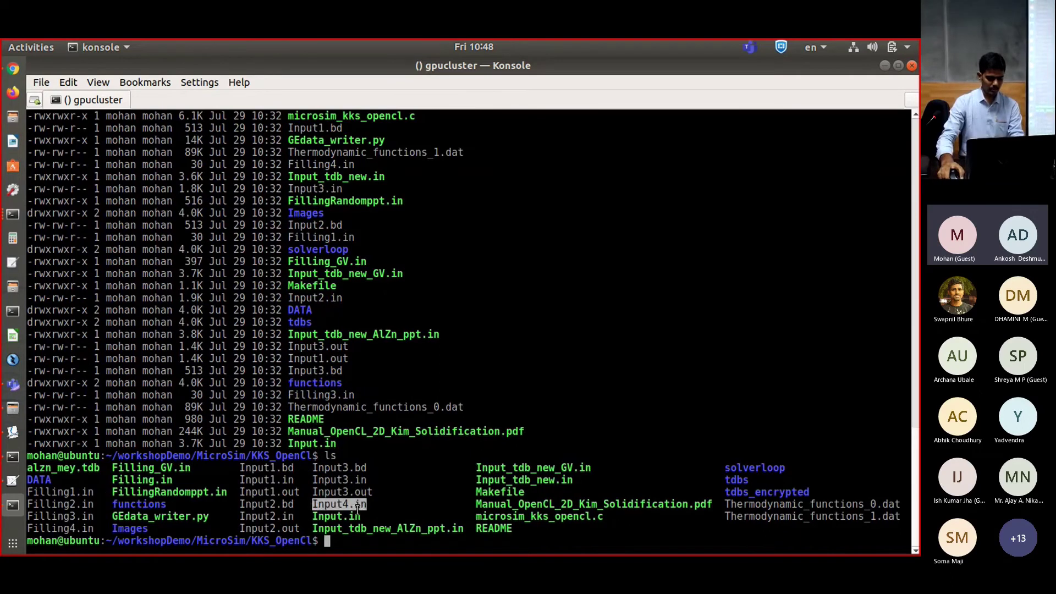
triple_click(66, 529)
double_click(66, 529)
left_click(372, 460)
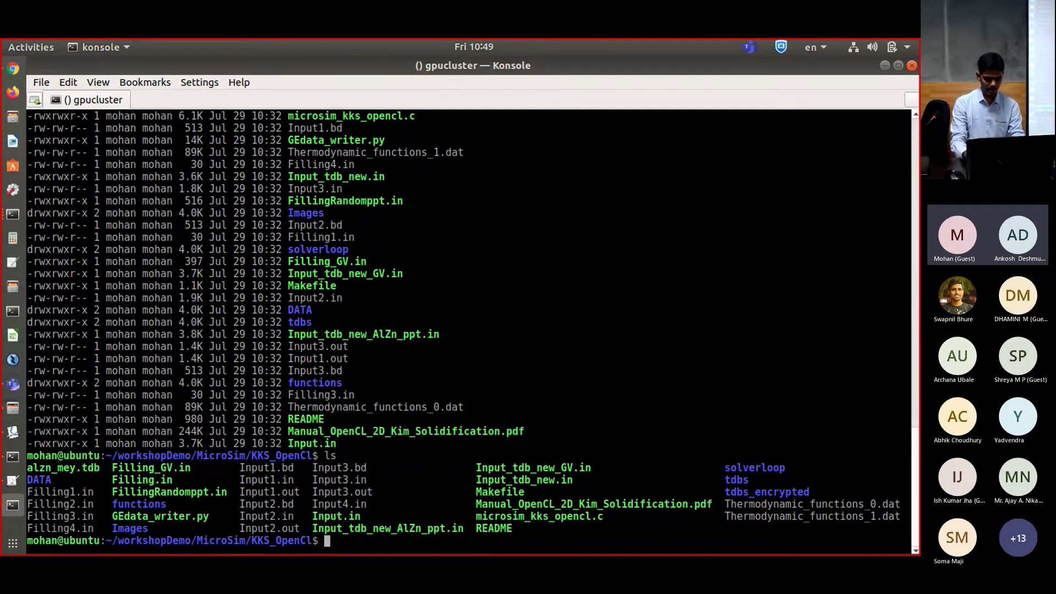
type("cp ../")
key("BackSpace")
key("BackSpace")
key("BackSpace")
type("~/")
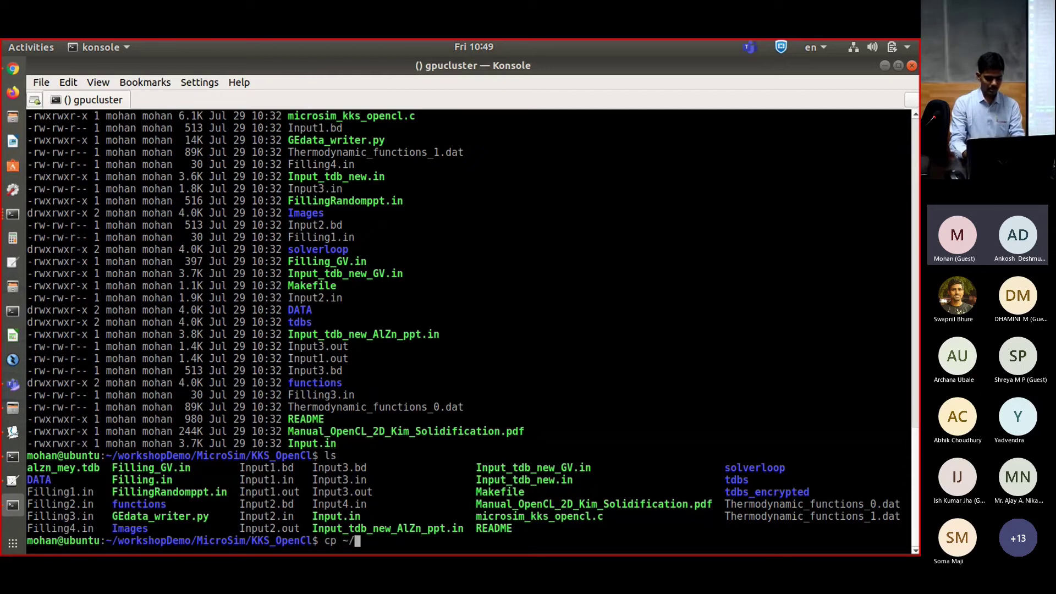
type("KKS_O")
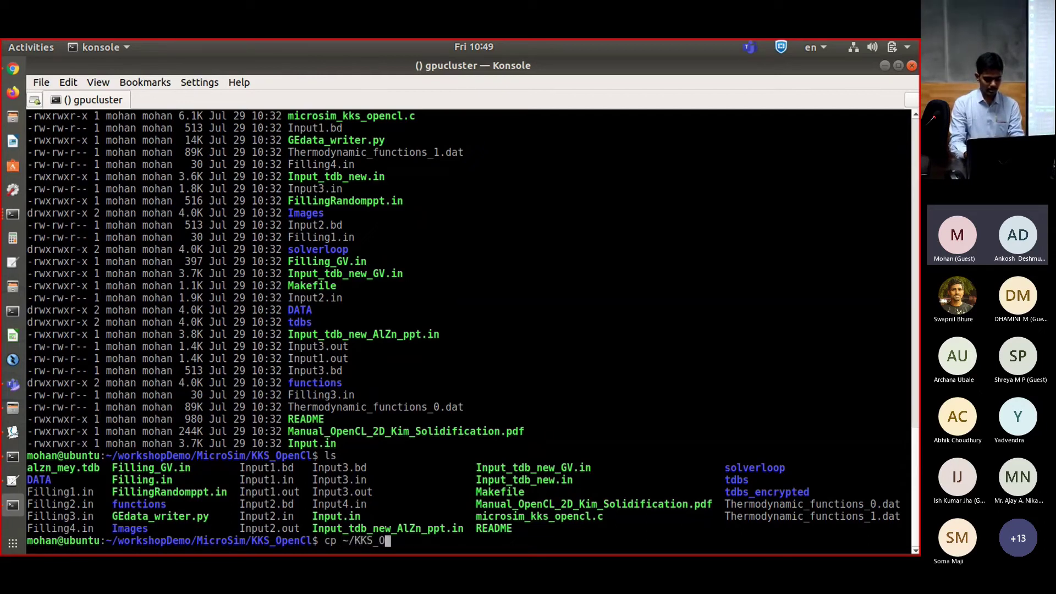
type("penCl")
key("Tab")
key("Tab")
type("q")
type("_")
key("BackSpace")
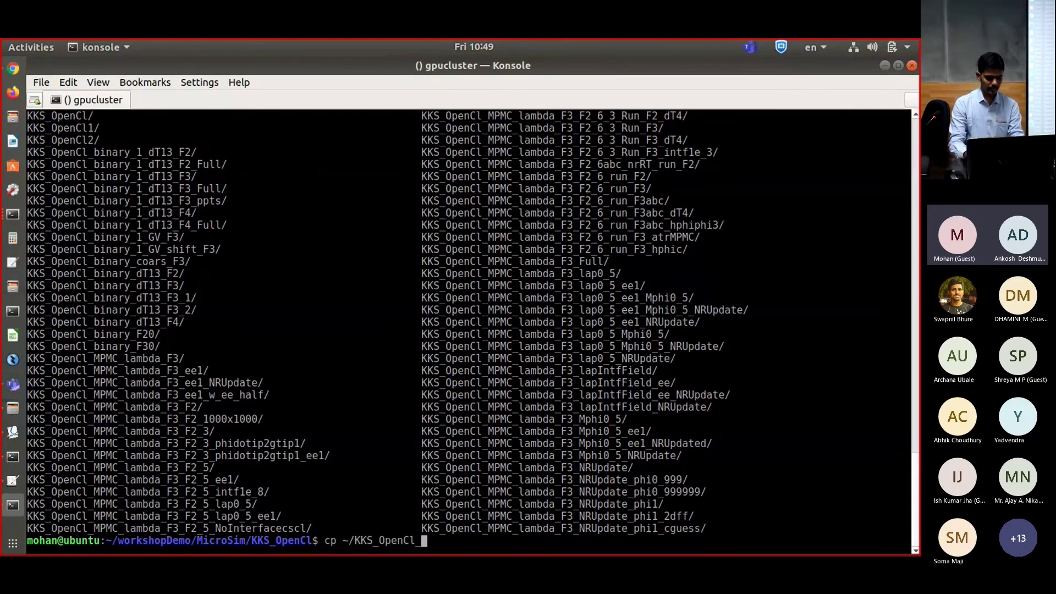
key("Tab")
key("Tab")
key("y")
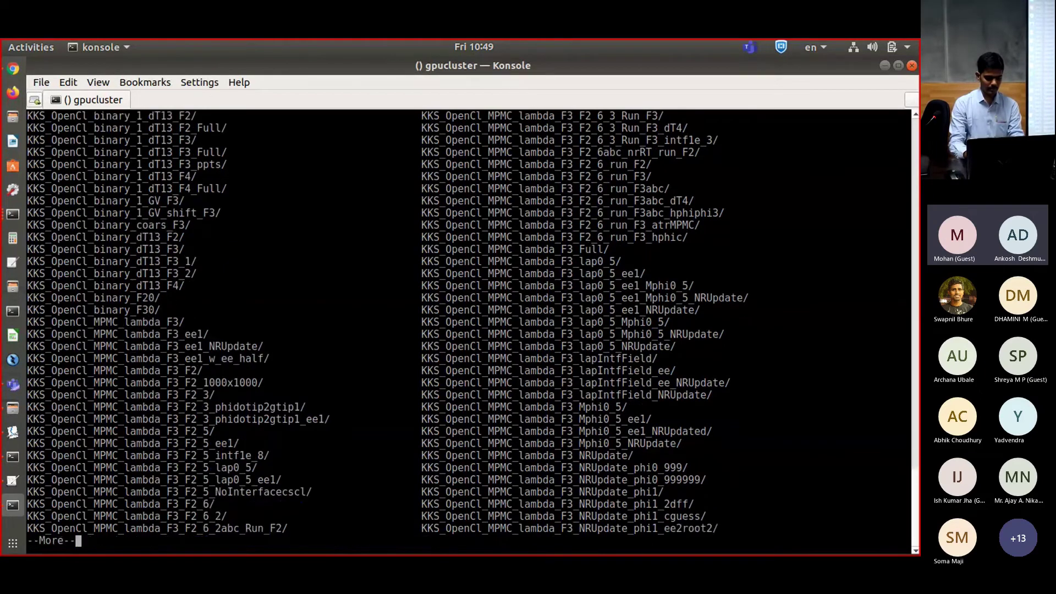
key("q")
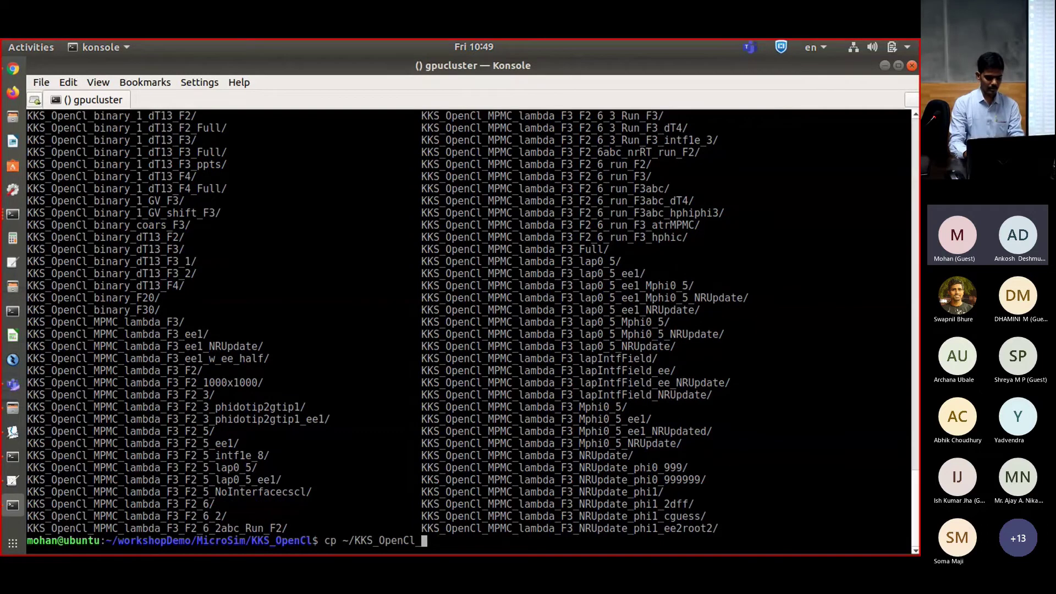
key("ctrl+c")
Return to the home directory on gpucluster and list its contents in detail in reverse time order.
type("cd ..")
key("Return")
type("cd")
key("Return")
type("ls -ltrh")
key("Return")
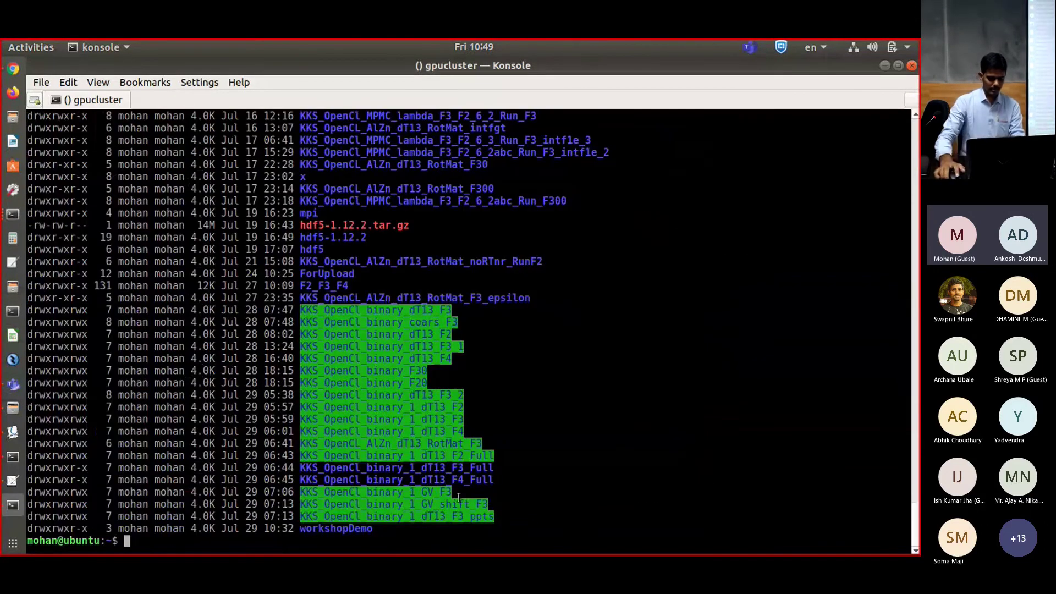
Copy the directory name KKS_OpenCl_binary_1_dT13_F2 from the home directory listing.
scroll(436, 435, "up", 1)
scroll(436, 435, "down", 1)
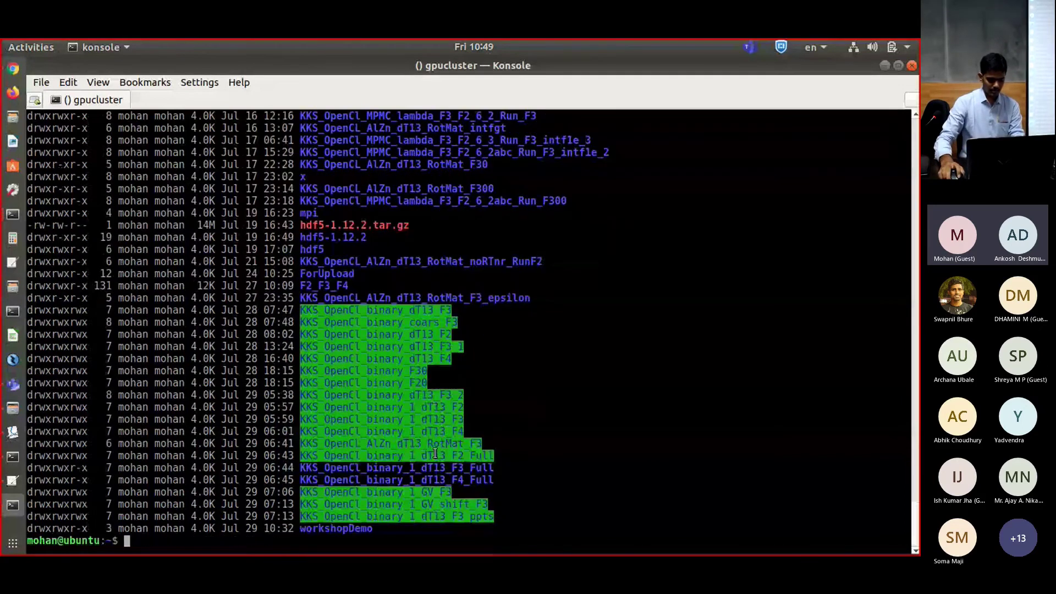
double_click(438, 410)
right_click(439, 409)
left_click(464, 244)
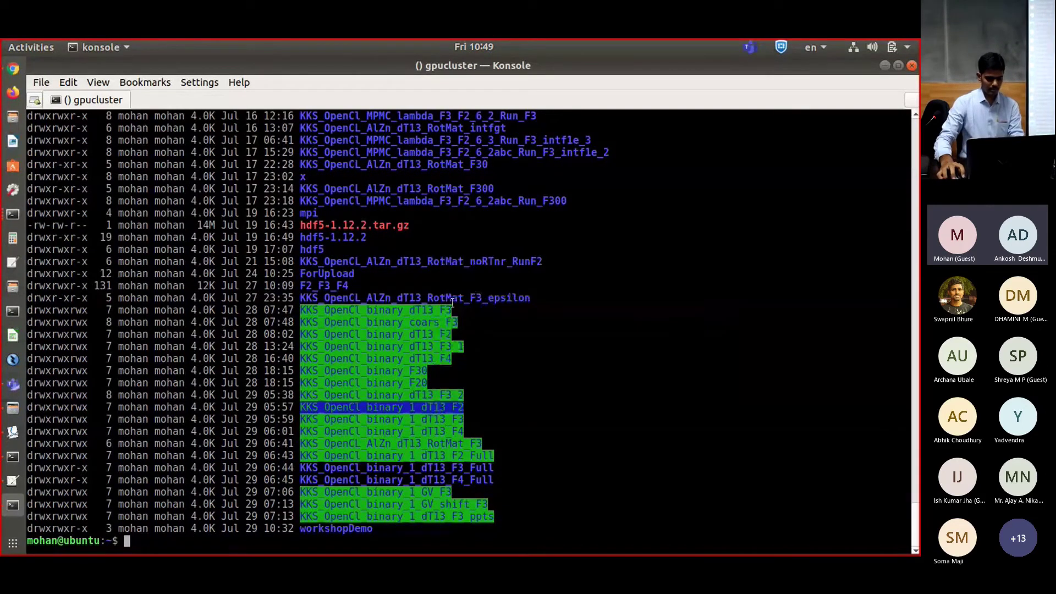
Go back into workshopDemo/MicroSim/KKS_OpenCl, listing the contents of workshopDemo and MicroSim on the way.
type("cd w")
key("Tab")
key("Return")
type("ls")
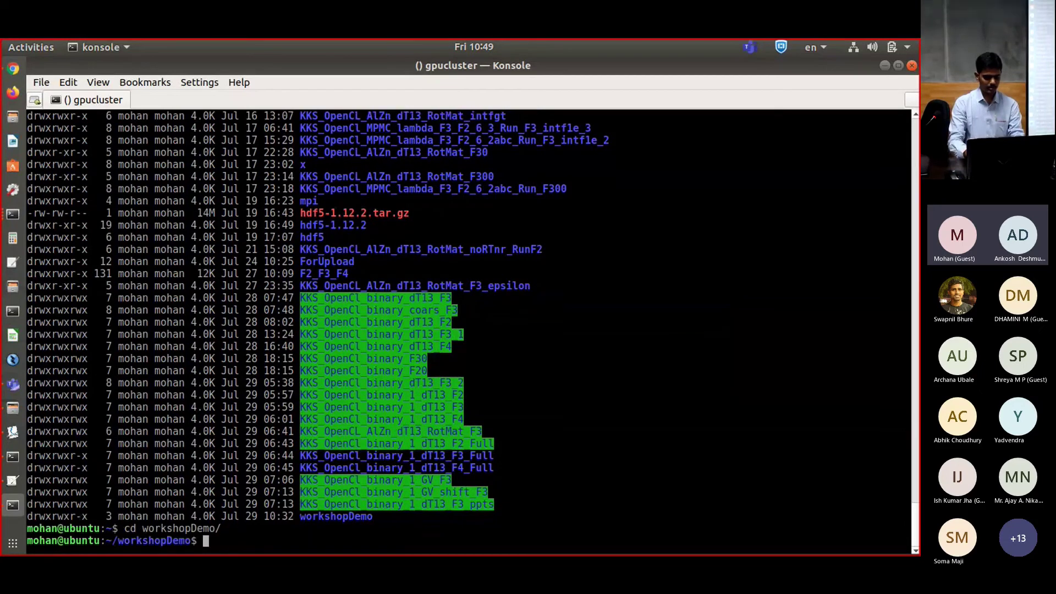
key("Return")
type("cd MicroSim/")
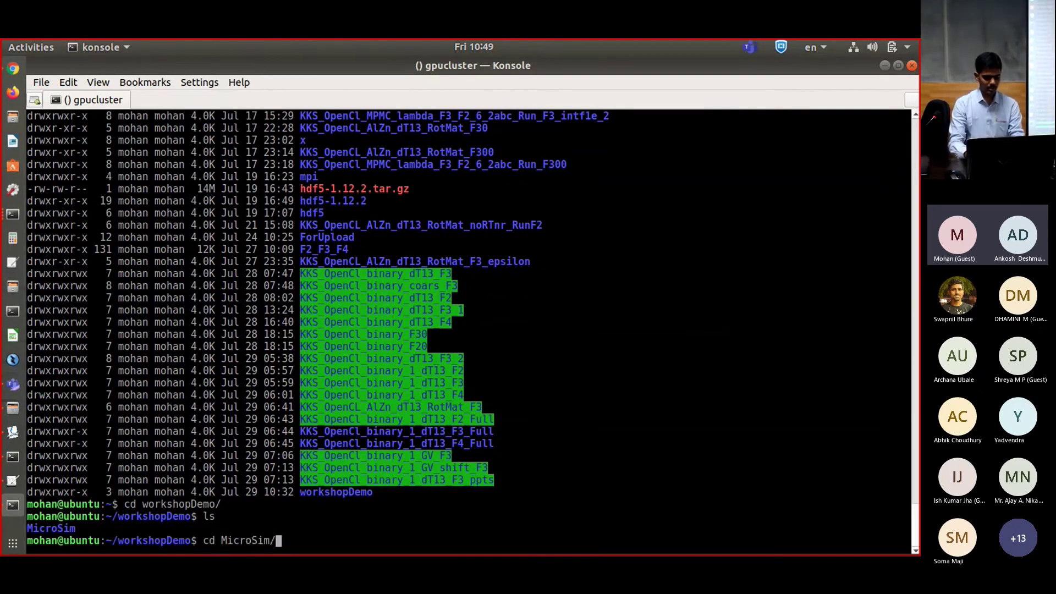
key("Tab")
key("Return")
type("ls")
key("Return")
type("cd KKS_O")
key("Tab")
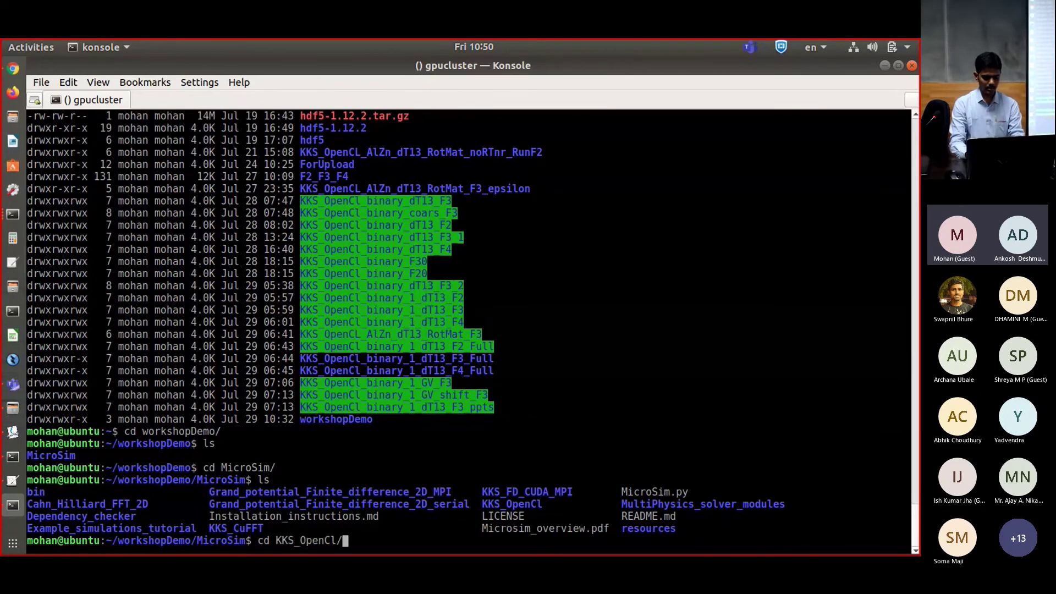
key("Return")
Copy script_gpu.sh from ~/KKS_OpenCl_binary_1_dT13_F2 into the current KKS_OpenCl directory and list the files.
type("cp ..")
key("BackSpace")
key("BackSpace")
type("~/KKS_OpenCl_binary_1_dT13_F2")
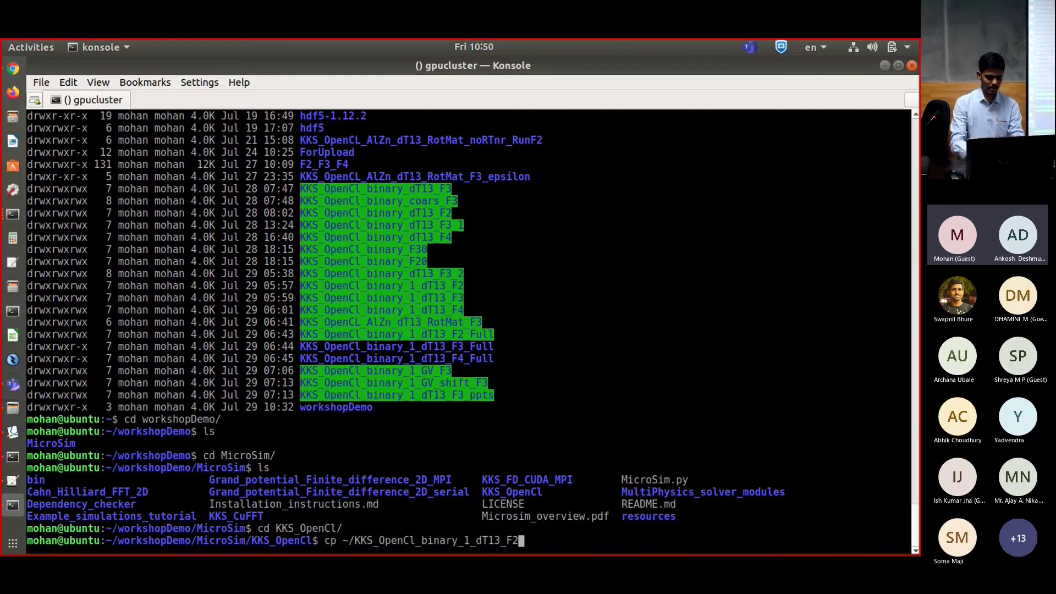
type("/scr")
key("Tab")
type(".")
key("Return")
type("ls")
key("Return")
Open script_gpu.sh in the vi editor.
type("v")
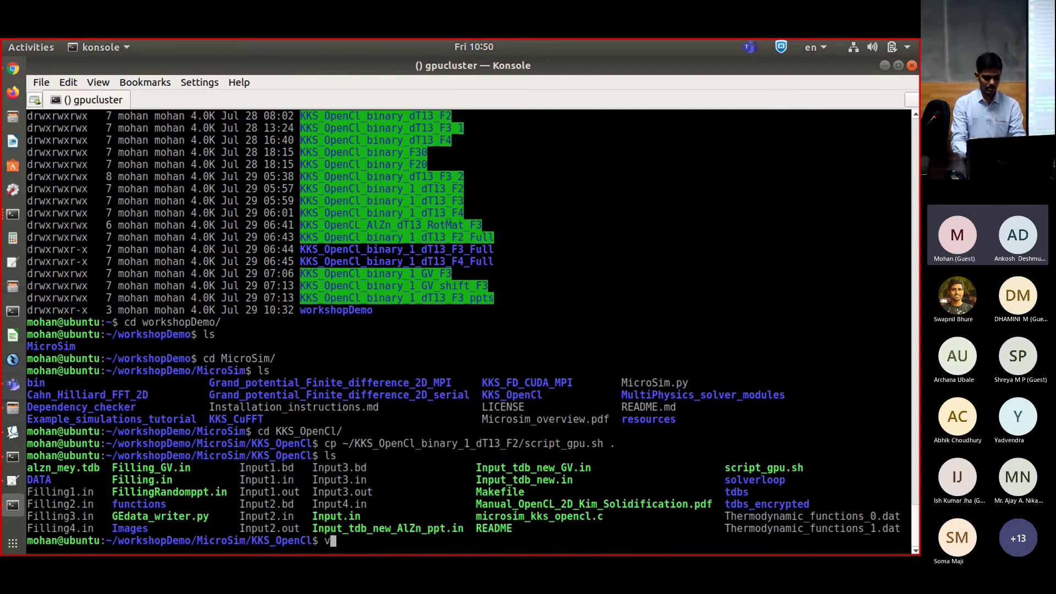
type("i sc")
key("Tab")
key("Return")
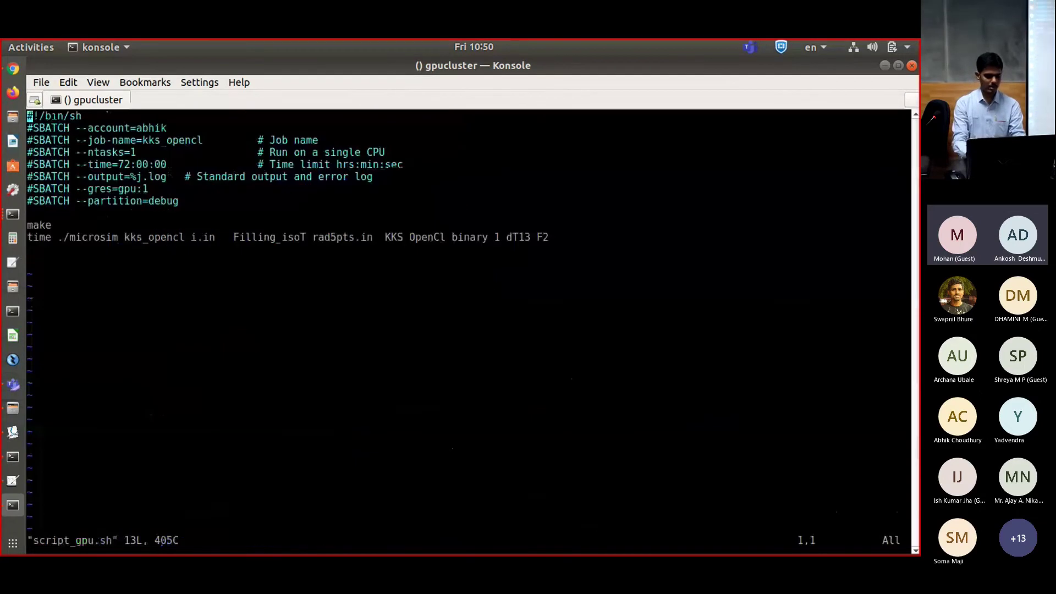
Comment out the existing time ./microsim_kks_opencl line with # and start a new line below it.
key("Down")
key("Down")
key("Down")
key("Down")
key("Down")
key("Down")
key("Down")
key("Down")
key("Down")
key("Down")
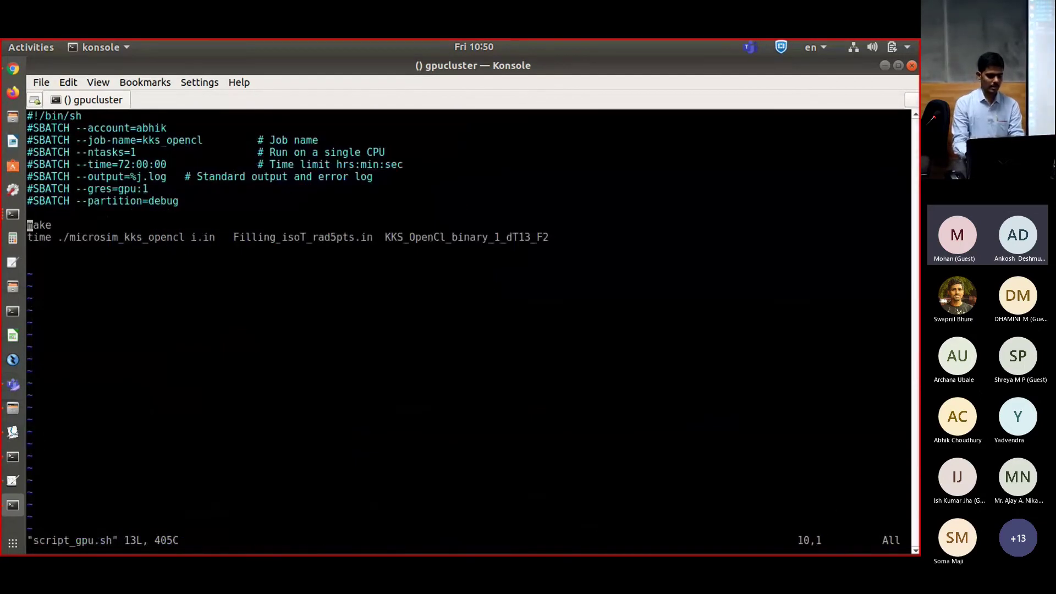
type("i#")
key("Down")
key("Return")
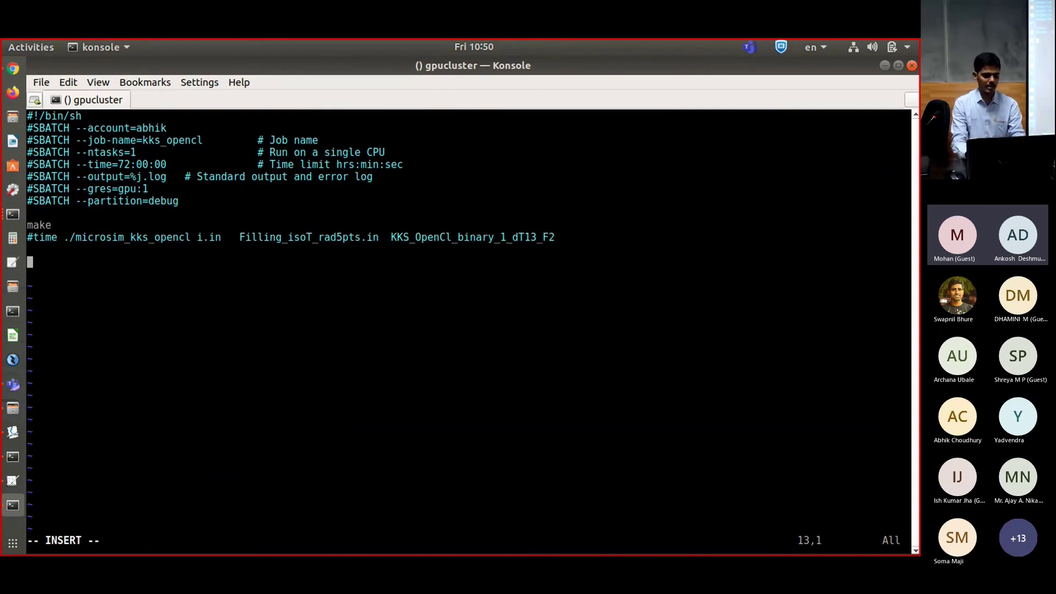
Put ./microsim_kks_opencl on the new line by copying it from the commented run line and correcting its prefix.
type("./mi")
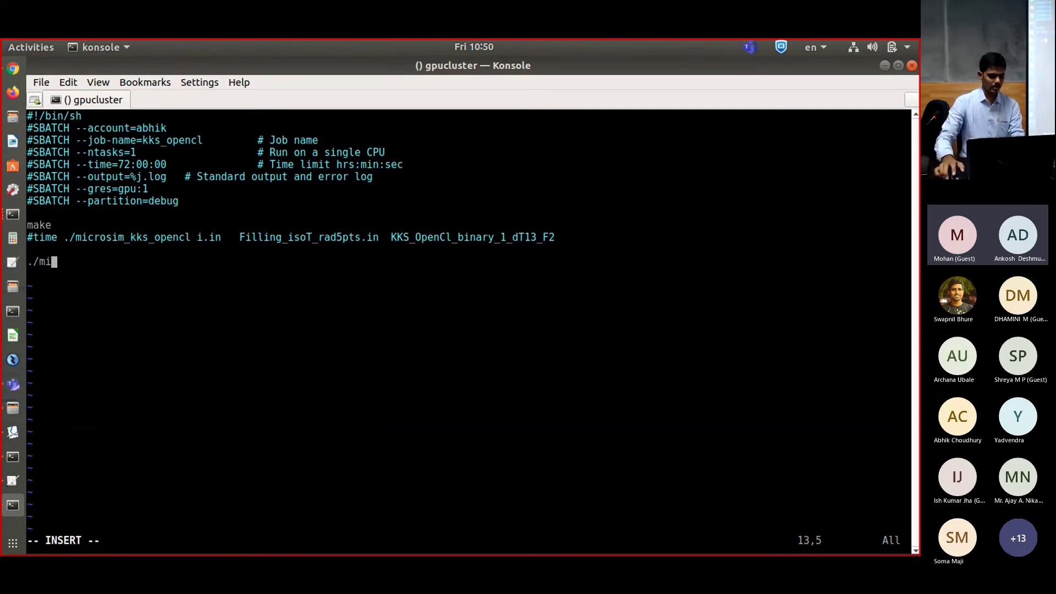
double_click(141, 240)
right_click(140, 242)
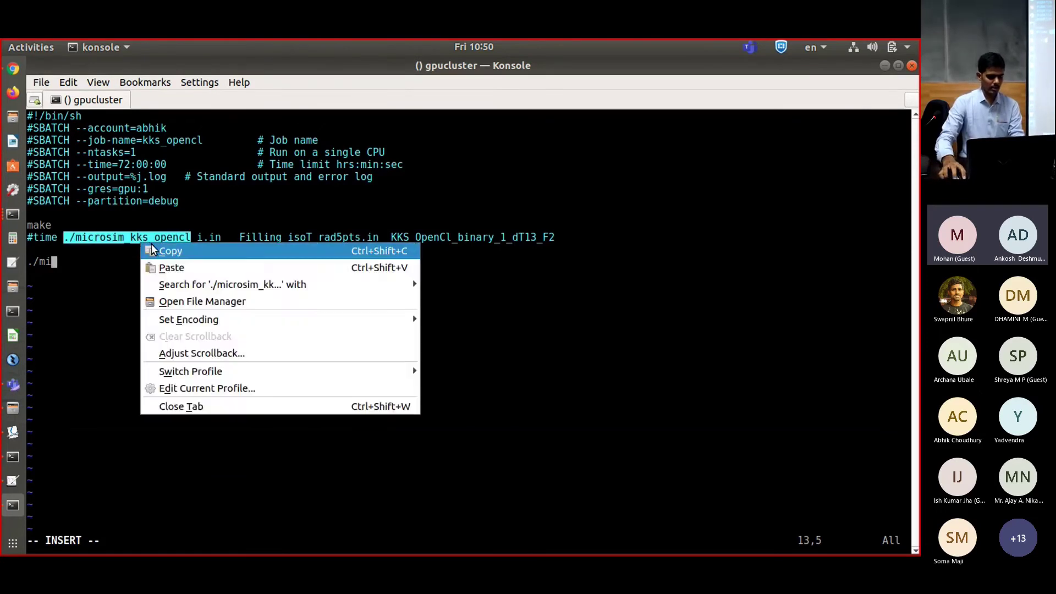
left_click(150, 251)
left_click(149, 267)
key("BackSpace")
key("BackSpace")
key("BackSpace")
key("BackSpace")
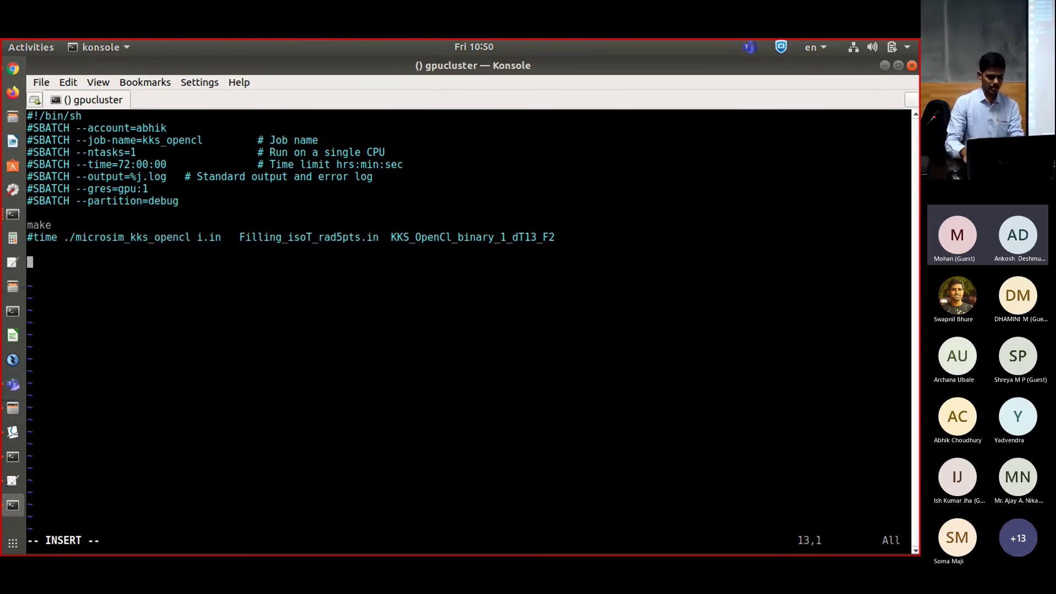
type("./")
key("ctrl+shift+v")
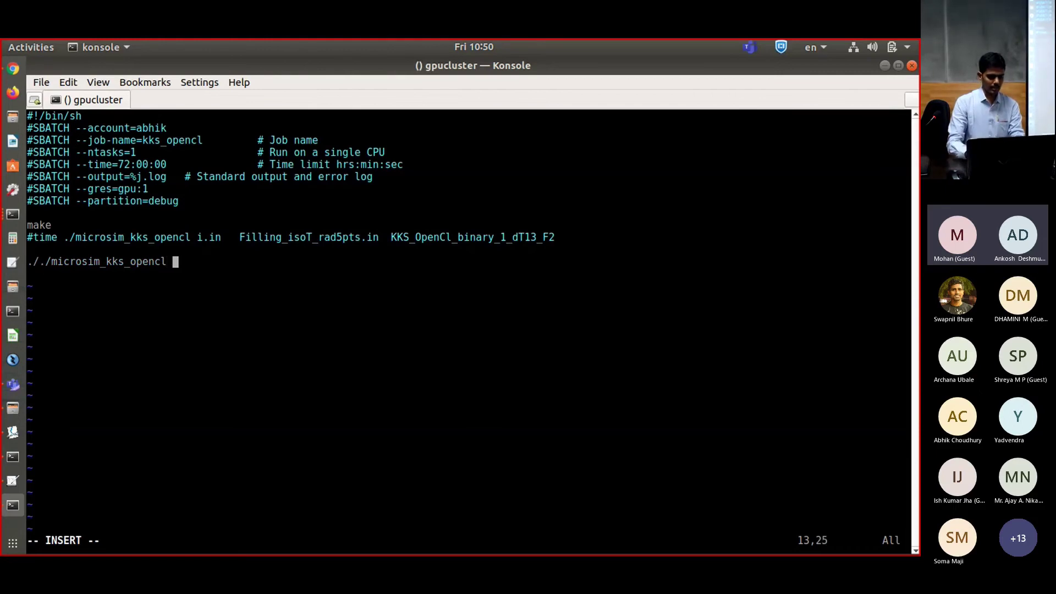
key("Home")
key("Delete")
key("Delete")
key("Delete")
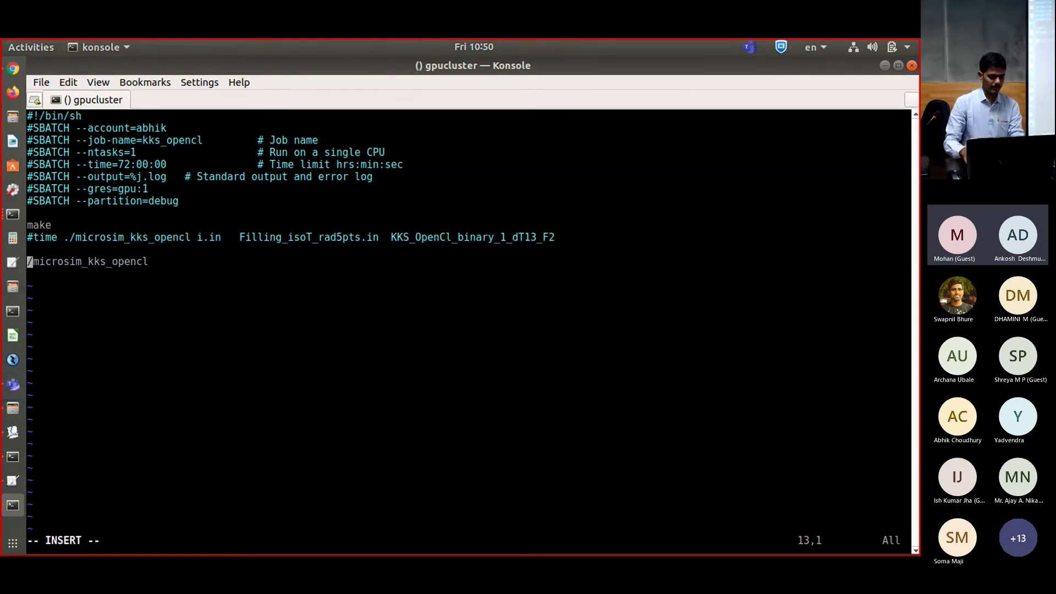
type(".")
key("End")
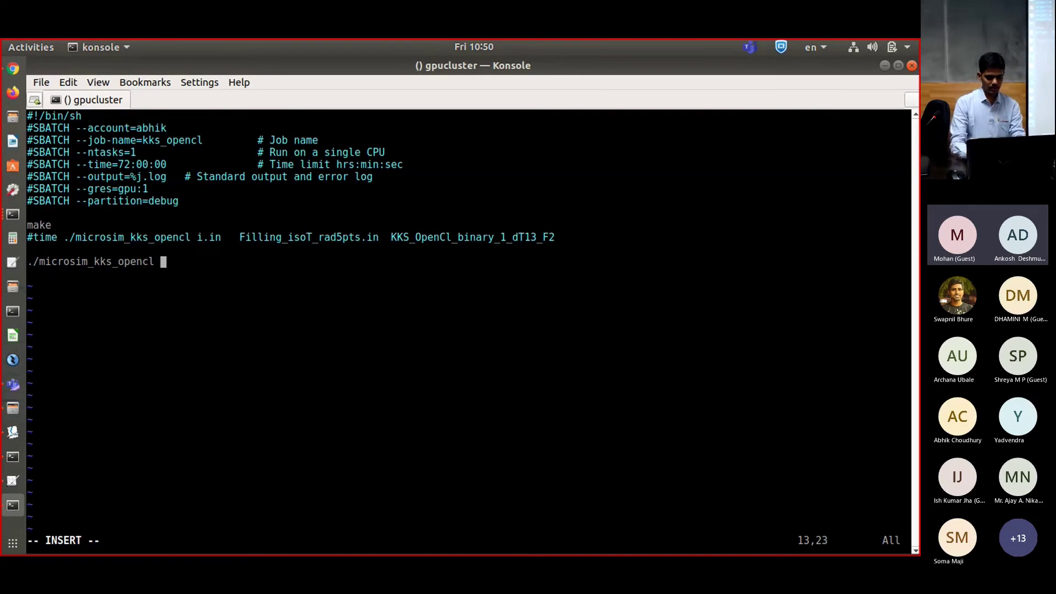
Complete the ./microsim_kks_opencl run line with the arguments Input4.in Filling4.in output4, and save and close script_gpu.sh.
type("Input")
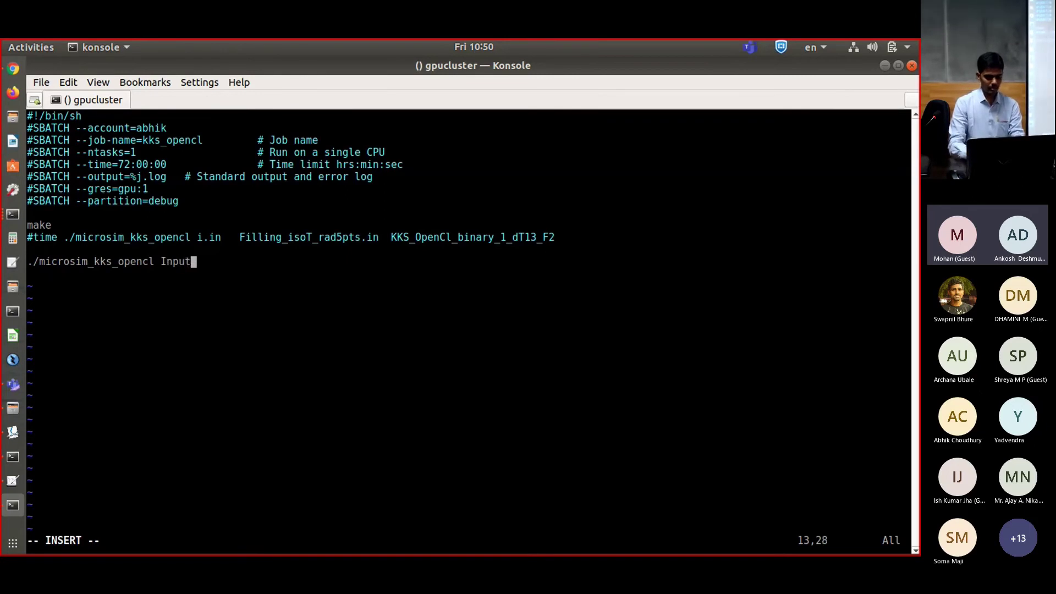
type("4.in Fillin")
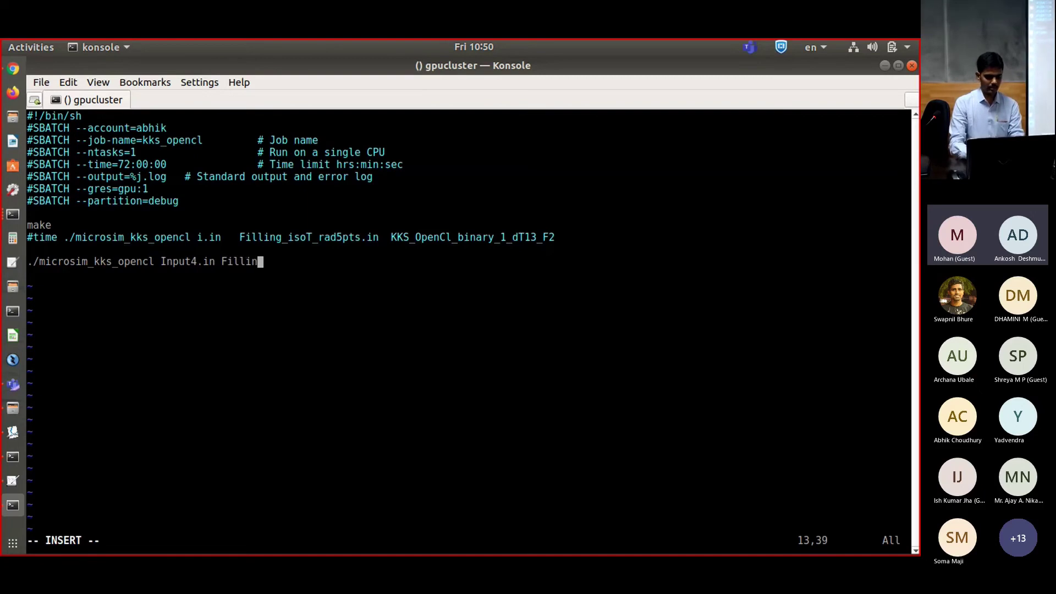
type("g")
type("4.in ")
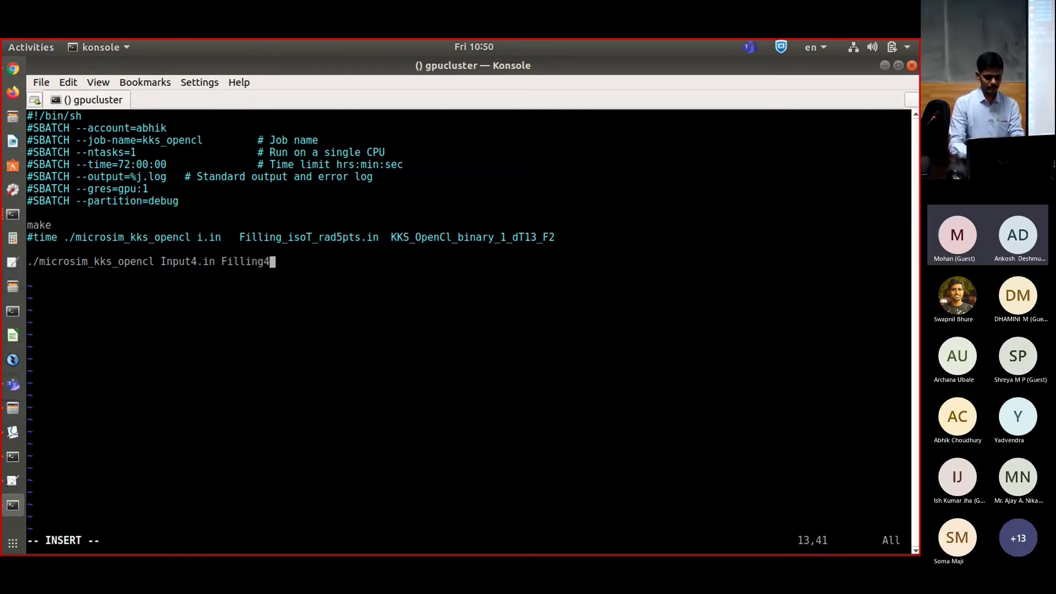
type("o")
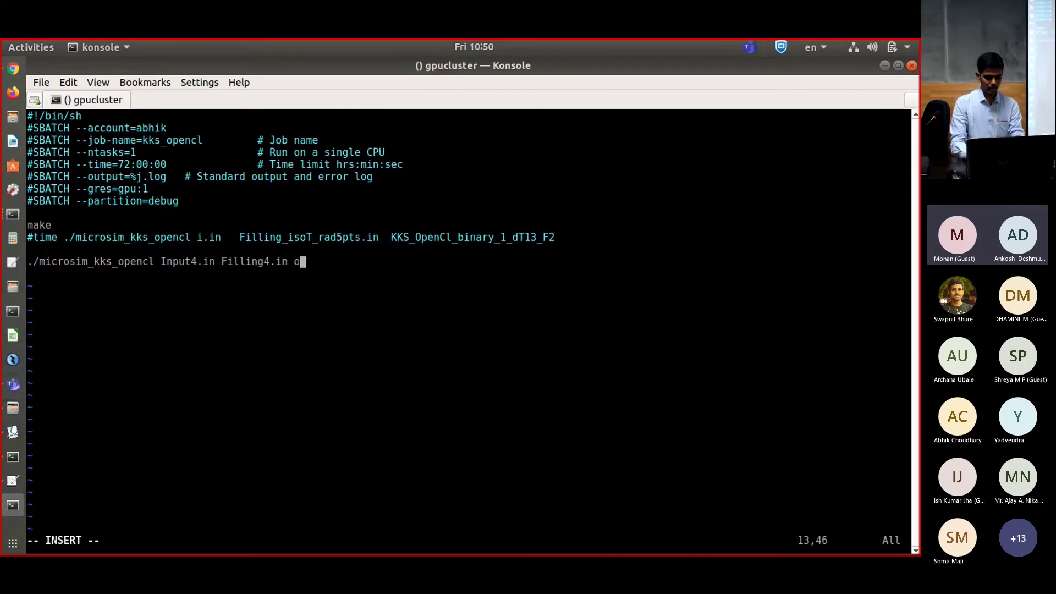
type("utput4")
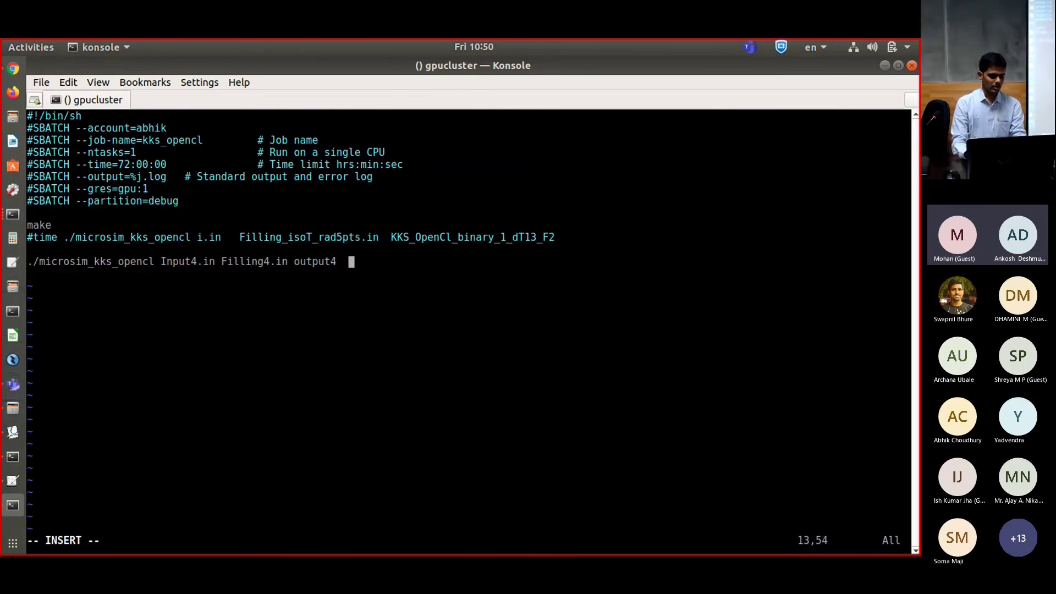
key("Escape")
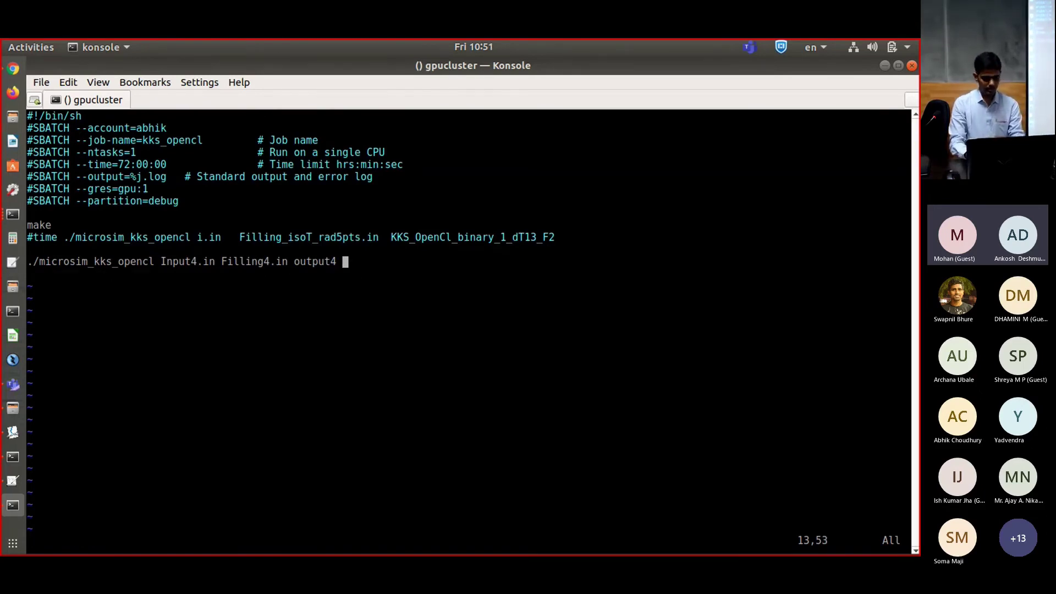
type(":wq")
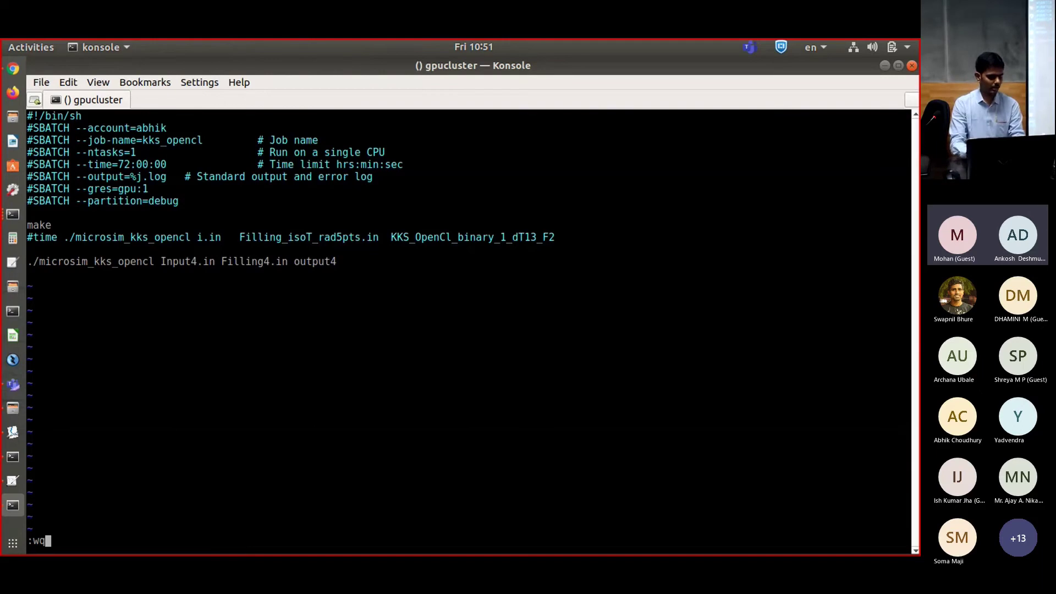
key("Return")
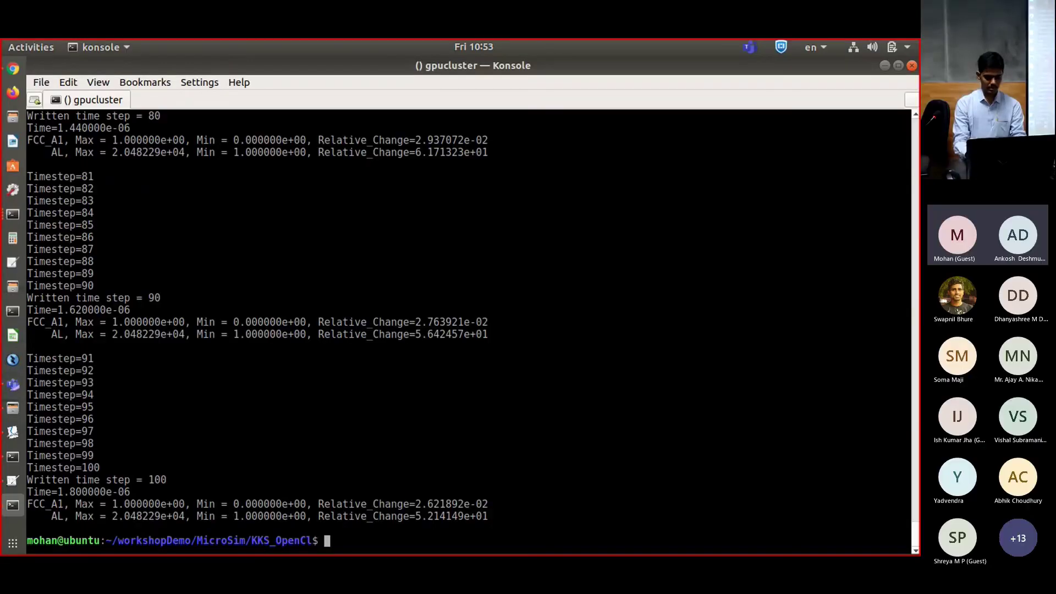
List the KKS_OpenCl files, enter the DATA directory and list its contents to find the run's first output file, output4_0.vtk.
type("ls")
key("Return")
type("cd DA")
key("Tab")
key("Return")
type("ls")
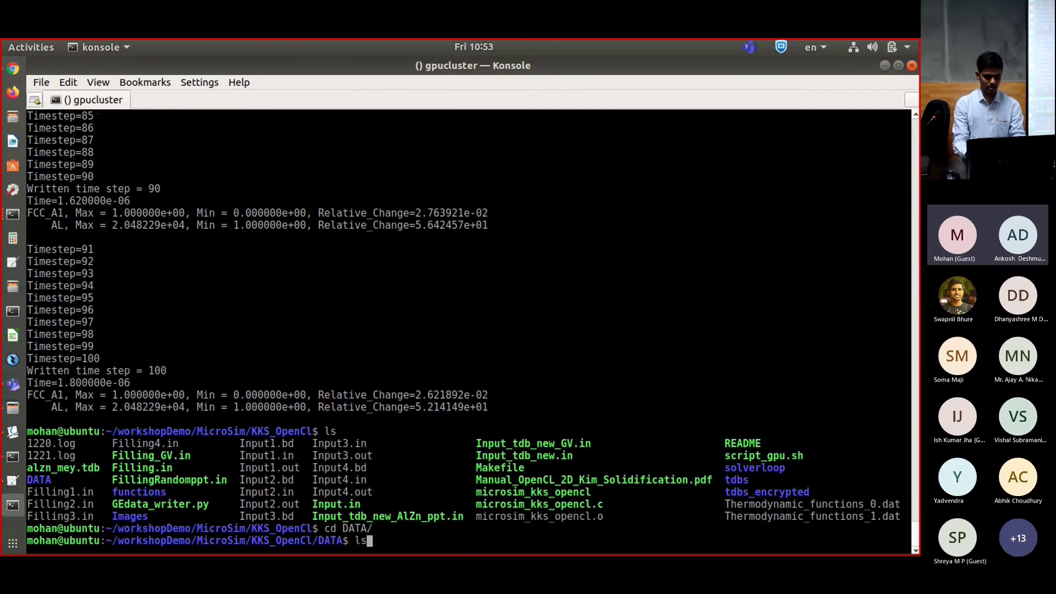
key("Return")
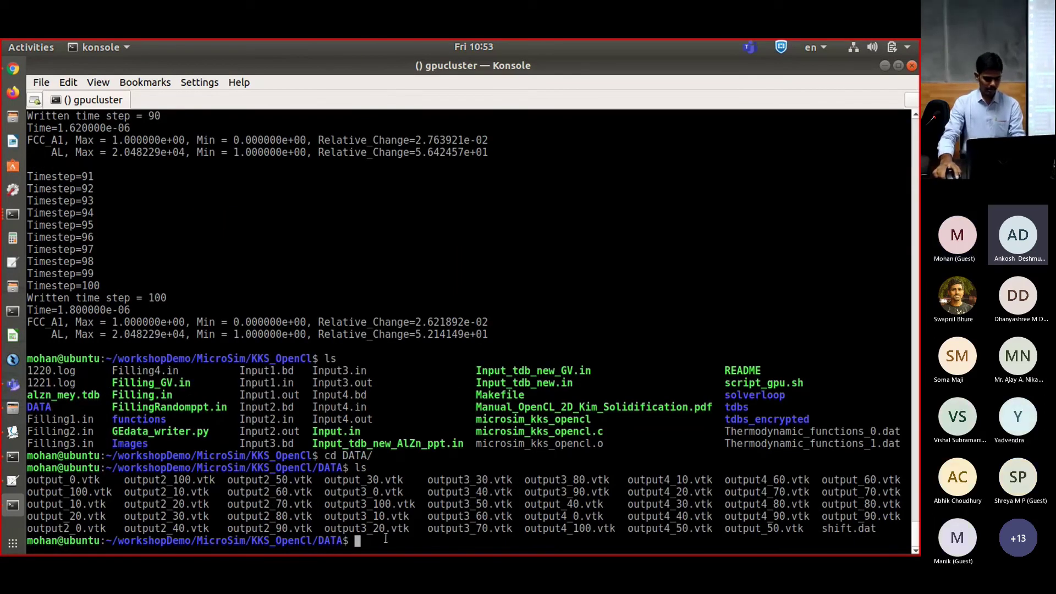
double_click(552, 517)
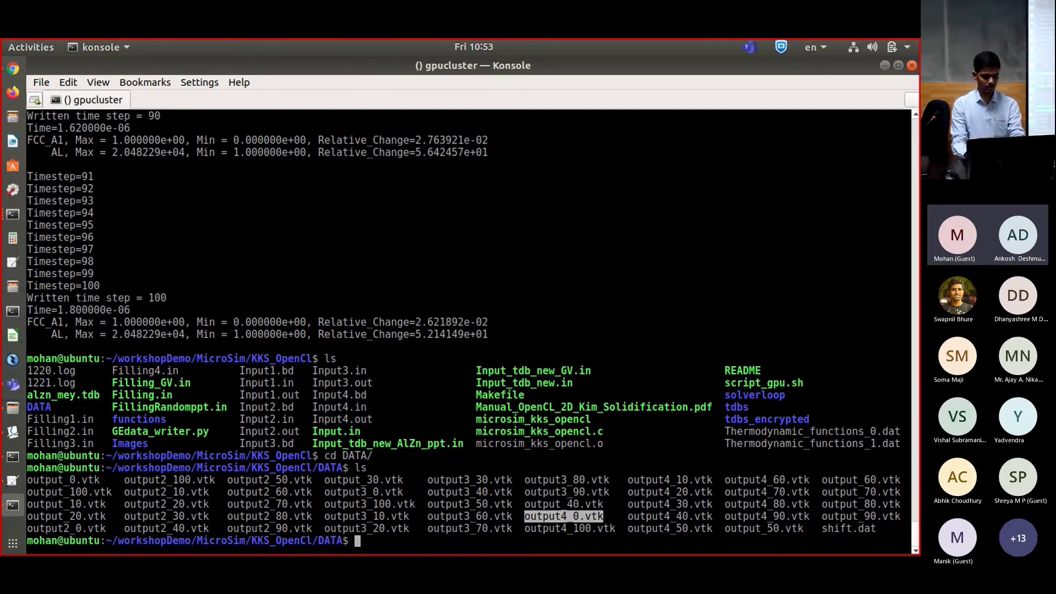
Return to the parent KKS_OpenCl directory, list its files and start opening one in the vi editor.
type("cd ..")
key("Return")
type("ls")
key("Return")
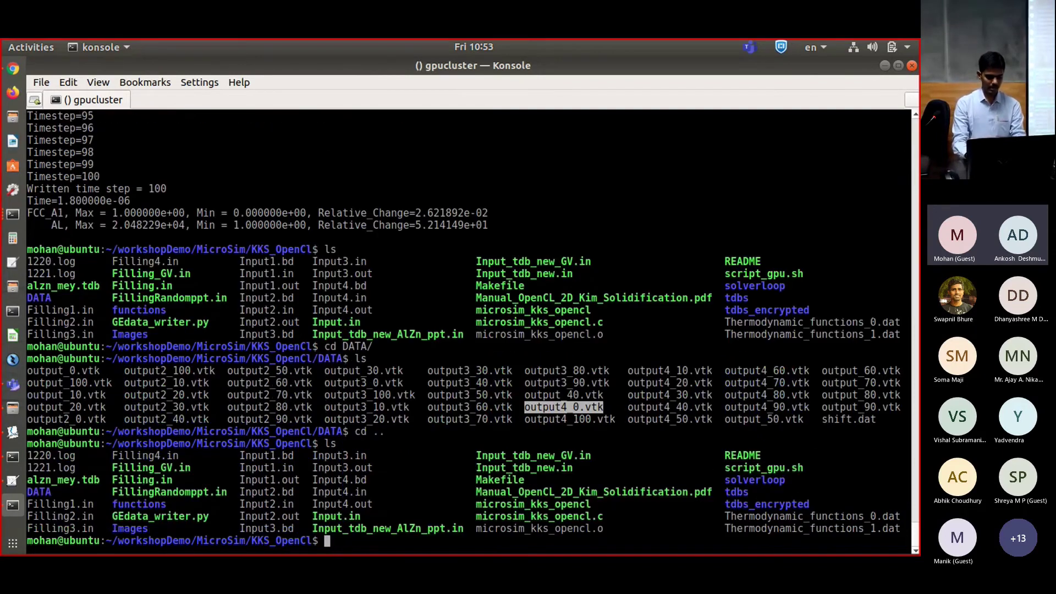
type("vi ")
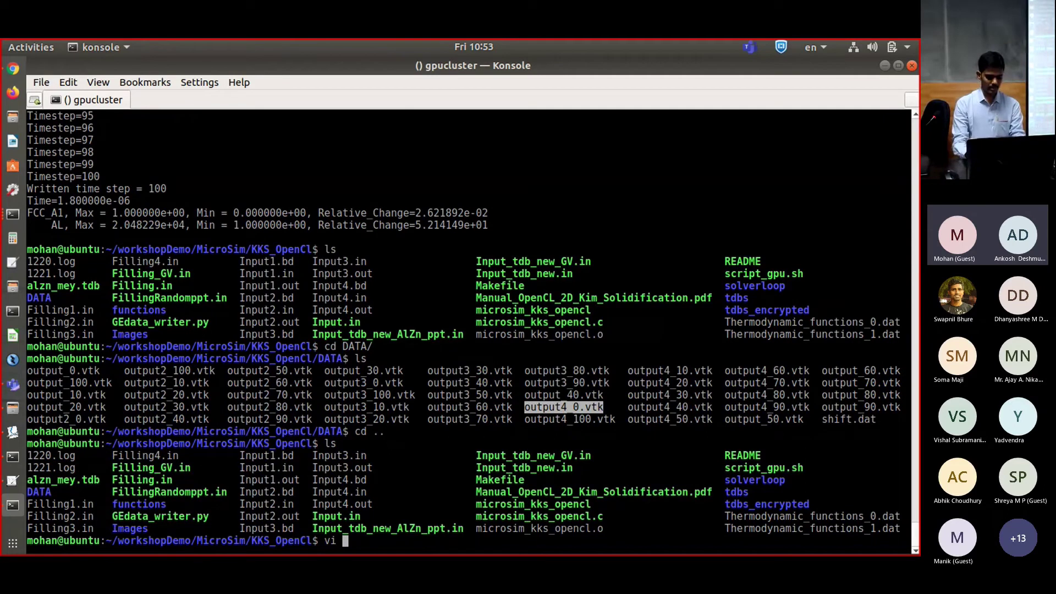
Open the input file Input4.in in the vi editor.
type("Input")
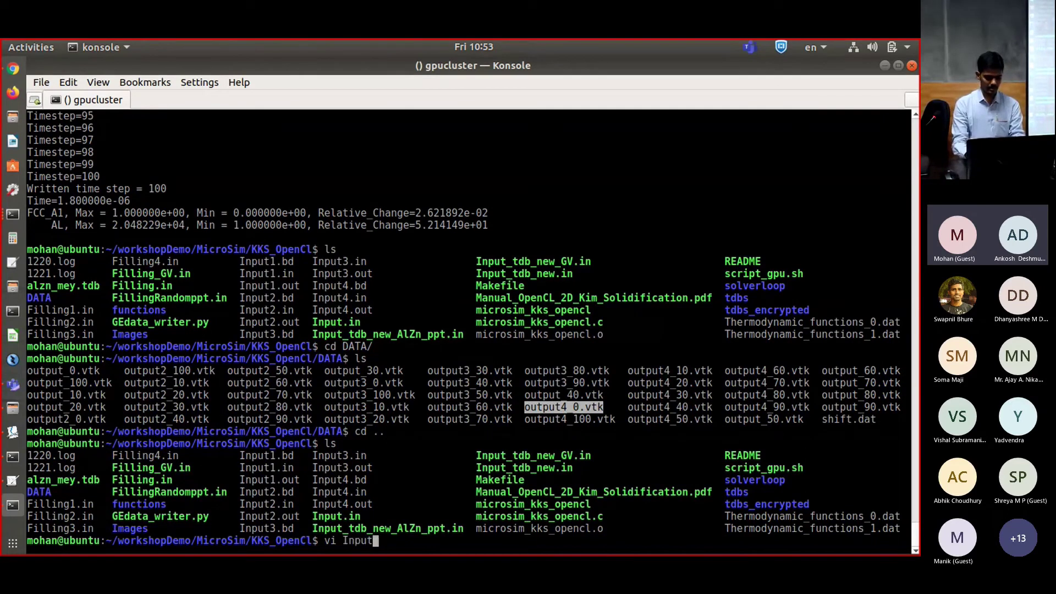
type("4.i")
key("Tab")
key("Return")
Set MESH_X to 500 and MESH_Y to 50 in the geometrical dimensions section.
key("Down")
key("Down")
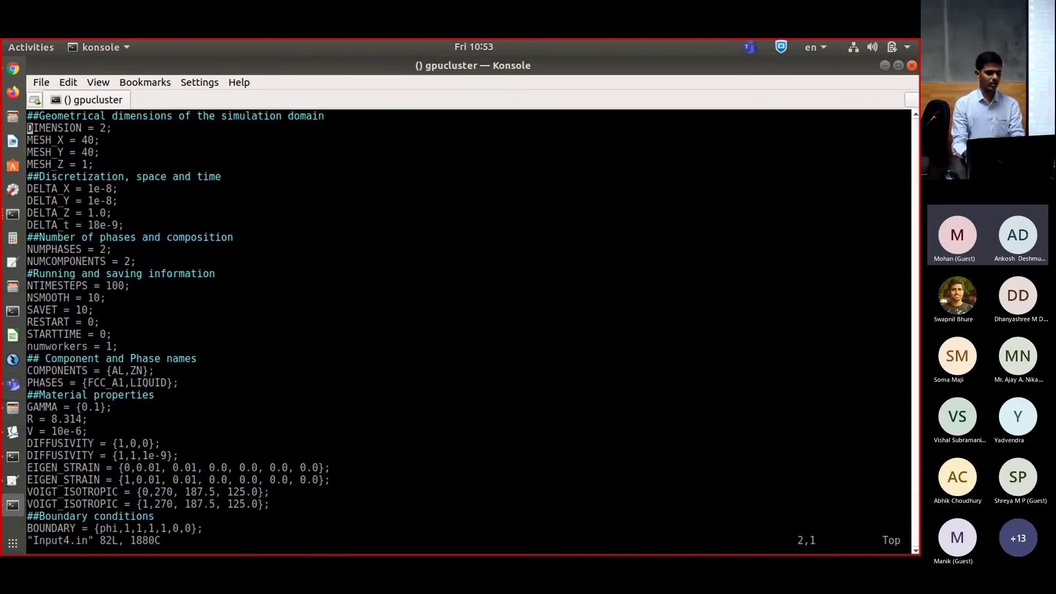
key("End")
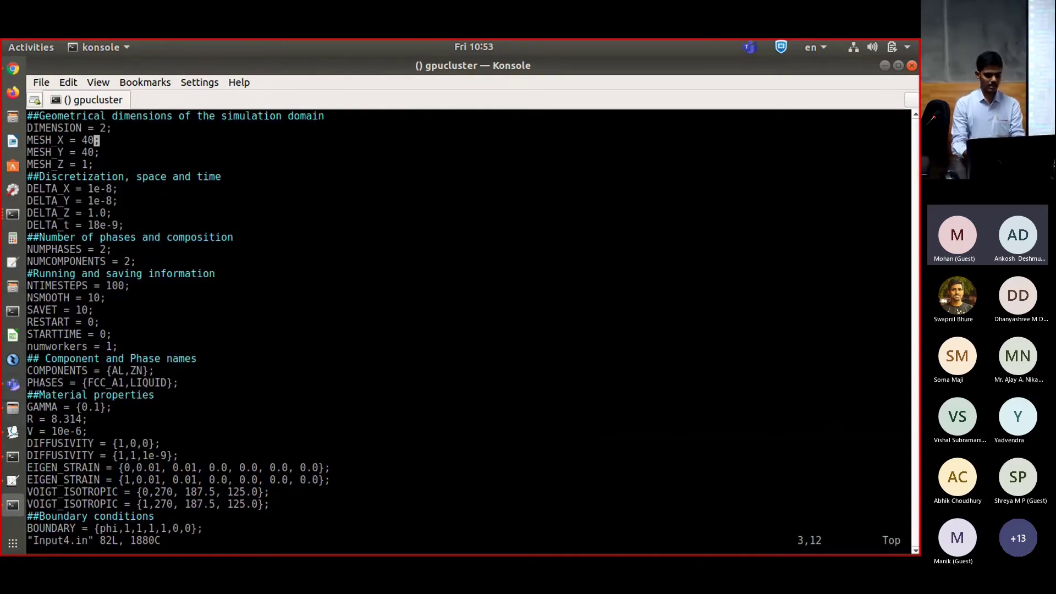
type("i0")
key("Down")
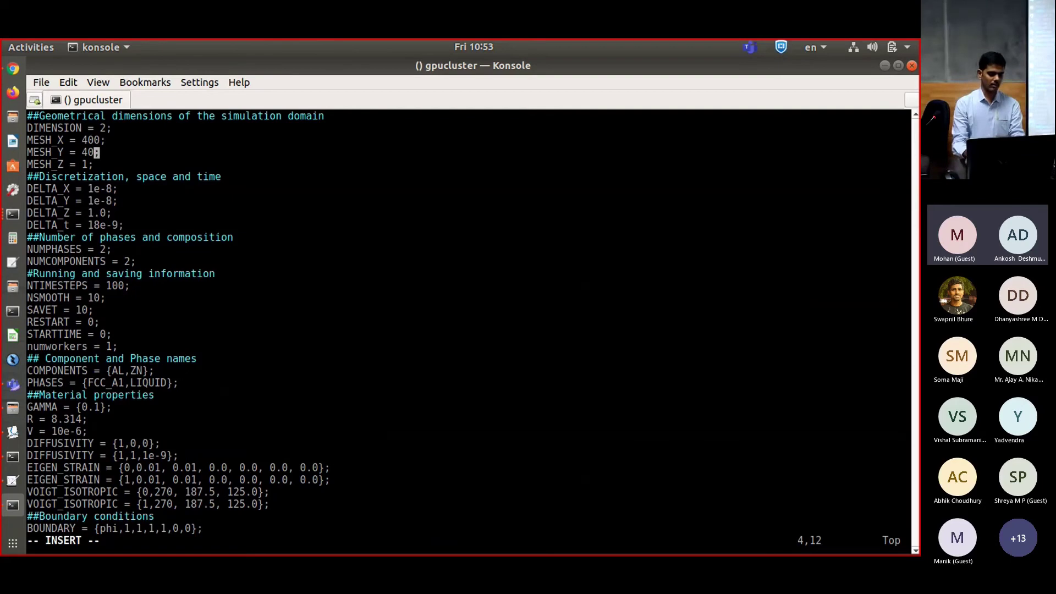
key("Up")
key("Left")
key("Down")
key("Up")
key("BackSpace")
type("5")
key("Down")
key("Left")
key("Right")
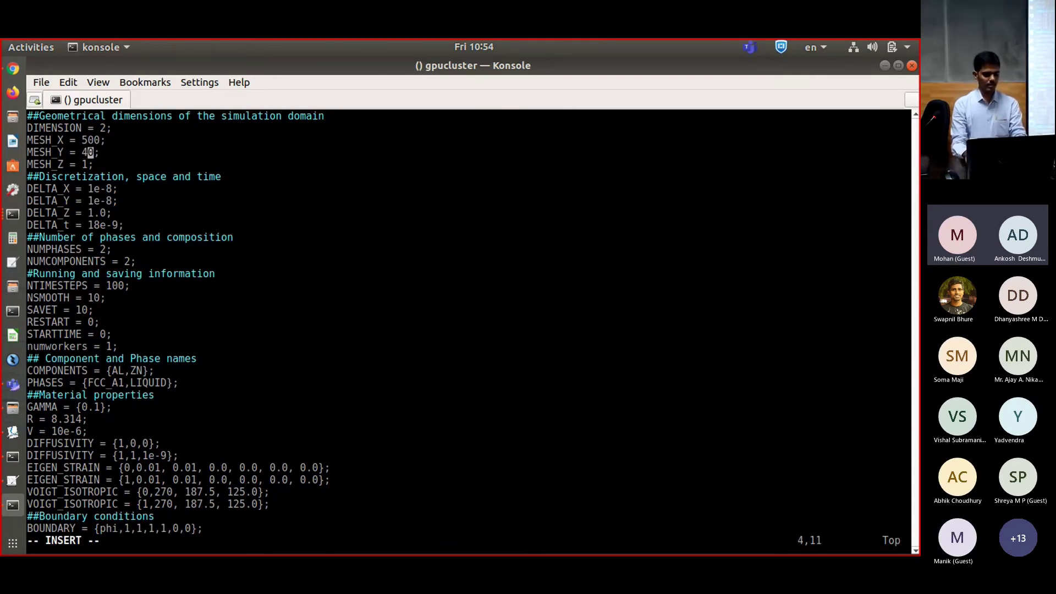
key("BackSpace")
type("5")
Set both MESH_X and MESH_Y to 1000 in the geometrical dimensions section.
key("Up")
key("Left")
key("BackSpace")
type("10")
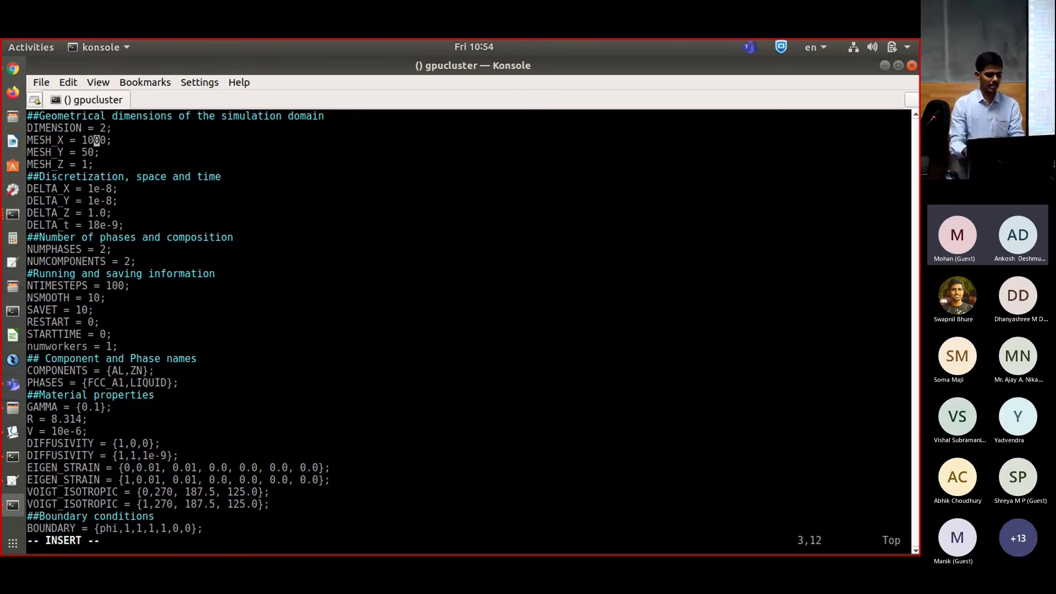
key("Down")
key("Left")
key("BackSpace")
type("100")
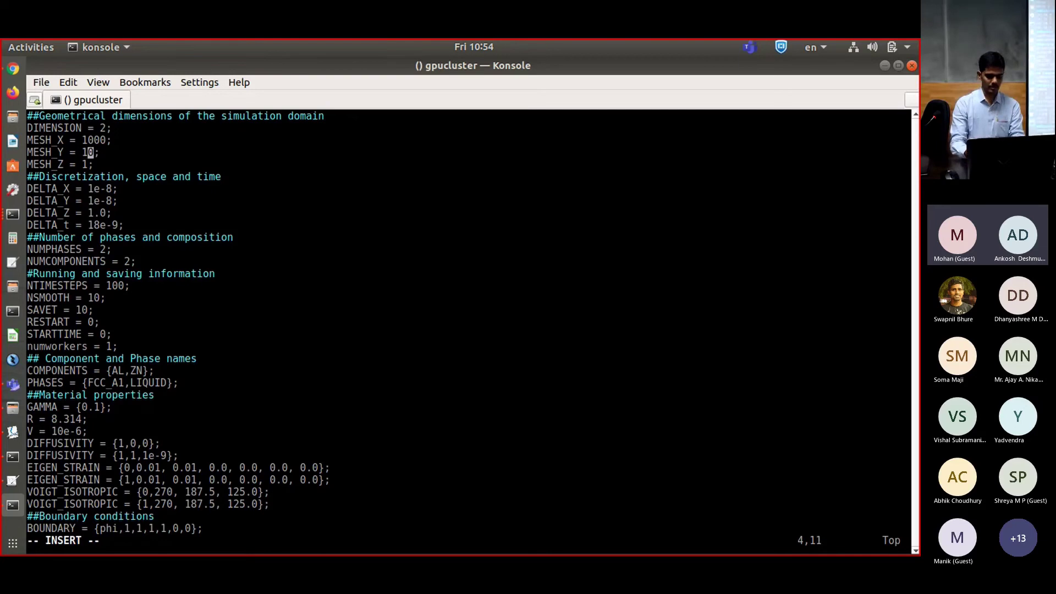
Set NTIMESTEPS to 500000 in the running and saving information section.
key("Down")
key("Down")
key("Down")
key("Down")
key("Down")
key("Down")
key("Down")
key("Down")
key("Down")
key("Down")
key("Down")
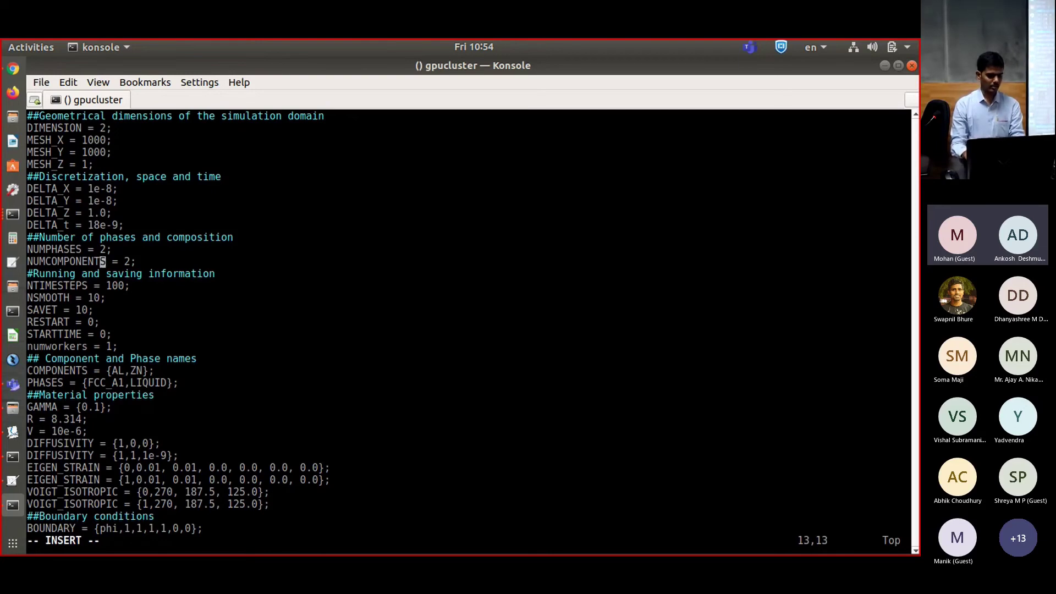
key("Right")
key("Right")
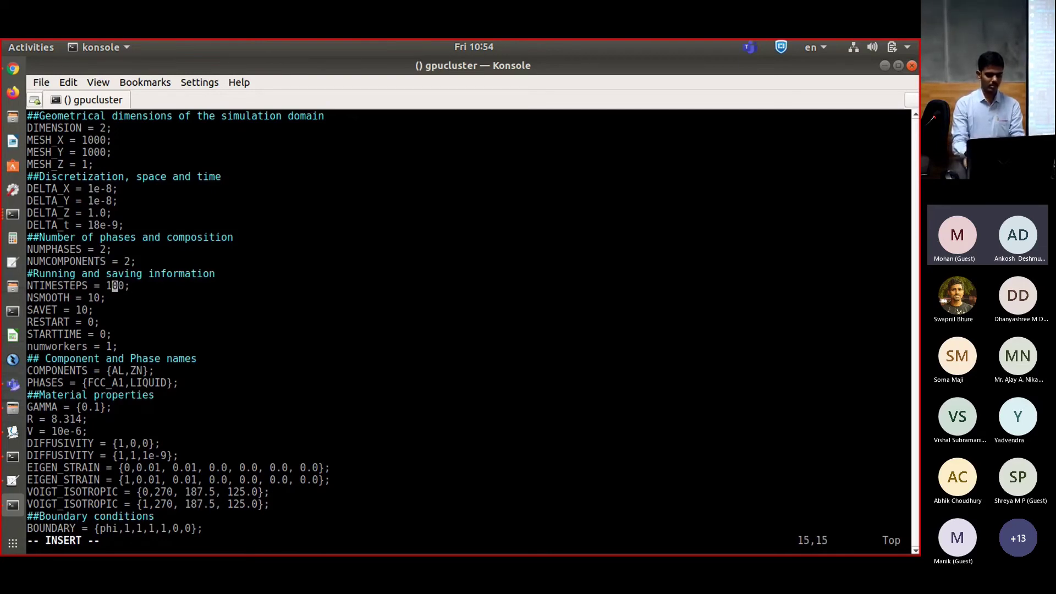
key("BackSpace")
type("500")
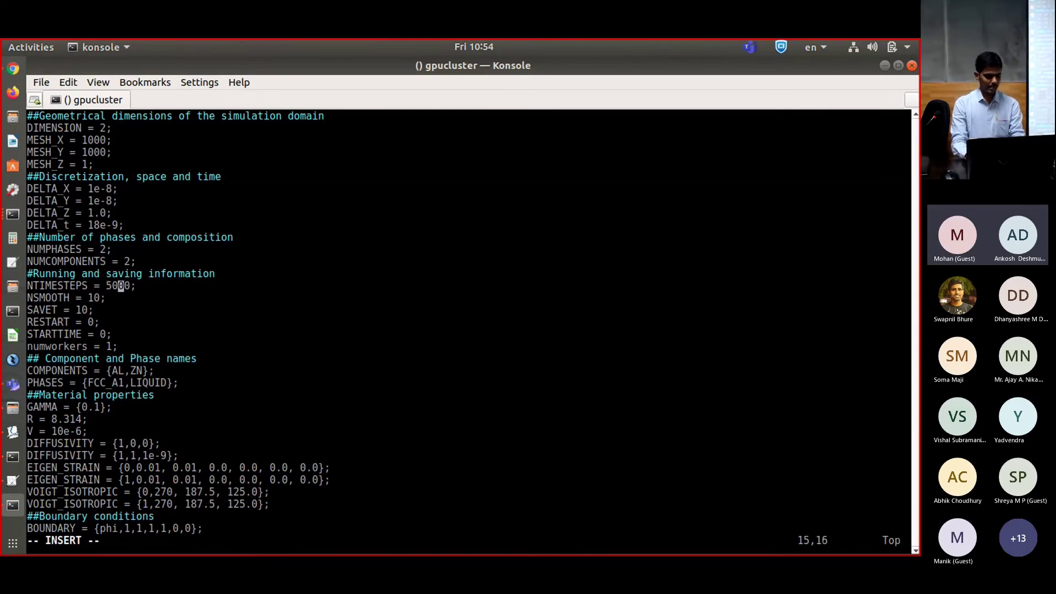
type("00")
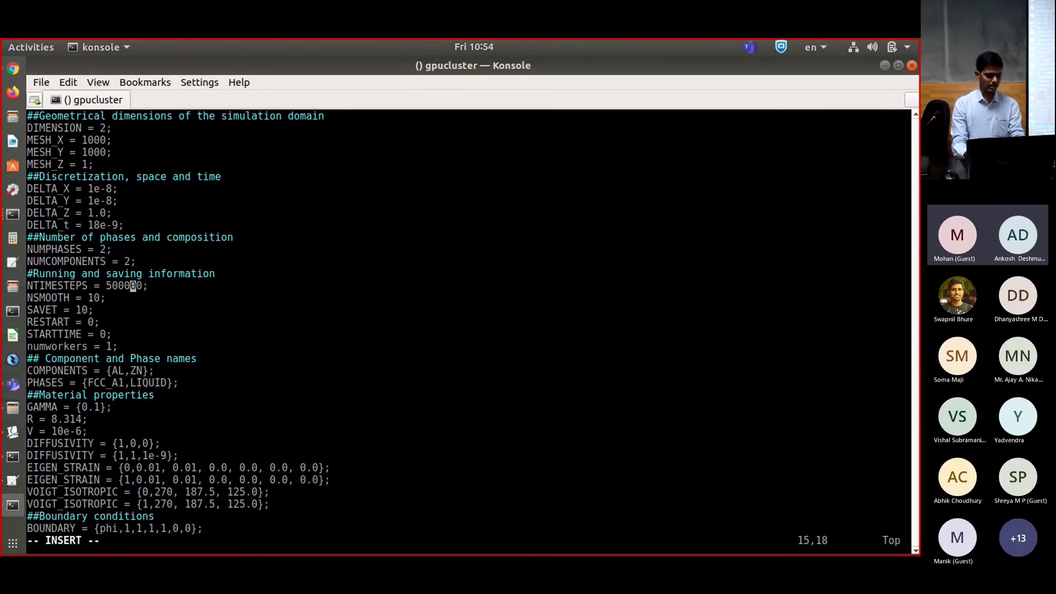
Set the saving interval SAVET to 10000.
key("Left")
key("Left")
key("Left")
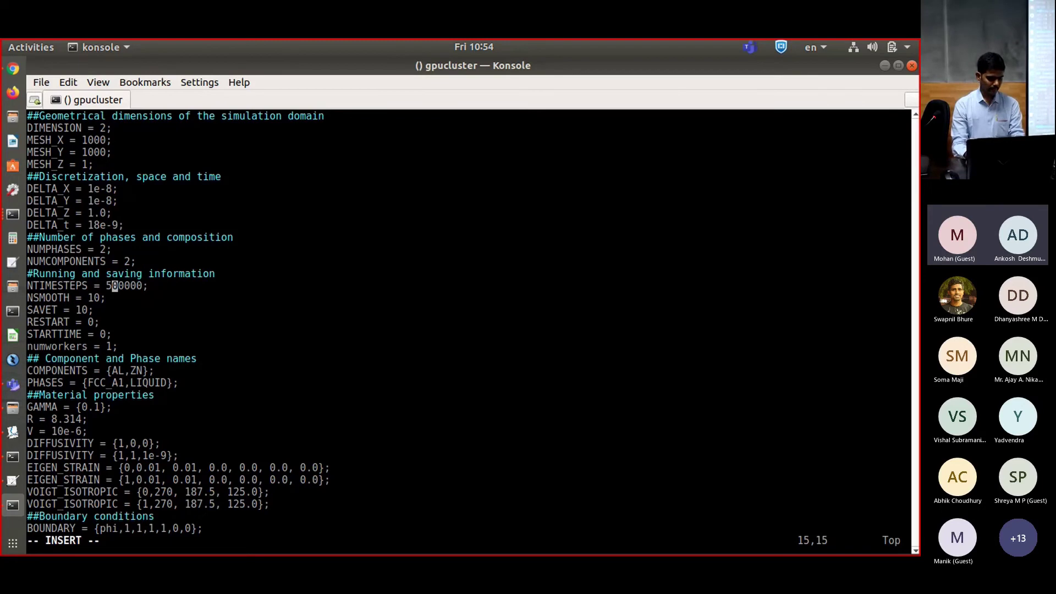
key("Down")
key("Left")
key("Left")
key("Left")
key("Down")
type("000")
Look through the material properties, boundary conditions and Kim model parameters in the rest of the input file.
key("Down")
key("Down")
key("Down")
key("Down")
key("Down")
key("Down")
key("Down")
key("Down")
key("Down")
key("Down")
key("Down")
key("Down")
key("Down")
key("Down")
key("Down")
key("Down")
key("Down")
key("Down")
key("Down")
key("Down")
key("Down")
key("Down")
key("Down")
key("Down")
key("Down")
key("Down")
key("Down")
key("Down")
key("Down")
key("Down")
key("Down")
key("Down")
key("Down")
key("Down")
key("Down")
key("Down")
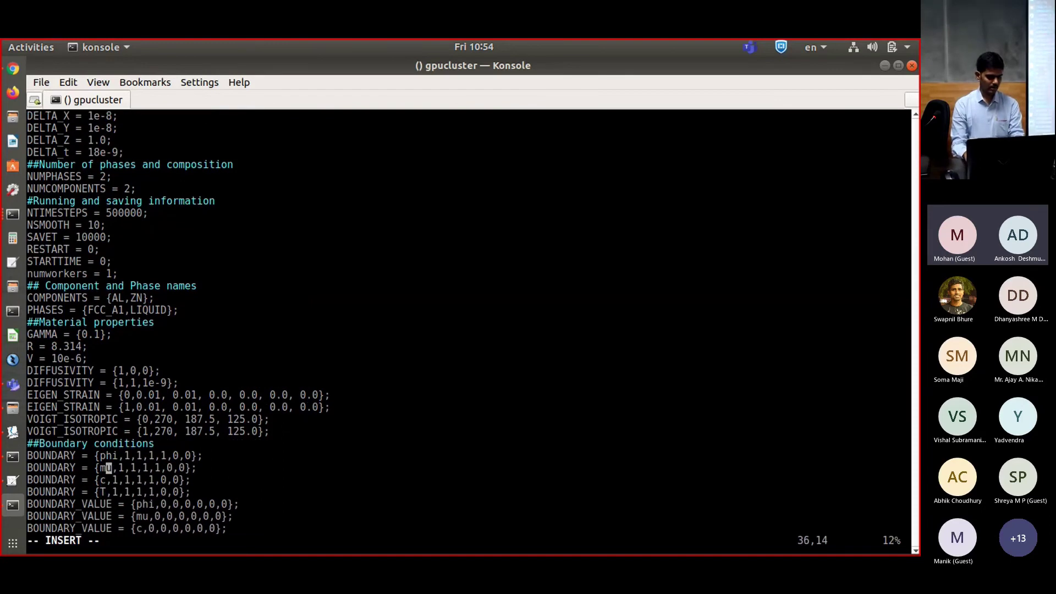
key("Down")
key("Down")
key("Down")
key("Down")
key("Down")
key("Down")
key("Down")
key("Down")
key("Down")
key("Down")
key("Down")
key("Down")
key("Down")
key("Down")
key("Down")
key("Down")
key("Down")
key("Down")
key("Down")
key("Down")
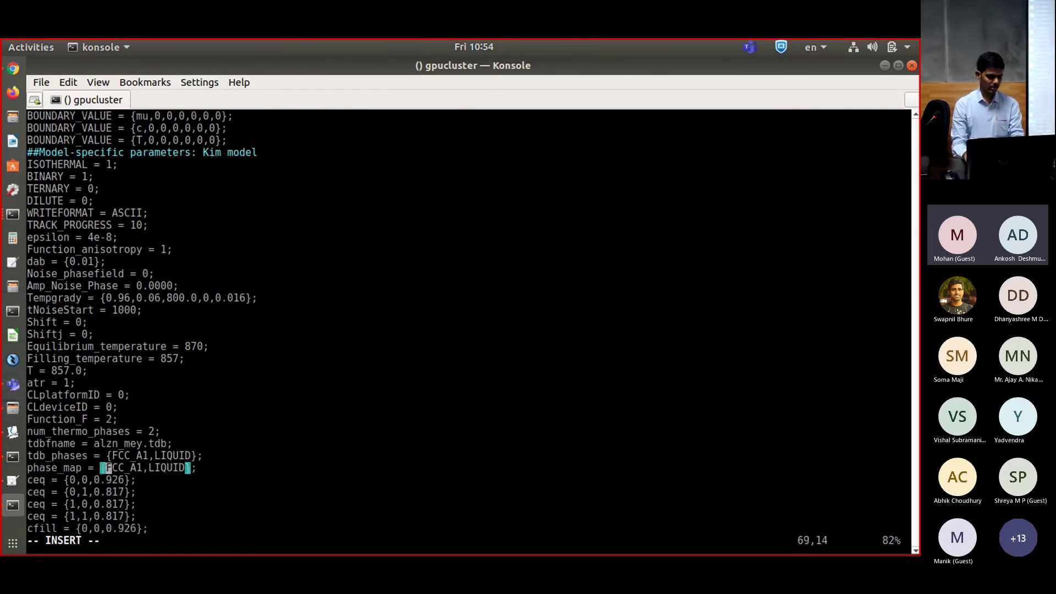
Set TRACK_PROGRESS to 10000 in the Kim model parameters and finish the text insertion.
key("Up")
key("Up")
key("Up")
key("Up")
key("Up")
key("Up")
key("Up")
key("Up")
key("Up")
key("Up")
key("Up")
key("Up")
key("Up")
key("Up")
key("Up")
key("Up")
key("Up")
key("Up")
key("Up")
key("Up")
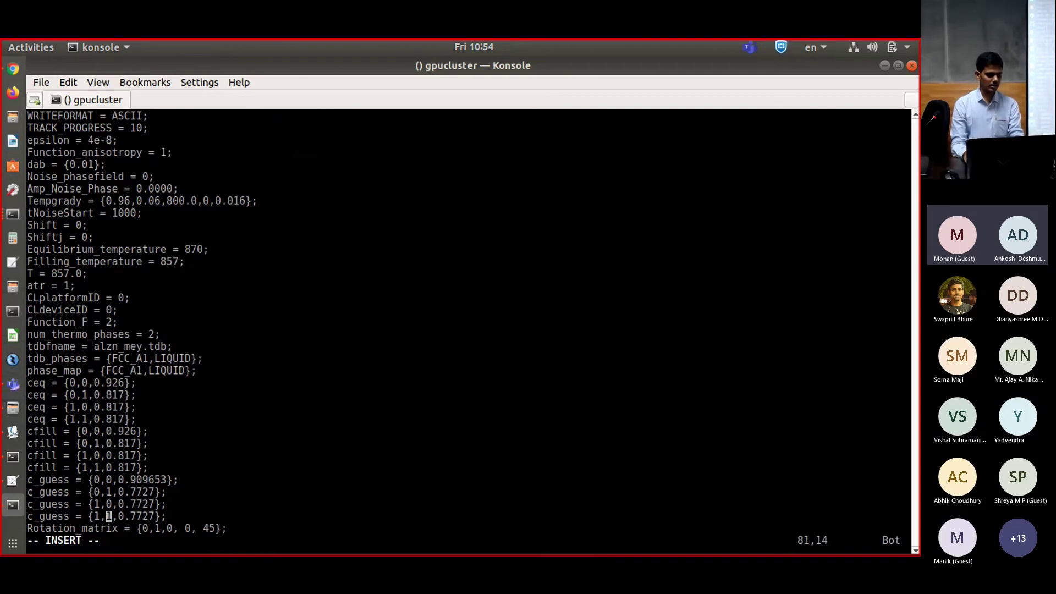
key("Up")
key("Up")
key("Up")
key("Up")
key("Up")
key("Up")
key("Up")
key("Up")
key("Up")
key("Up")
key("Up")
key("Up")
key("Up")
key("Up")
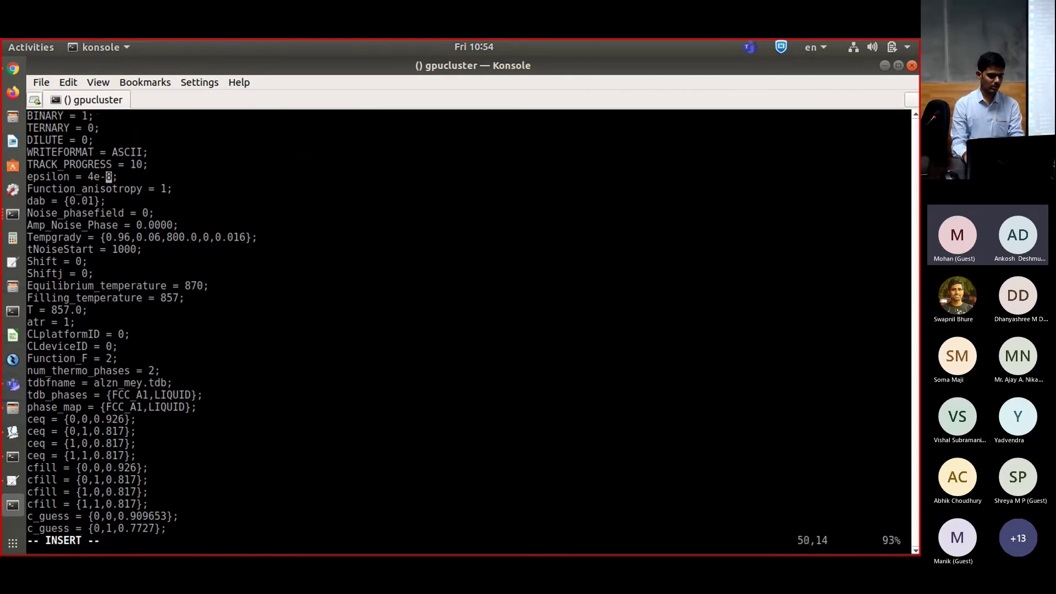
key("Up")
key("Down")
key("Down")
key("Down")
key("Down")
key("Down")
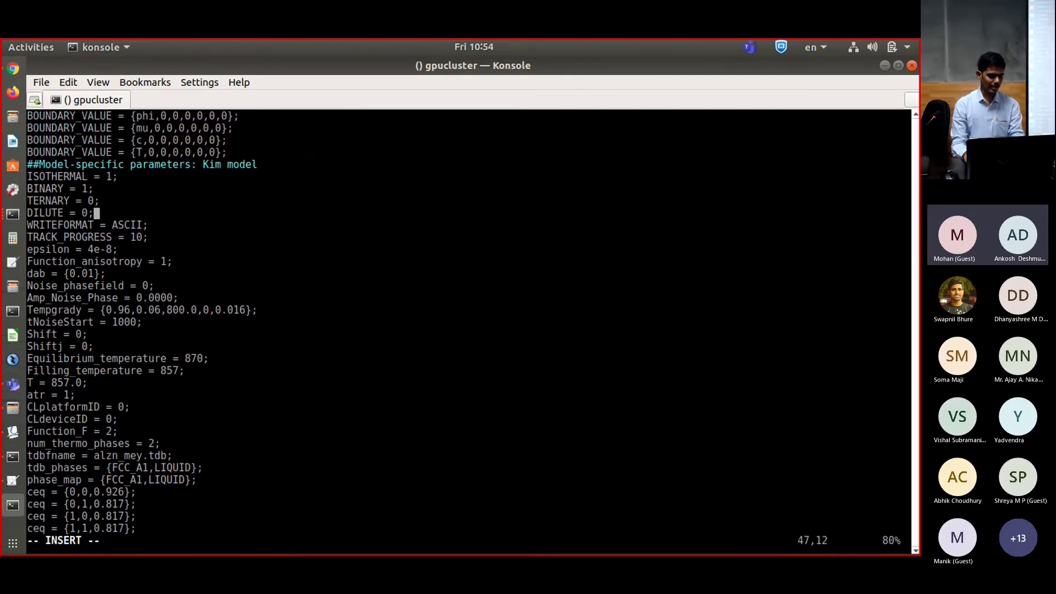
key("Right")
key("Right")
key("Right")
key("Right")
key("Right")
key("Right")
type("i")
key("BackSpace")
type("00")
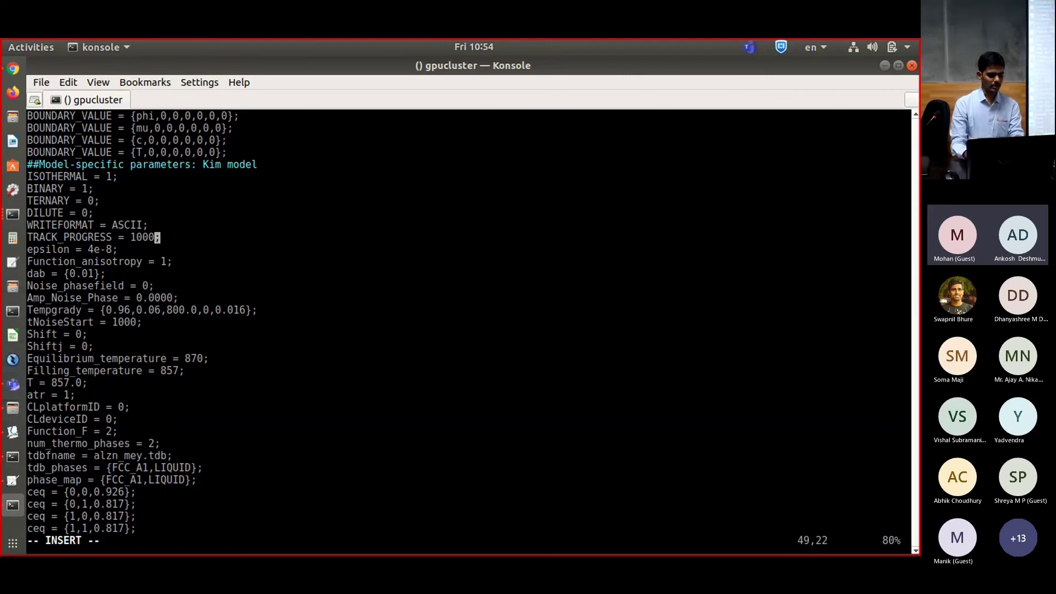
type("0")
key("Escape")
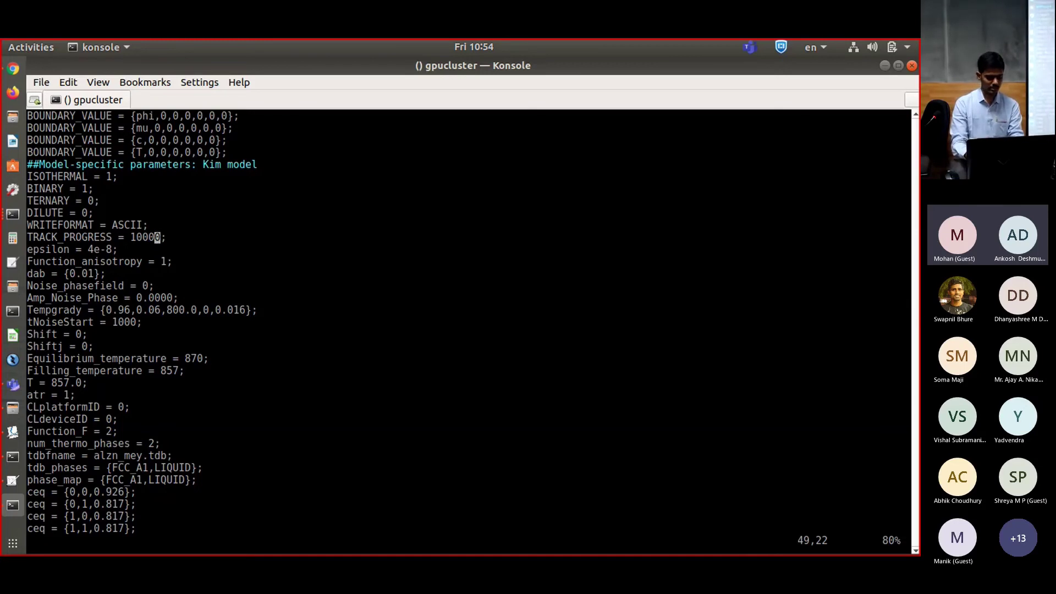
Save the edited Input4.in, exit the editor and rename the file to Input5.in.
type(":wq")
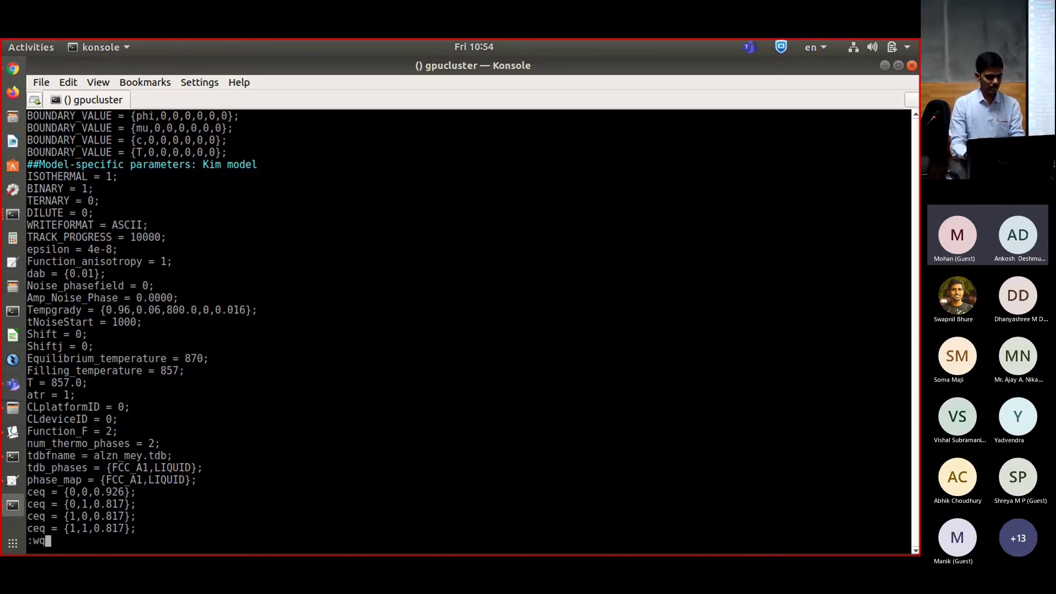
key("Return")
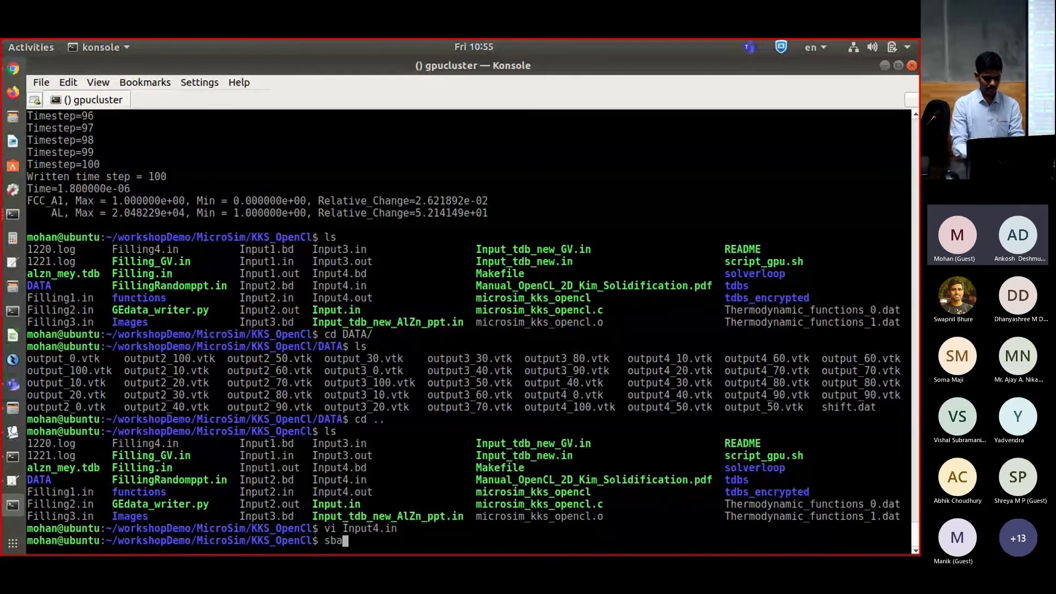
type("mv I")
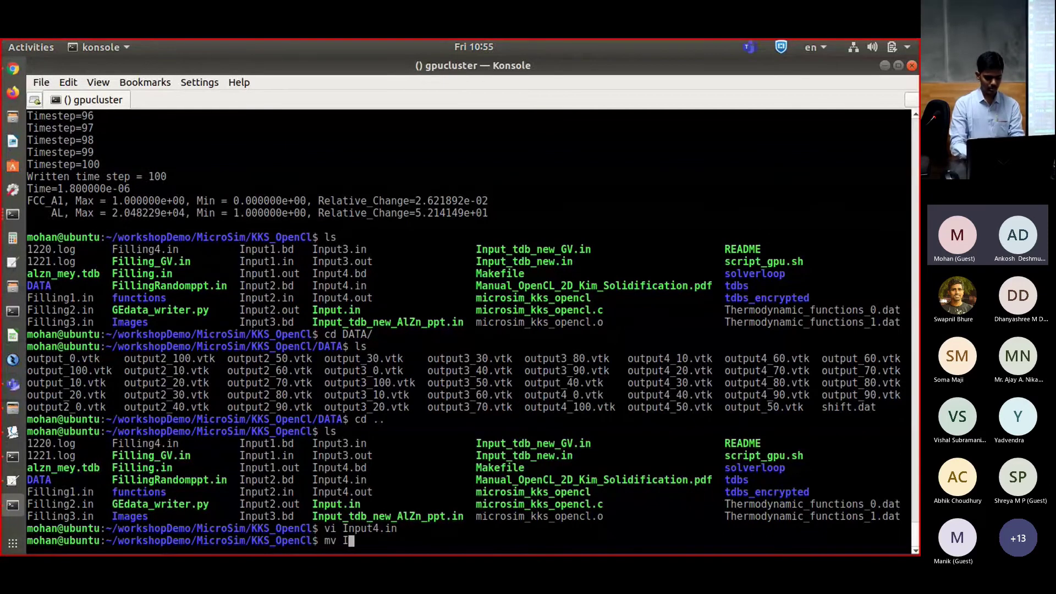
type("nput4.")
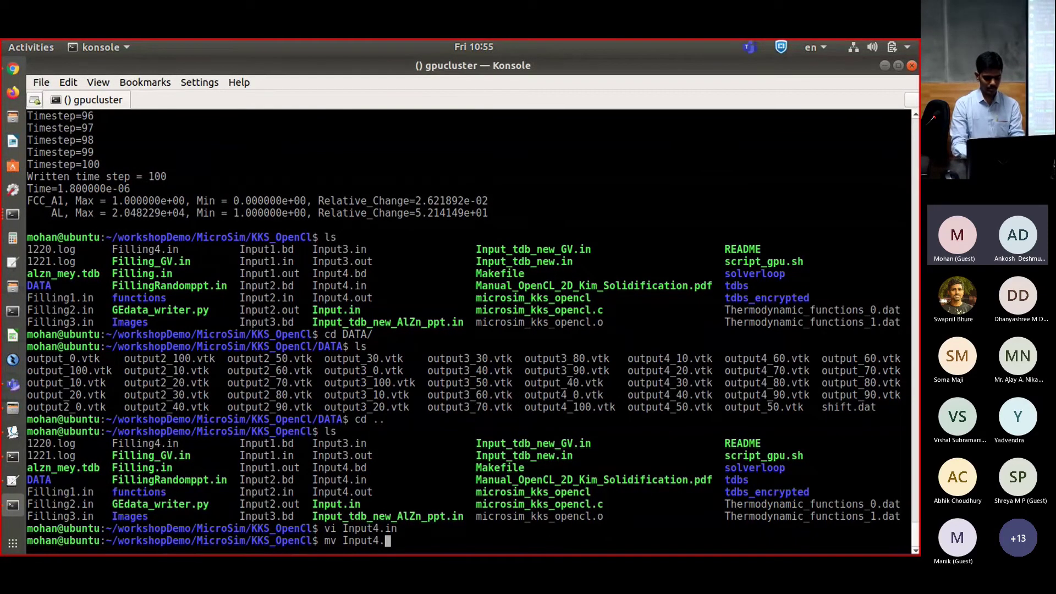
type("in  In")
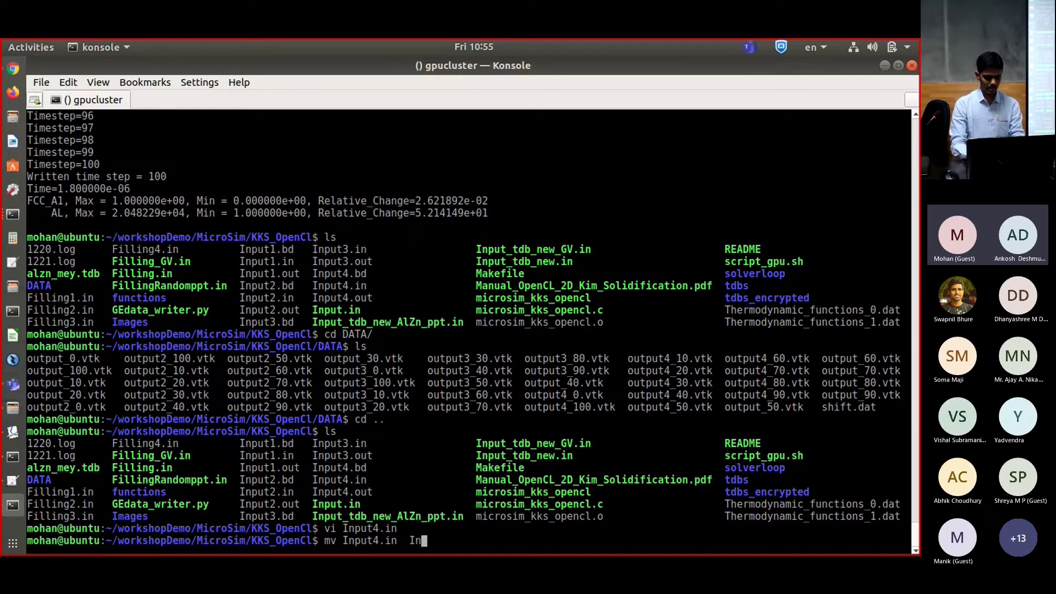
type("put5.in")
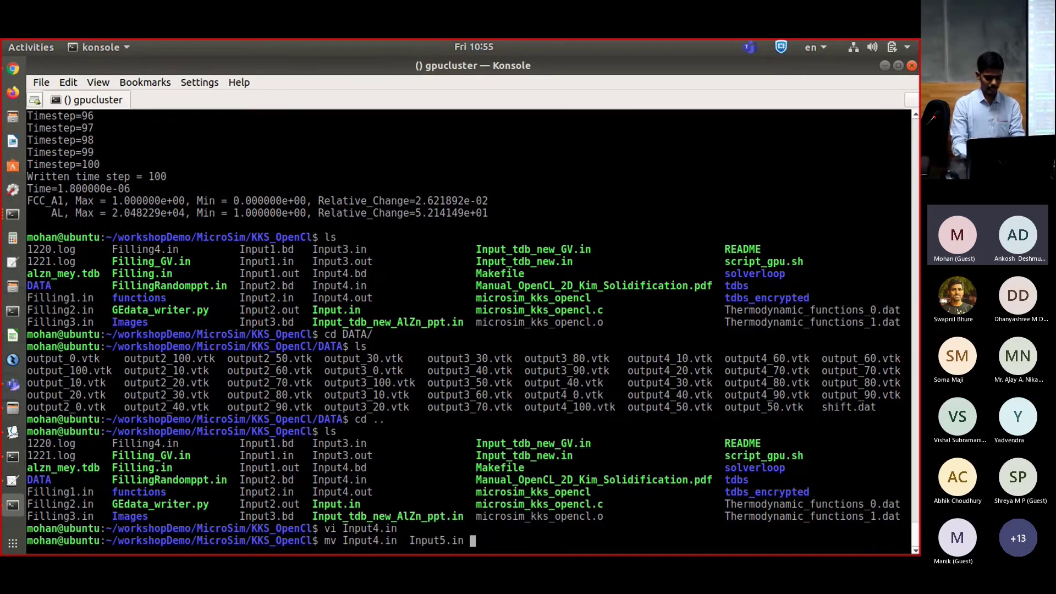
key("Return")
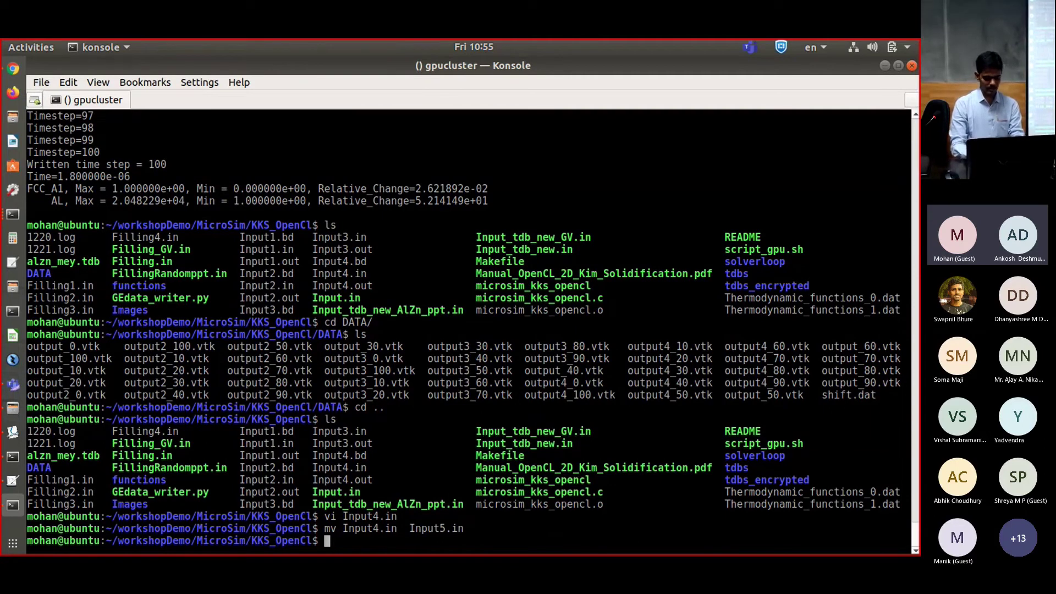
Copy Filling4.in to a new file named Filling5.in in the KKS_OpenCl folder.
type("cp ")
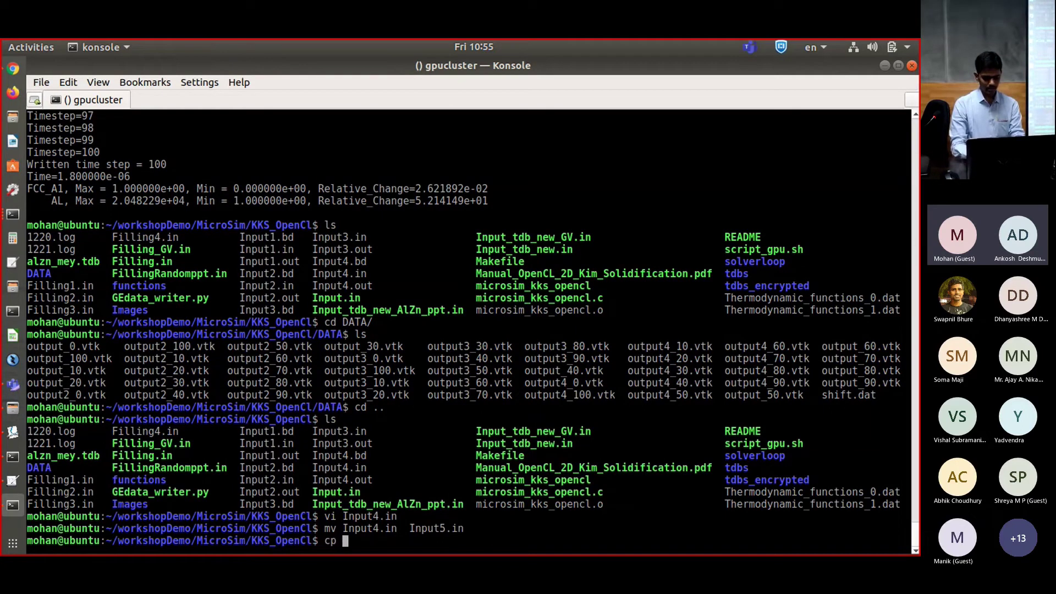
type("Filling5")
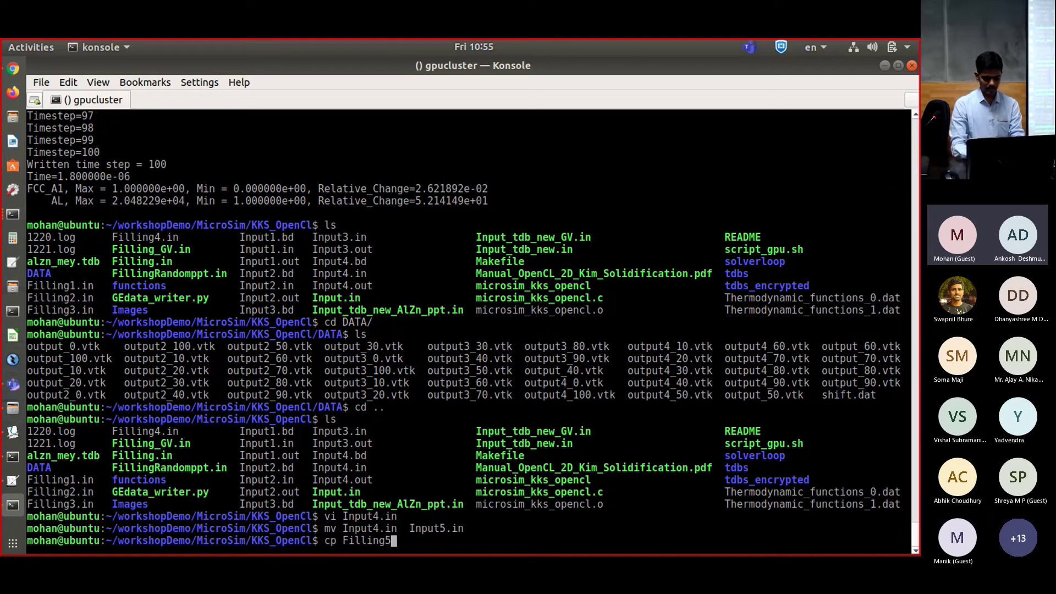
type(".in ")
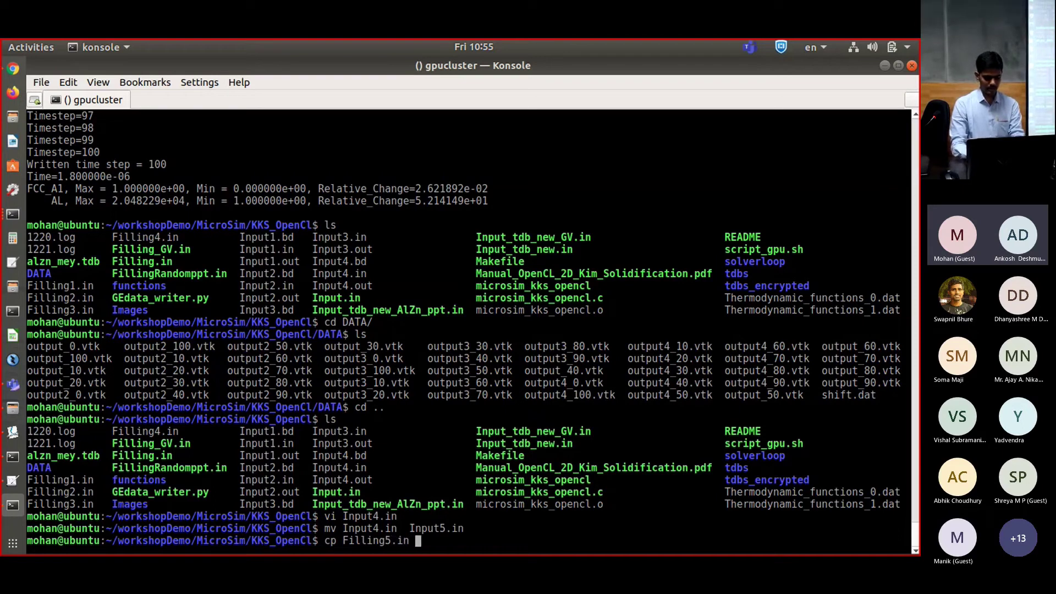
type("Filling5.in")
key("Return")
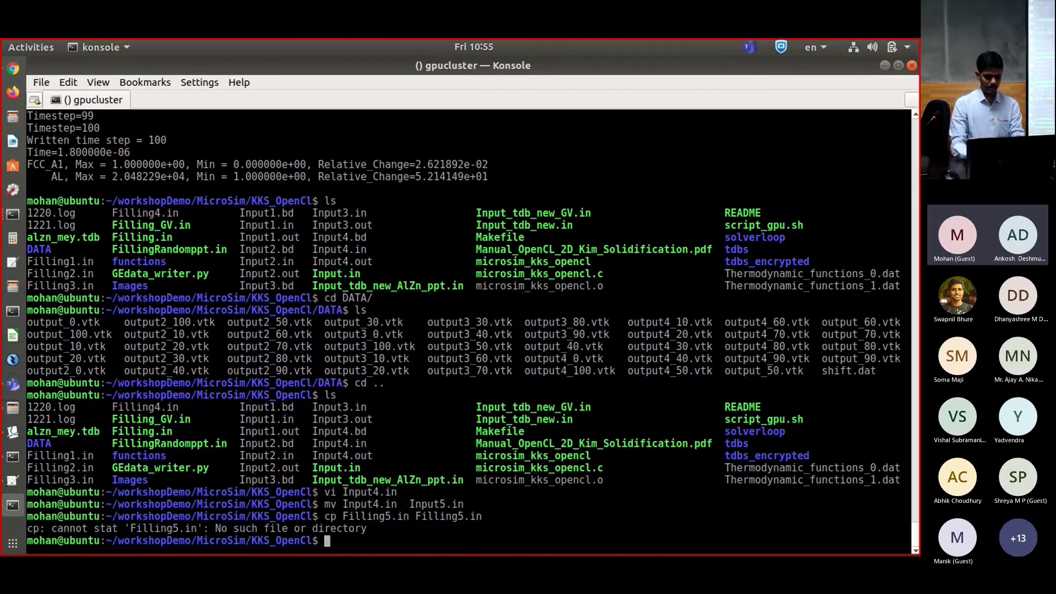
key("Up")
key("Left")
key("Left")
key("Left")
key("Left")
key("Left")
key("Left")
key("Left")
key("Left")
key("Left")
key("Left")
key("Left")
key("Left")
key("Left")
key("Left")
key("Left")
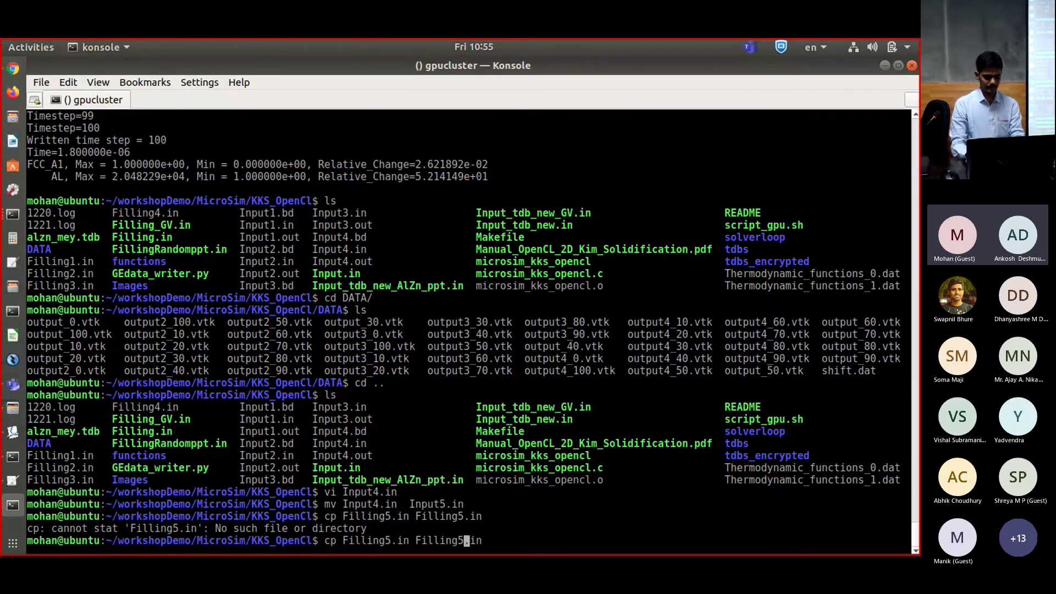
key("BackSpace")
type("4")
key("Return")
List the KKS_OpenCl folder, including a detailed listing with ls -ltrh, to check the input and filling files.
type("ls")
key("Return")
type("-ltrh")
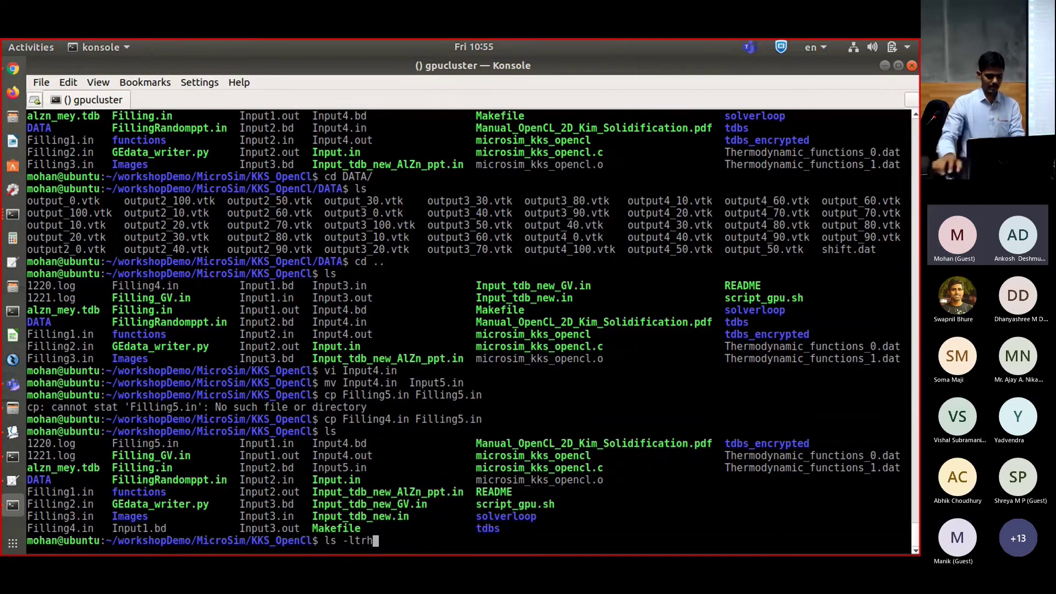
key("Return")
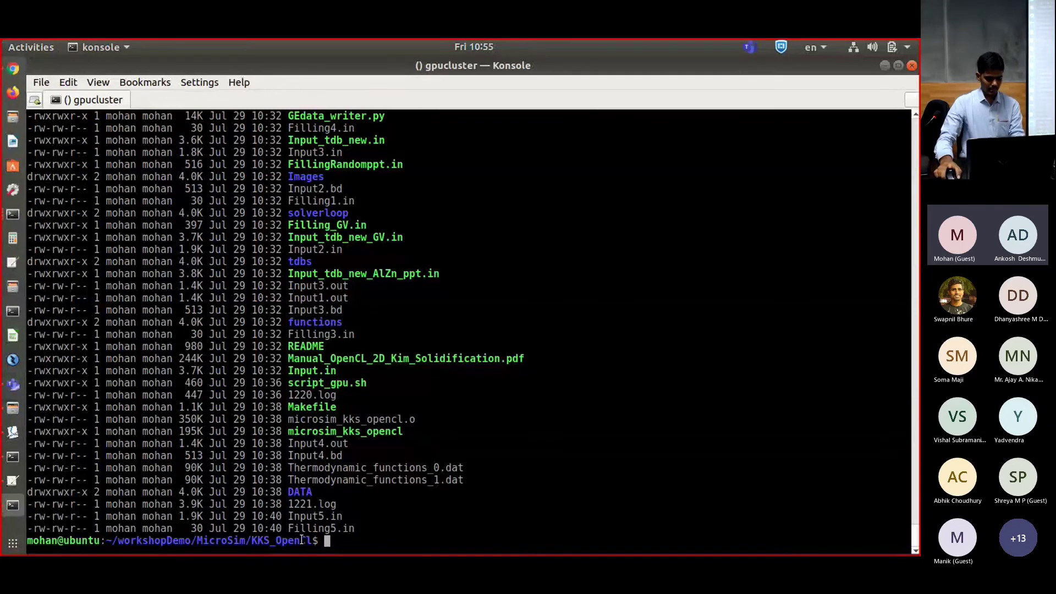
Open script_gpu.sh in vi and change the input file in the microsim_kks_opencl run command to Input5.in.
type("vi script_gpu.sh")
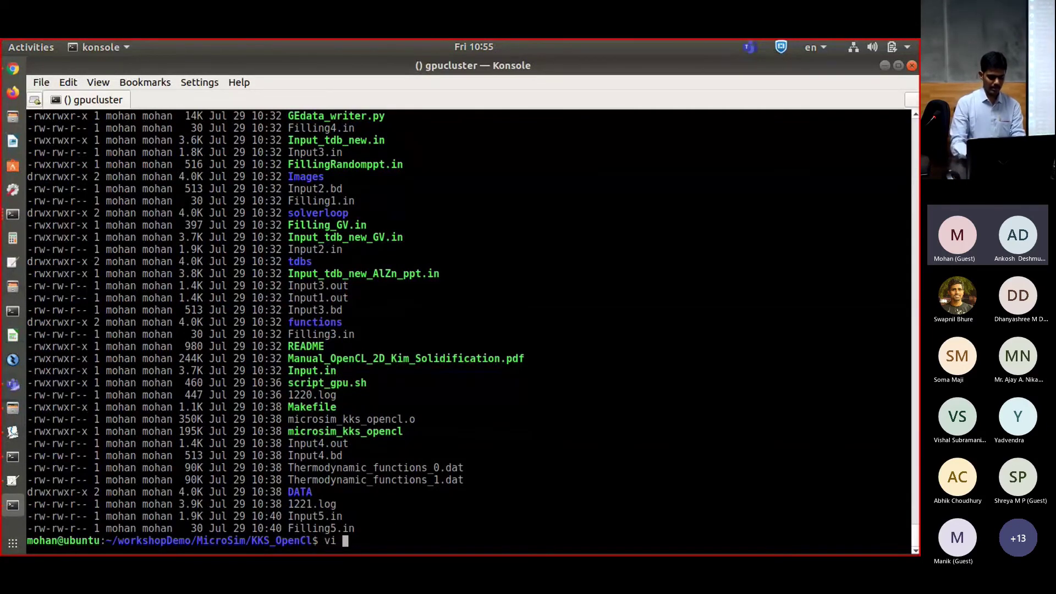
key("Return")
key("Left")
key("Left")
key("Left")
key("Left")
key("Left")
key("Left")
key("Left")
key("Left")
key("Left")
key("Left")
key("Left")
key("Left")
key("Left")
key("Left")
key("Left")
key("Left")
key("Left")
key("Left")
key("Left")
key("Left")
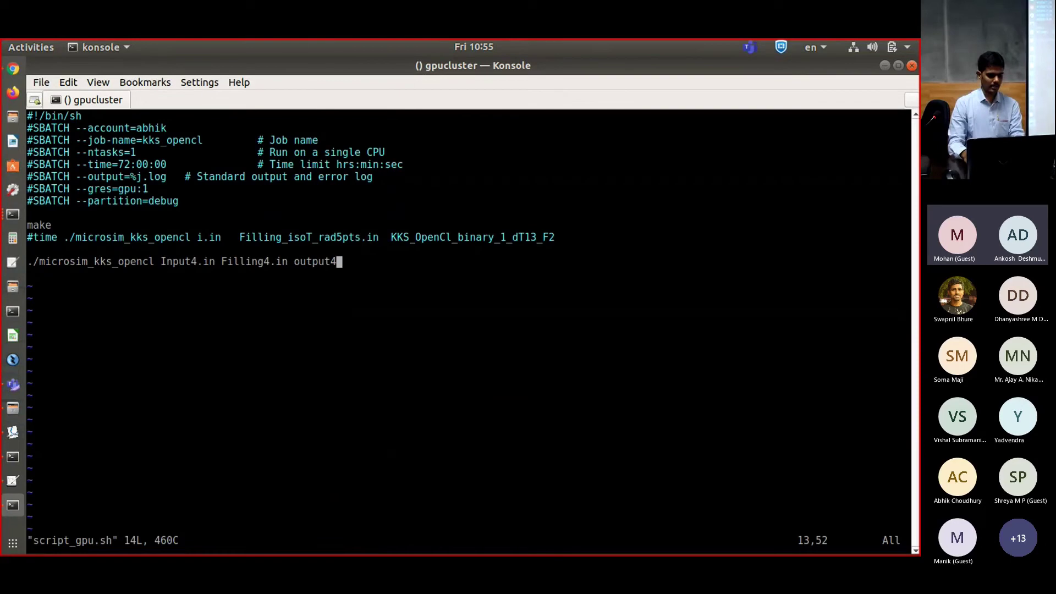
key("Left")
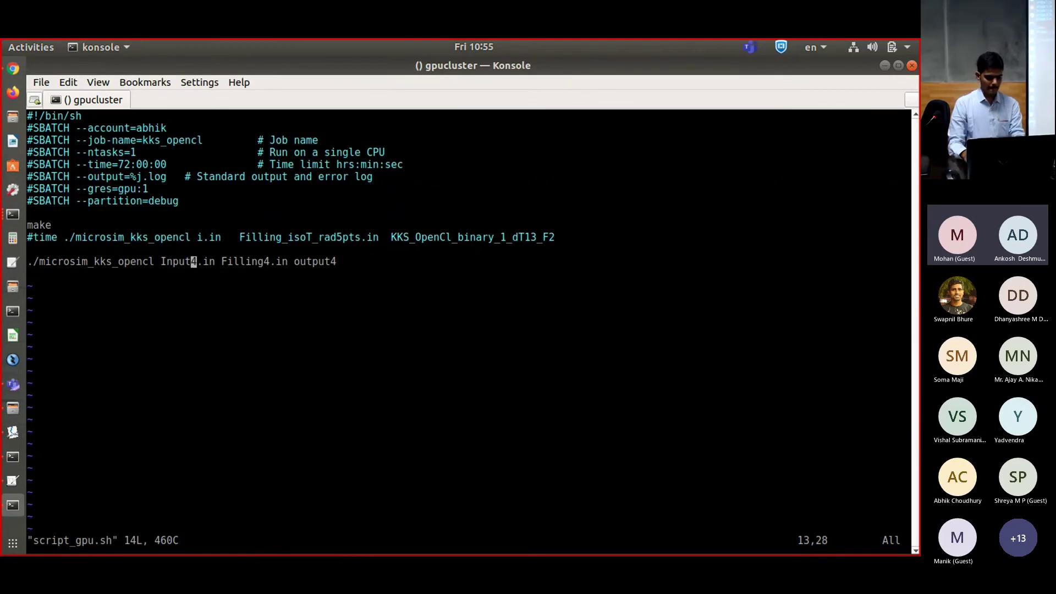
type("5")
Change the run command's filling file to Filling5.in and its output name to output5, and save the script.
key("Right")
key("Right")
key("Right")
key("Right")
key("Right")
key("Right")
key("Right")
key("Right")
key("Right")
key("Right")
key("Right")
key("Right")
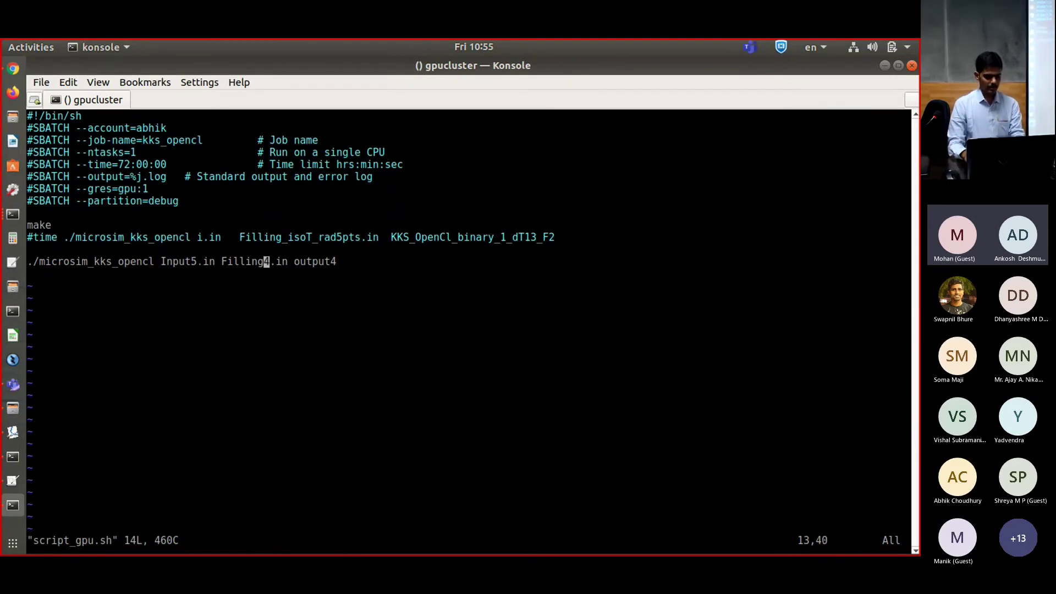
key("Right")
key("Right")
key("Right")
key("Right")
key("Right")
key("Right")
key("Right")
key("Right")
key("Right")
key("Right")
key("Right")
key("Right")
key("Left")
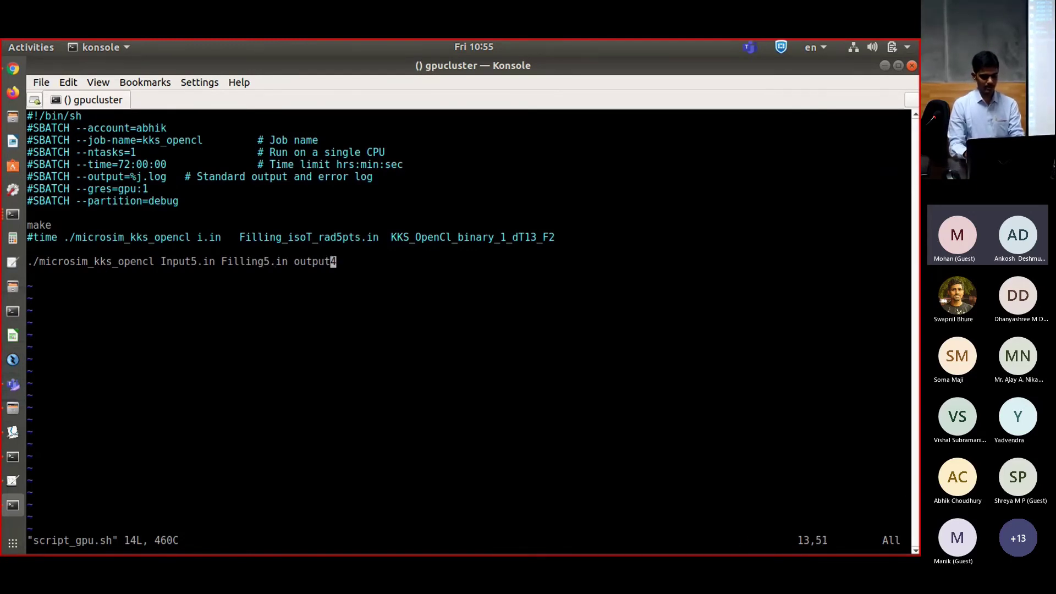
type(":wq")
key("Return")
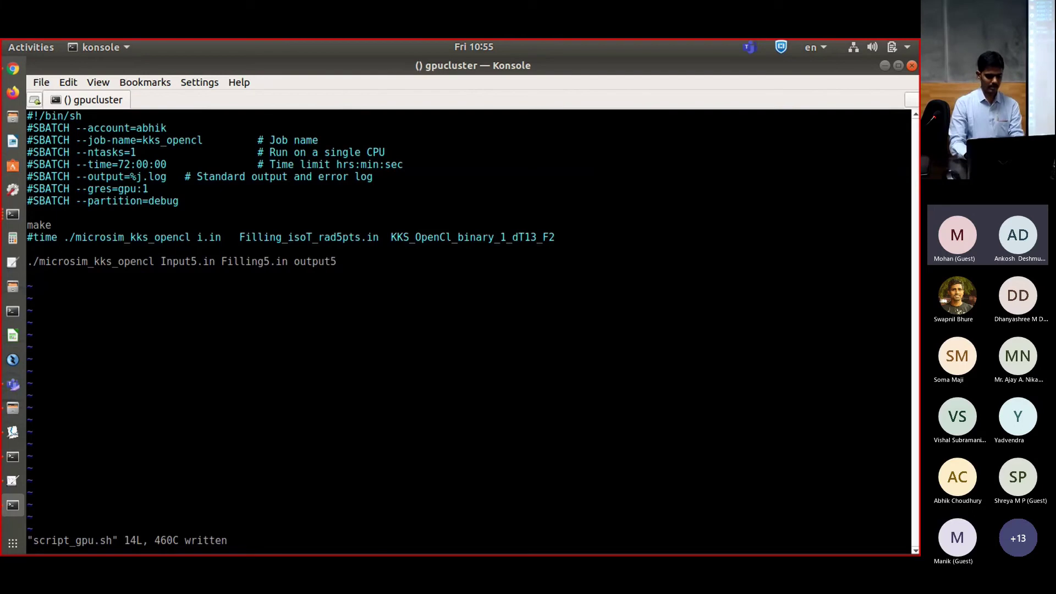
List the folder's files and submit script_gpu.sh as a batch job with sbatch.
type("ls")
key("Return")
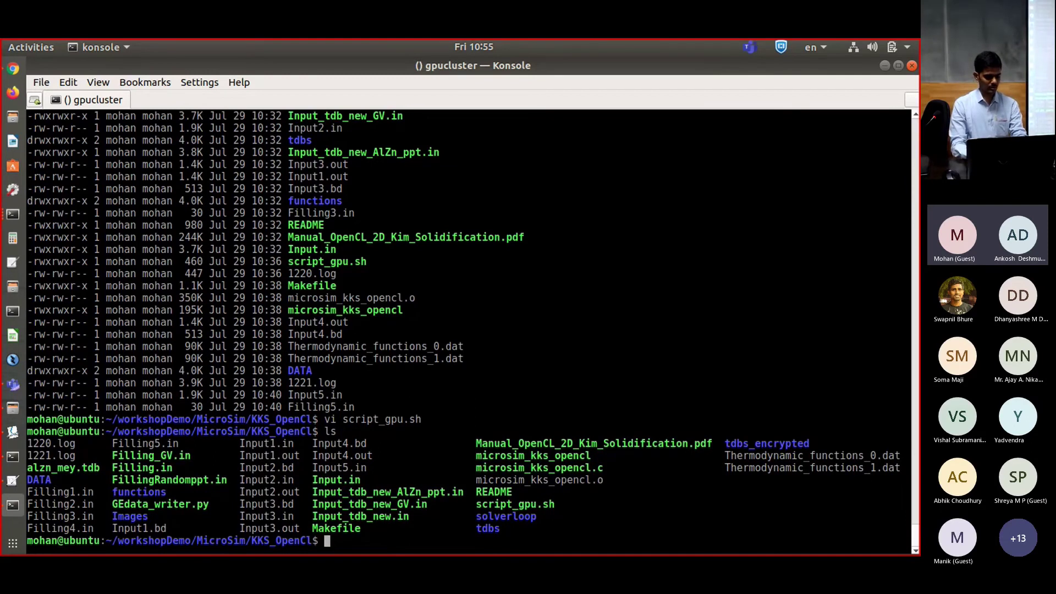
type("sbatch ")
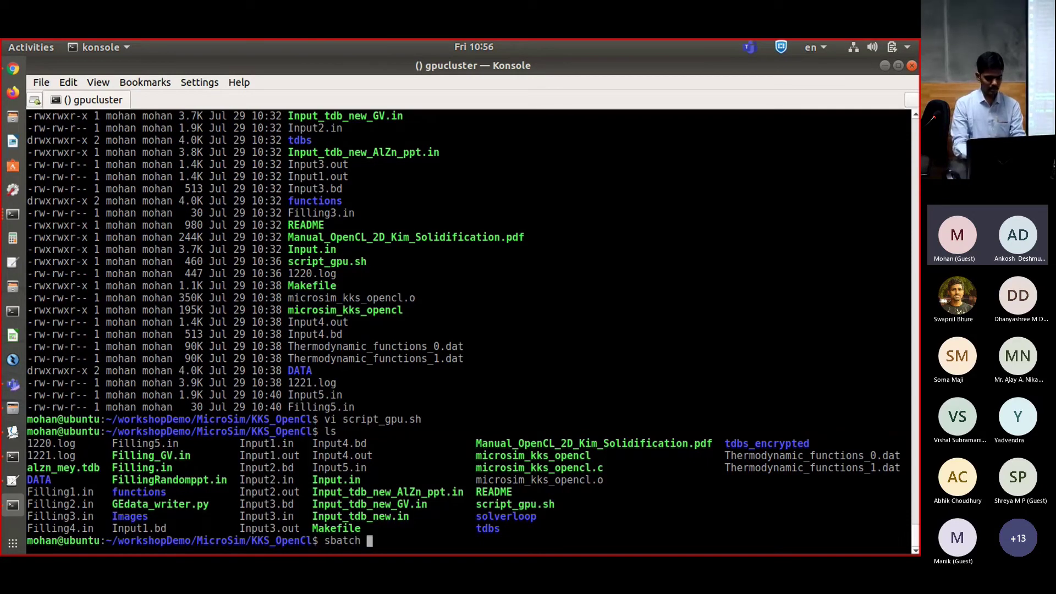
type("script_gpu.sh")
key("Return")
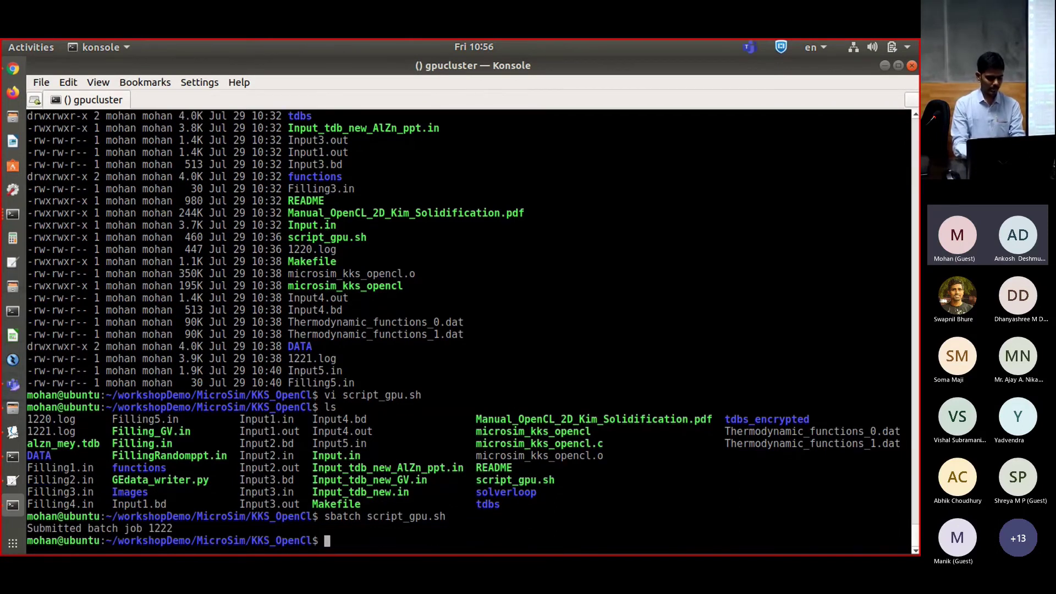
Check the job queue with squeue and examine the submitted job's ID, name and user.
type("squeue")
key("Return")
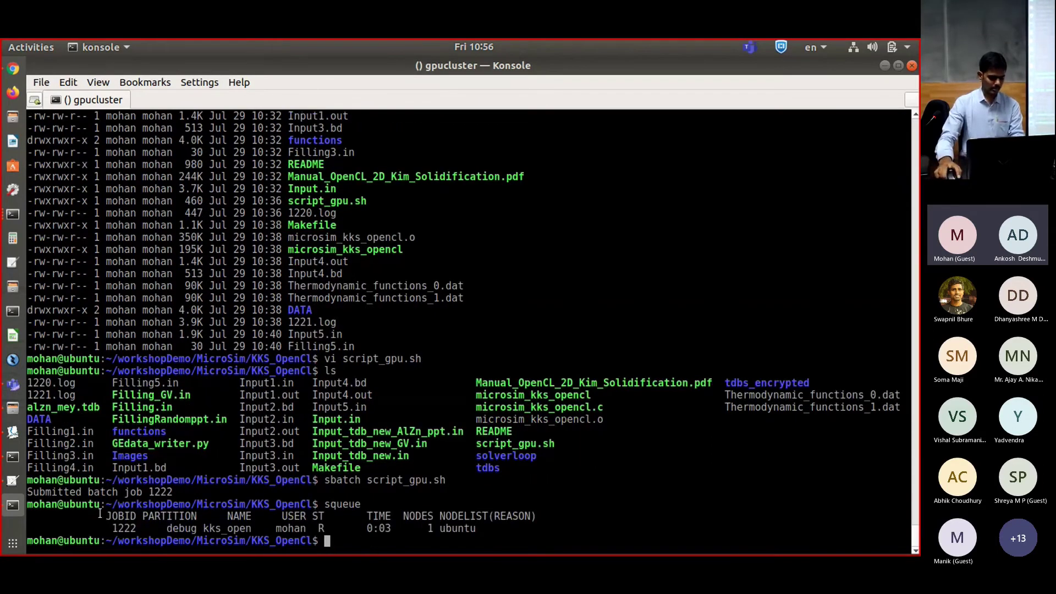
double_click(124, 528)
left_click(273, 528)
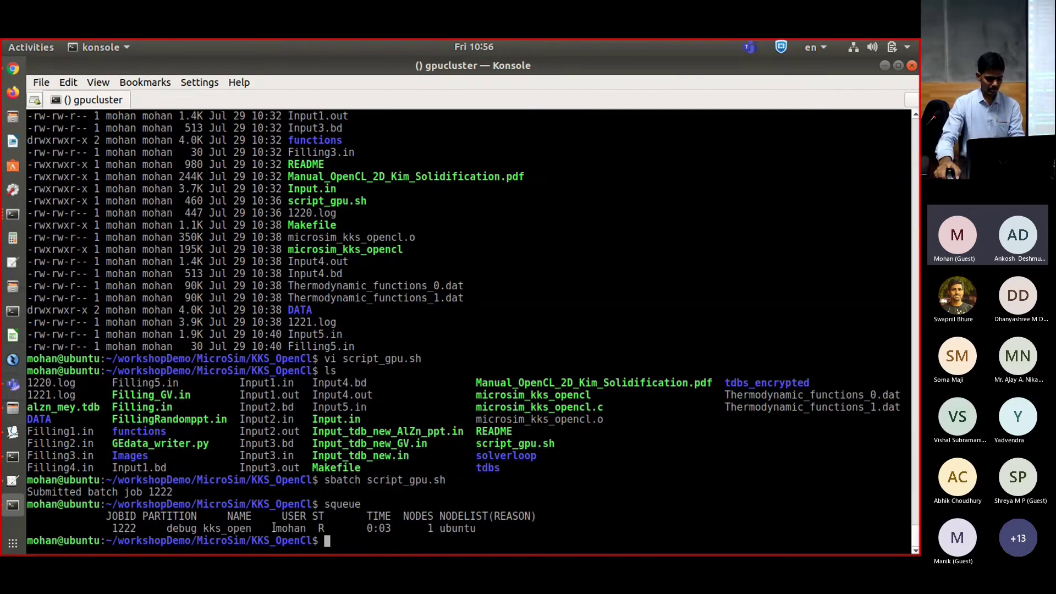
double_click(277, 528)
left_click(224, 532)
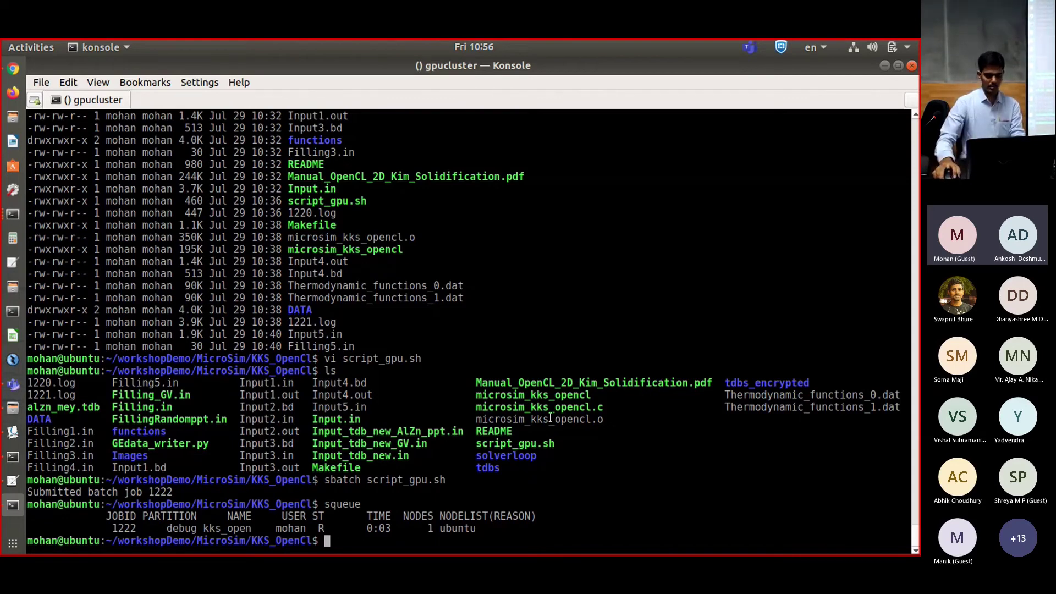
Switch to Dolphin and open its embedded terminal in the local MicroSim folder with an empty command line.
left_click(884, 67)
key("F4")
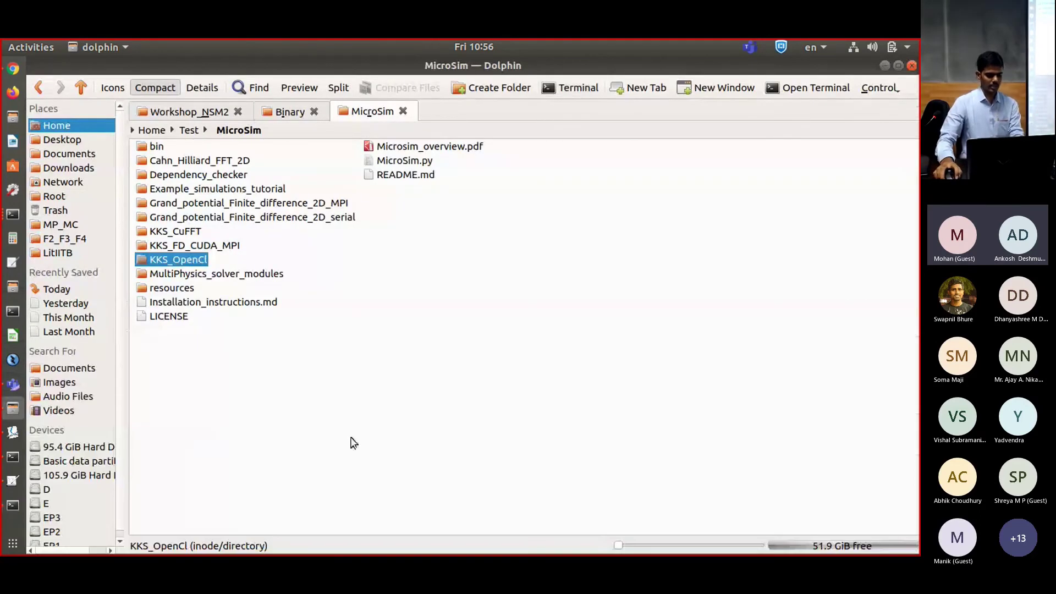
left_click(511, 301)
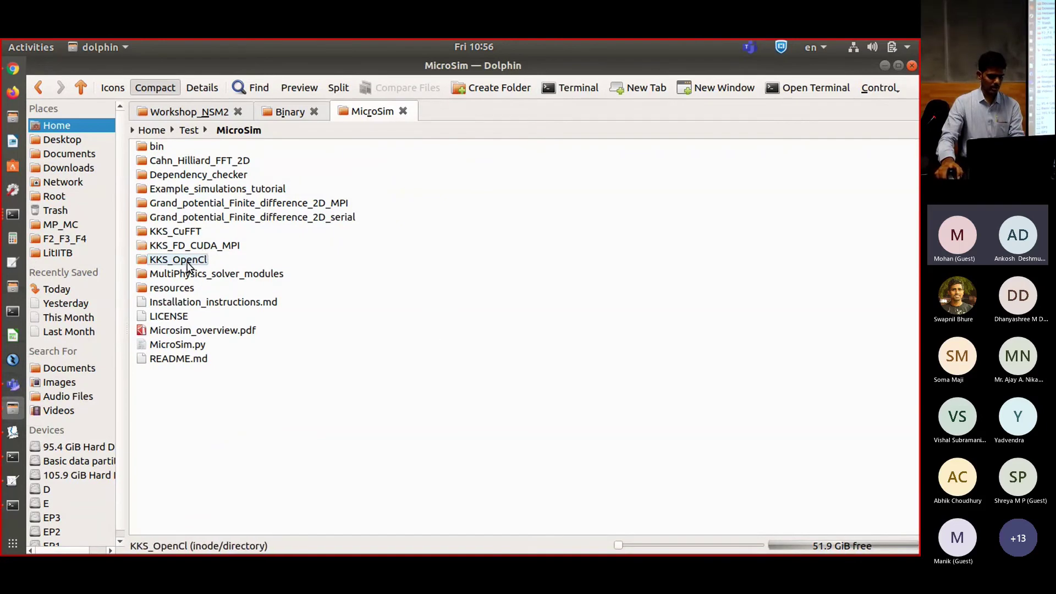
key("F4")
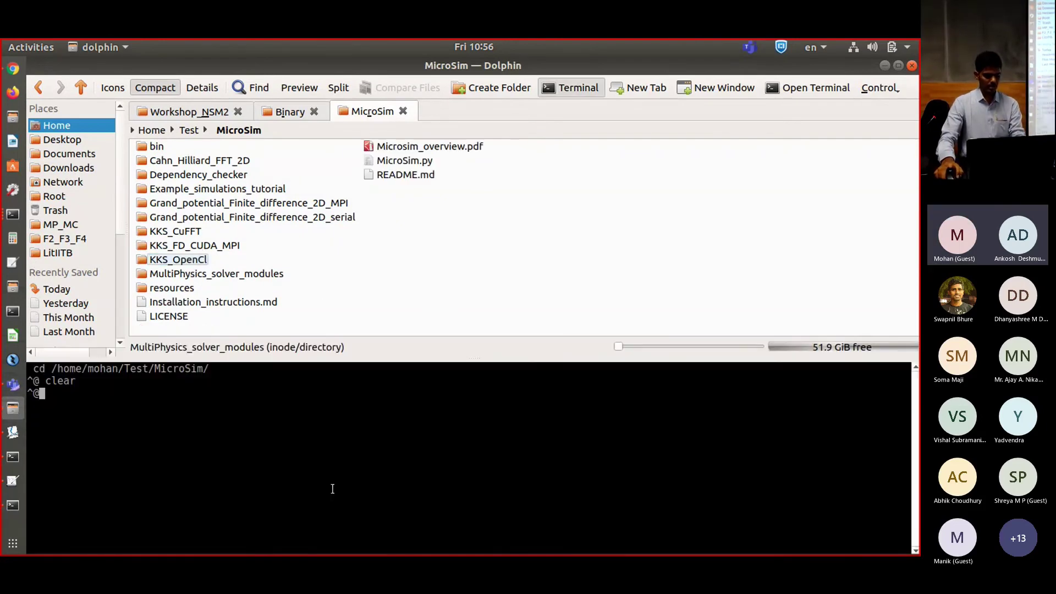
type("scp -r $PWD gpucluster:workshopDemo")
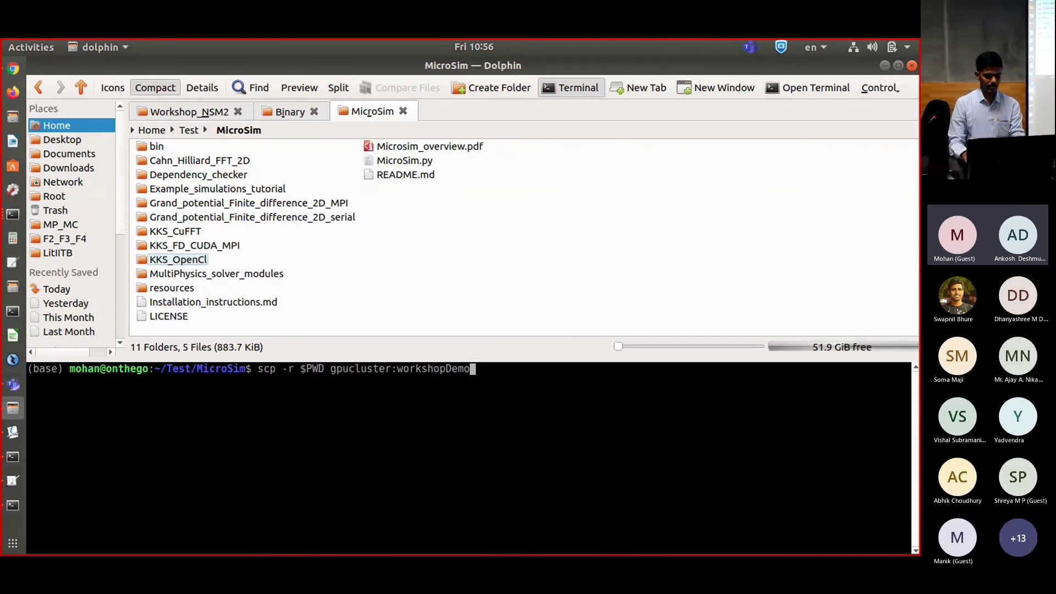
key("ctrl+u")
Launch the MicroSim graphical interface by running MicroSim.py with python3.
type("python")
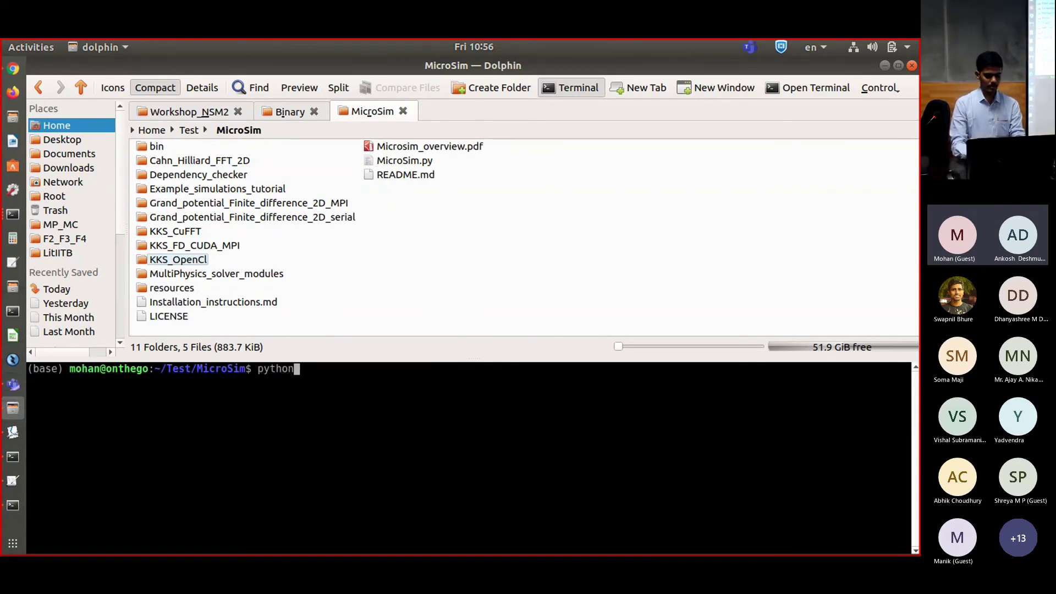
key("BackSpace")
type("3 Mi")
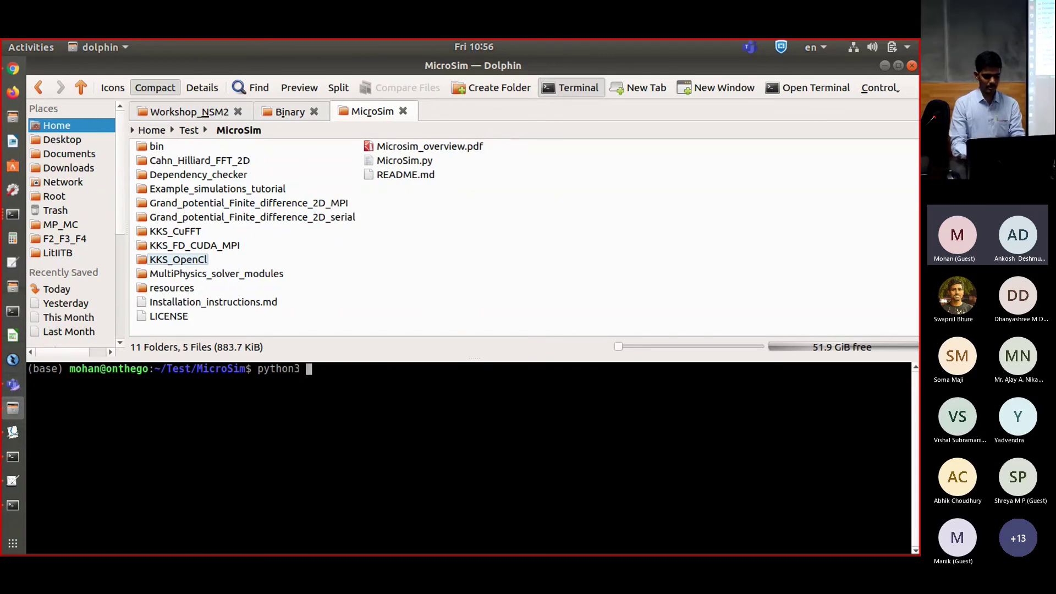
type("croSim.py")
key("Return")
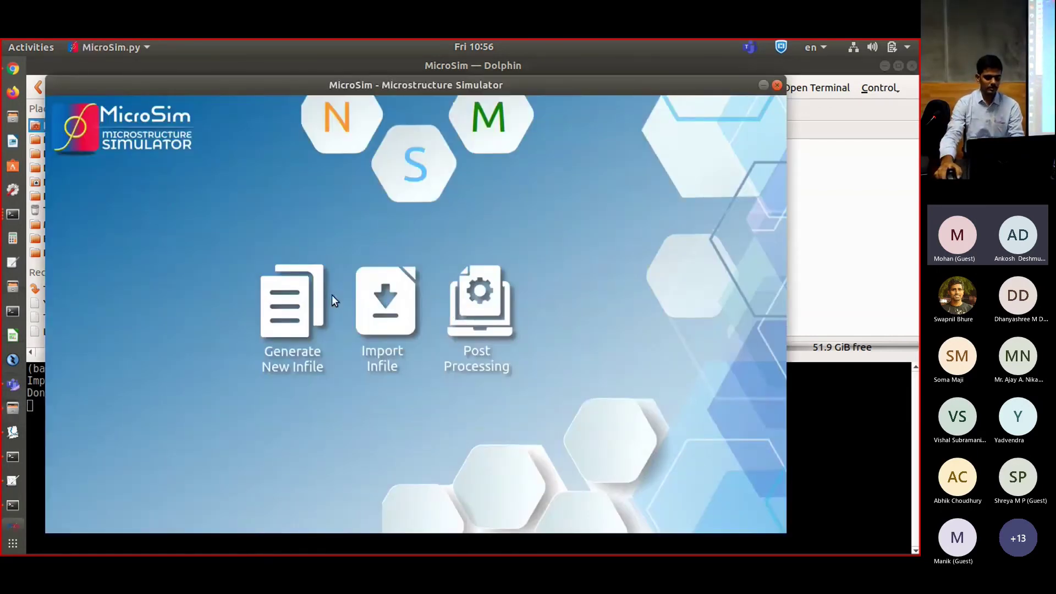
Import Input_tdb_new_AlZn_ppt.in from the KKS_OpenCl folder for the KKS GPU OpenCL model and check its geometry and discretization settings.
left_click(379, 304)
left_click(484, 345)
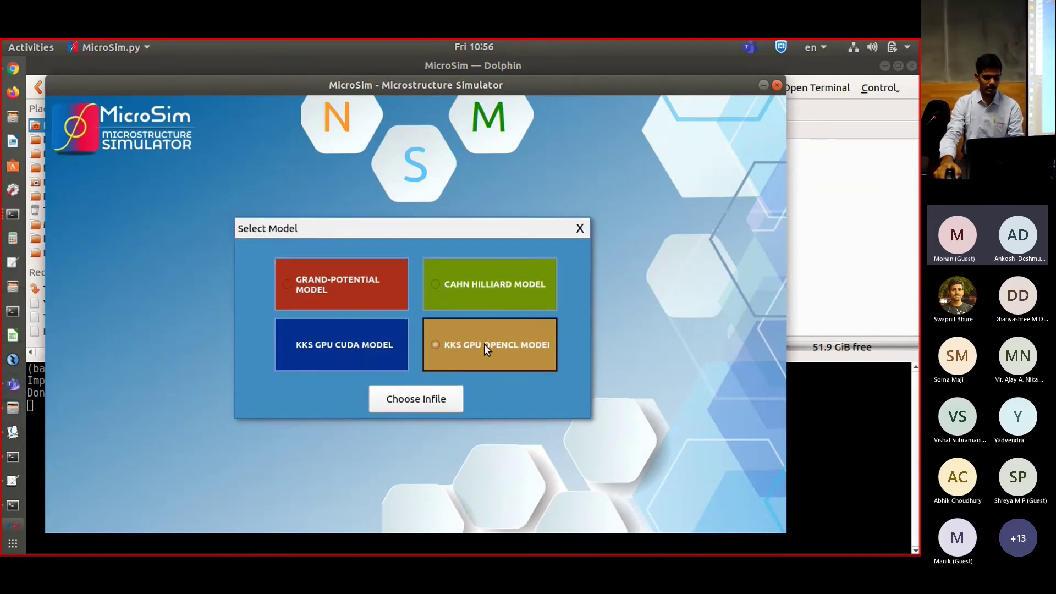
left_click(428, 402)
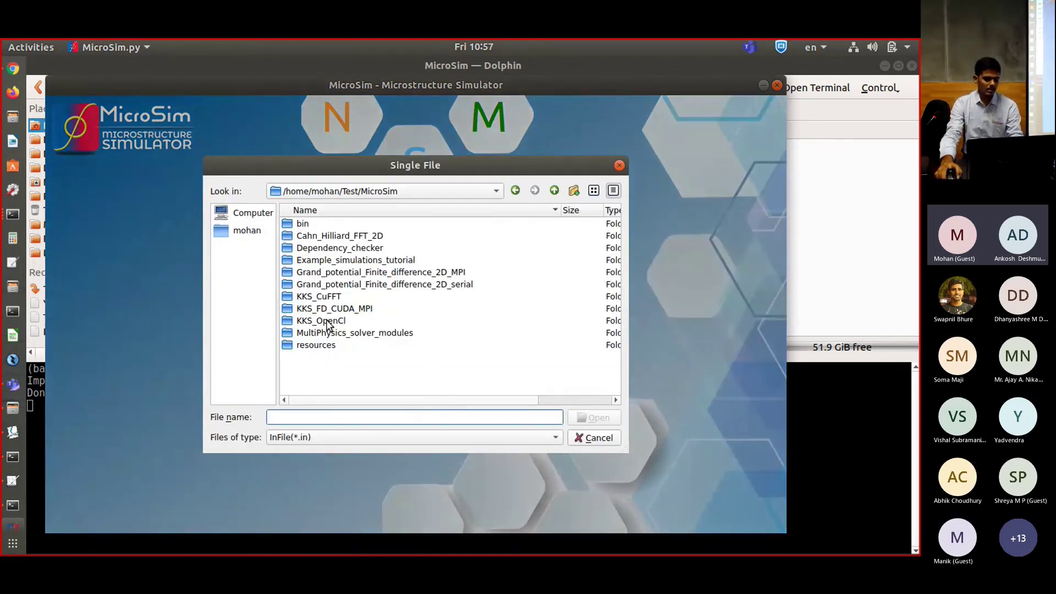
double_click(328, 323)
scroll(413, 294, "down", 2)
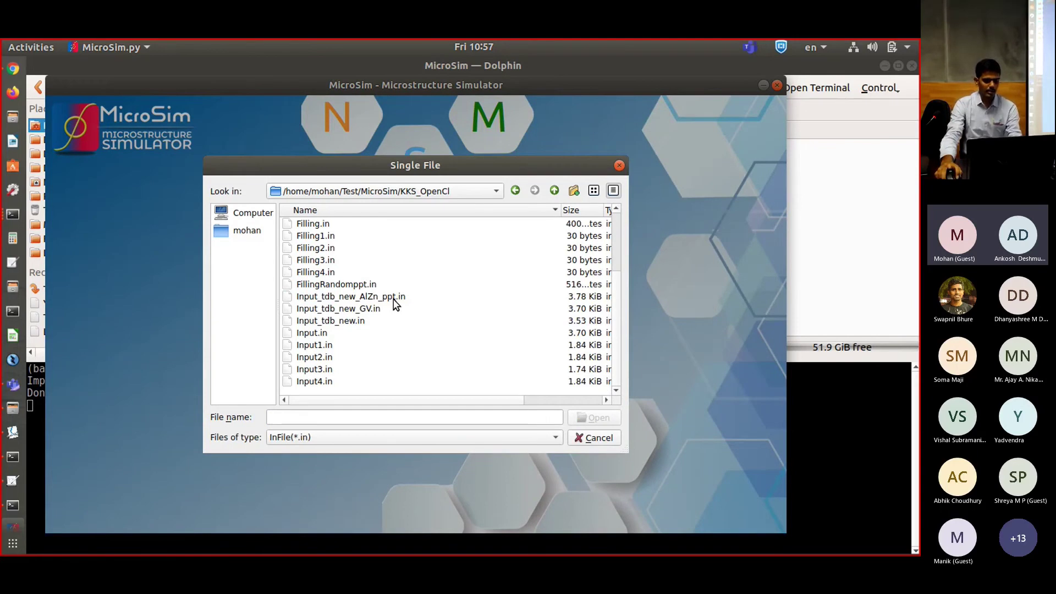
double_click(393, 302)
left_click(440, 352)
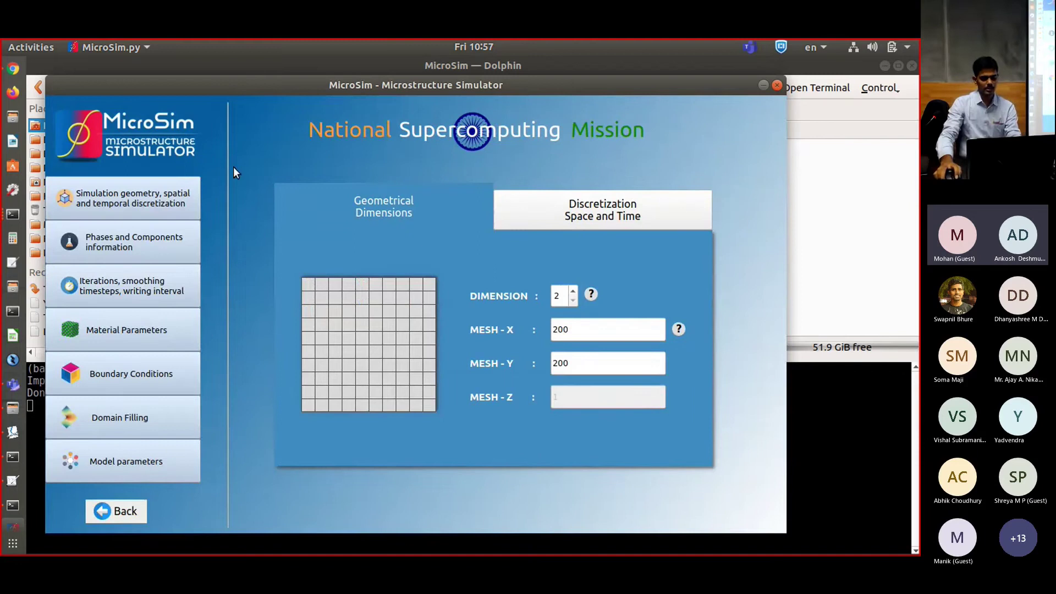
left_click(583, 221)
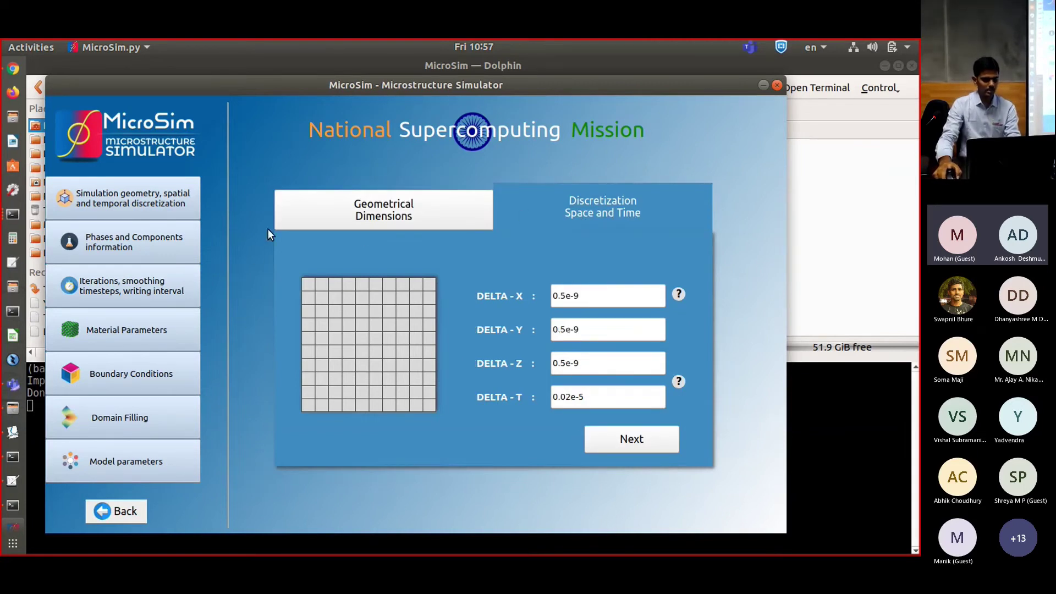
left_click(97, 209)
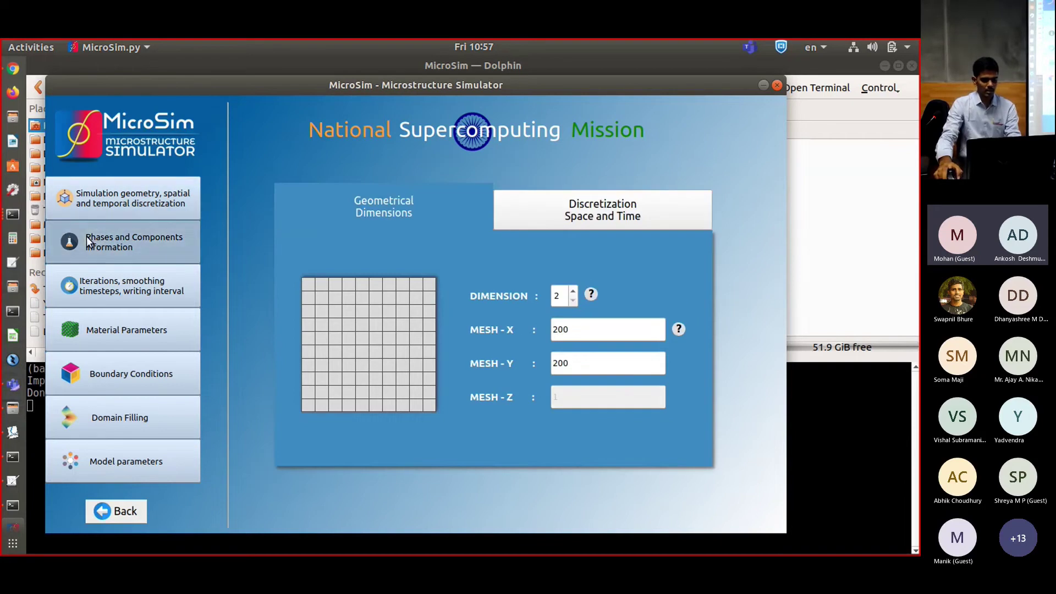
In the phases and components information, name the second phase beta and save the component names Al and Zn.
left_click(110, 241)
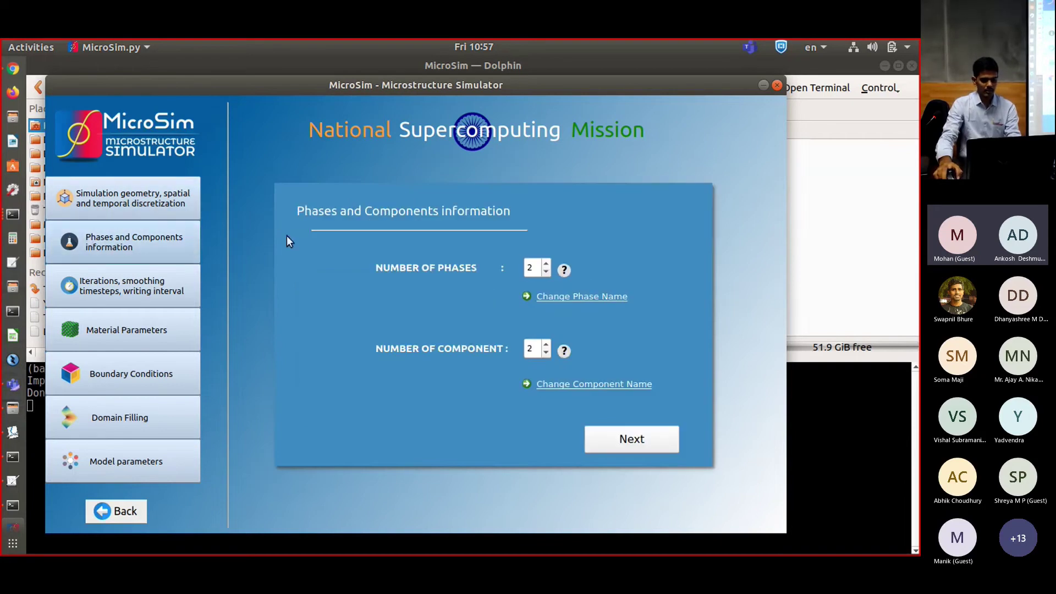
left_click(556, 296)
left_click_drag(443, 309, 364, 313)
type("beta")
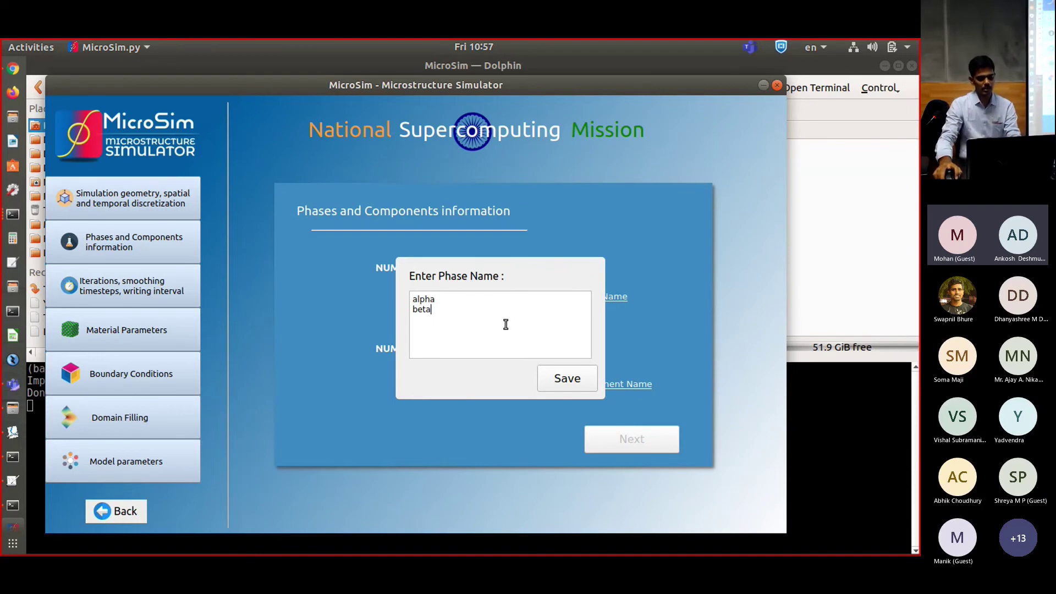
left_click(568, 385)
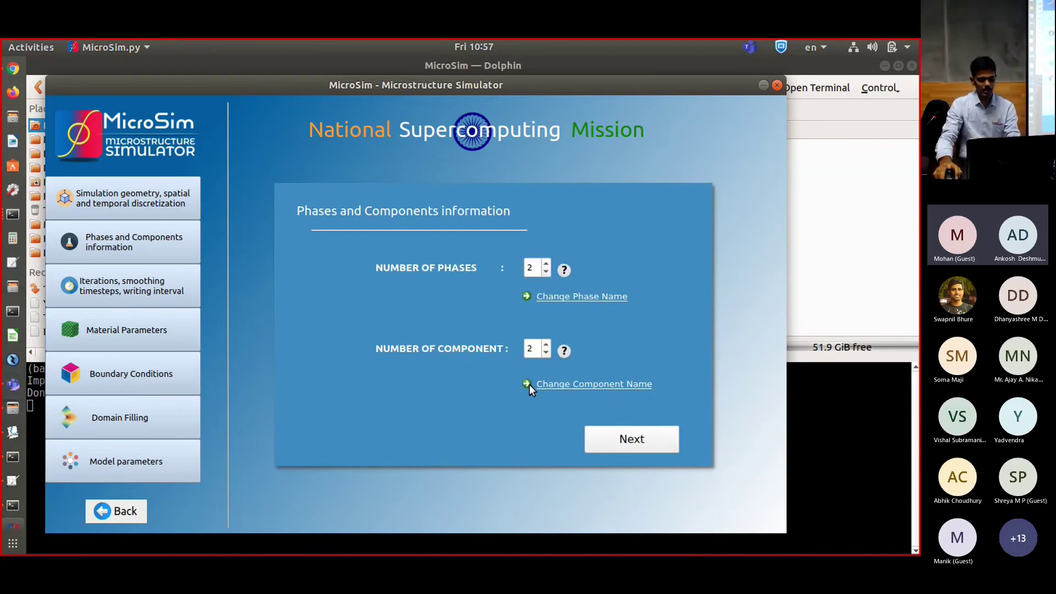
left_click(557, 385)
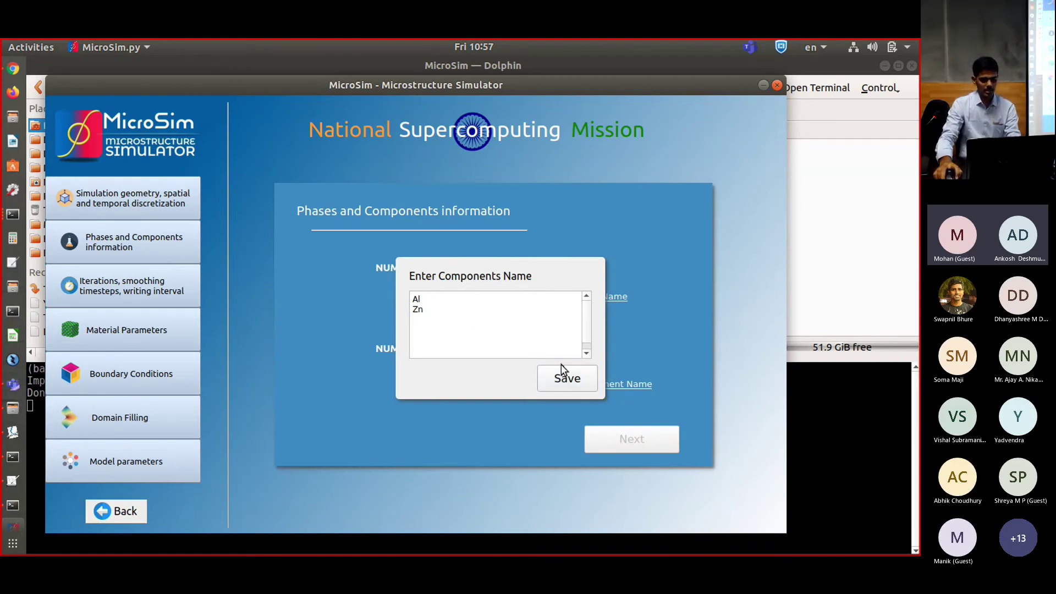
left_click(564, 378)
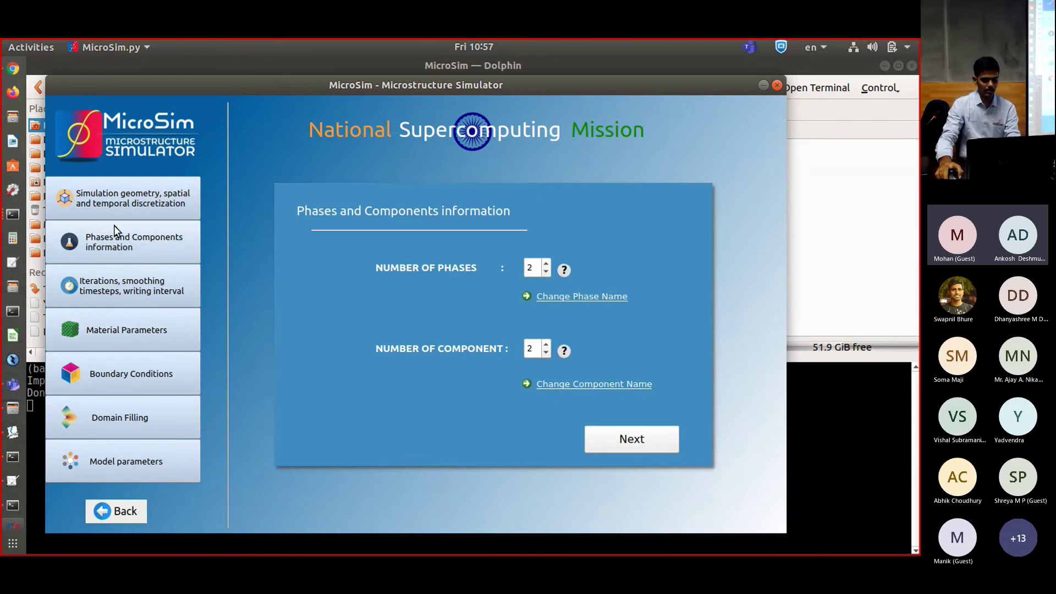
left_click(602, 438)
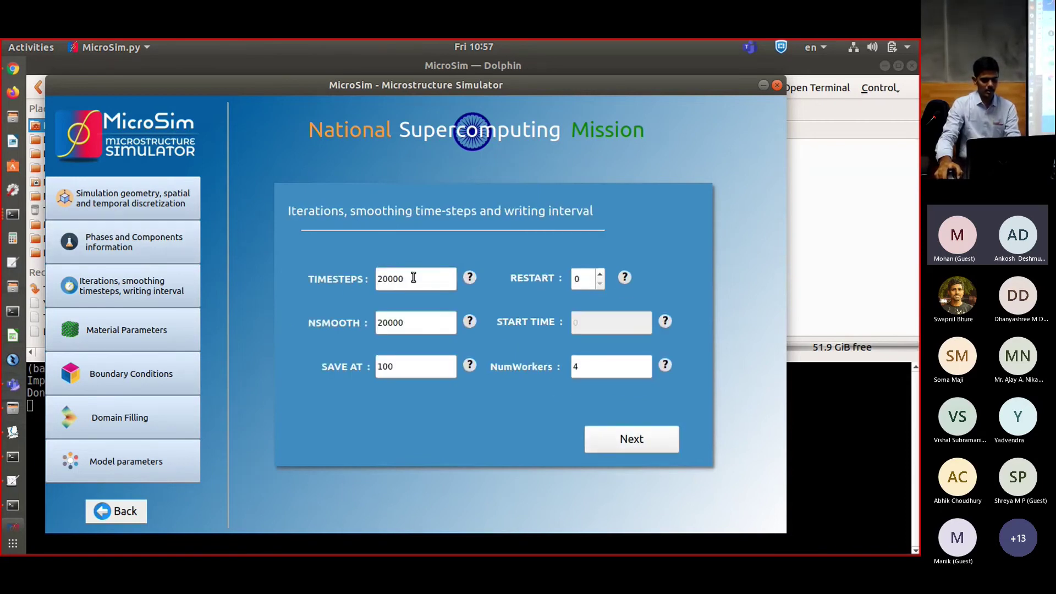
Set NSMOOTH to 10 and NumWorkers to 1 in the iteration settings, and continue to the material parameters.
left_click(393, 323)
left_click_drag(430, 321, 332, 322)
key("BackSpace")
type("10")
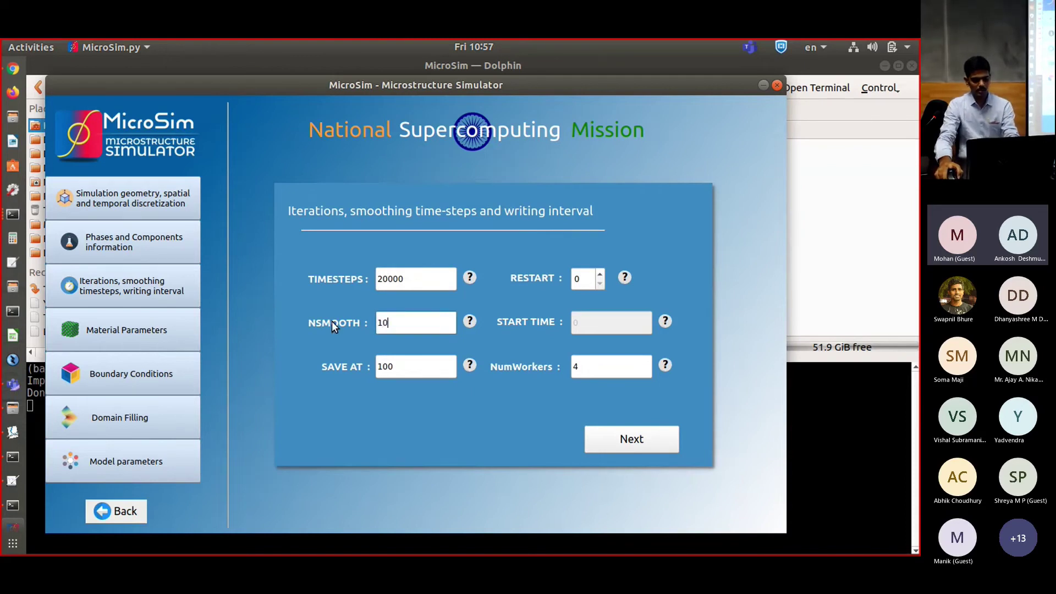
left_click(403, 363)
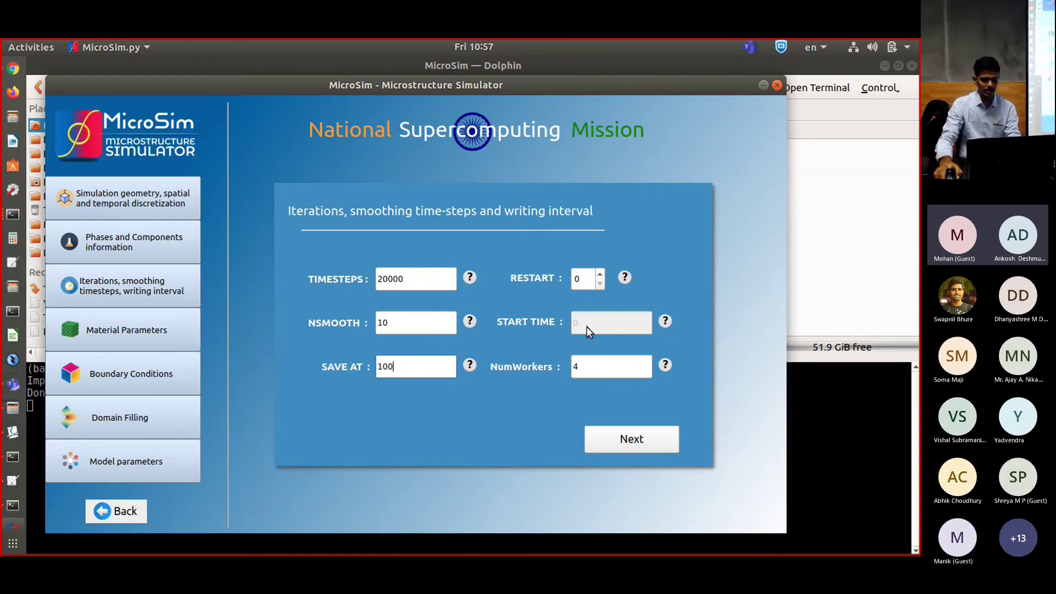
double_click(622, 365)
type("1")
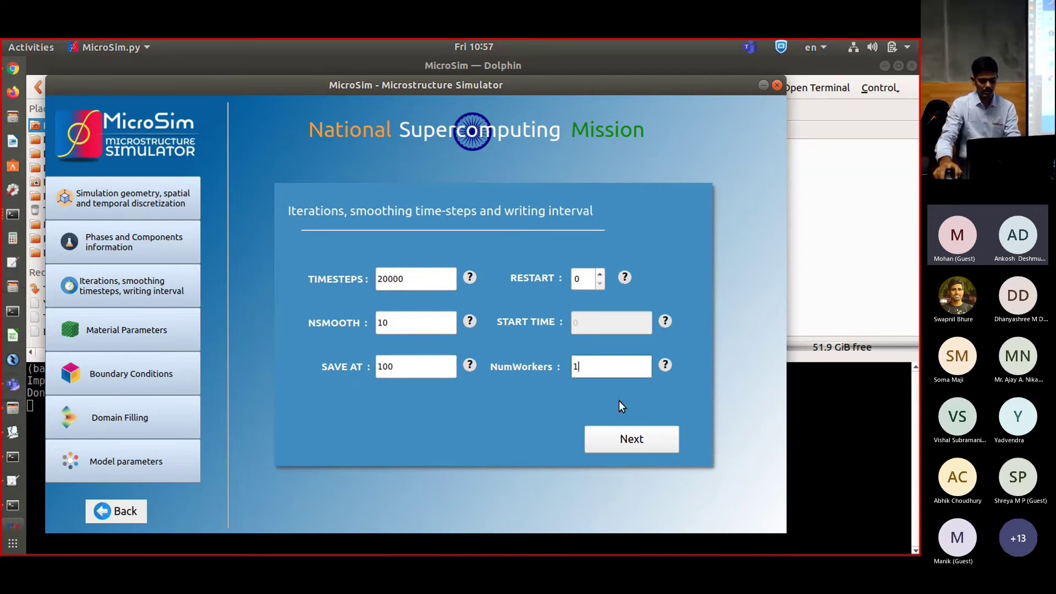
left_click(639, 444)
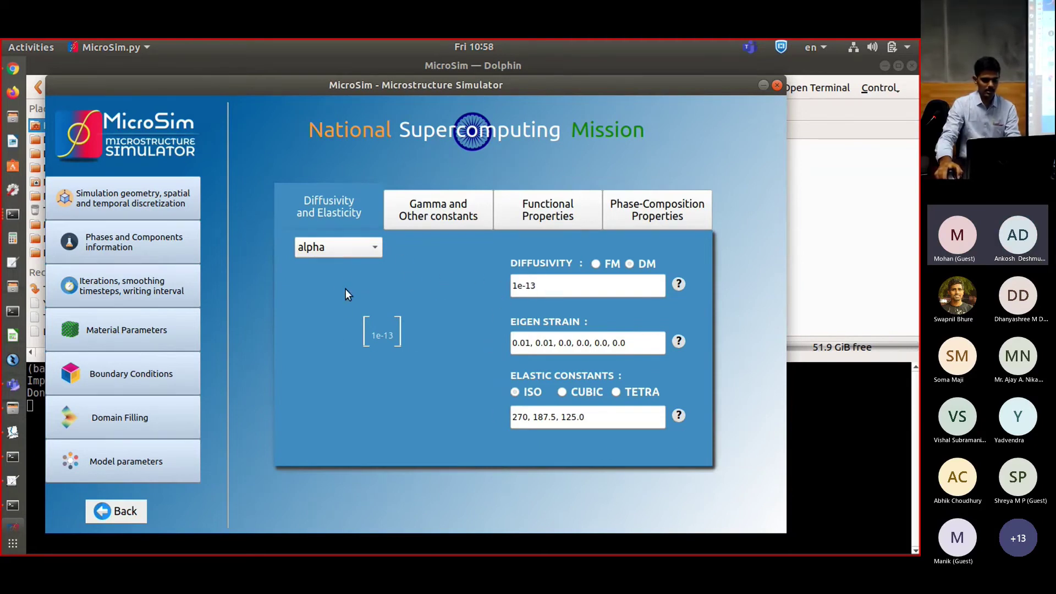
Examine the material parameters: beta's diffusivity and elasticity, the gamma constants, the TDB phases and the phase-composition table.
left_click(355, 253)
left_click(350, 269)
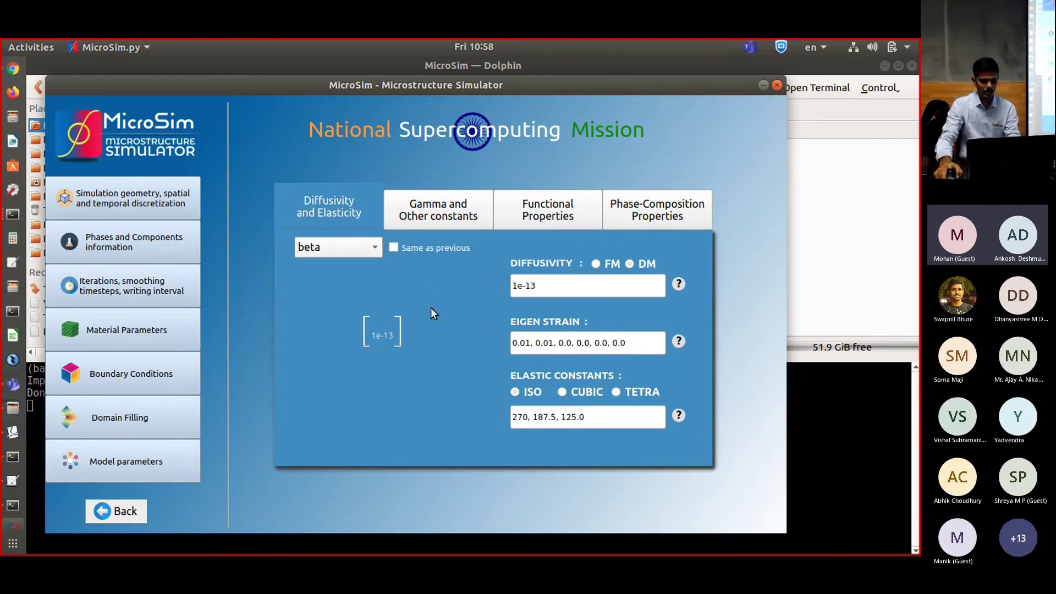
left_click(436, 210)
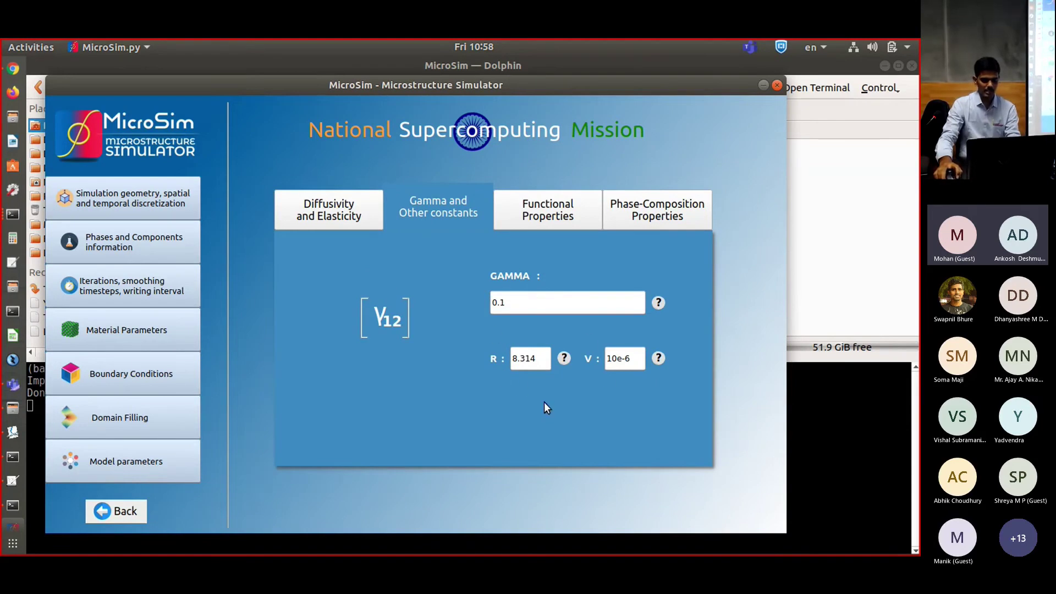
left_click(539, 213)
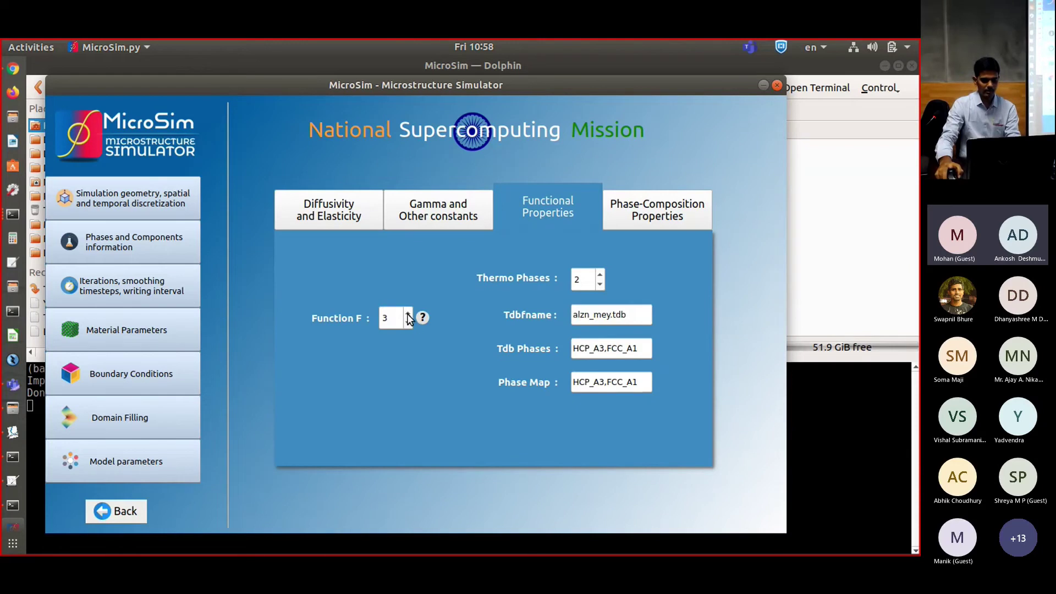
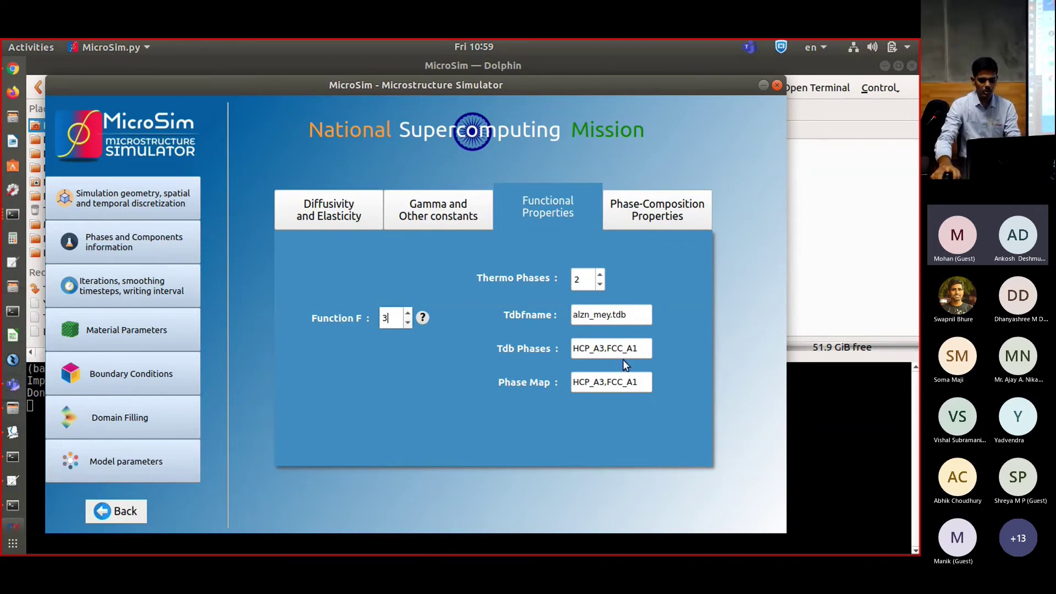
double_click(590, 349)
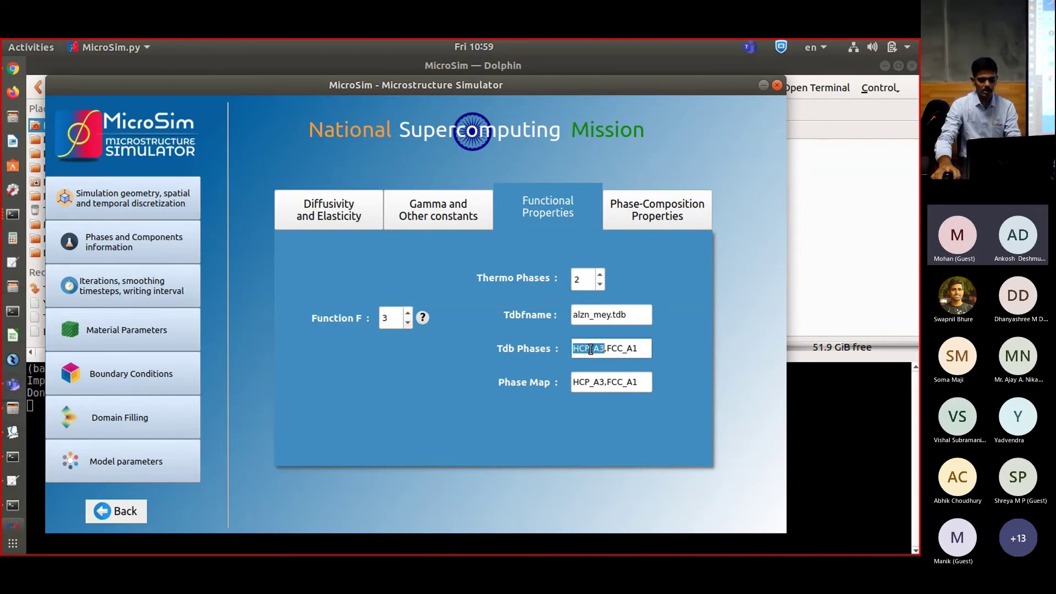
double_click(624, 349)
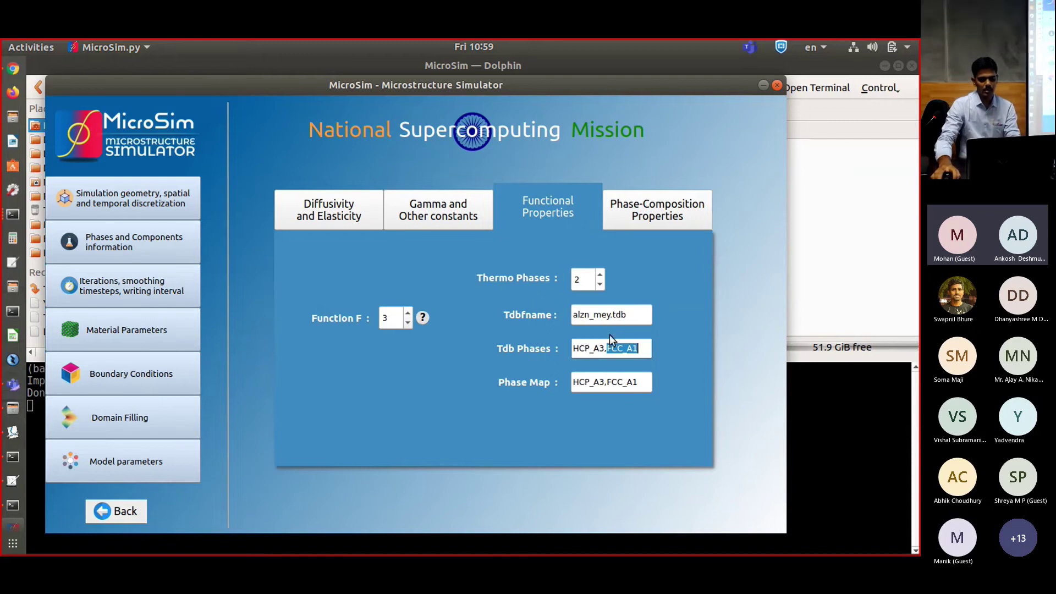
left_click(641, 215)
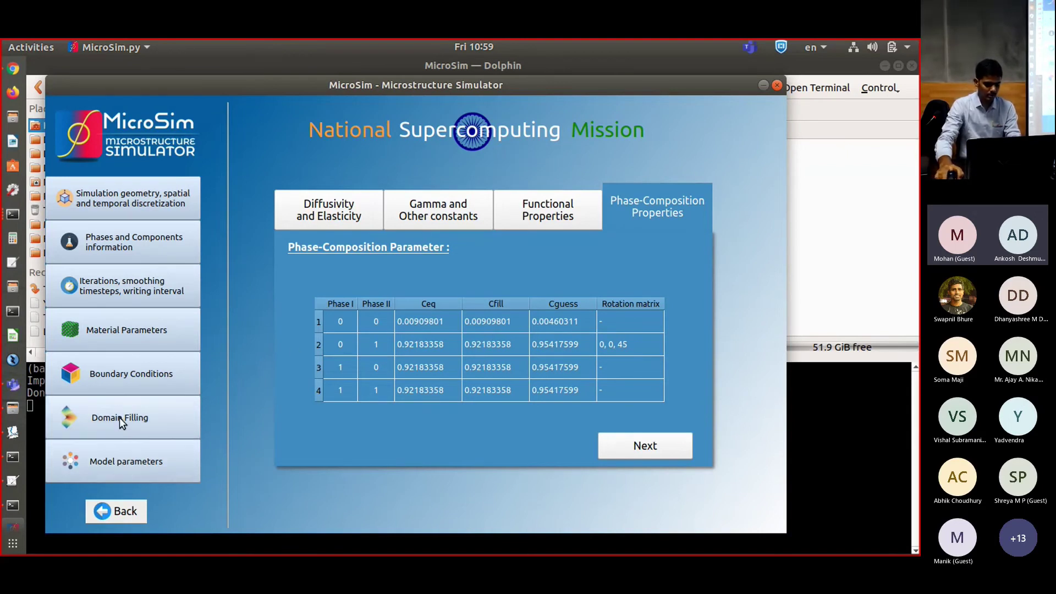
Mark the periodic (PBC) boundary values for Phi on all sides and reuse them for mu and c.
left_click(113, 375)
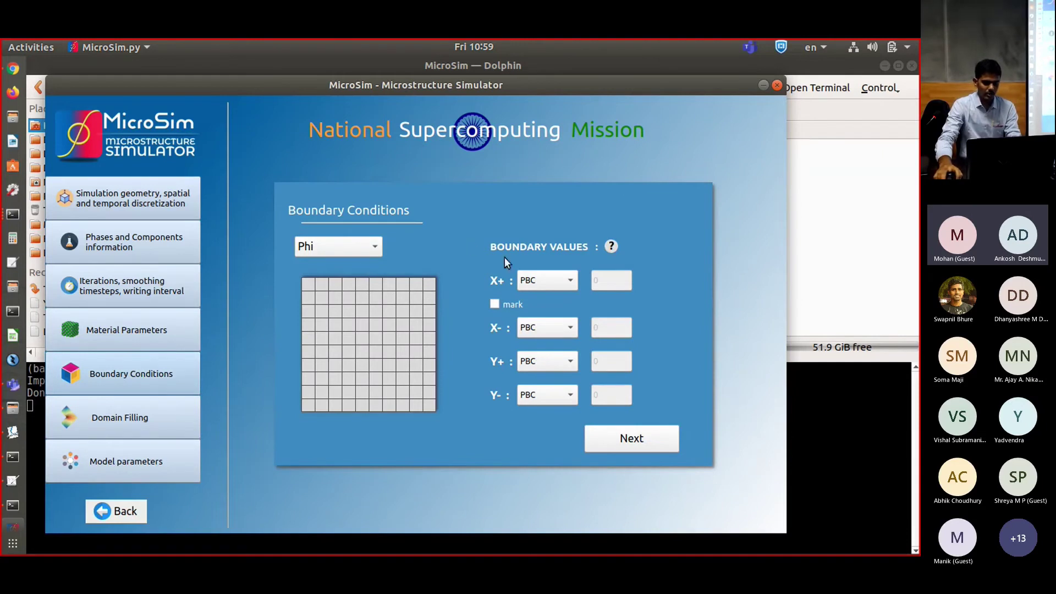
left_click(494, 304)
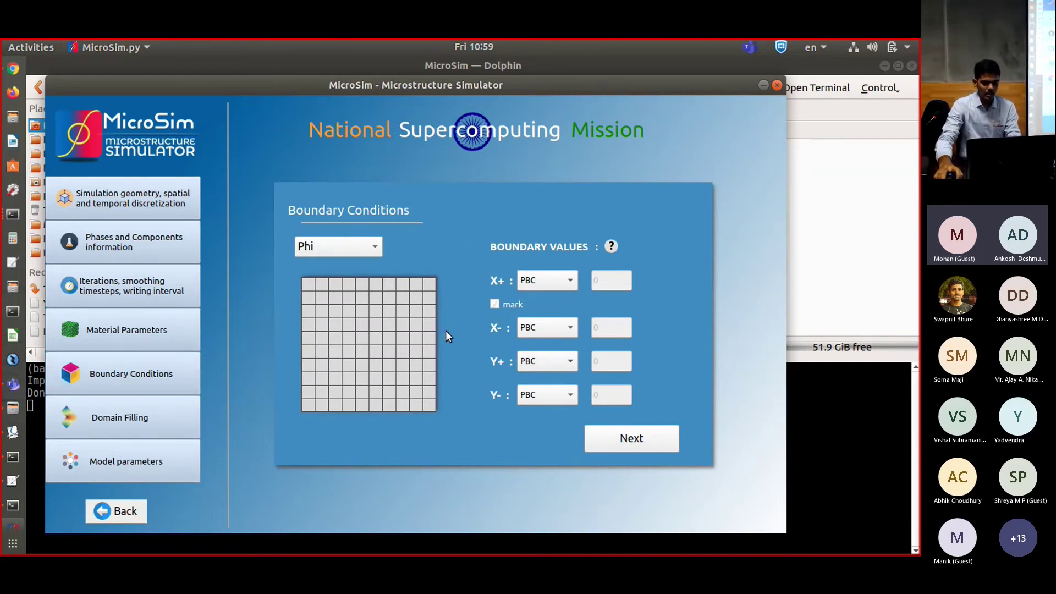
left_click(340, 250)
left_click(341, 265)
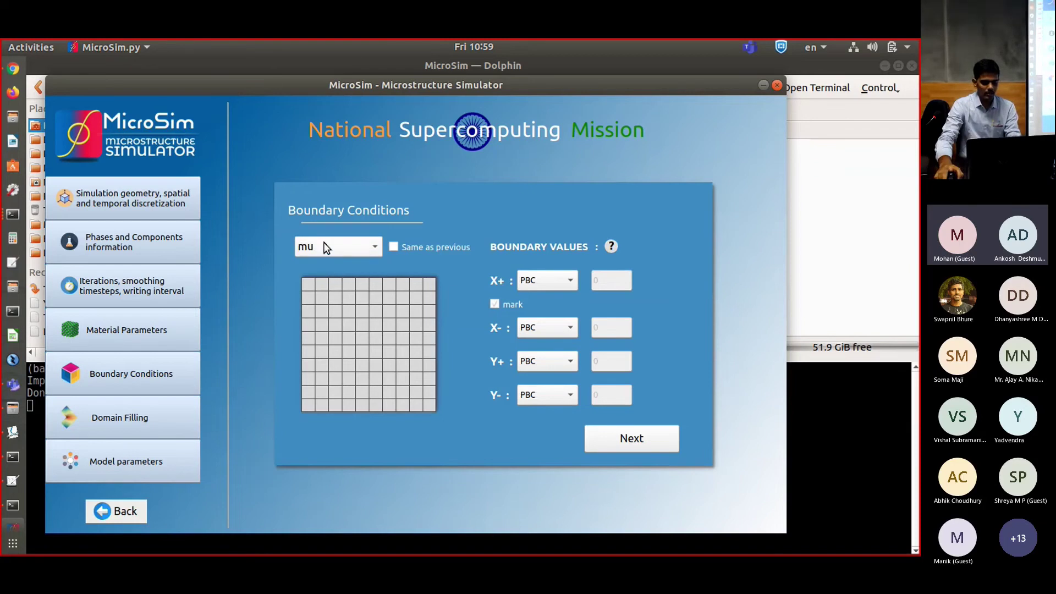
left_click(325, 246)
left_click(325, 246)
left_click(394, 247)
left_click(378, 252)
left_click(343, 265)
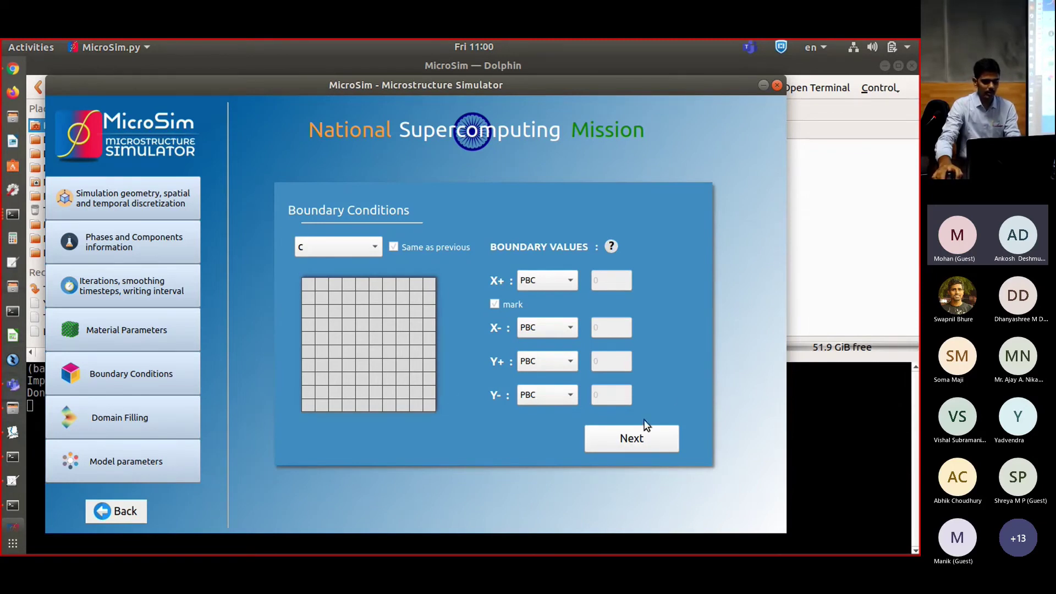
left_click(648, 436)
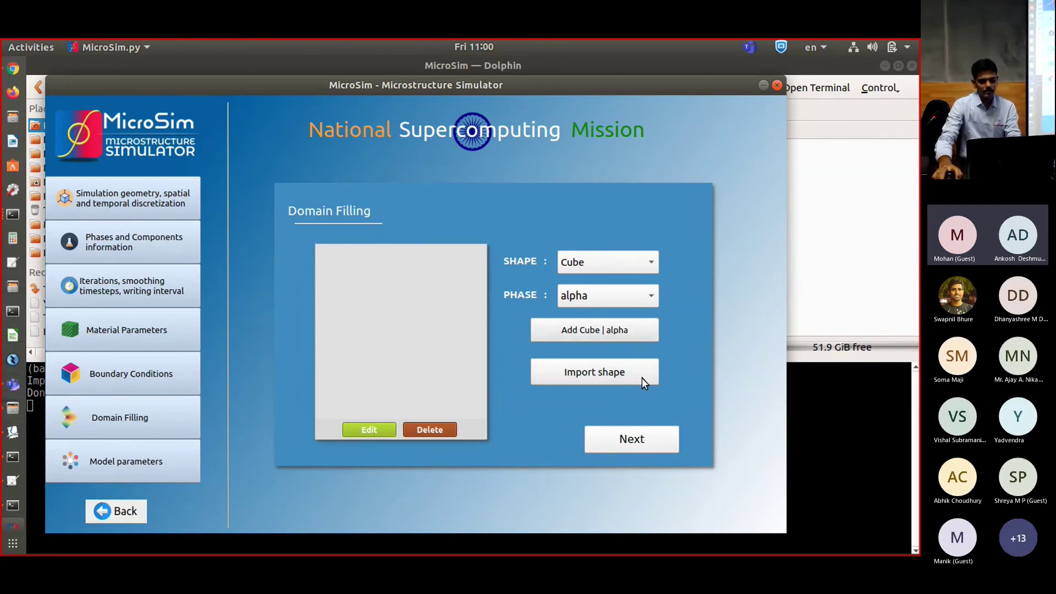
Import the domain filling shape from FillingRandomppt.in in the KKS_OpenCl folder and continue to the model parameters.
left_click(628, 375)
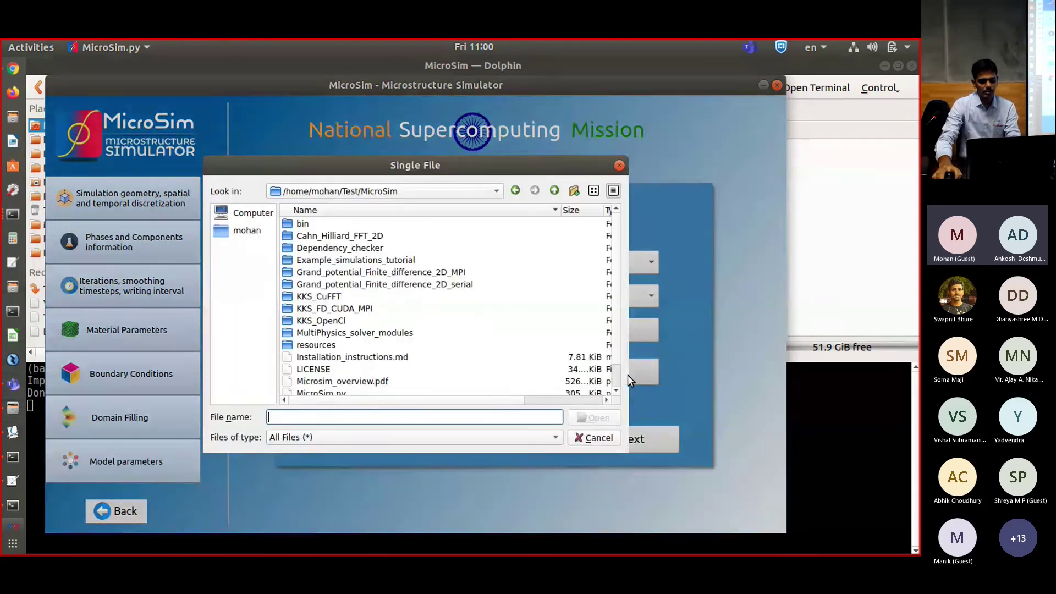
scroll(460, 311, "down", 1)
double_click(331, 297)
scroll(426, 328, "down", 2)
scroll(426, 328, "up", 1)
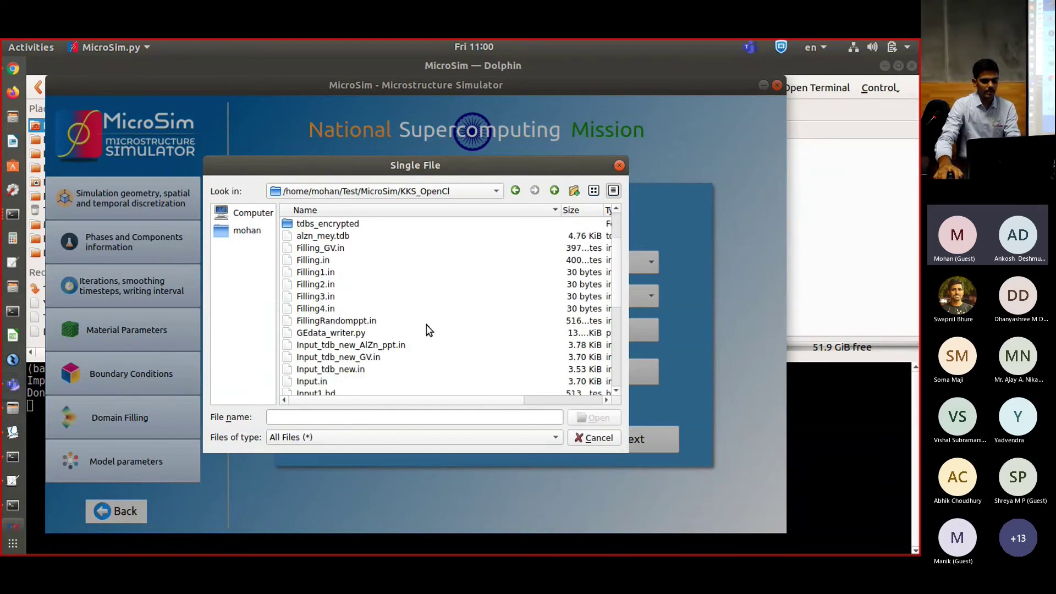
left_click(358, 322)
left_click(593, 418)
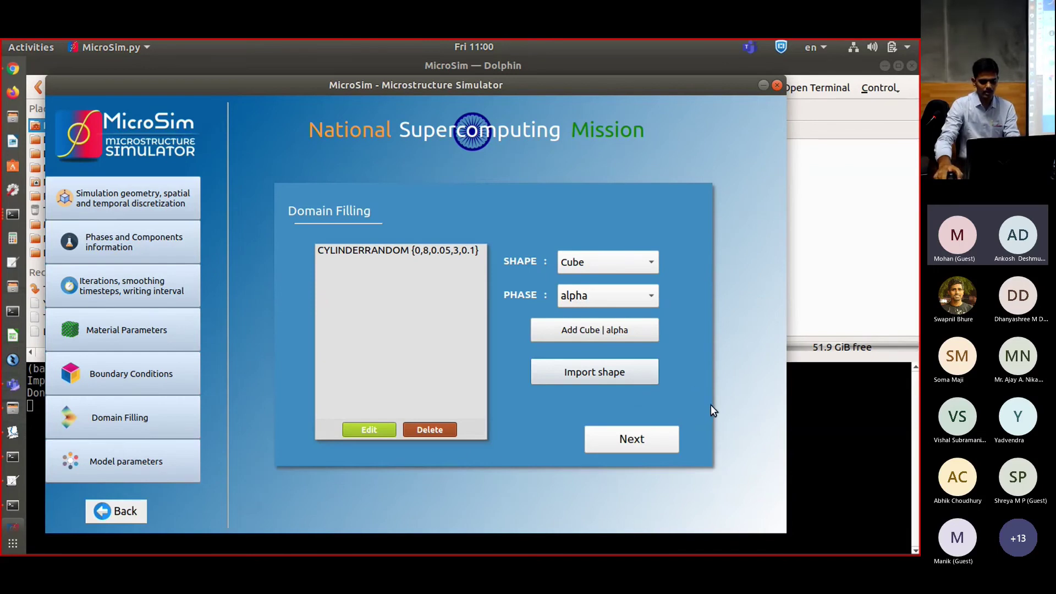
left_click(672, 445)
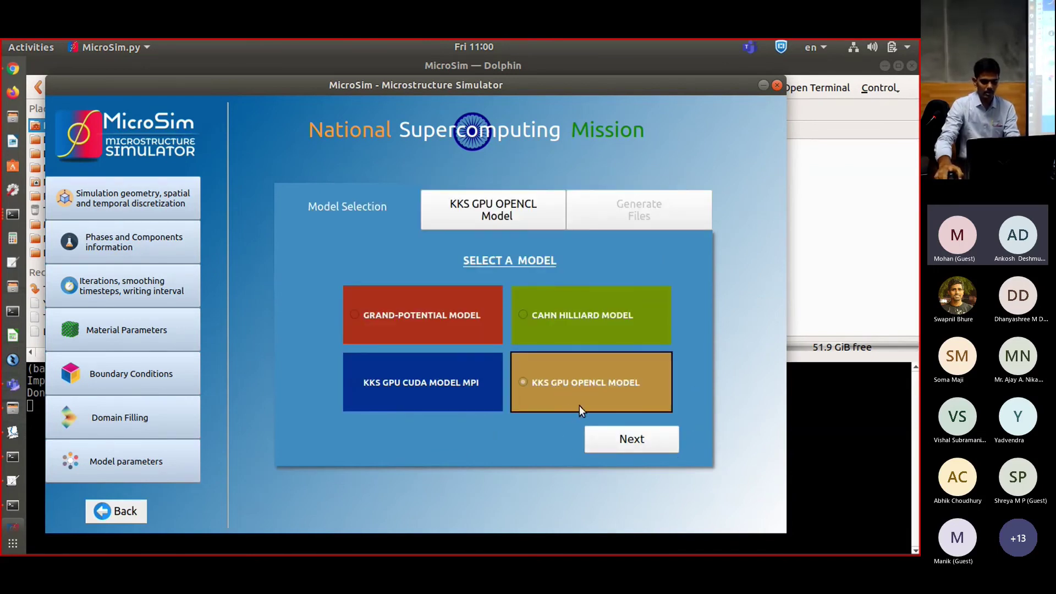
Keep the KKS GPU OpenCL model, review its simulation type, phase-field, noise and Kim model parameters, and continue to file generation.
left_click(609, 437)
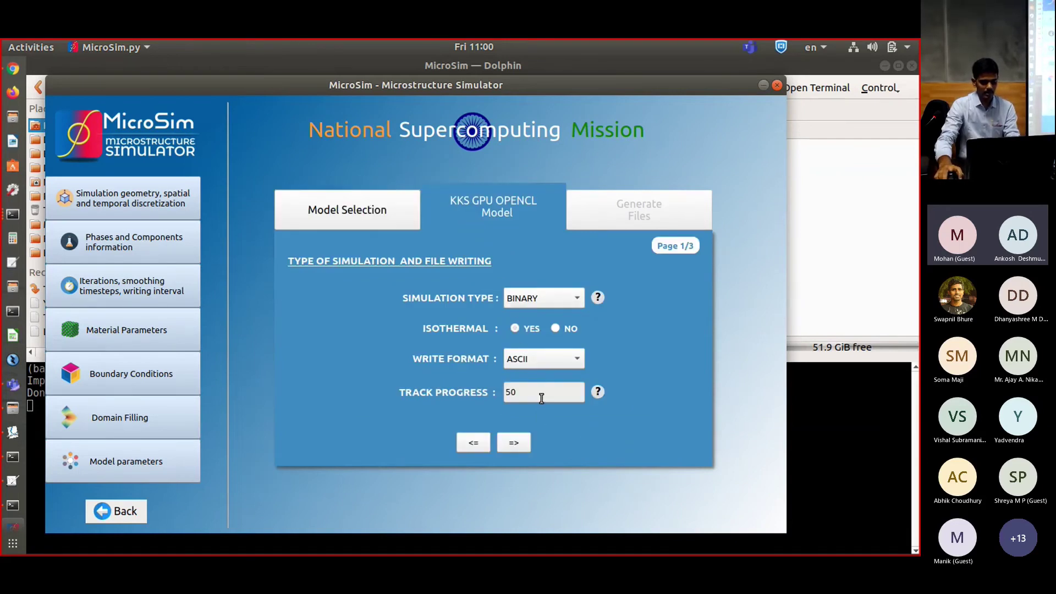
left_click(516, 443)
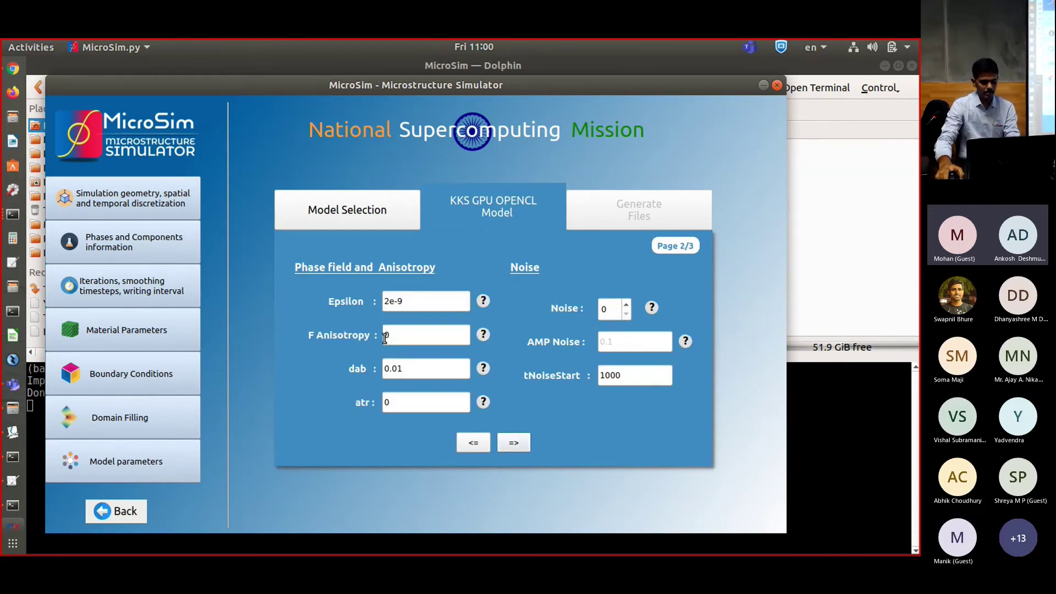
left_click(389, 302)
left_click_drag(388, 301, 384, 302)
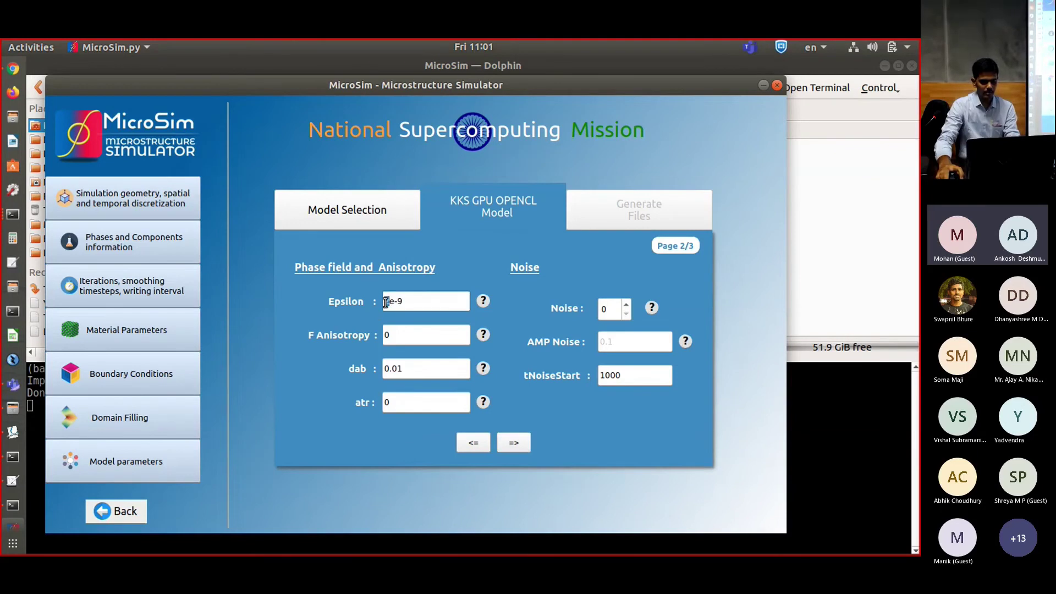
left_click(427, 337)
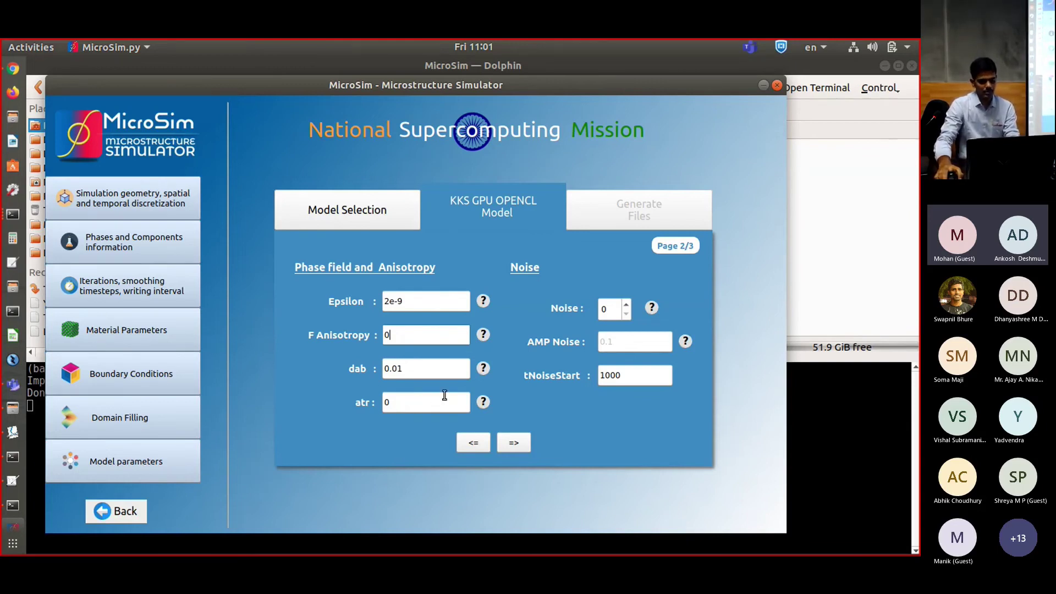
left_click(634, 374)
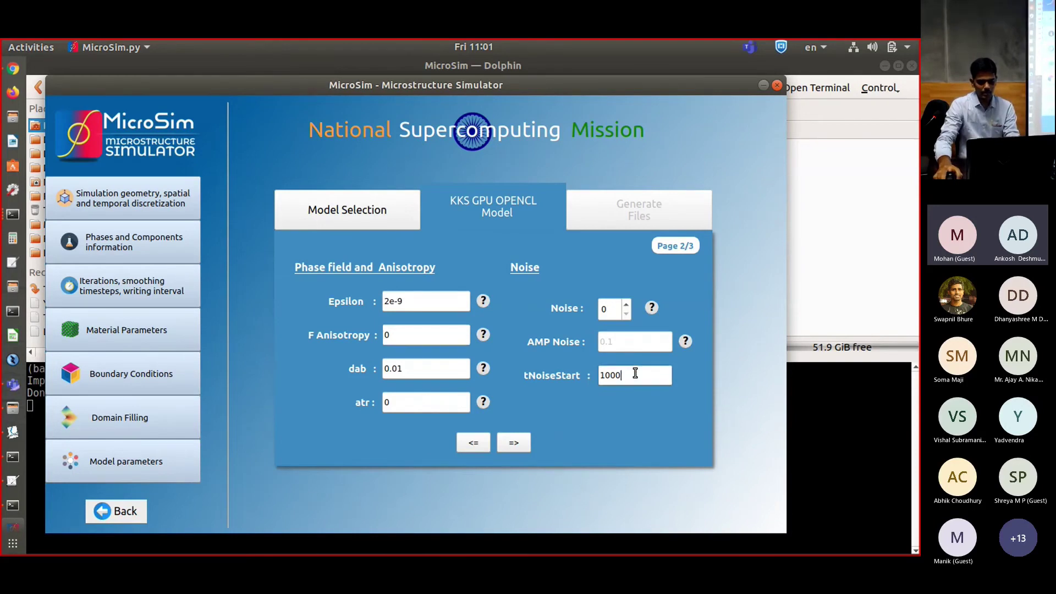
left_click(511, 442)
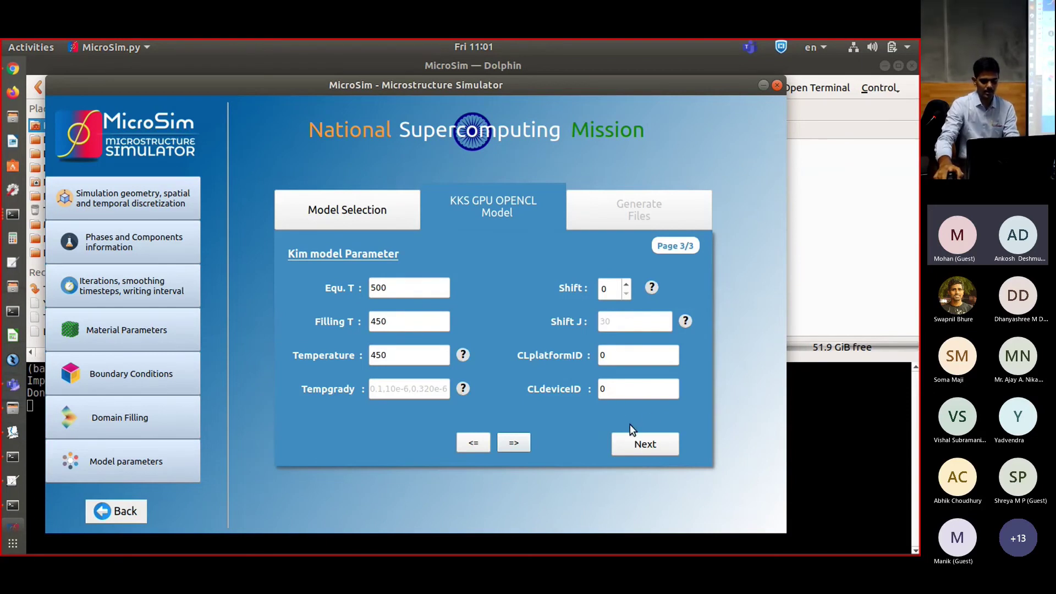
left_click(646, 442)
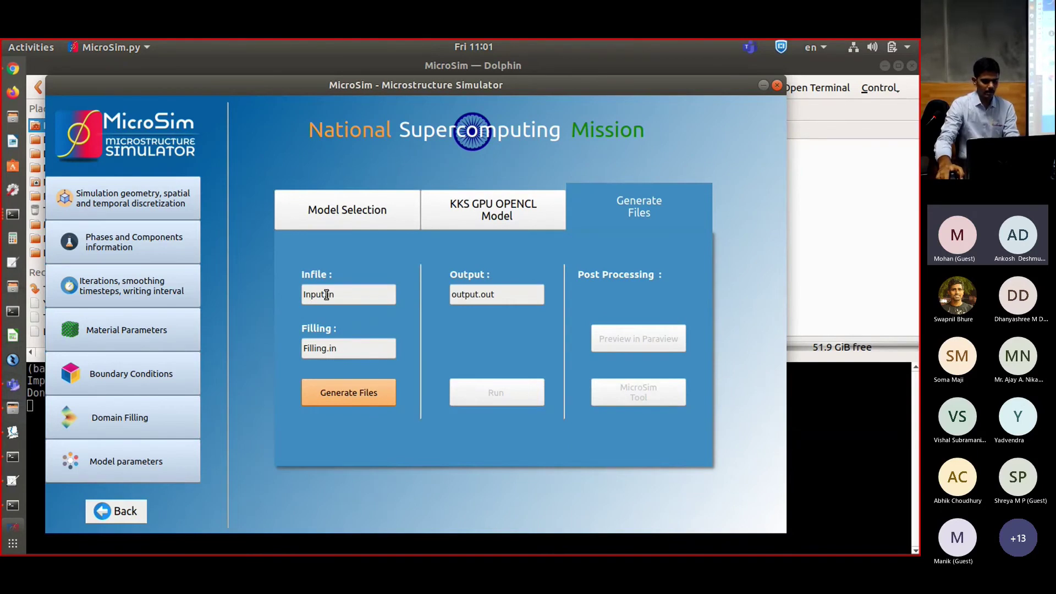
Name the infile Input6.in and the filling file Filling6.in, and generate both in the KKS_OpenCl folder.
type("6")
left_click(330, 348)
type("6")
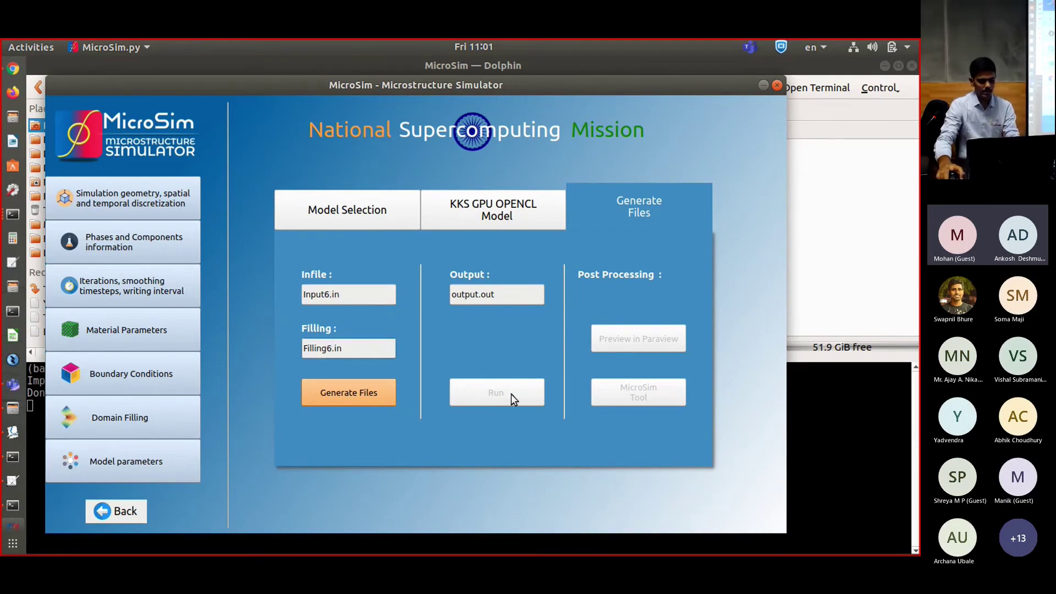
left_click(371, 392)
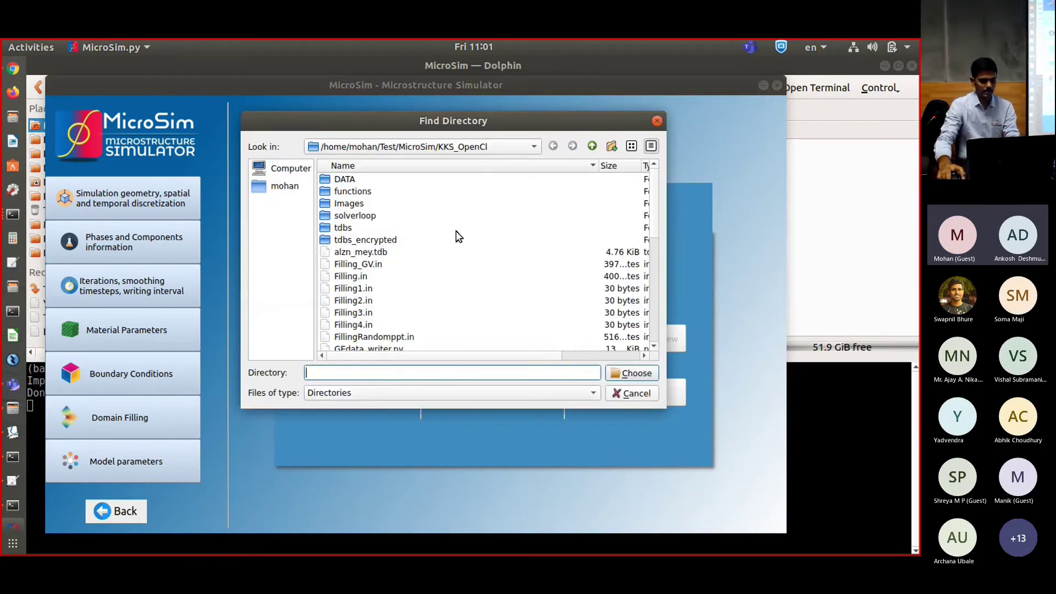
left_click(638, 374)
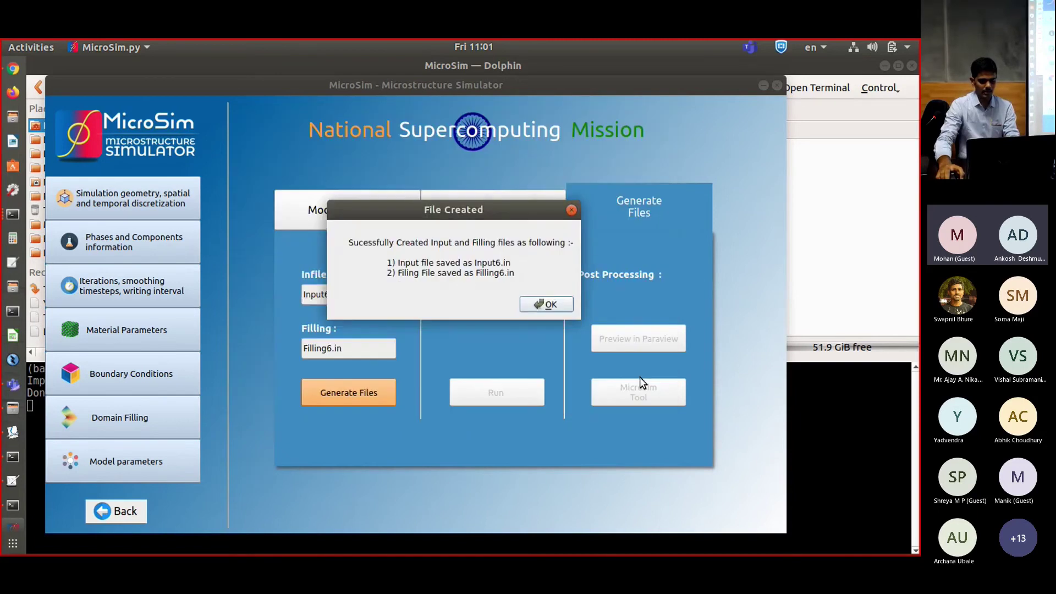
left_click(550, 305)
Set the output name to output6 and run the simulation.
left_click_drag(478, 294, 506, 295)
type("6")
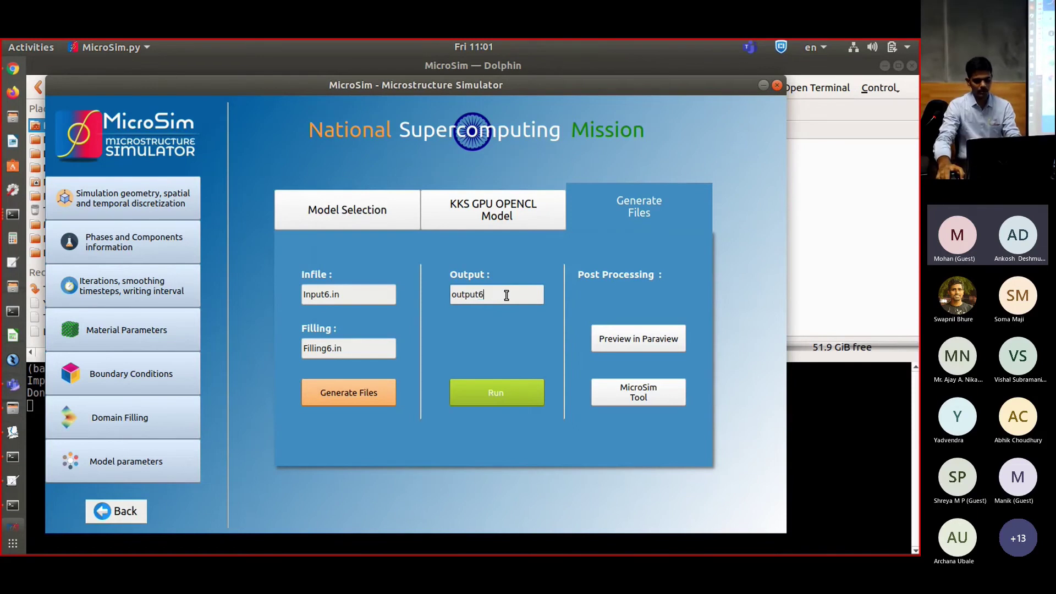
left_click(509, 393)
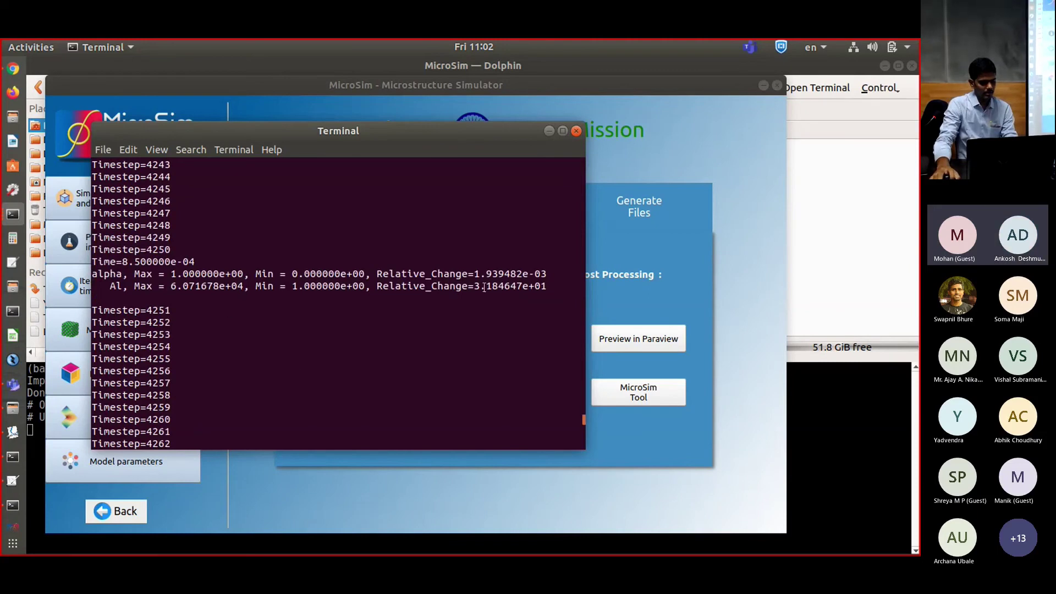
Examine the relative change values of alpha and Al in the run log and follow the log's latest time steps.
left_click_drag(549, 274, 406, 273)
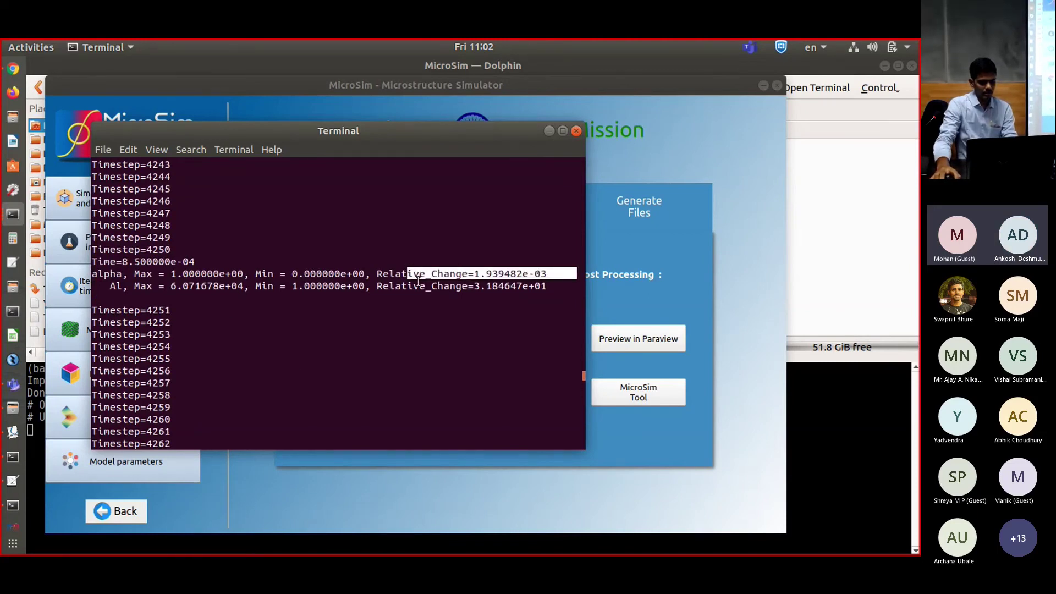
left_click_drag(555, 285, 186, 285)
left_click(369, 321)
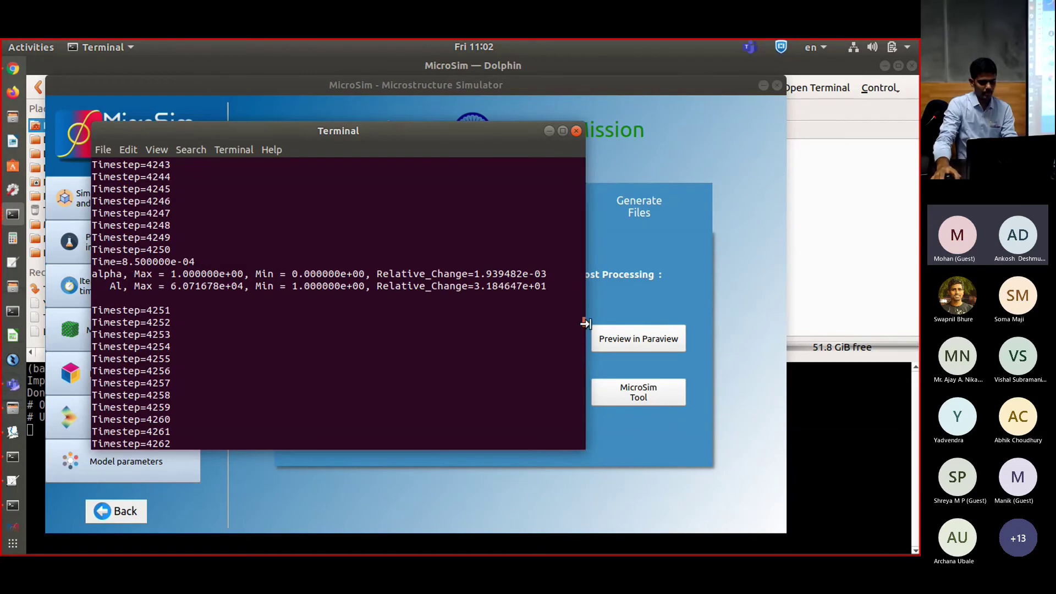
left_click_drag(579, 319, 569, 456)
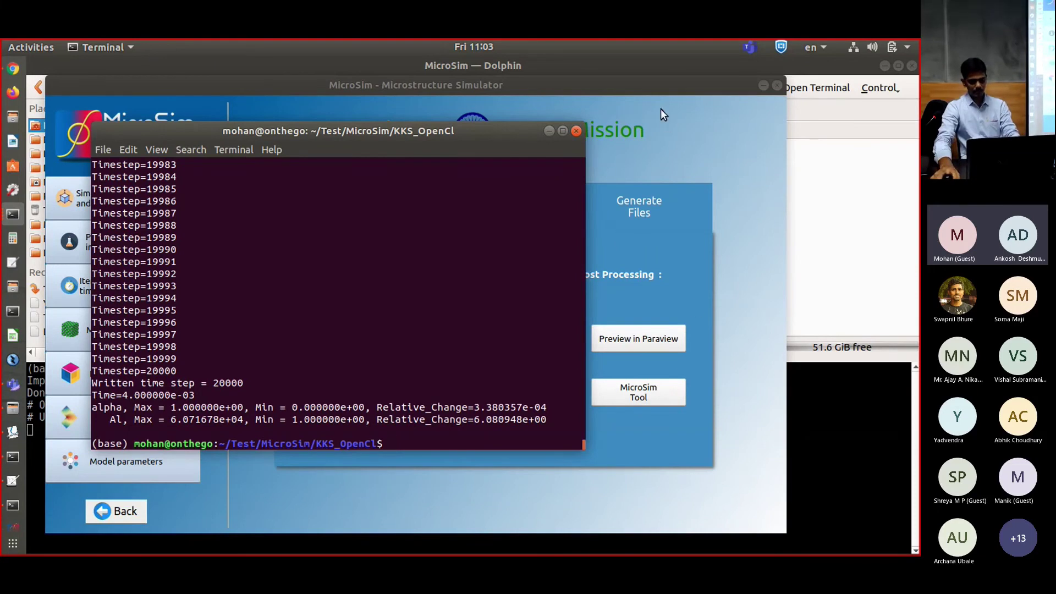
Open the finished run in the MicroSim post-processing tool and play the alpha field through all time steps.
left_click(659, 83)
left_click(625, 394)
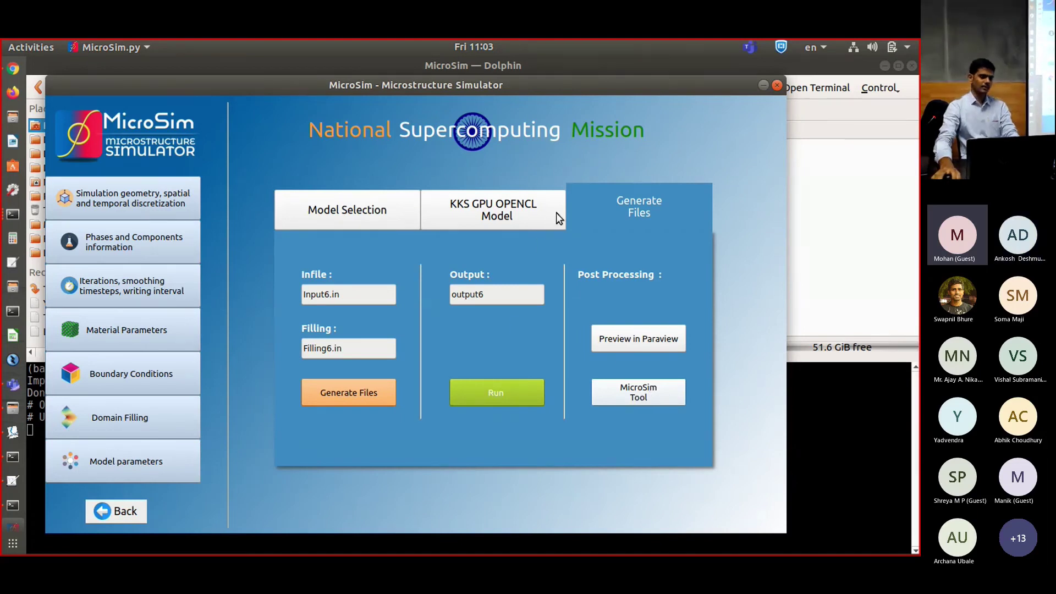
left_click(619, 394)
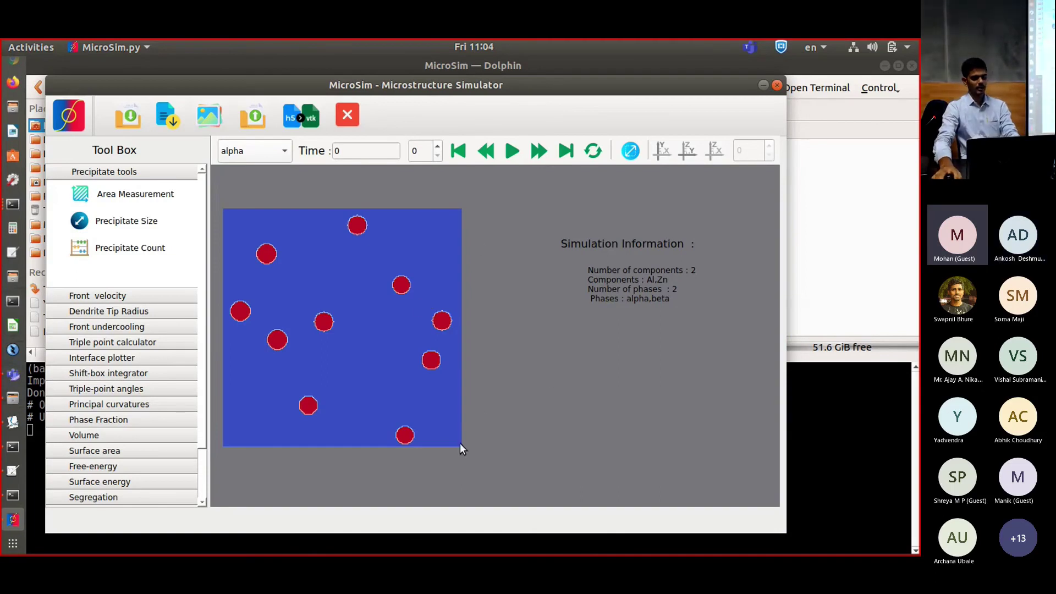
left_click(521, 154)
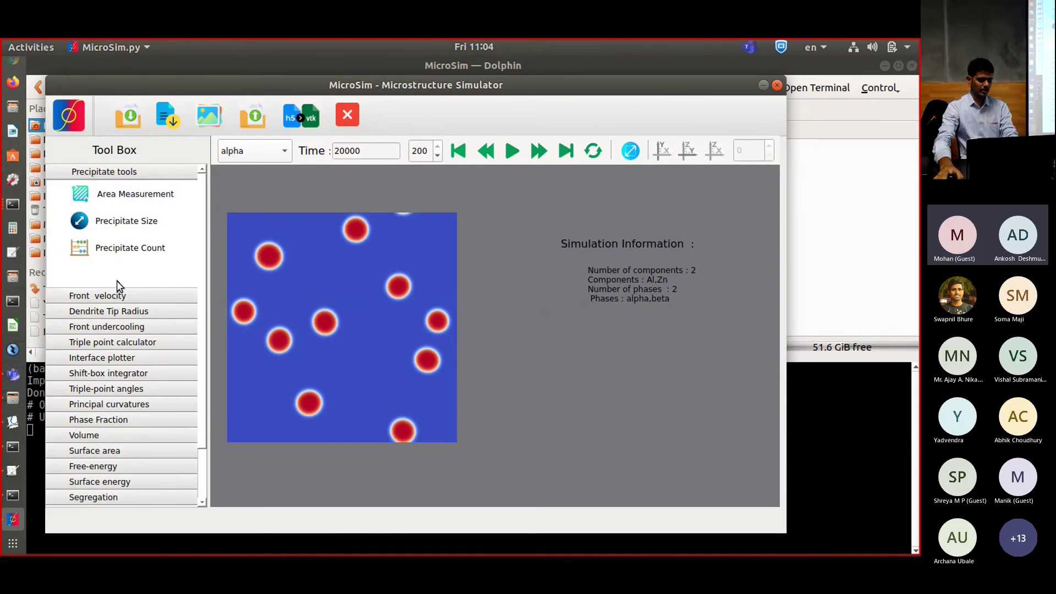
Look through the toolbox sections from Front undercooling to Shift-box integrator, and return to the file generation page.
left_click(130, 329)
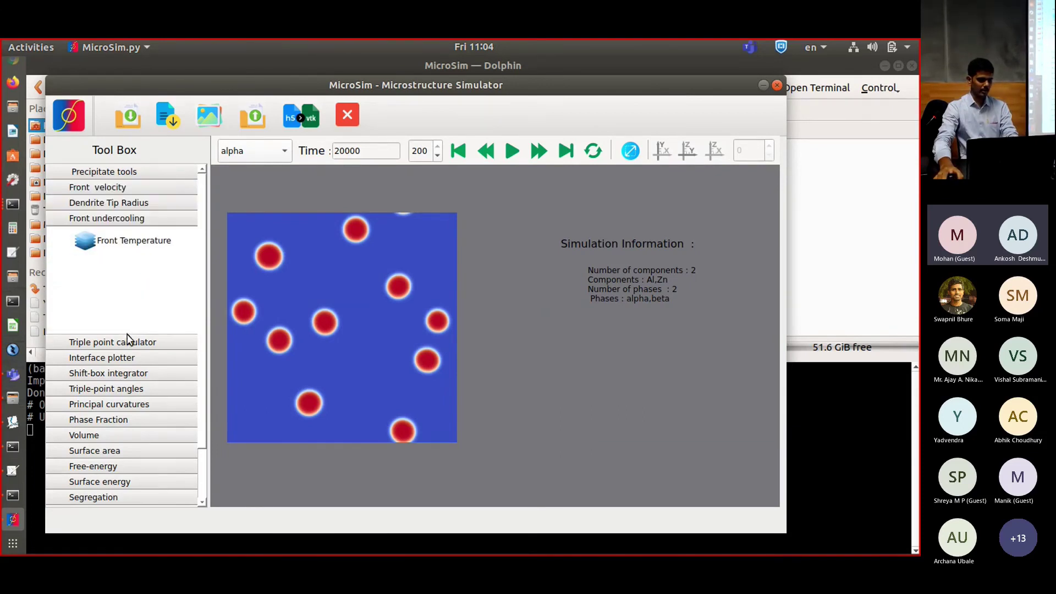
left_click(130, 344)
left_click(126, 358)
left_click(125, 373)
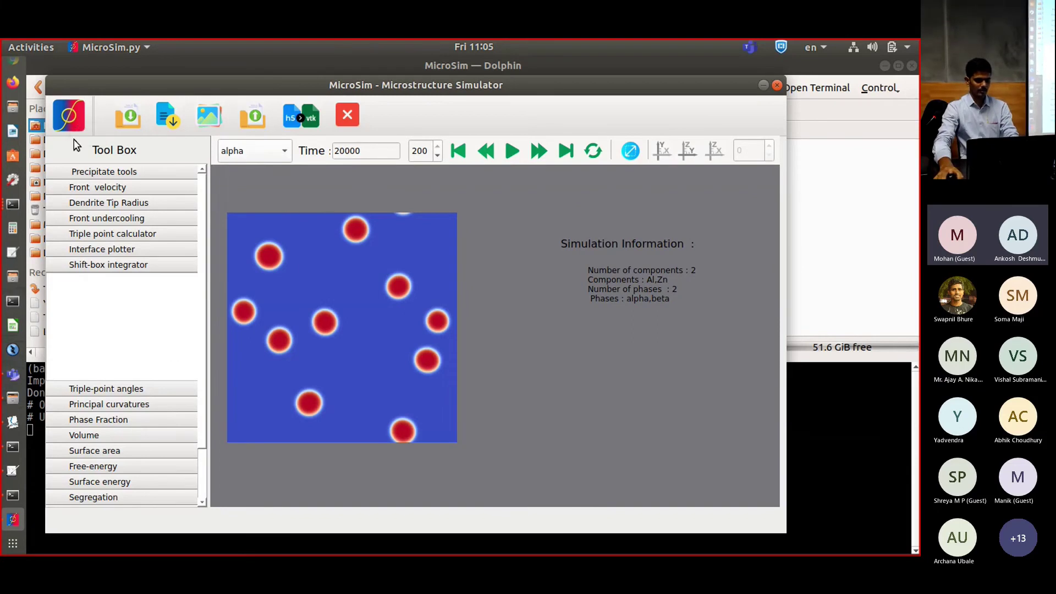
left_click(347, 113)
left_click(67, 116)
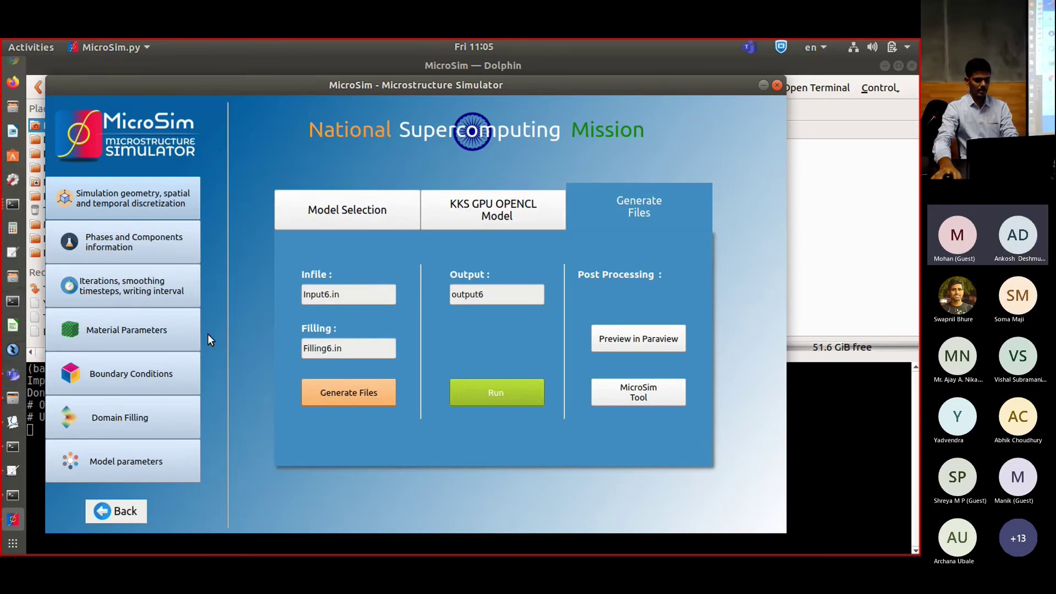
Switch to the gpucluster Konsole session and check the submitted job's elapsed time with squeue.
left_click(13, 495)
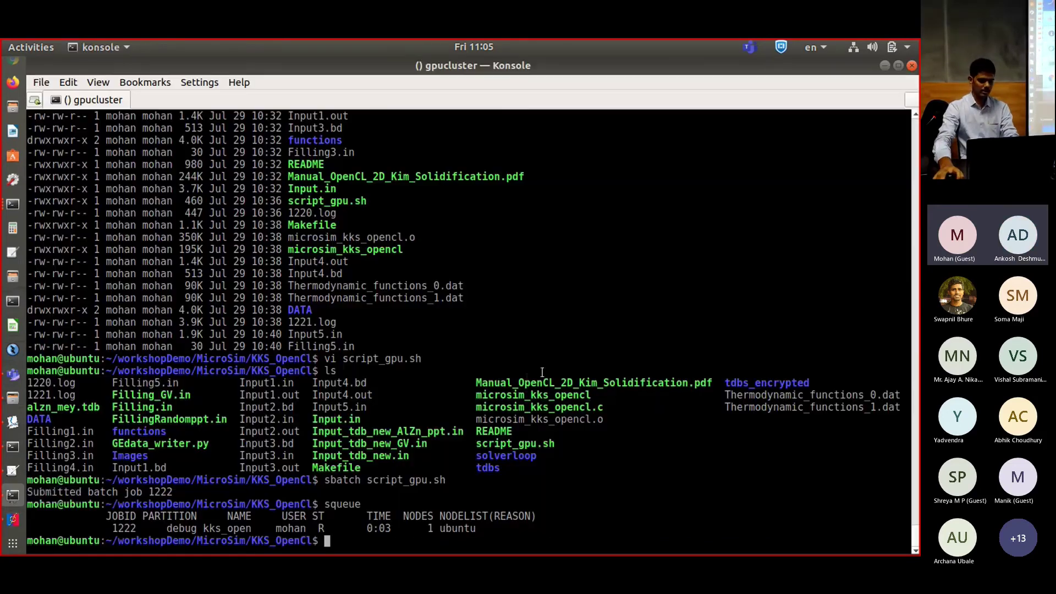
key("Up")
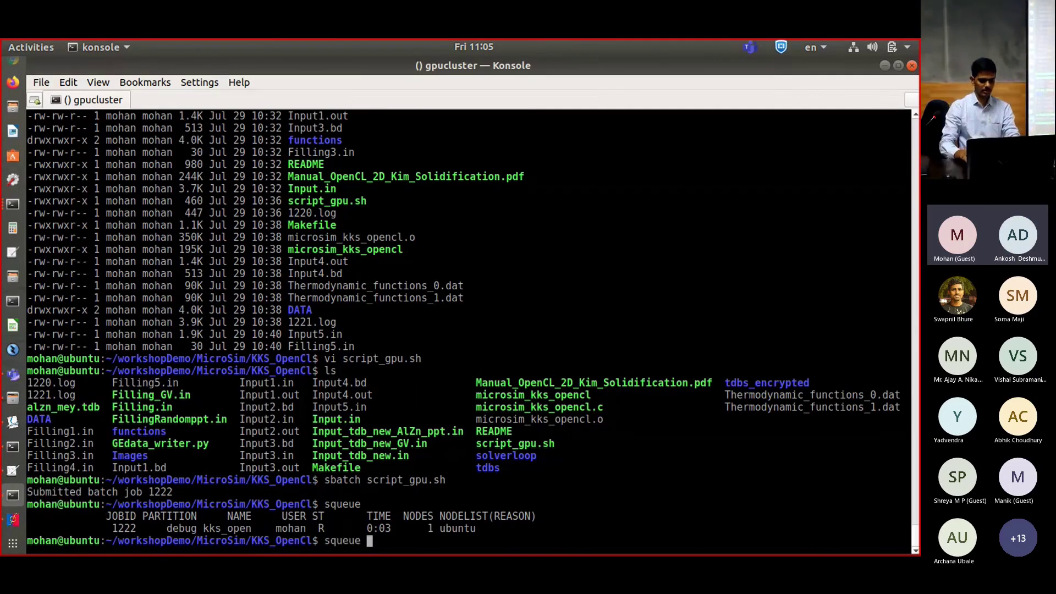
key("Return")
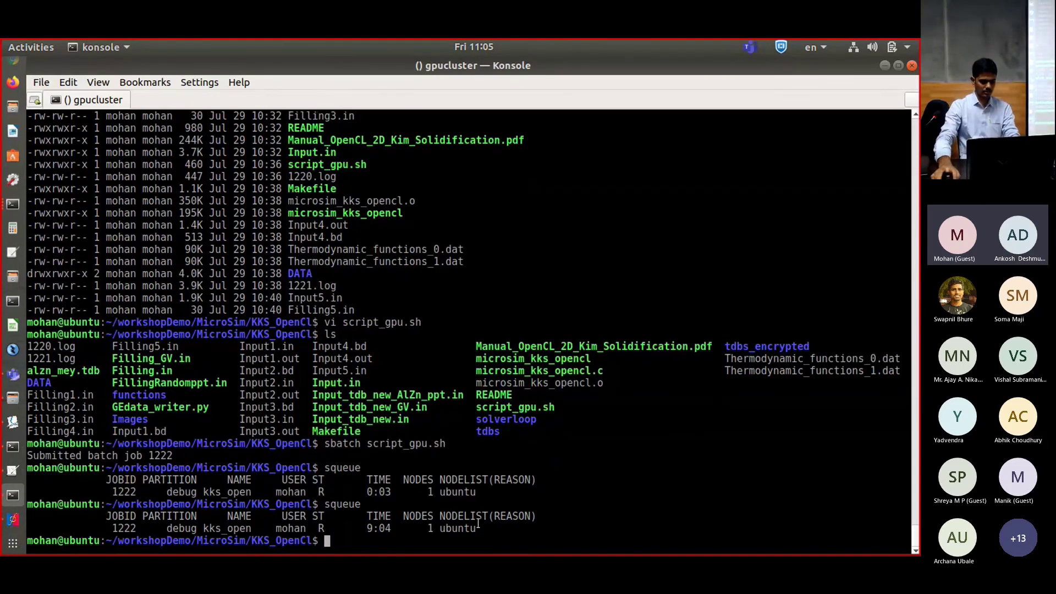
double_click(393, 528)
key("Return")
List the KKS_OpenCl folder, change into DATA/, and list its output files with ls -ltrh and ls.
type("ls")
key("Return")
type("cd DATA/")
key("Return")
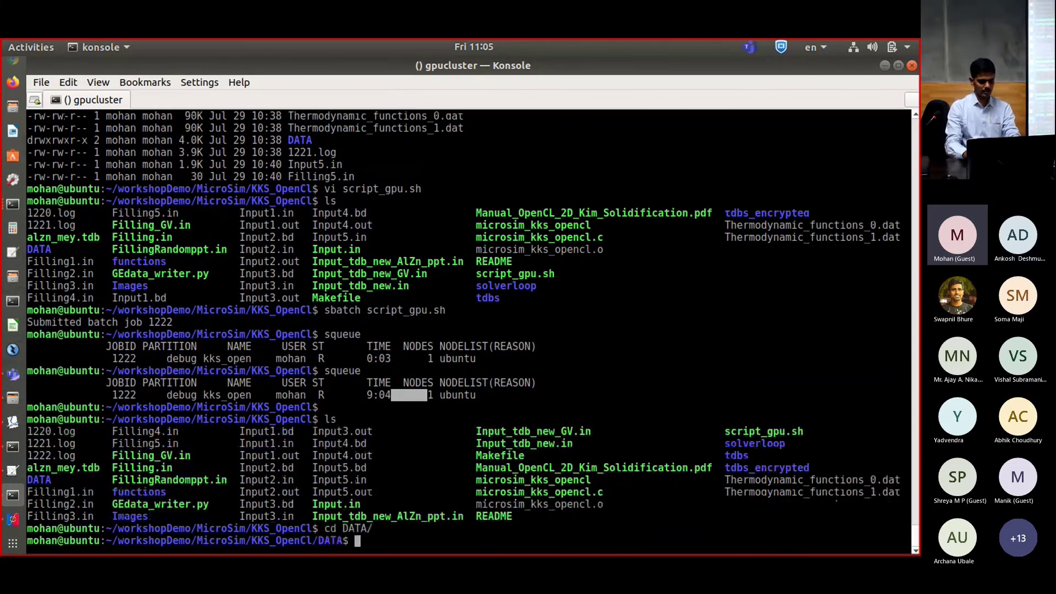
type("ls -ltrh")
key("Return")
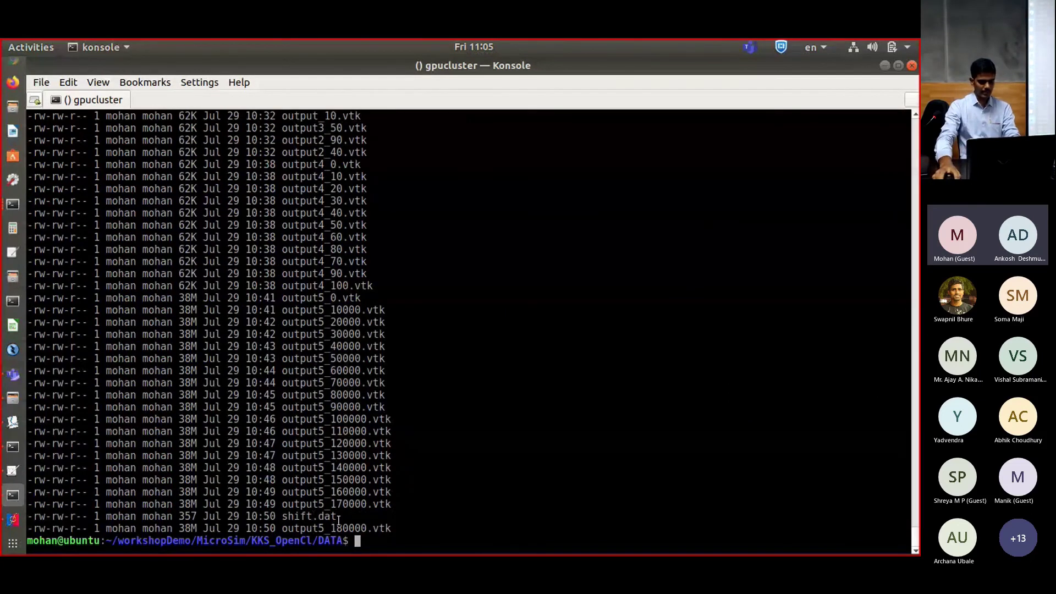
type("ls")
key("Return")
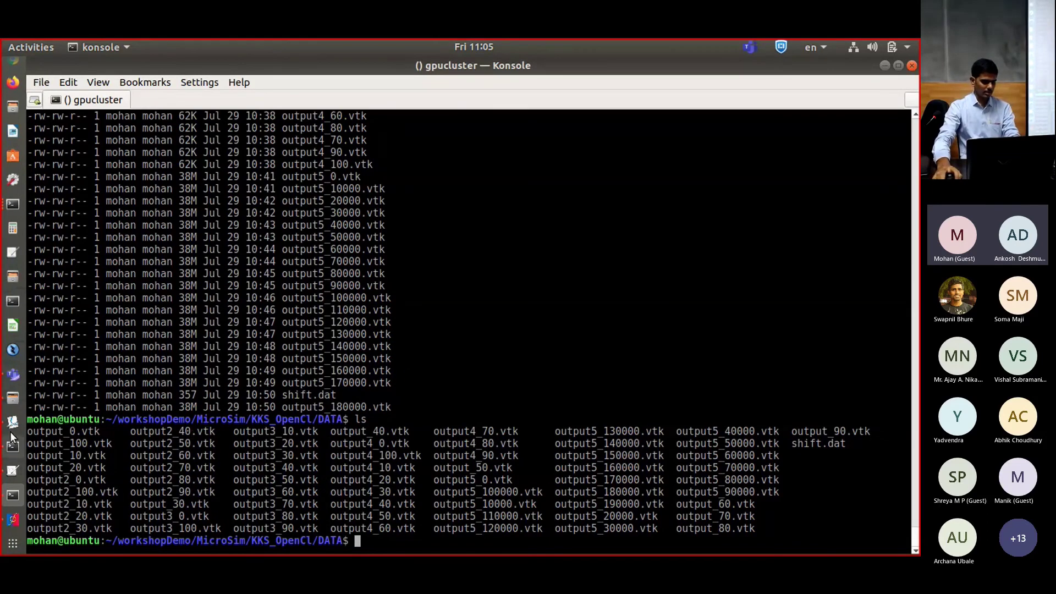
Minimize MicroSim, switch to Dolphin with its terminal hidden, and open the KKS_OpenCl folder in compact view.
left_click(12, 519)
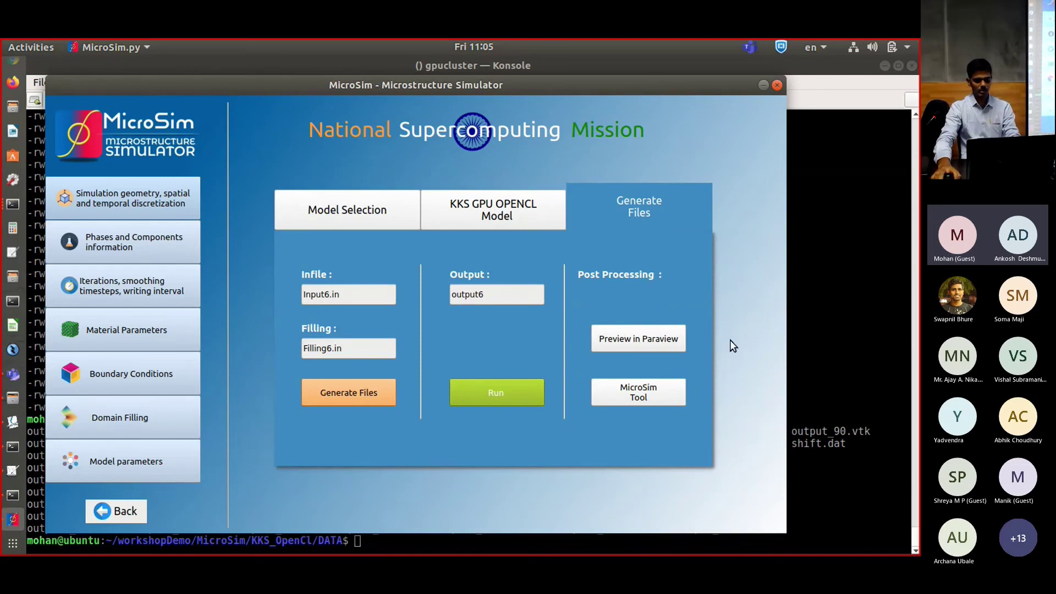
left_click(763, 85)
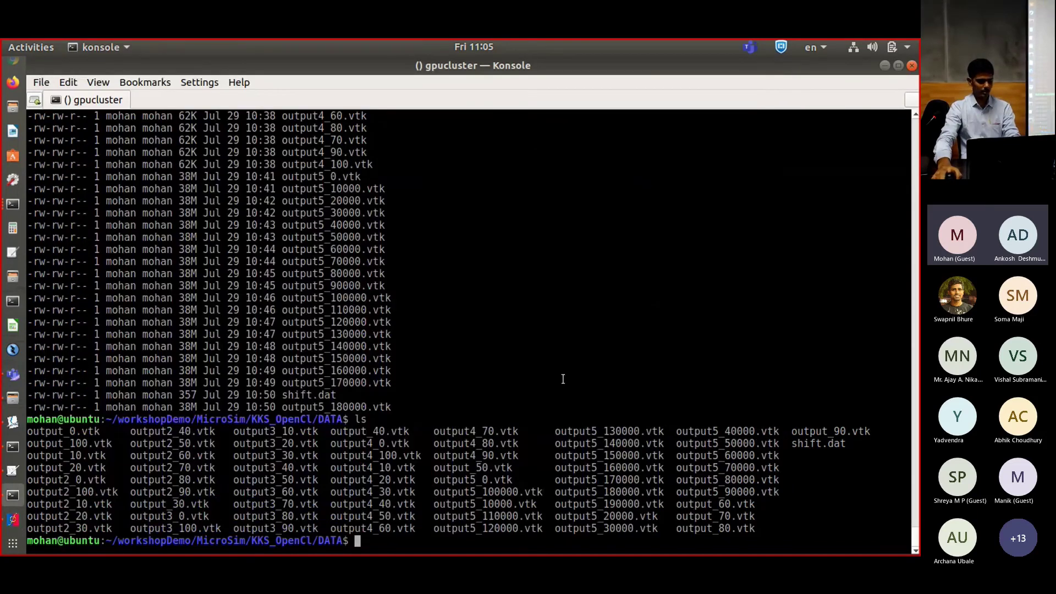
left_click(11, 399)
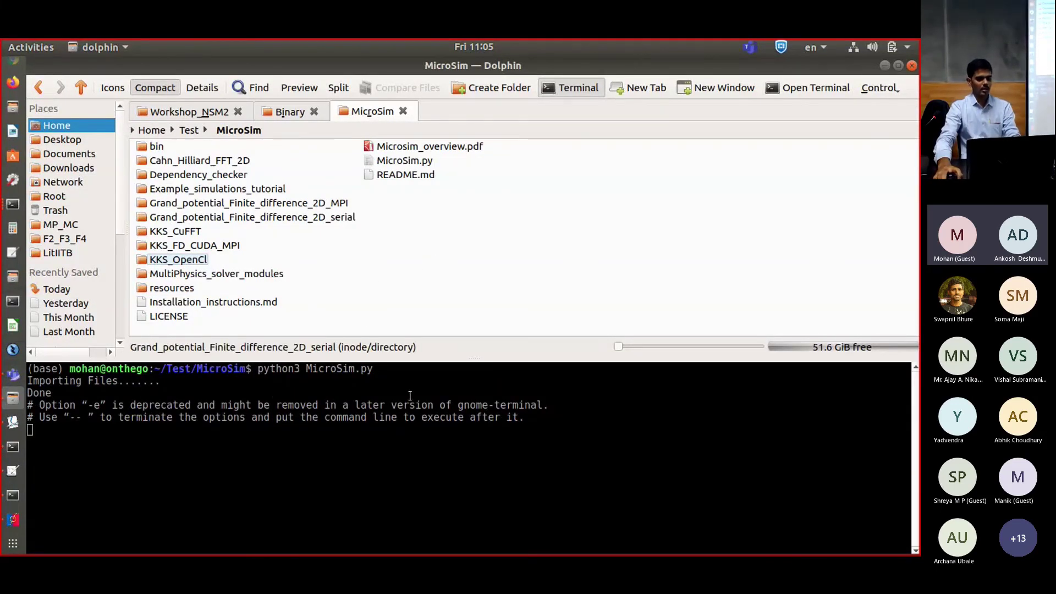
left_click(580, 91)
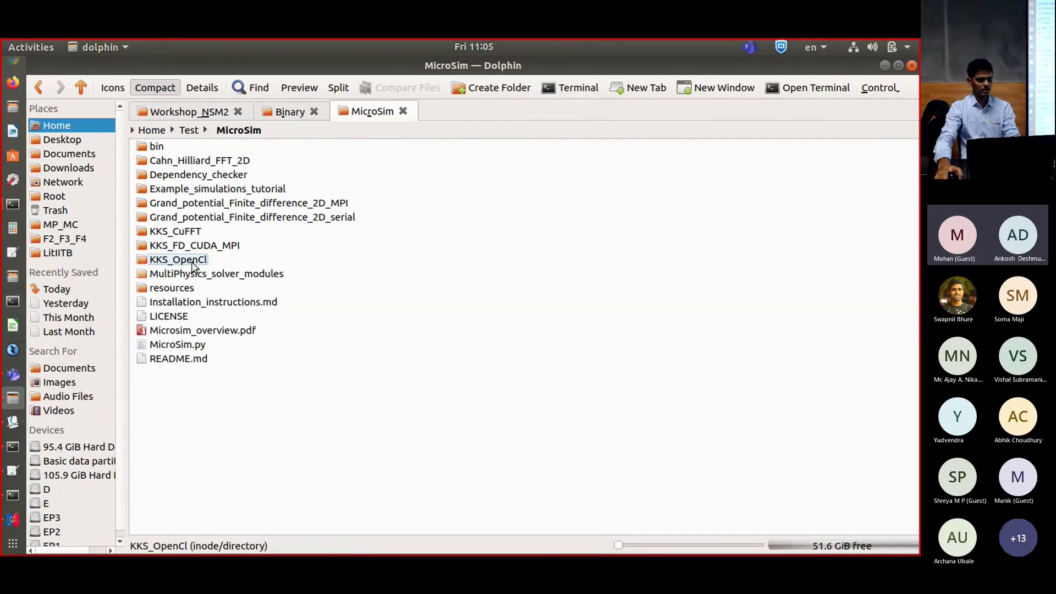
double_click(178, 259)
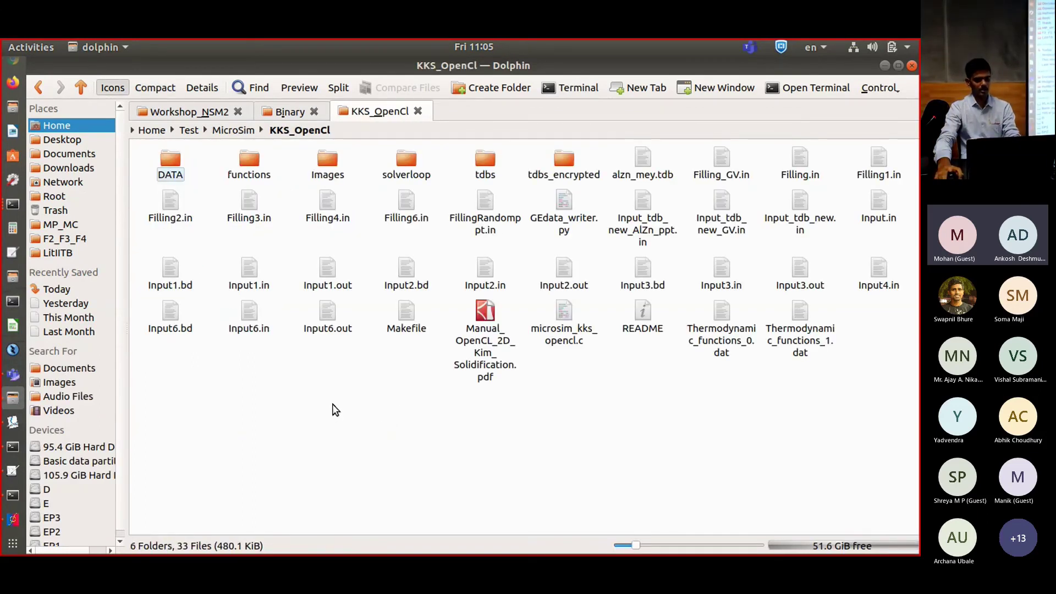
key("ctrl+2")
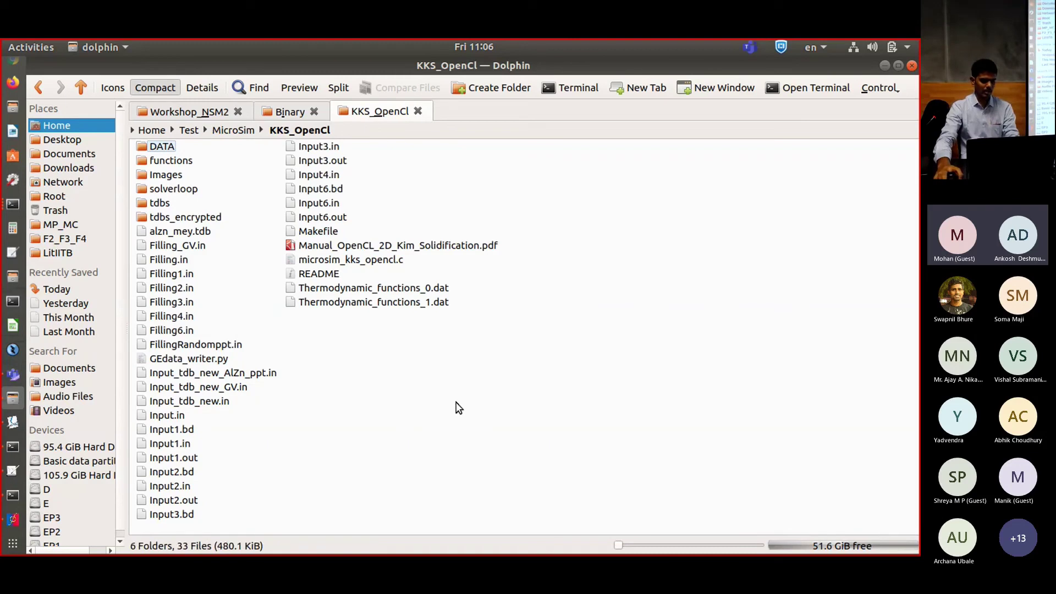
Open Input6.in in the Kate editor and show the editor's menu bar.
left_click(328, 206)
double_click(328, 206)
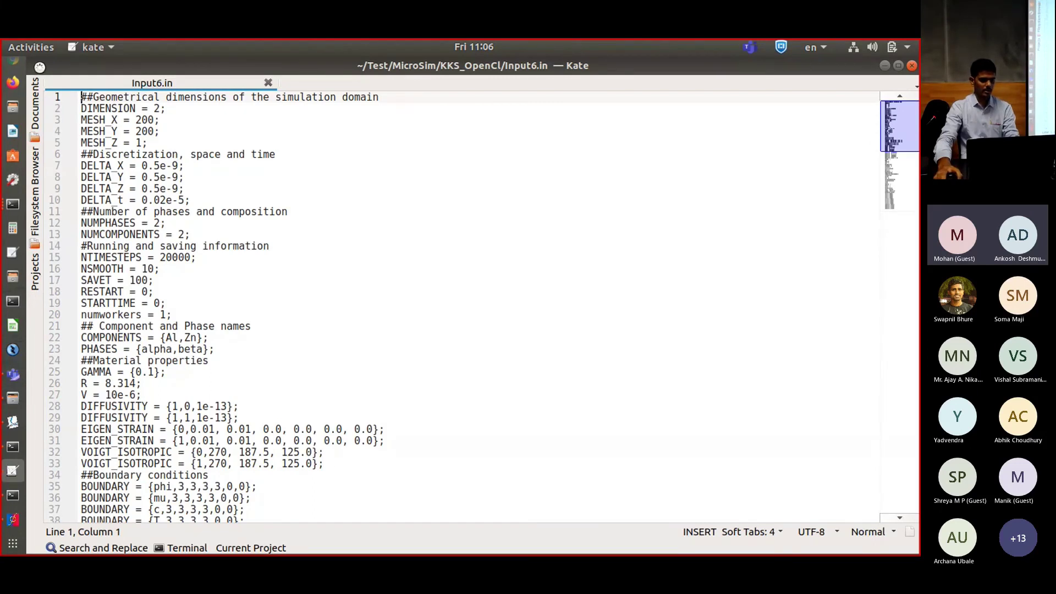
key("ctrl+m")
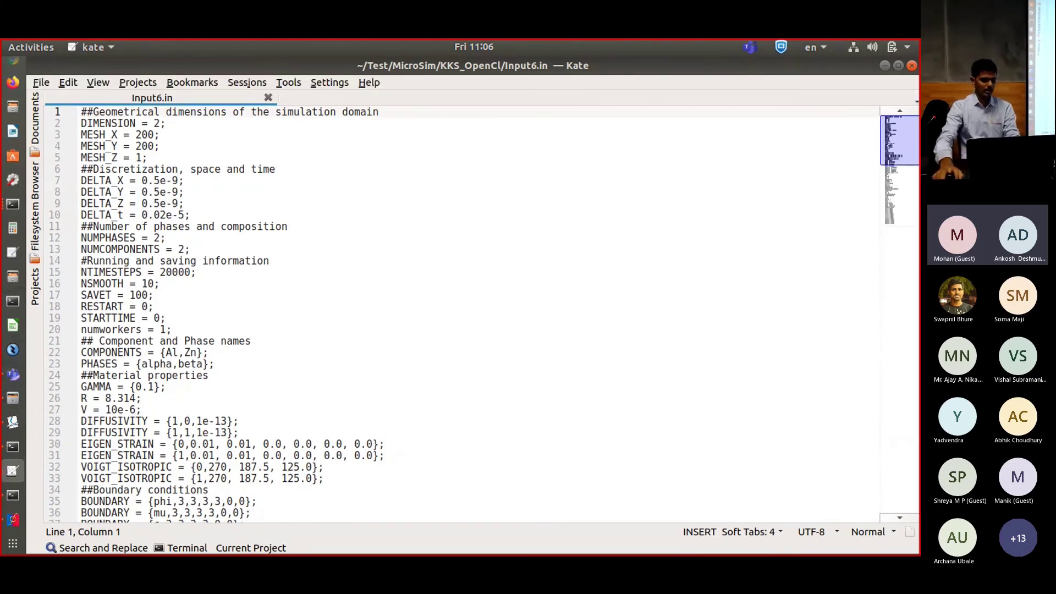
Save Input6.in as Input7.in in the KKS_OpenCl folder and look through the new infile's parameters.
left_click(42, 84)
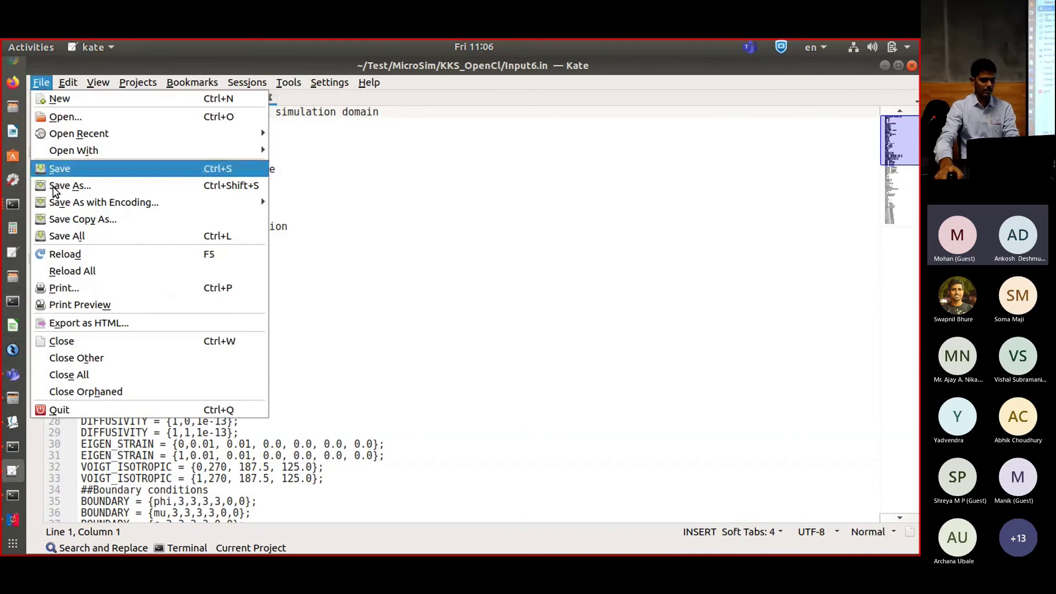
left_click(70, 186)
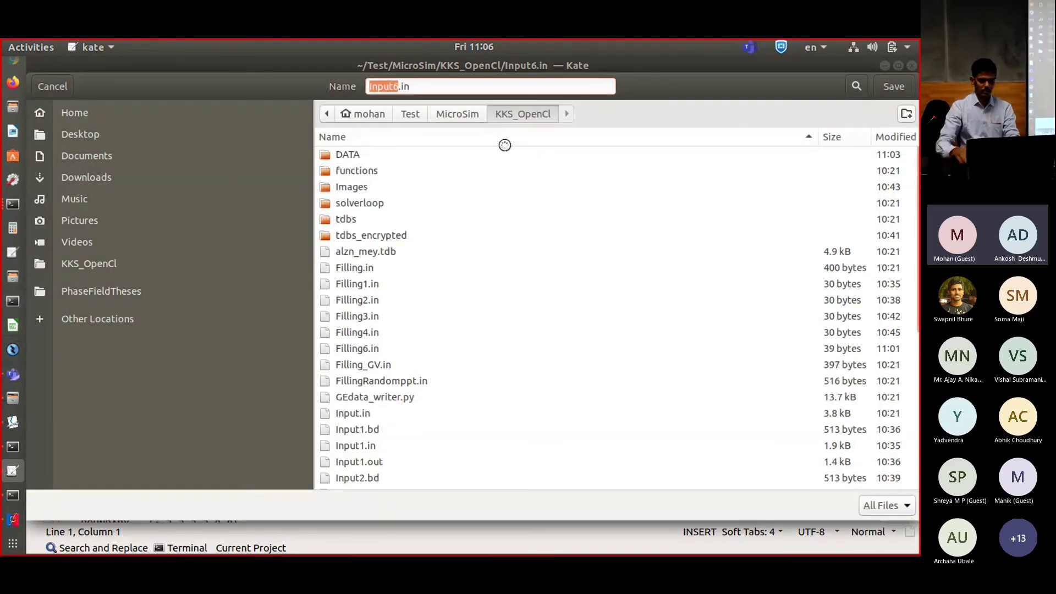
key("BackSpace")
type("7")
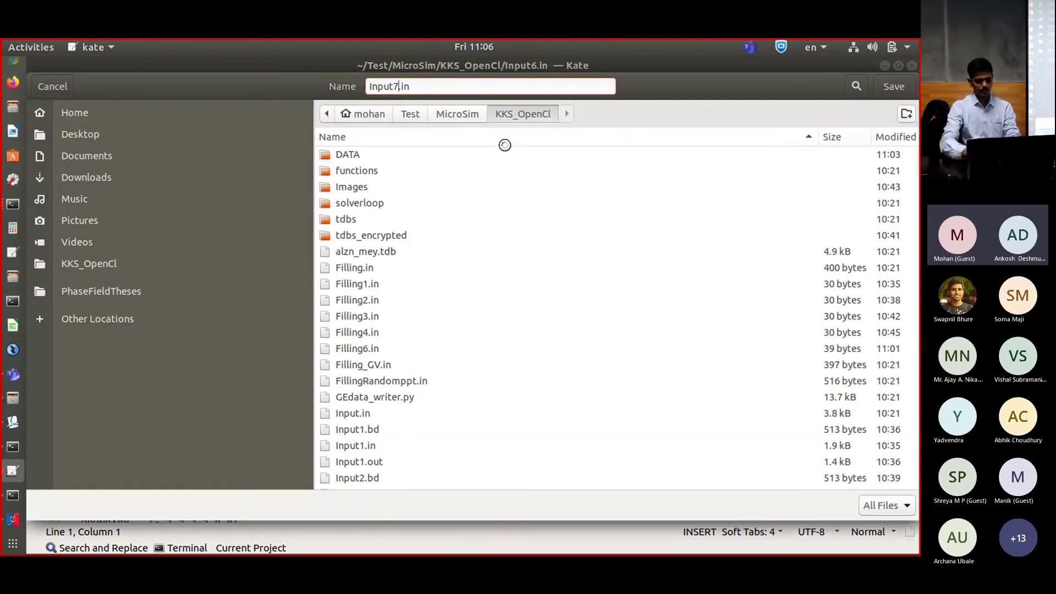
left_click(895, 88)
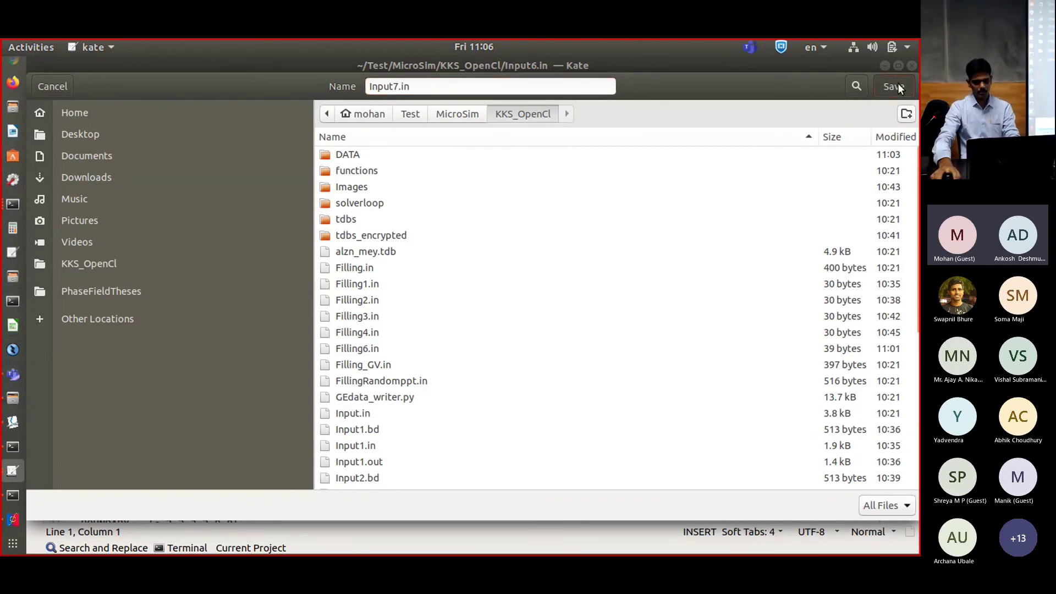
scroll(198, 283, "down", 5)
scroll(198, 283, "up", 5)
scroll(203, 290, "down", 6)
scroll(203, 290, "down", 9)
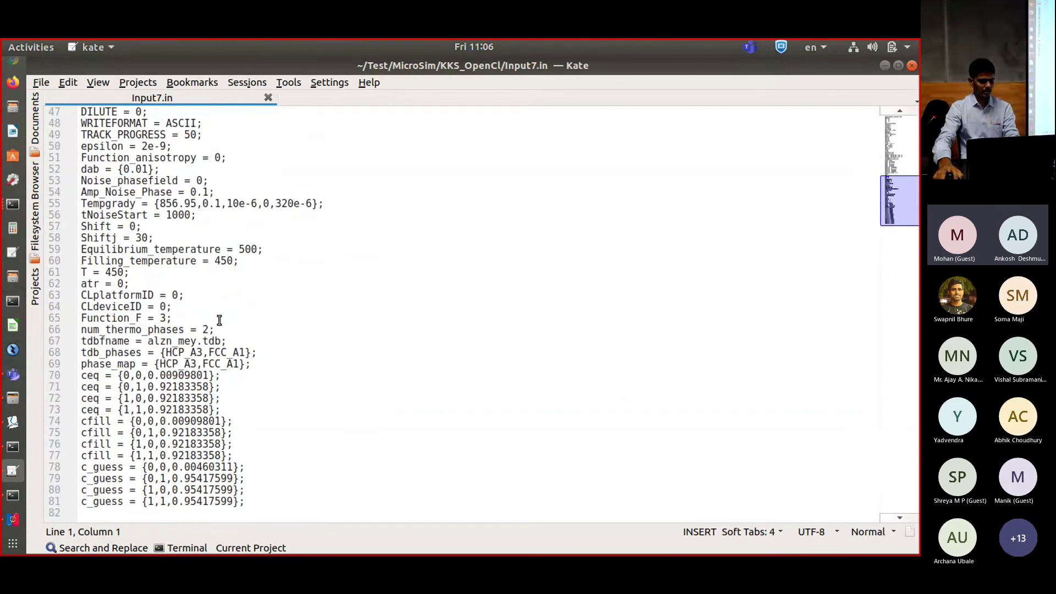
scroll(220, 322, "up", 15)
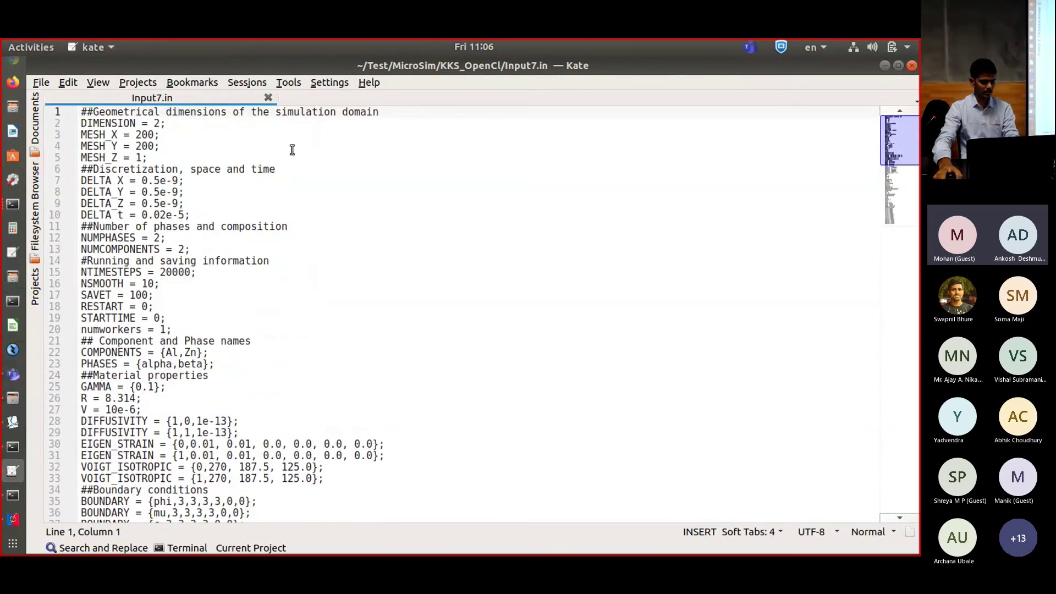
Open Filling6.in from the KKS_OpenCl folder alongside Input7.in.
left_click(41, 82)
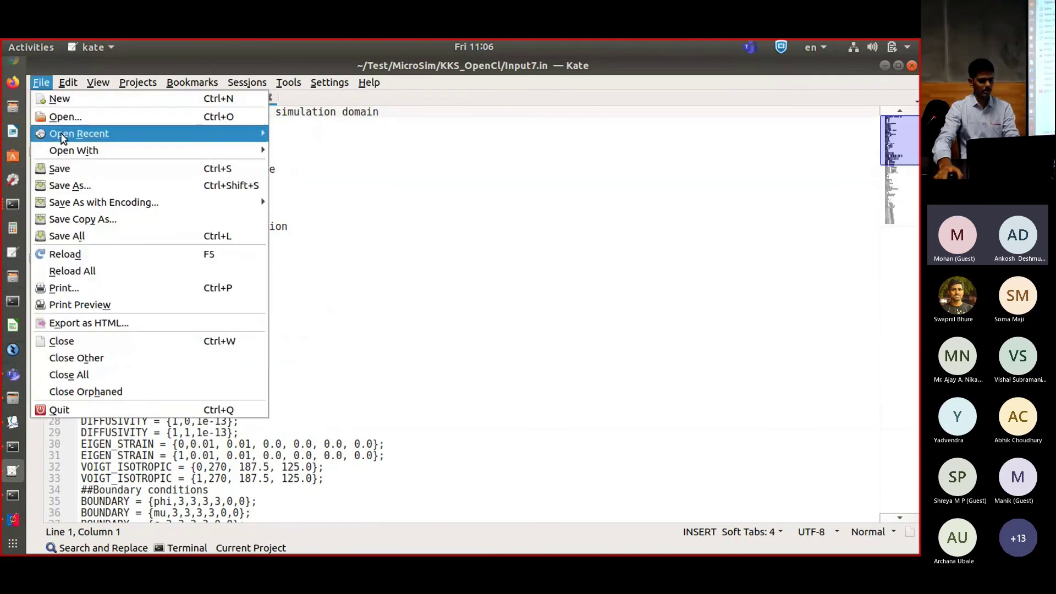
left_click(66, 116)
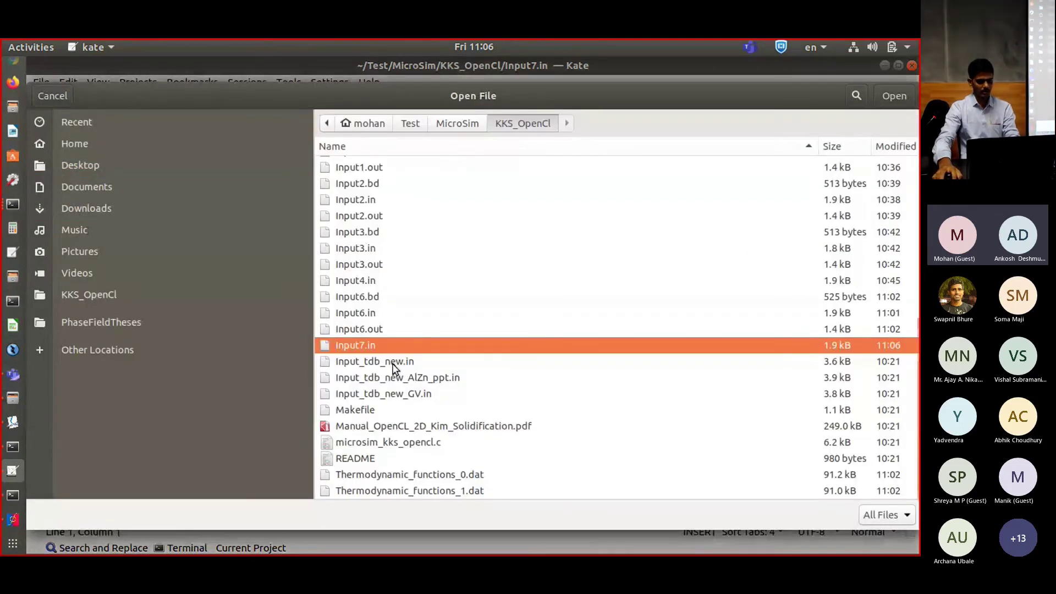
scroll(386, 356, "up", 5)
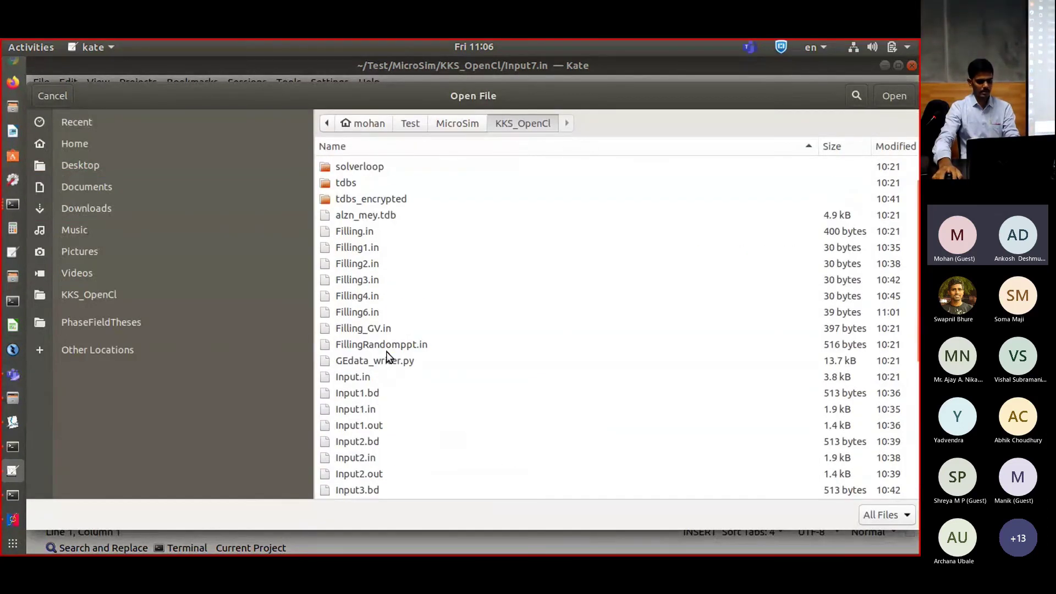
double_click(369, 313)
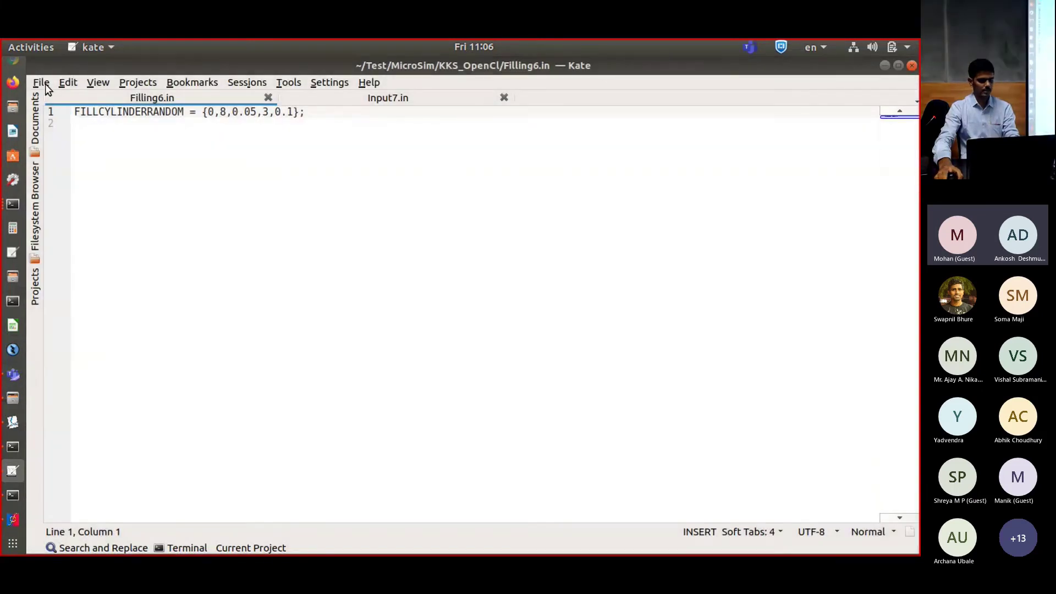
Save Filling6.in under the new name Filling7.in in the KKS_OpenCl folder.
left_click(46, 84)
left_click(87, 187)
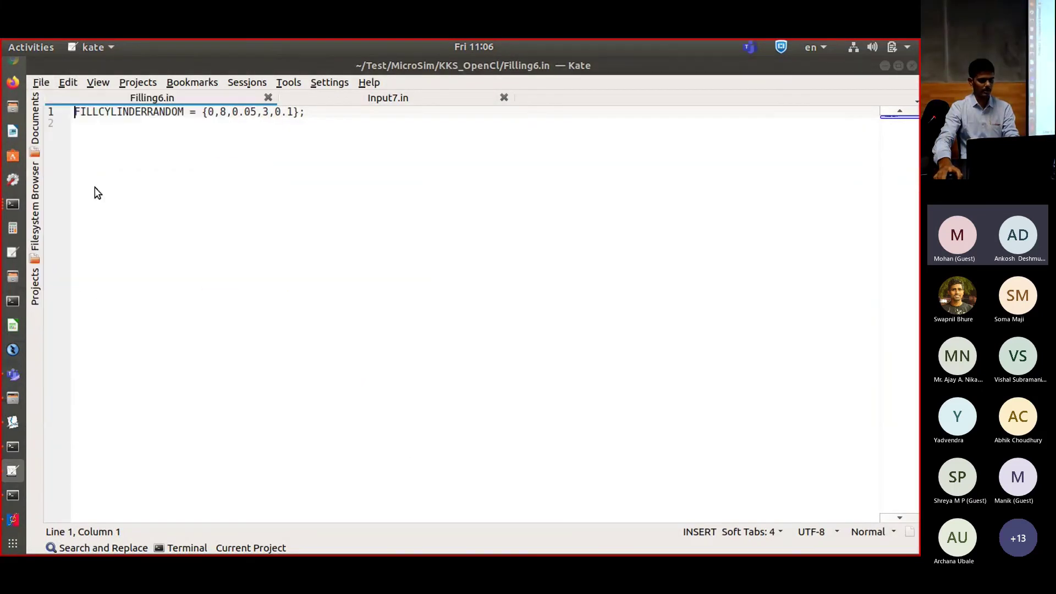
left_click(443, 90)
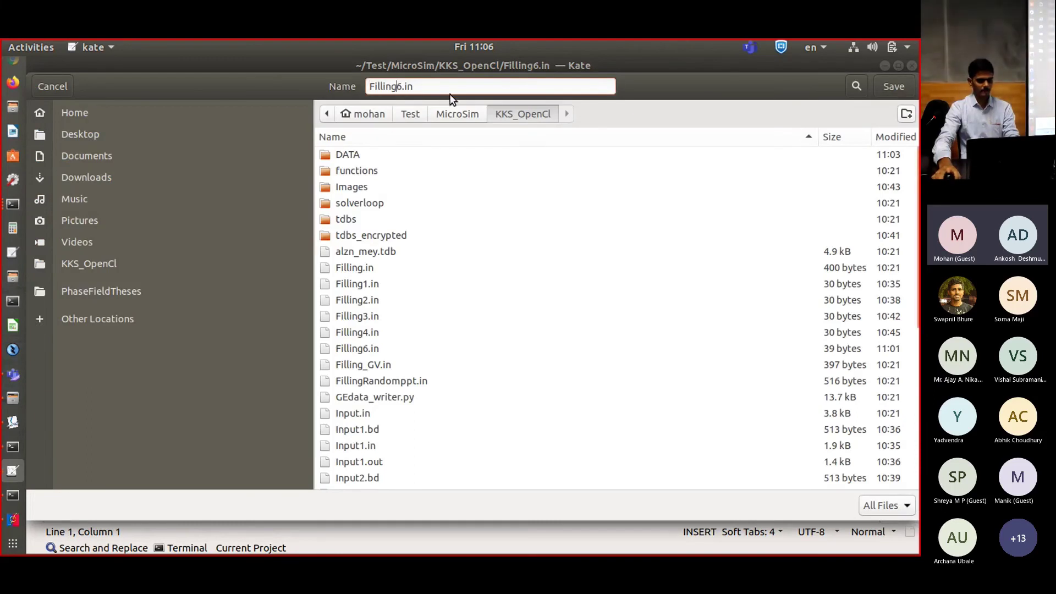
key("Left")
key("Left")
key("Left")
key("BackSpace")
type("7")
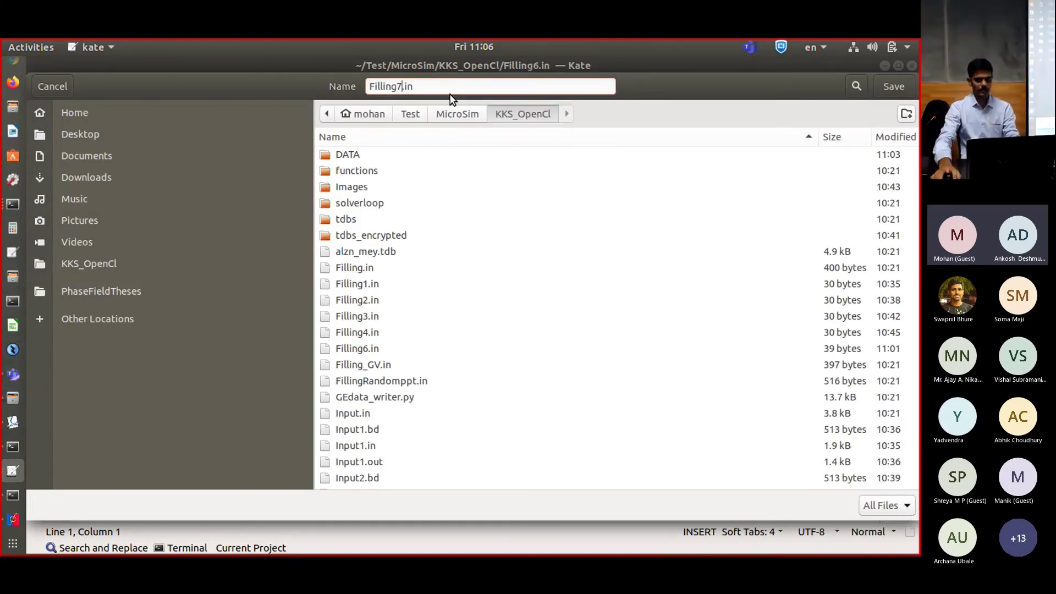
left_click(892, 87)
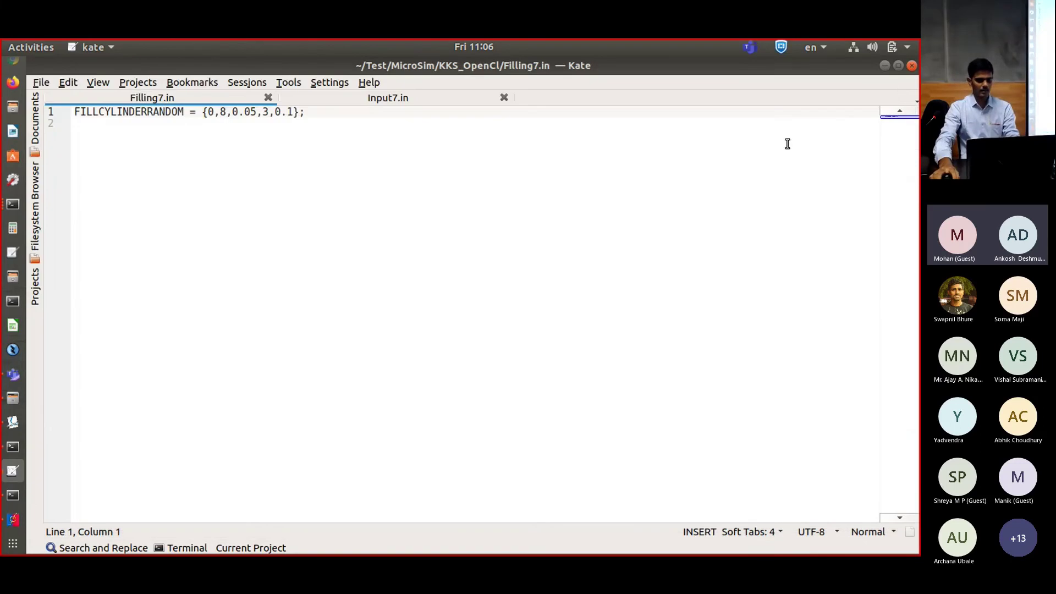
left_click(379, 233)
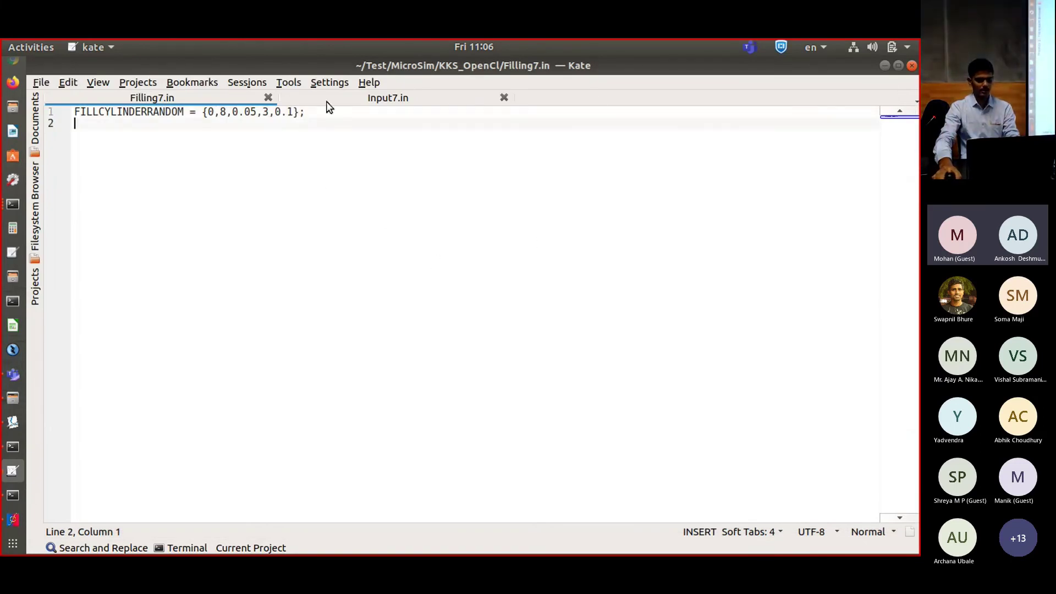
Switch to Dolphin, open a Konsole terminal in the KKS_OpenCl folder, and list its files with ls before compiling the solver with make.
left_click(882, 66)
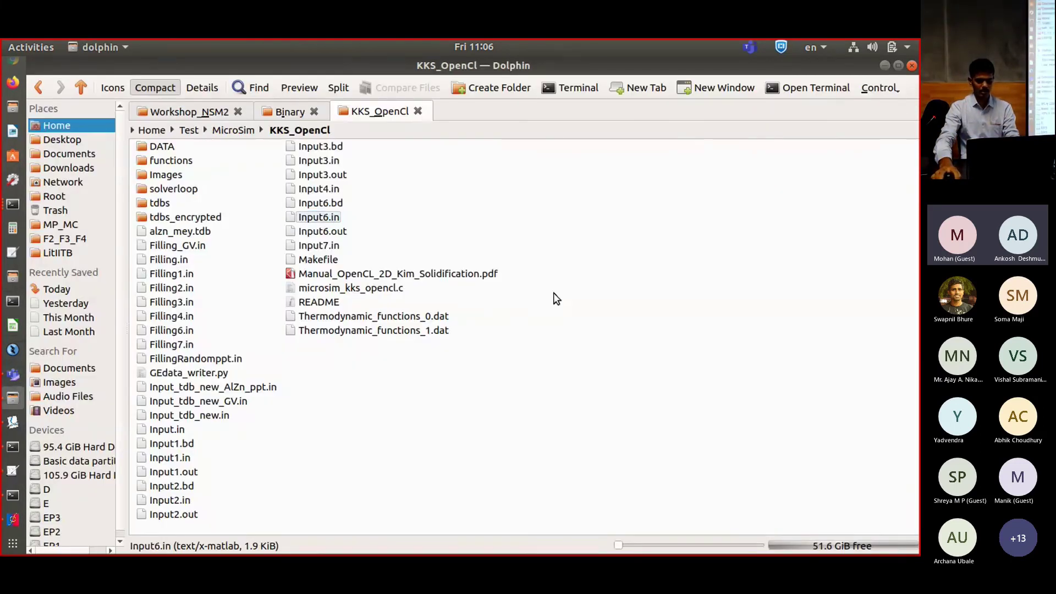
left_click(798, 91)
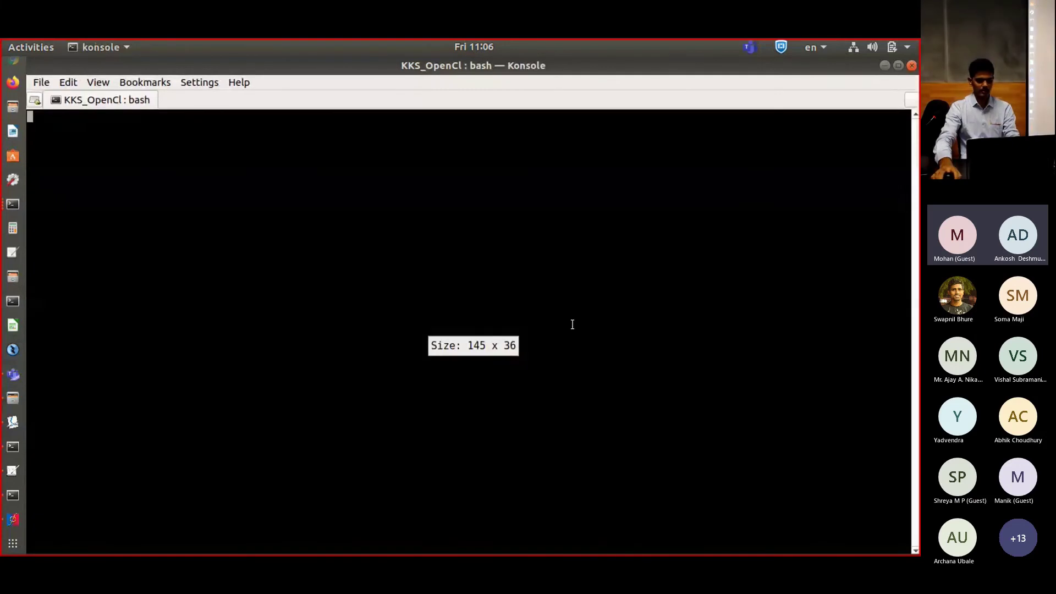
type("ls")
key("Return")
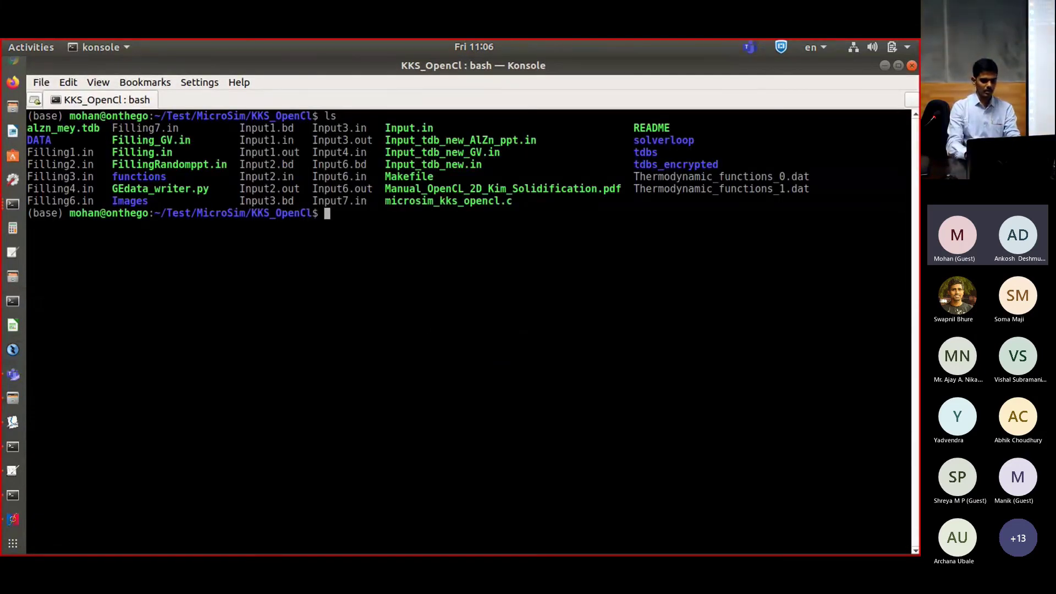
type("make")
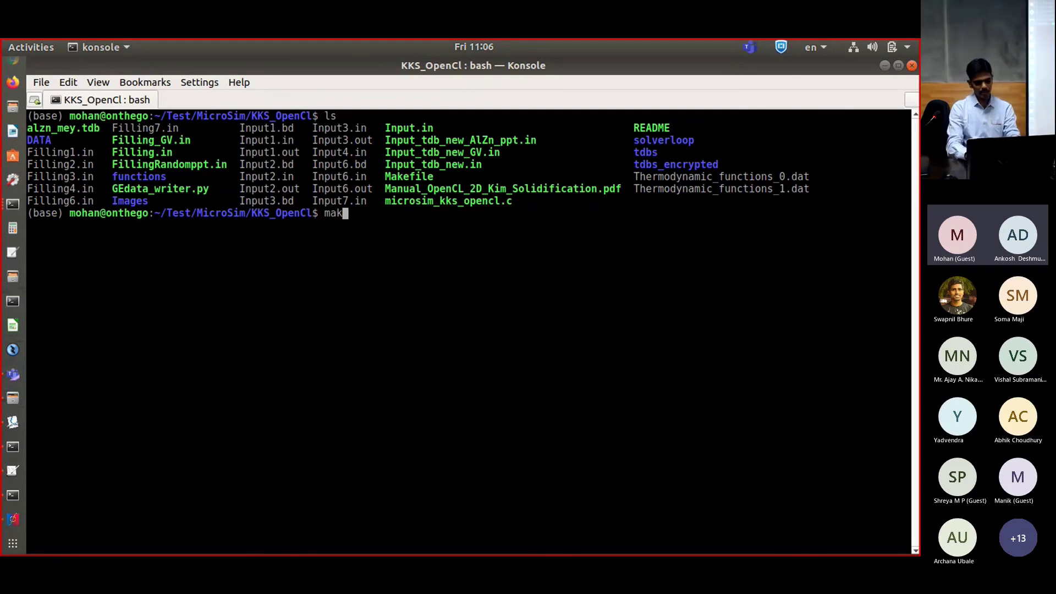
key("Return")
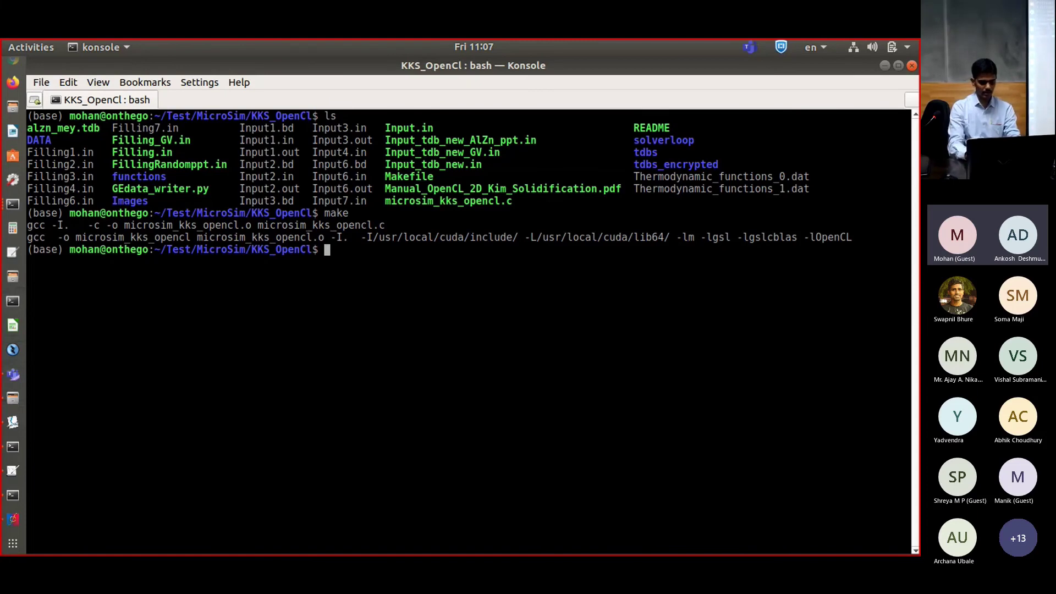
Run the compiled solver with ./microsim_kks_opencl Input7.in Filling7.in output7.
type("./mi")
key("Tab")
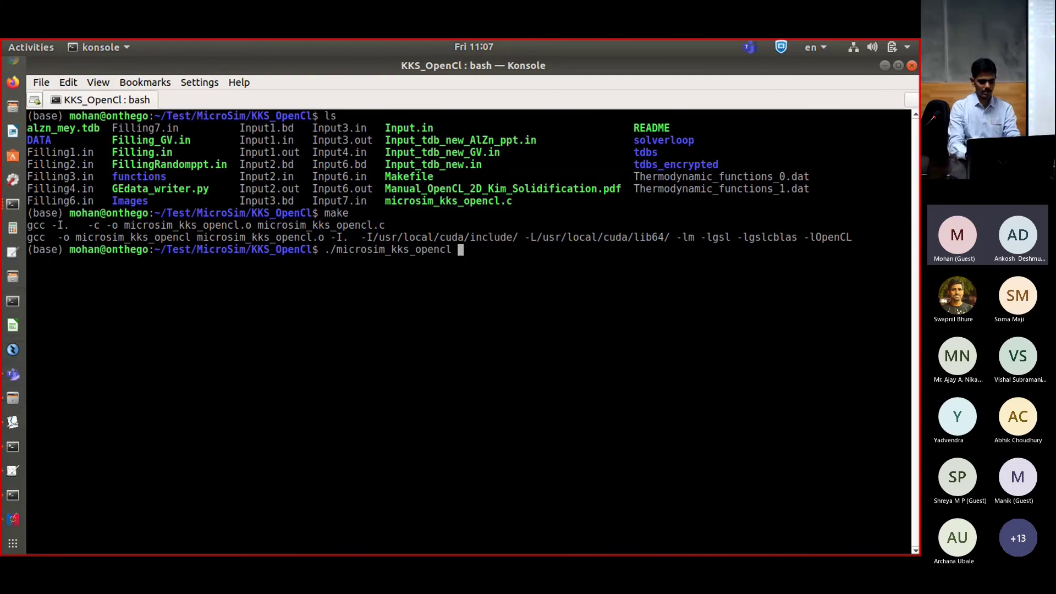
type("In")
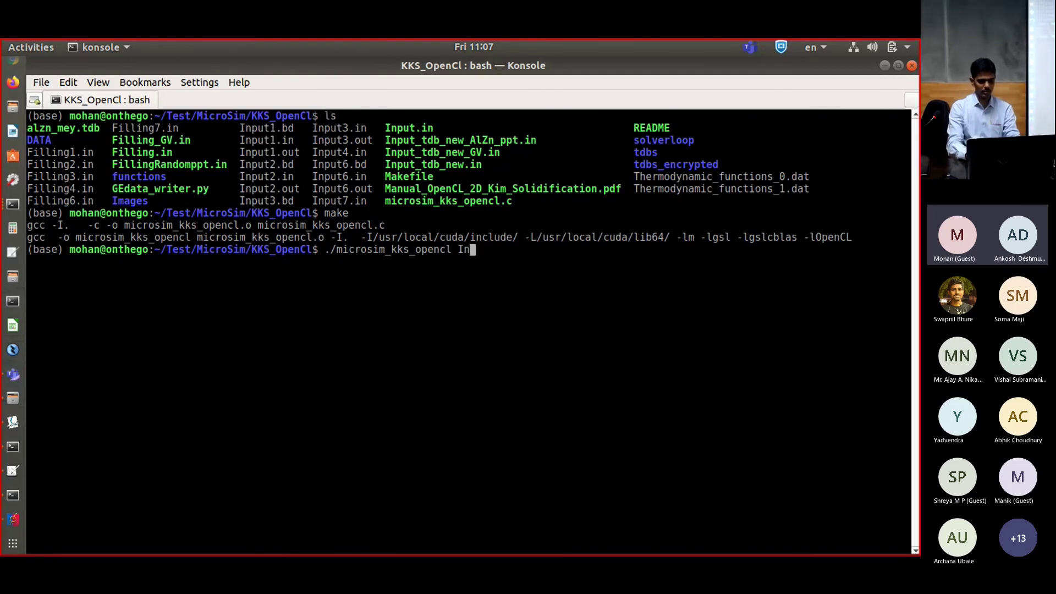
key("Tab")
type("7")
key("Tab")
type("Fi")
key("Tab")
type("7")
key("Tab")
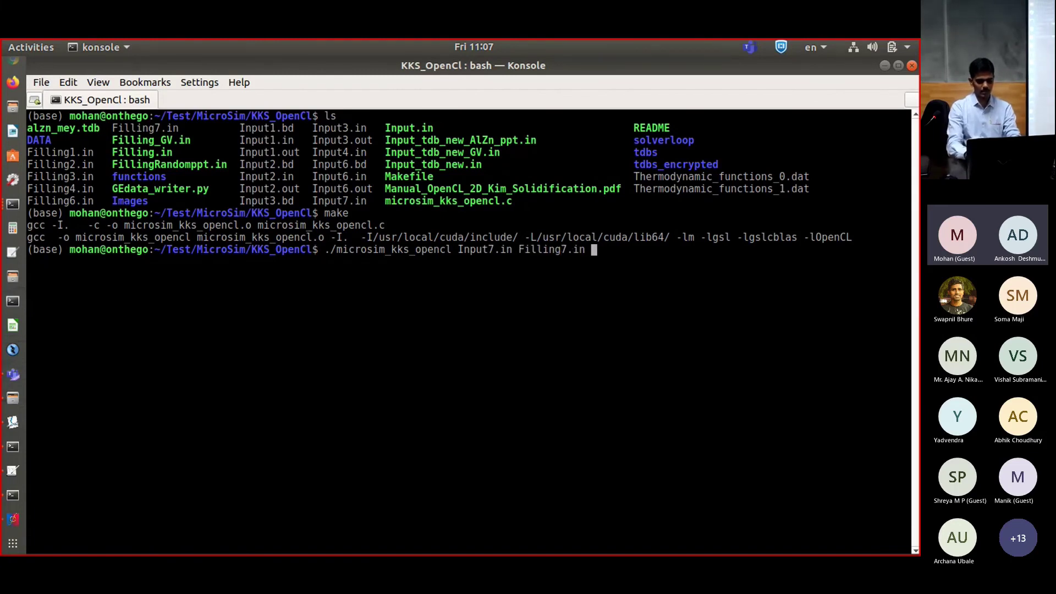
type("o")
type("utput7")
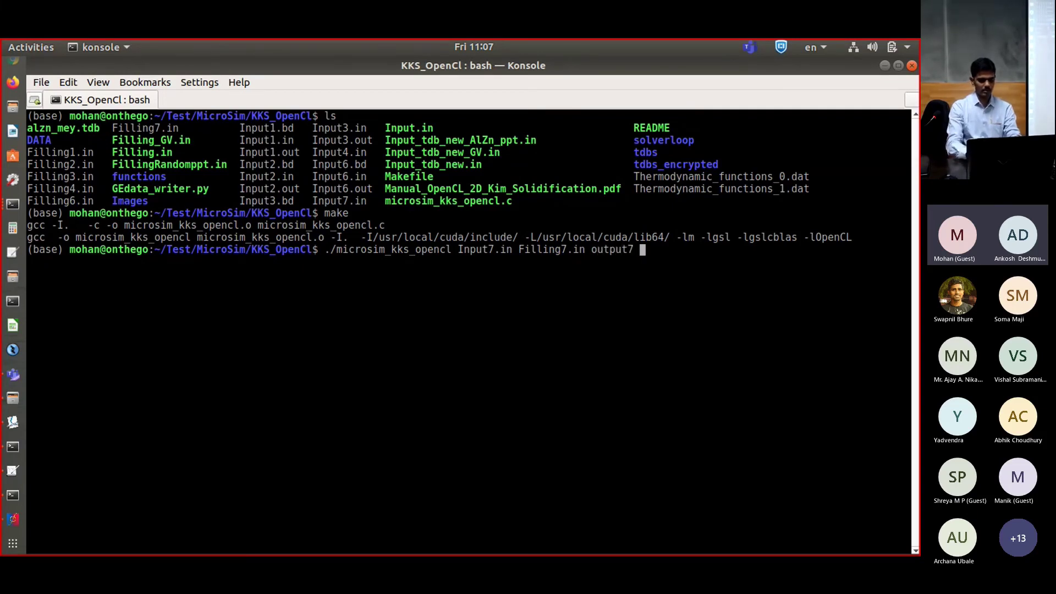
key("Return")
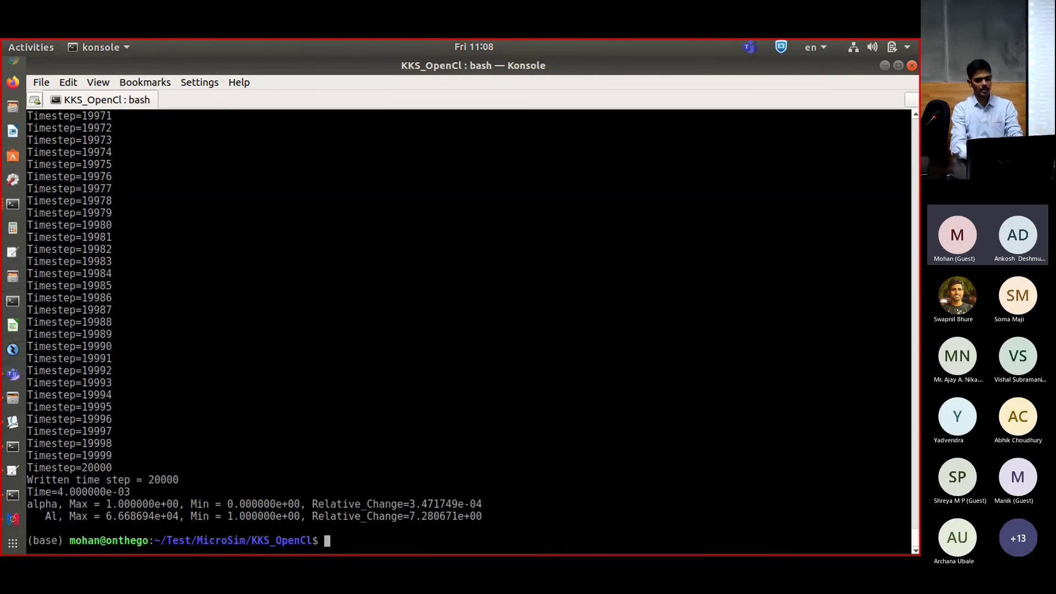
List the KKS_OpenCl folder, change into DATA/, and list the generated output files with ls and ls -ltrh.
type("ls")
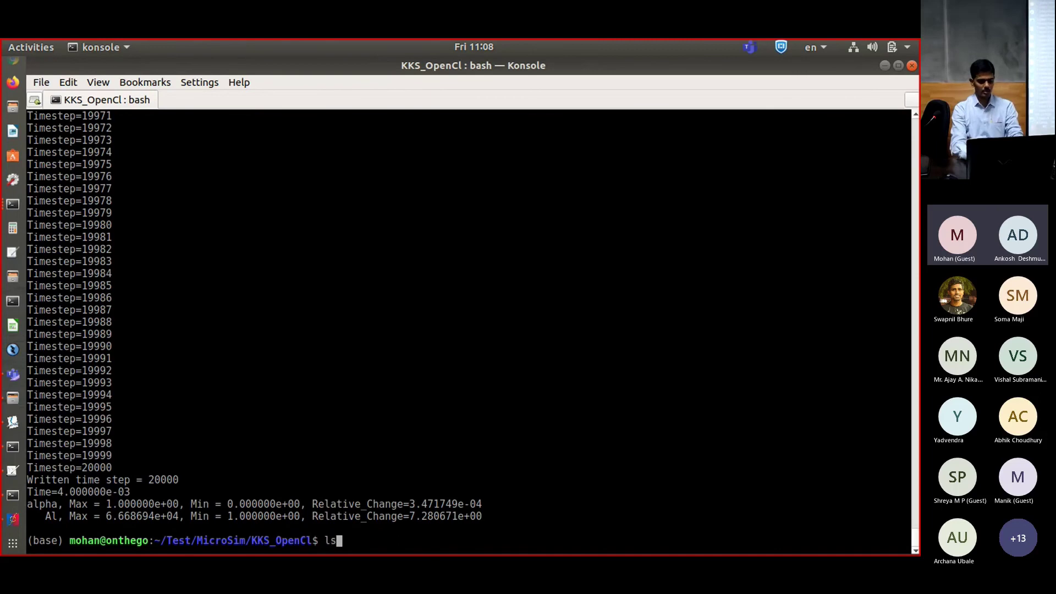
key("Return")
type("cd DATA/")
key("Return")
type("ls")
key("Return")
type("ls -ltrh")
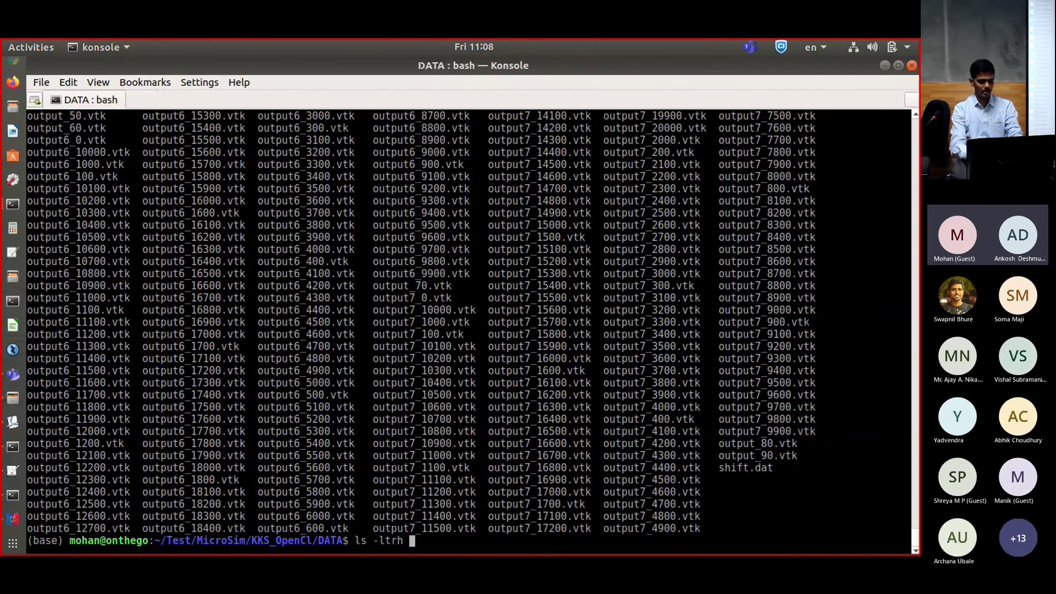
key("Return")
Launch ParaView from the DATA folder, load the output7_..vtk file group, and close the output messages window.
type("paraview")
key("Return")
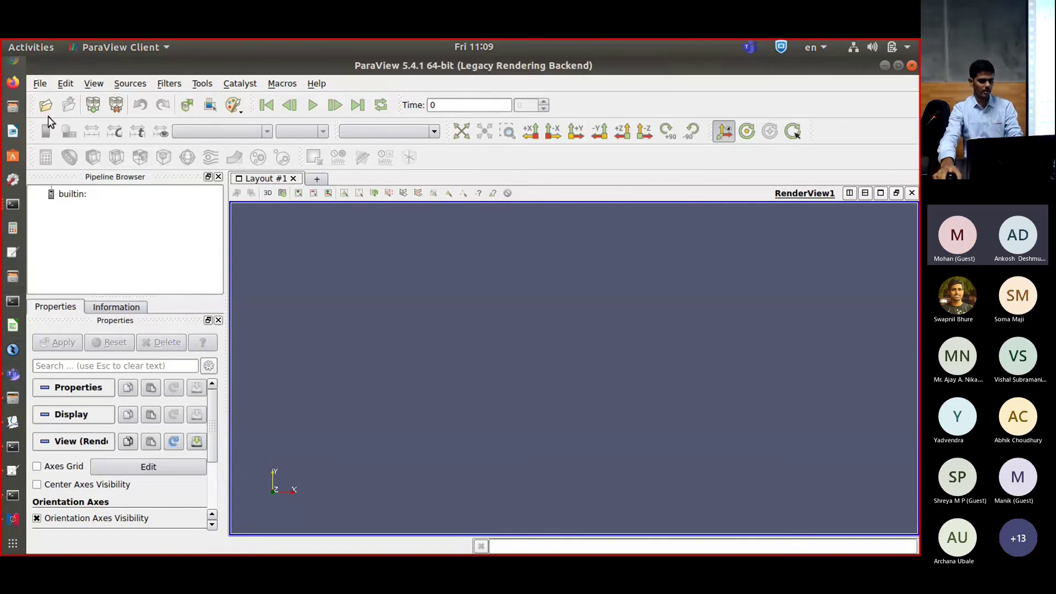
left_click(48, 99)
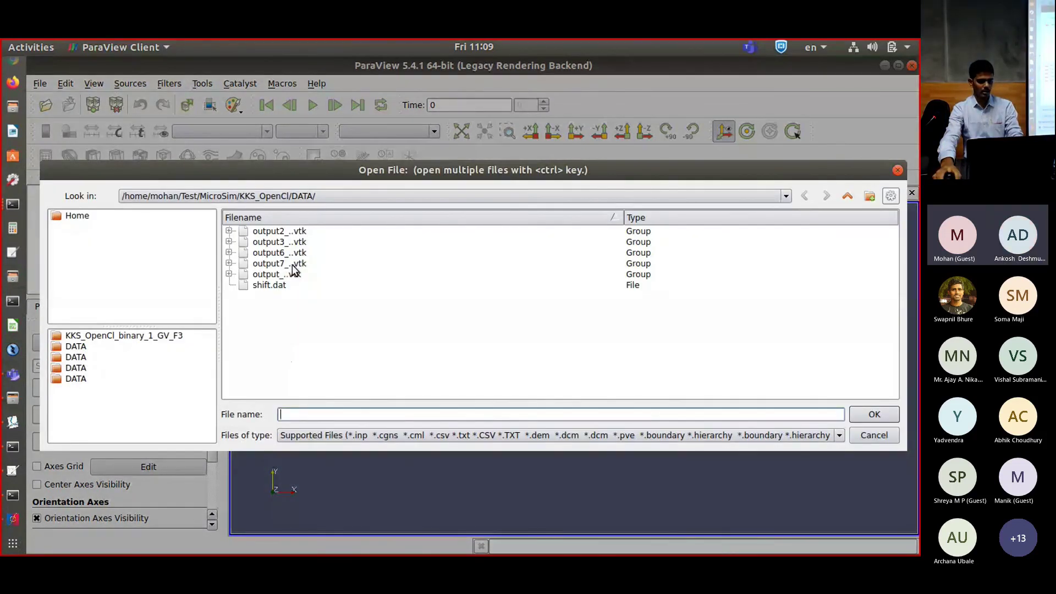
double_click(265, 275)
left_click(69, 343)
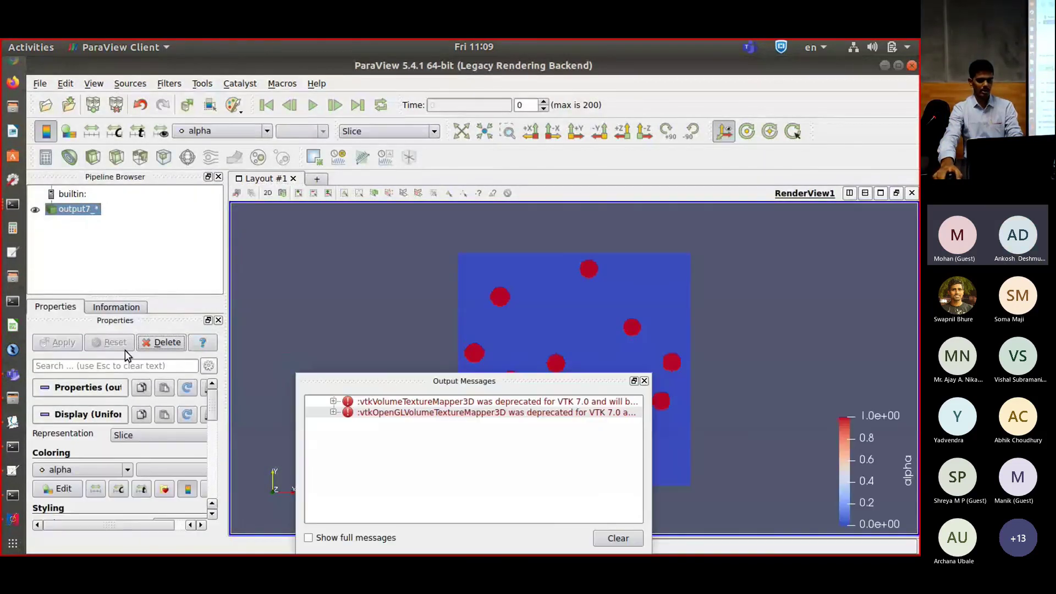
left_click(644, 381)
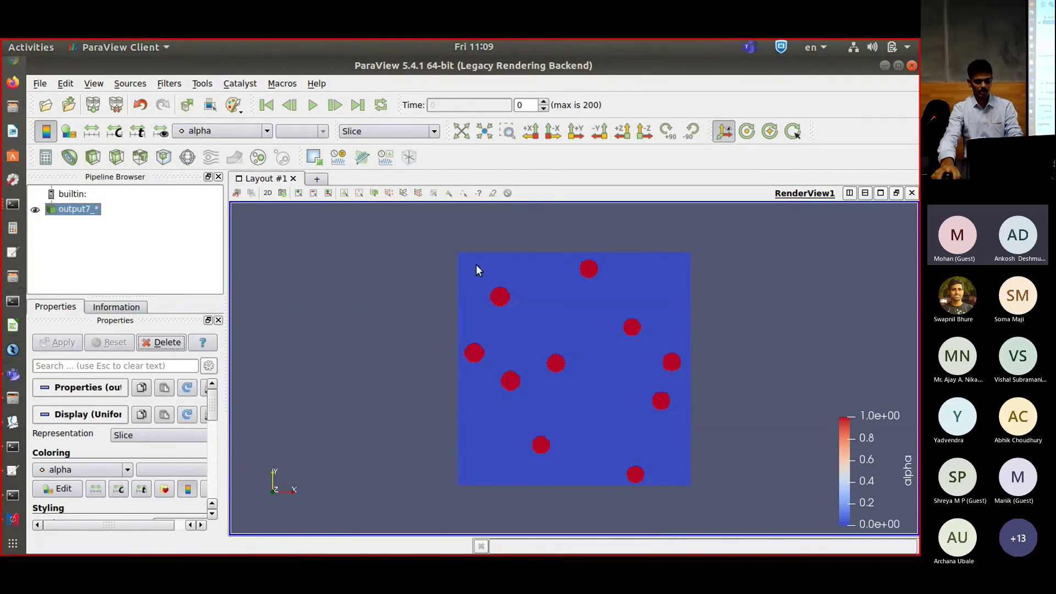
Play the output7 time series to its last step and colour the slice by Mu_Al, followed by comp_Al.
left_click(311, 105)
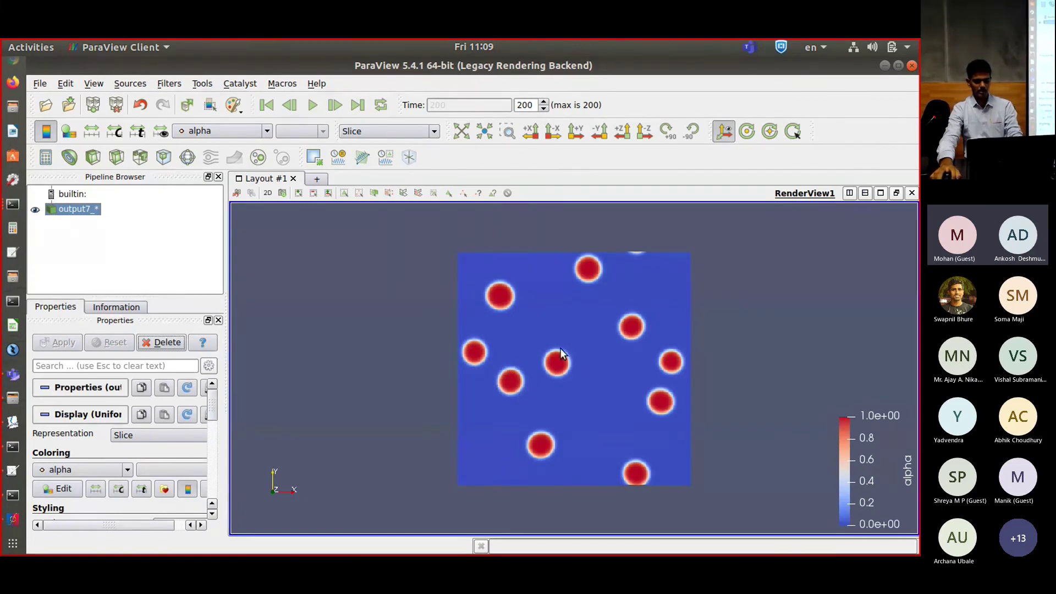
left_click(213, 132)
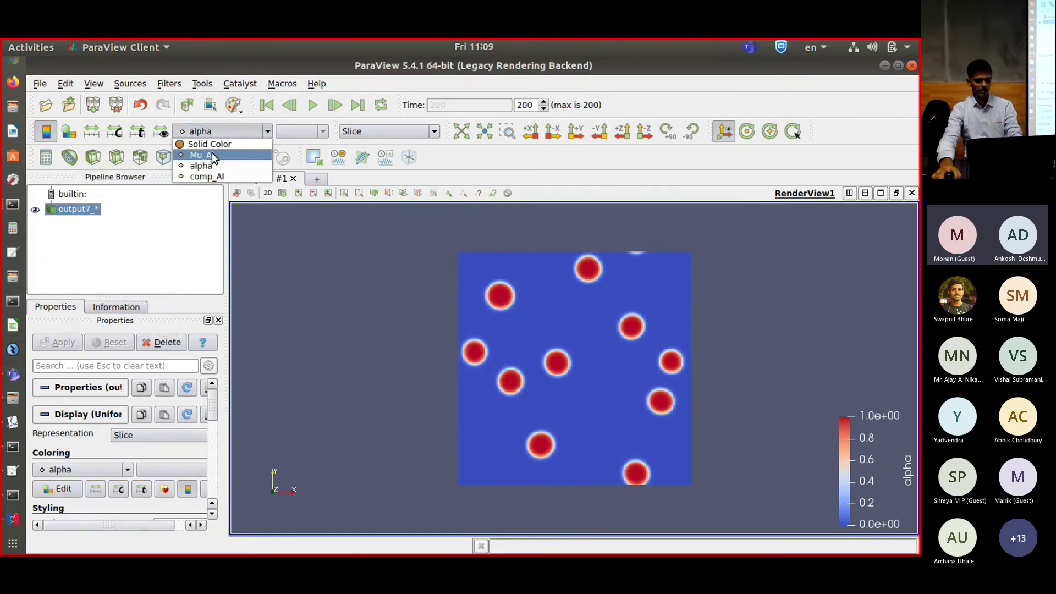
left_click(213, 152)
left_click(216, 132)
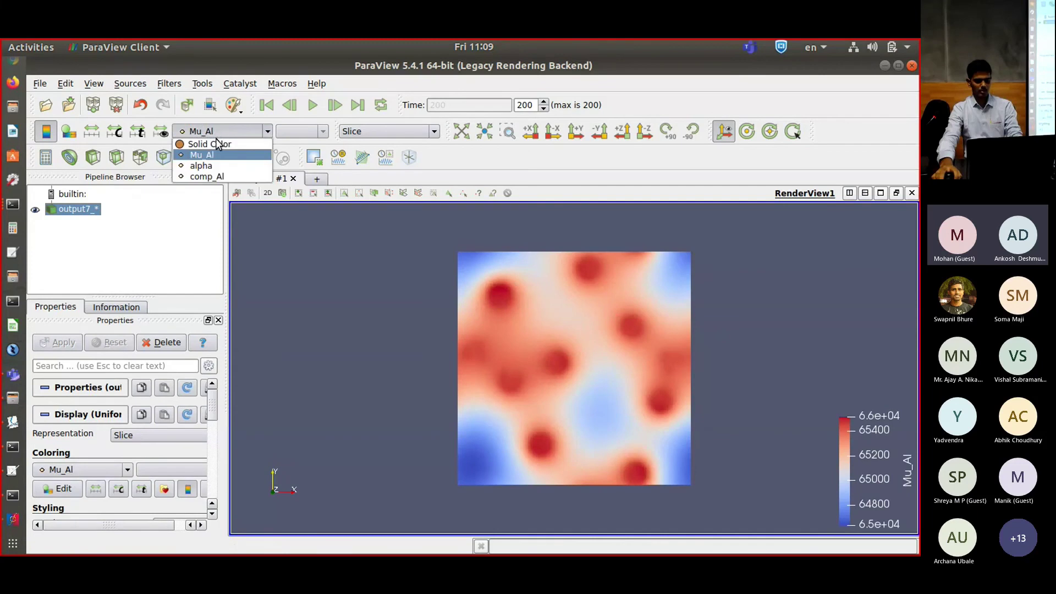
left_click(211, 176)
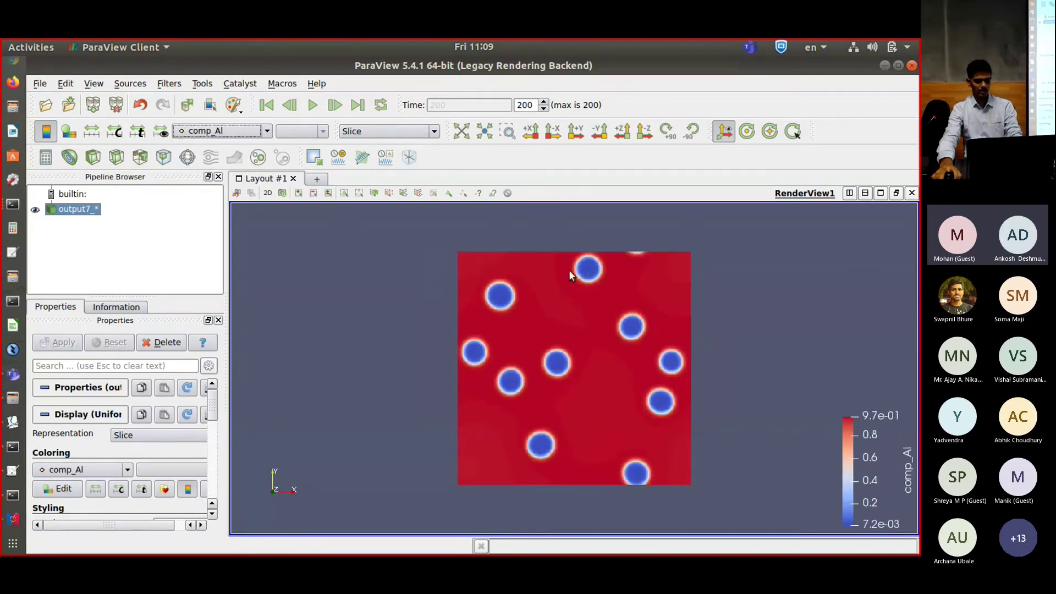
Close ParaView and move the local terminal up from DATA to the KKS_OpenCl folder.
left_click(911, 67)
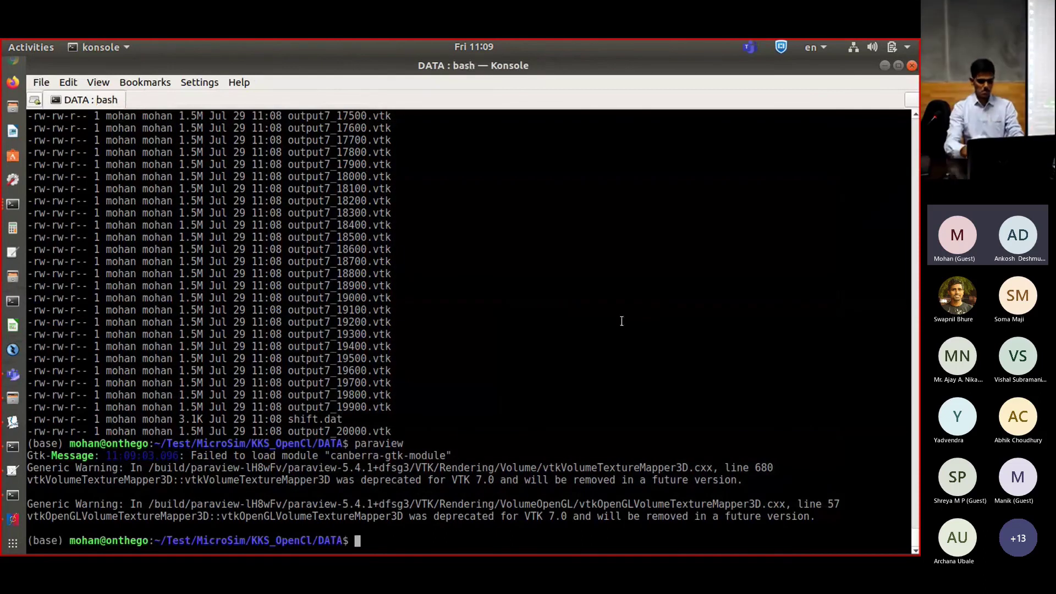
type("cd ..")
key("Return")
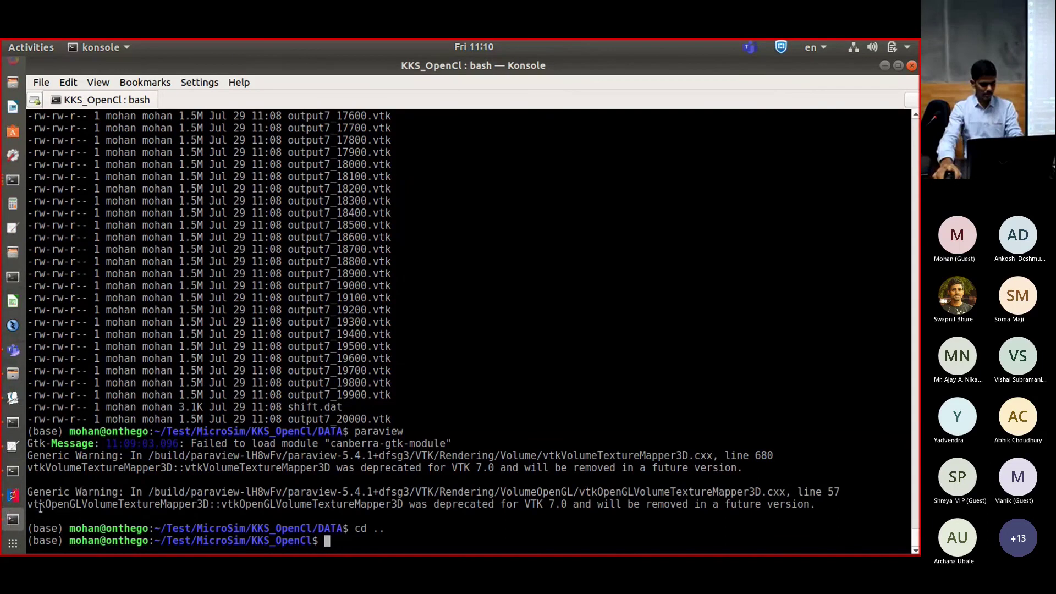
Switch to the gpucluster terminal session and list its DATA folder's files in long format, oldest first.
left_click(13, 472)
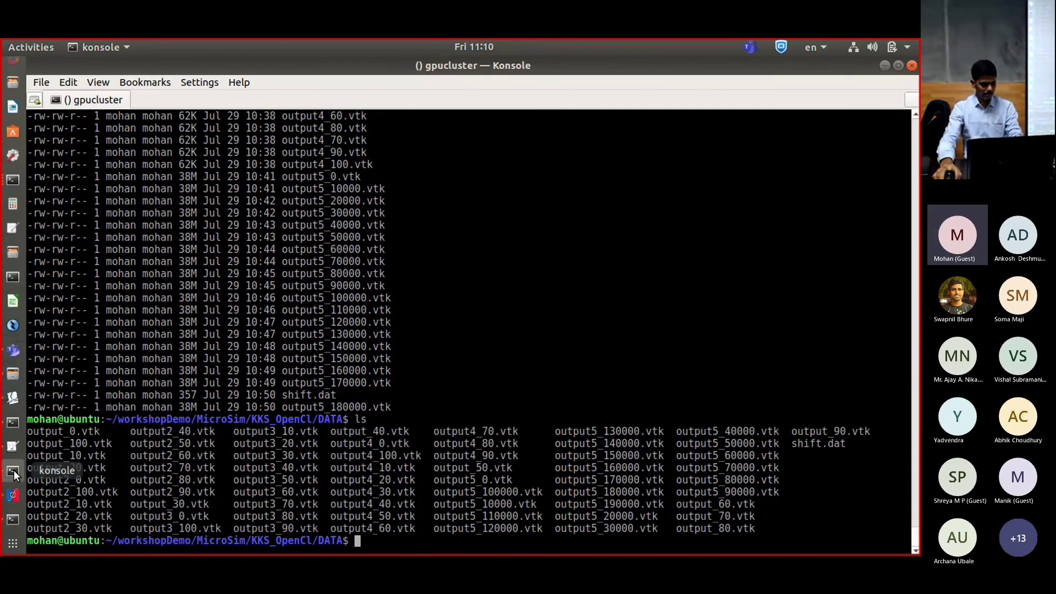
type("ls -ltr")
key("Return")
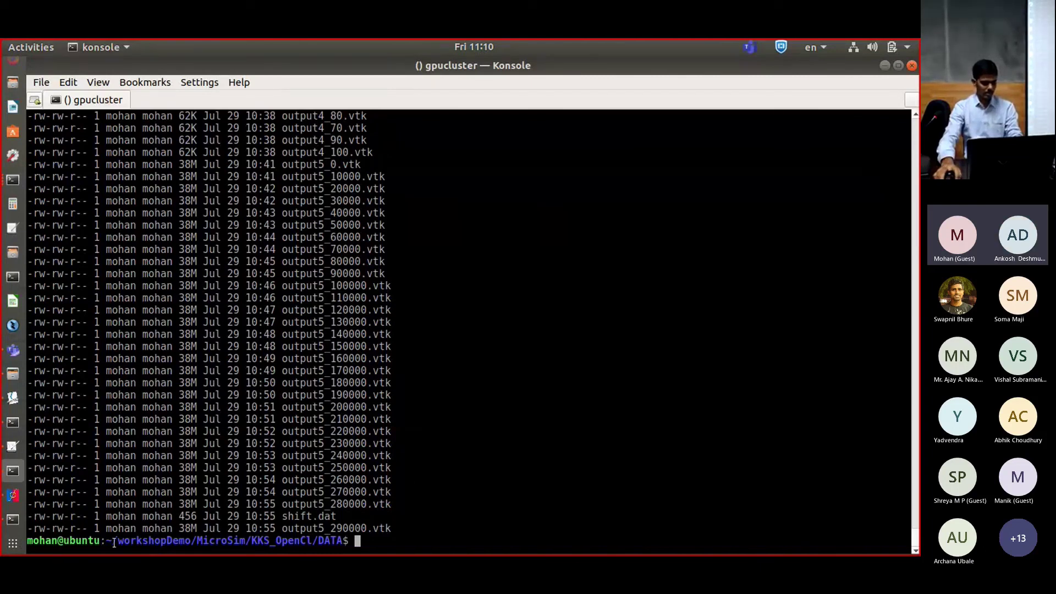
Copy the remote path ~/workshopDemo/MicroSim/KKS_OpenCl/ from the gpucluster prompt.
left_click_drag(108, 541, 319, 540)
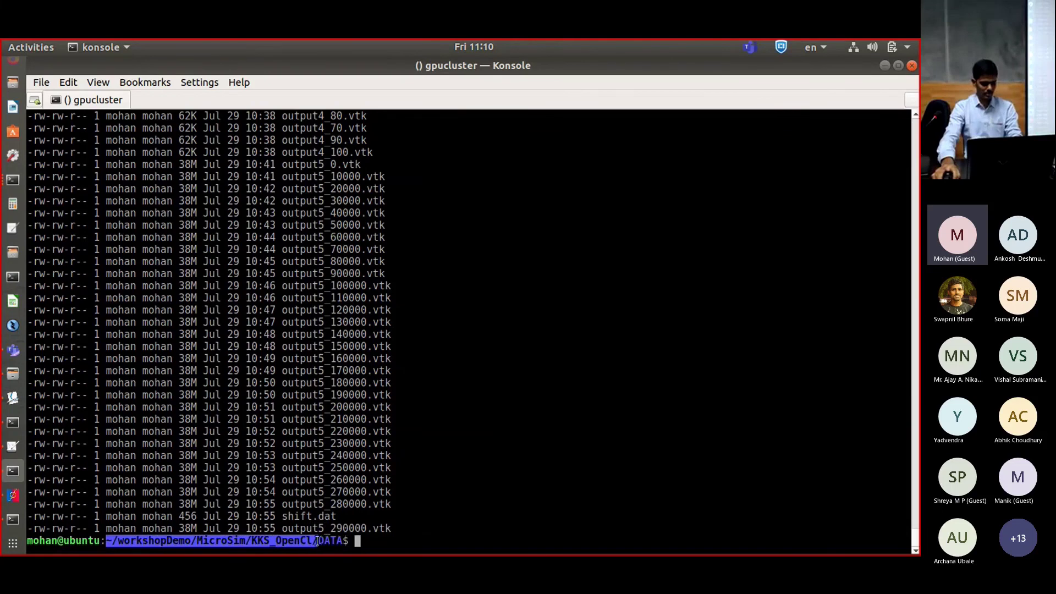
right_click(309, 537)
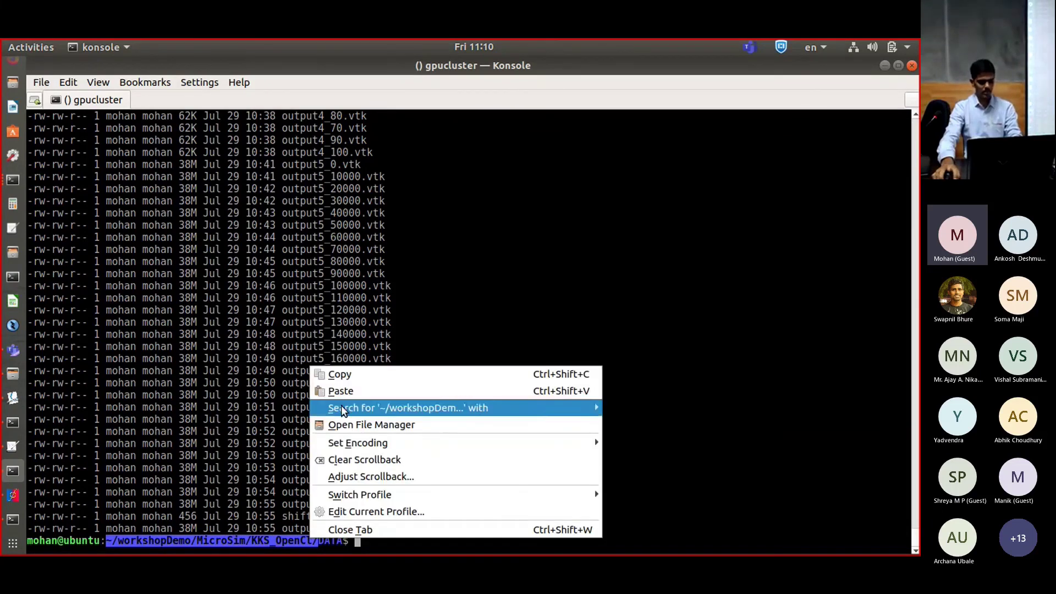
left_click(348, 379)
Open a new local terminal tab, list the MicroSim folder, and change to the home directory.
key("ctrl+shift+t")
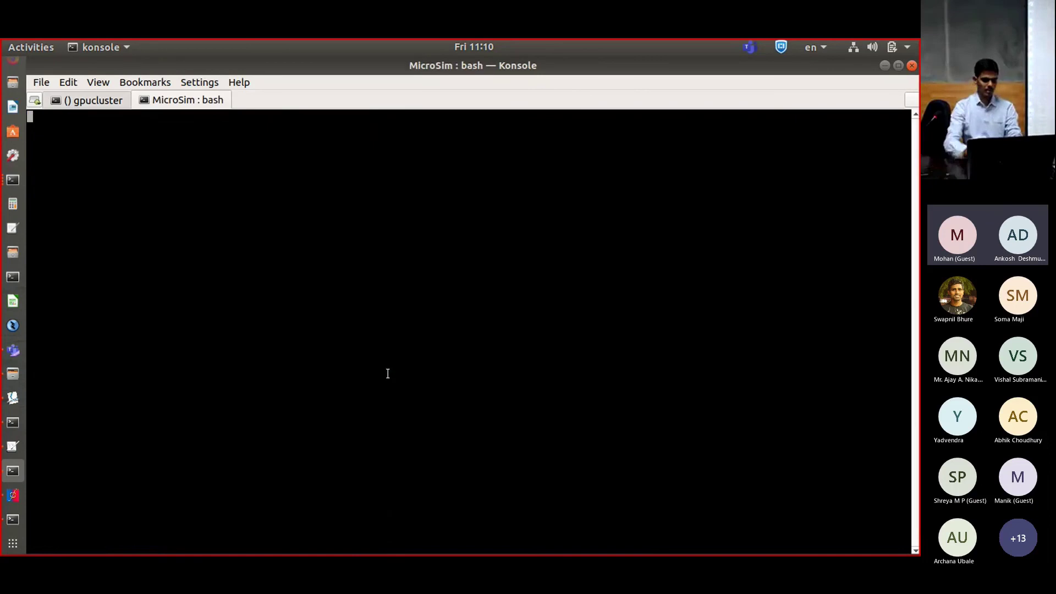
type("ls")
key("Return")
type("cd")
key("Return")
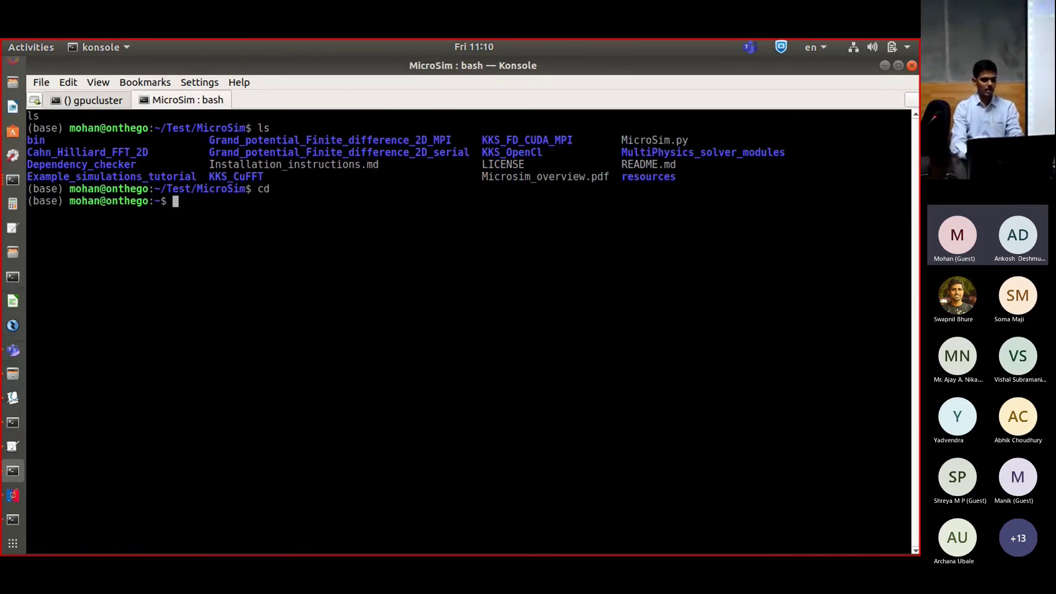
Create a clusterRuns folder in the home directory, change into it, and list its contents.
type("mkdir ")
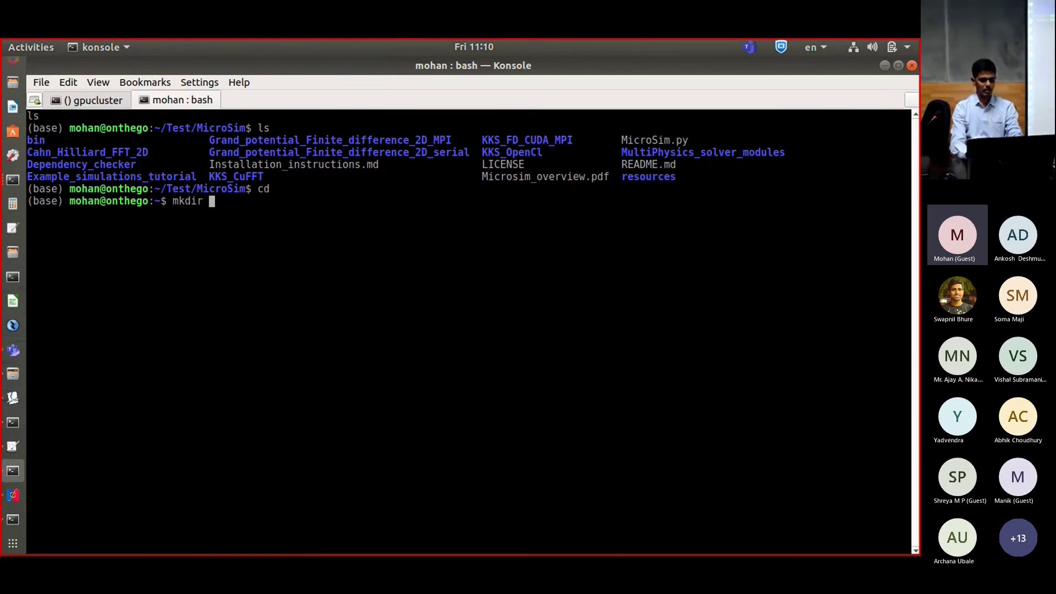
type("clus")
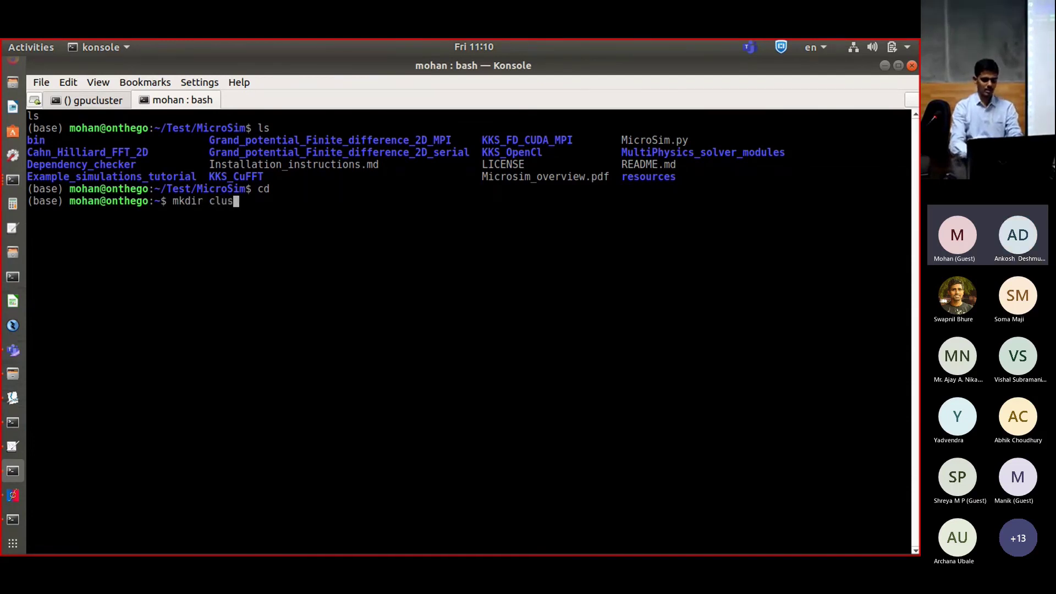
type("terRuns")
key("Return")
type("cd cl")
key("Tab")
key("Return")
type("ls")
key("Return")
Download the remote folder gpucluster:~/workshopDemo/MicroSim/KKS_OpenCl into clusterRuns using scp -r -p.
type("scp ")
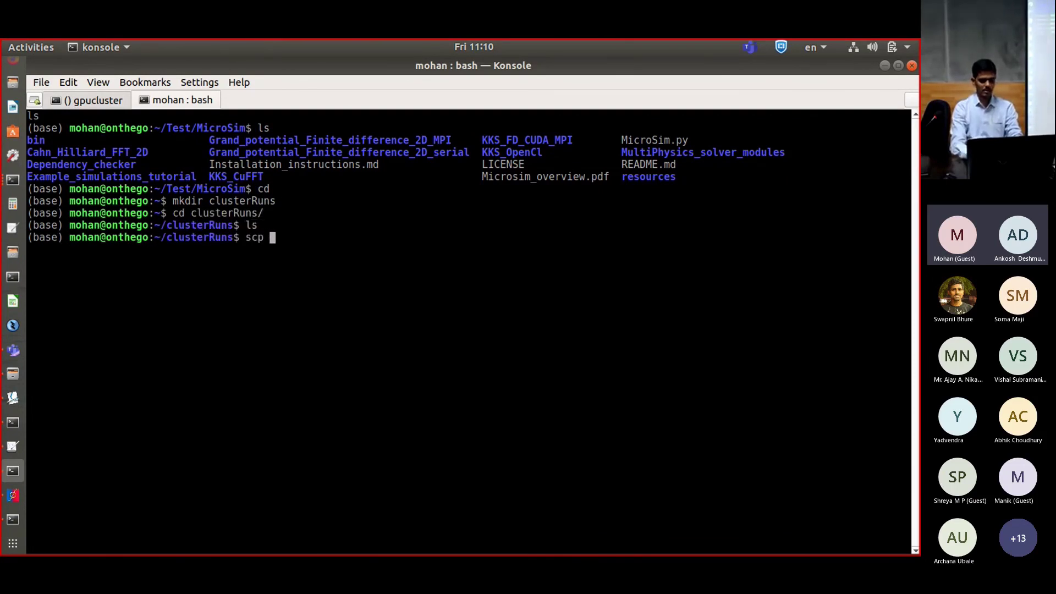
type("-r -p gpu")
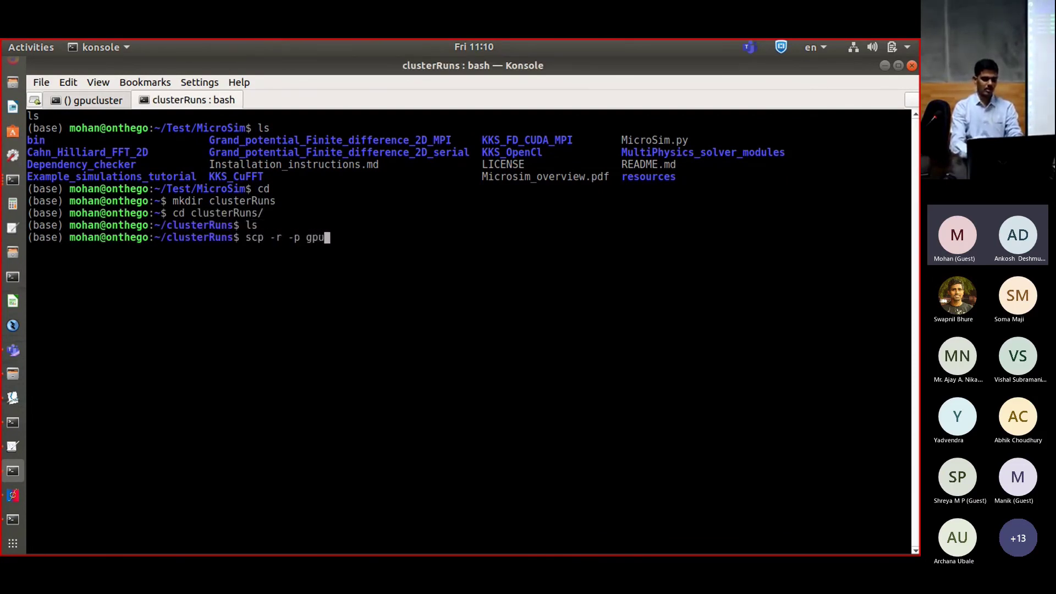
type("cluster")
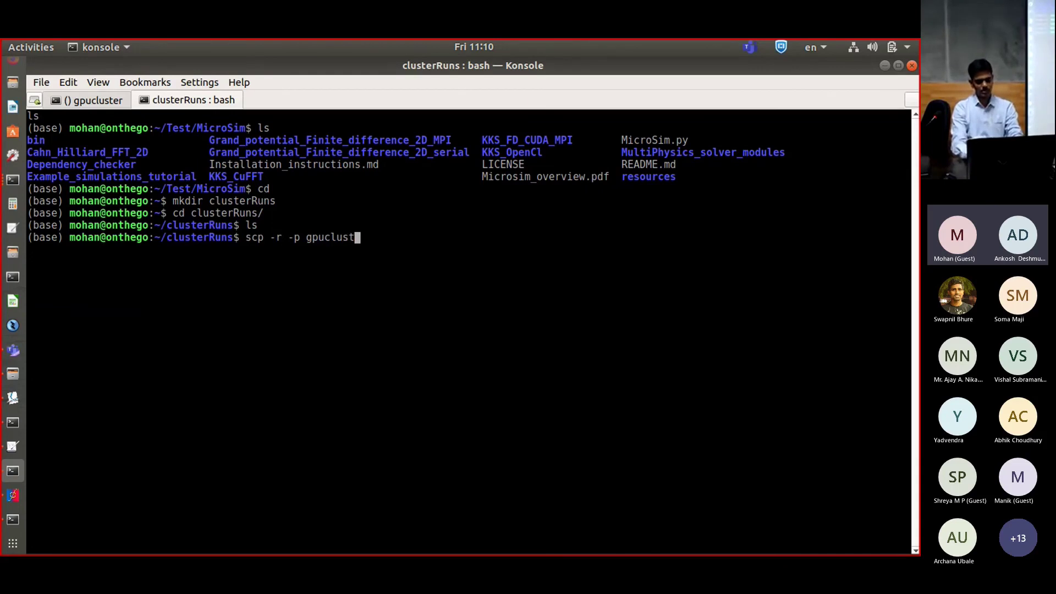
type(":")
key("ctrl+shift+v")
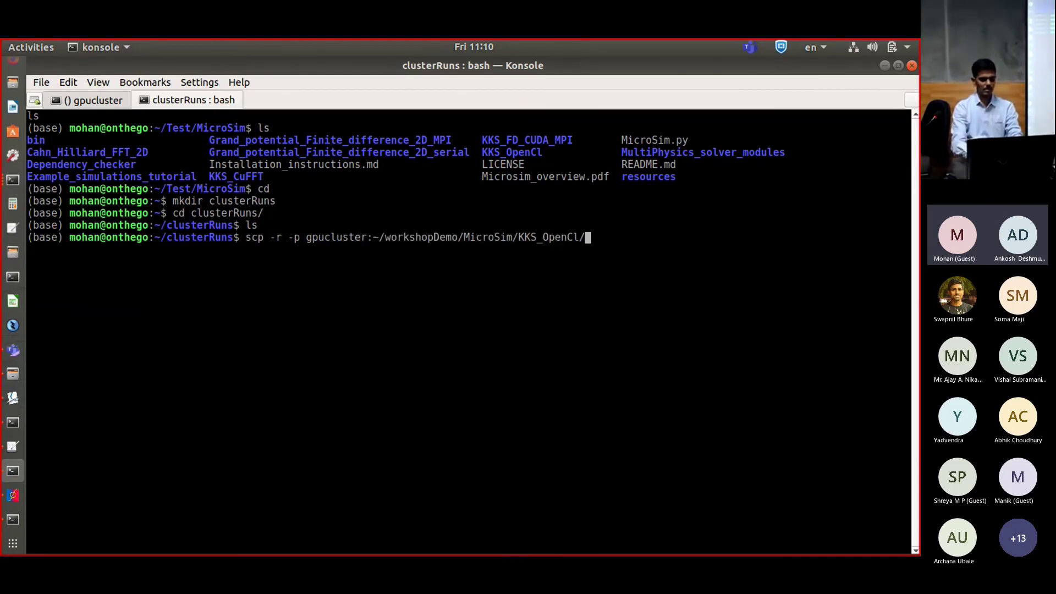
key("BackSpace")
key("BackSpace")
key("Return")
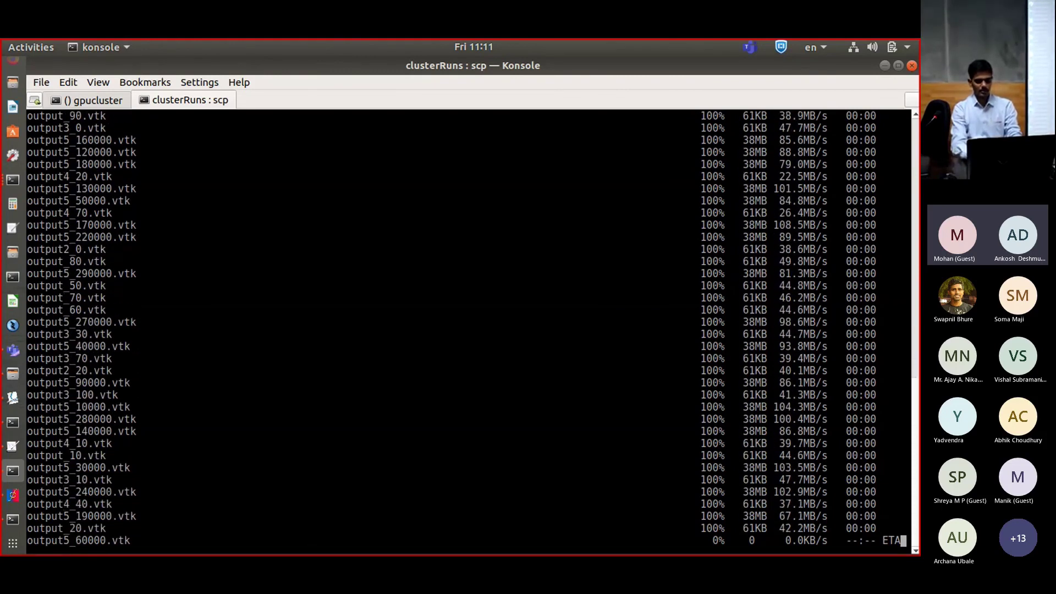
List clusterRuns, change into the downloaded KKS_OpenCl/ folder, and list its files.
type("ls")
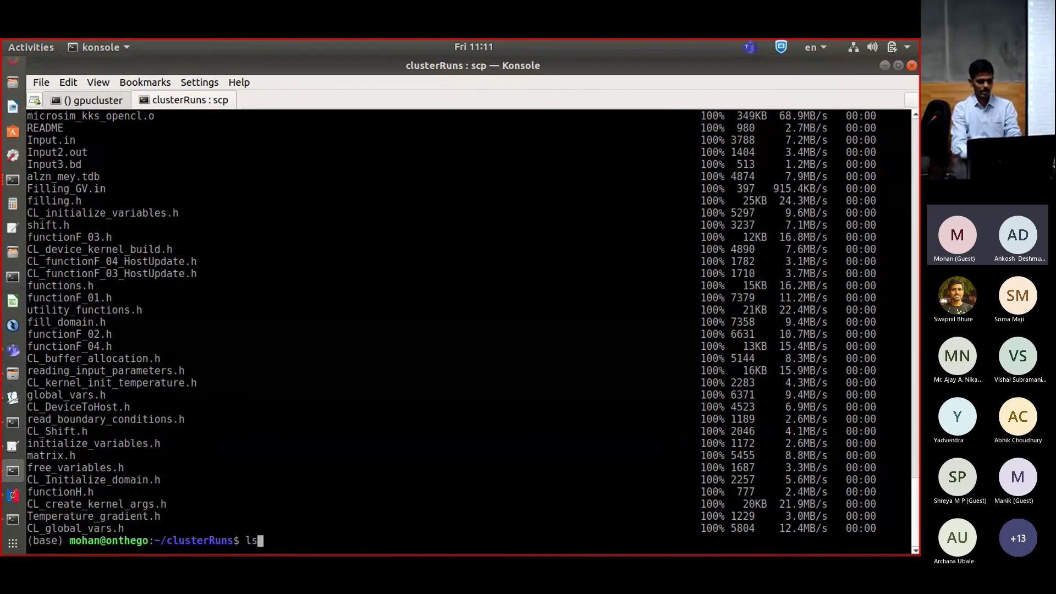
key("Return")
type("cd K")
key("Tab")
key("Return")
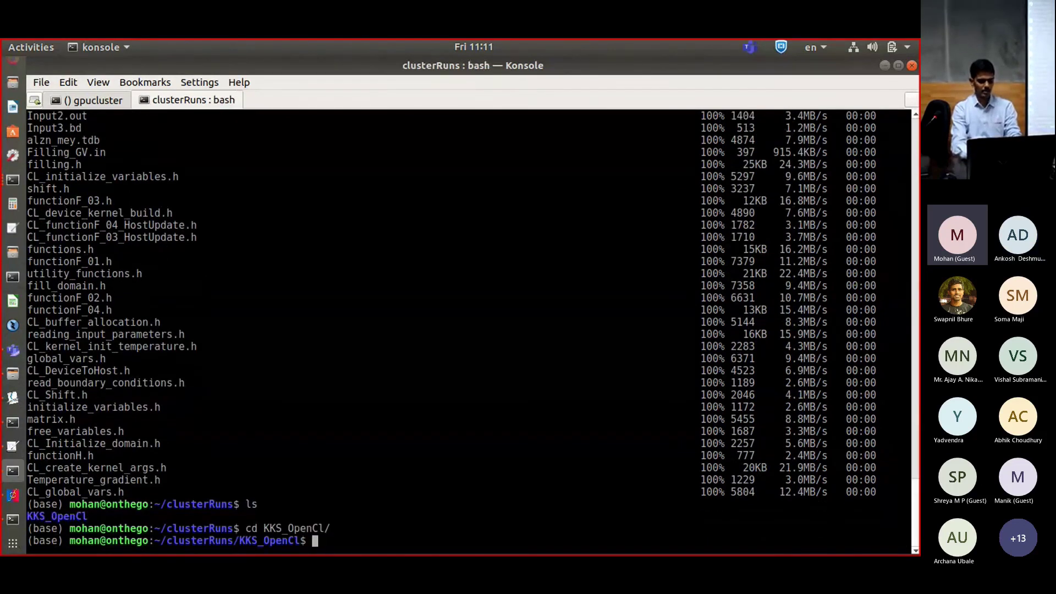
type("ls")
key("Return")
Change into the downloaded DATA/ folder and list the output files with ls -ltrh.
type("cd")
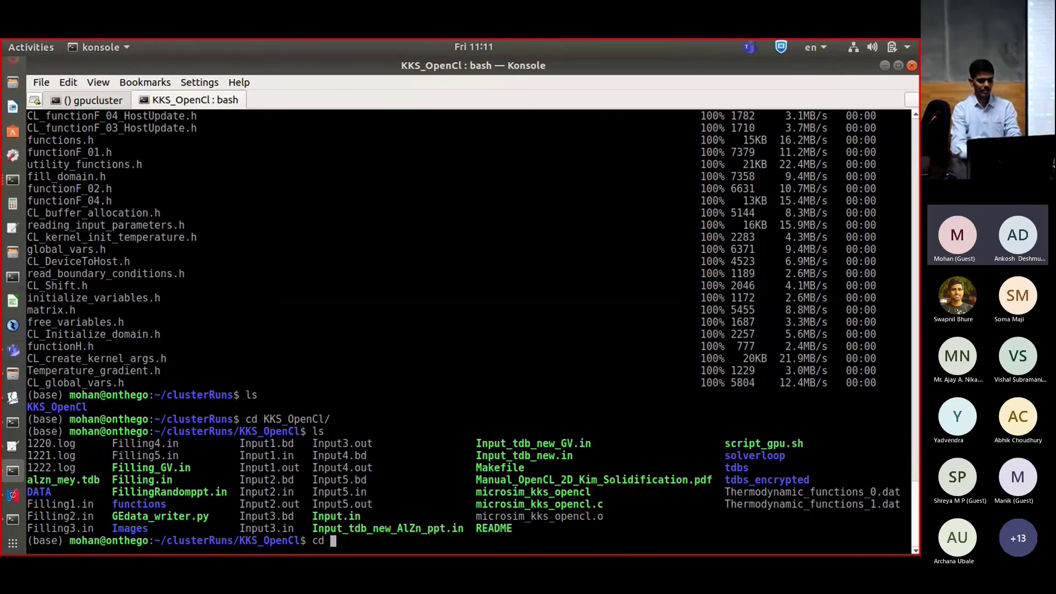
type(" D")
key("Tab")
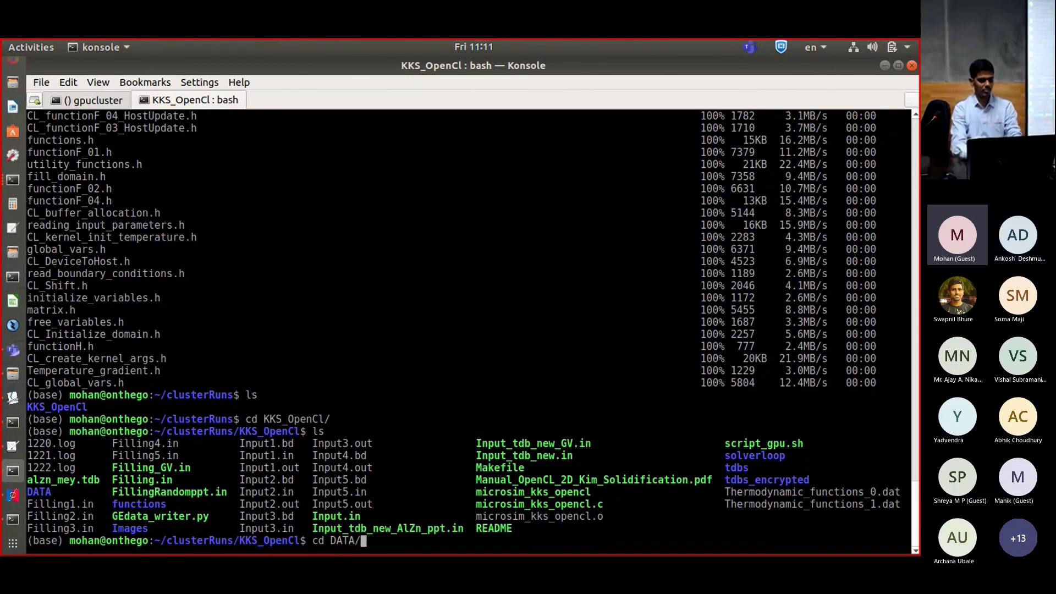
key("Return")
type("ls -t")
key("BackSpace")
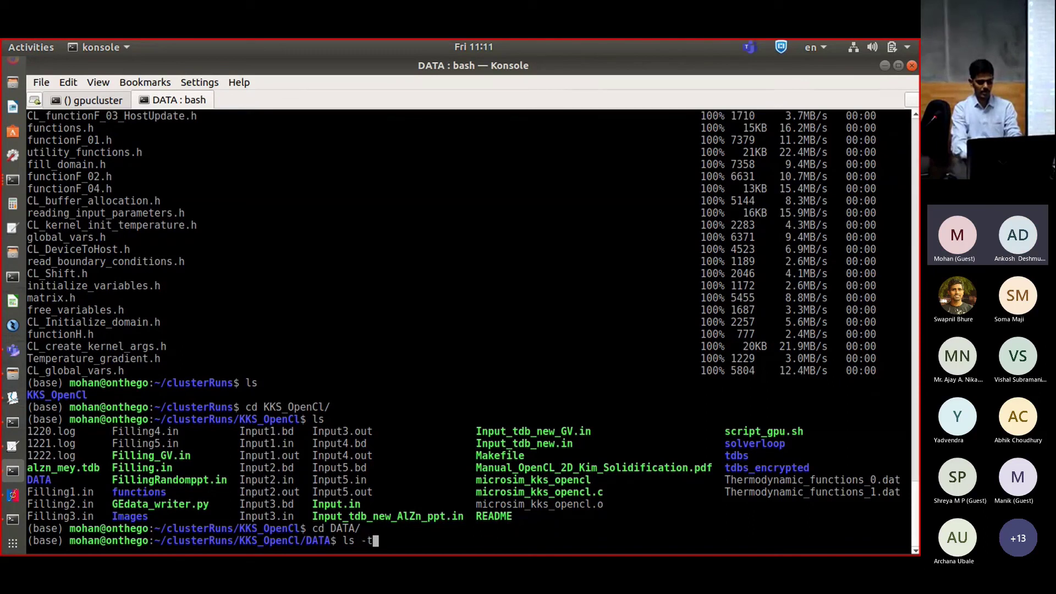
key("BackSpace")
type("ltrh")
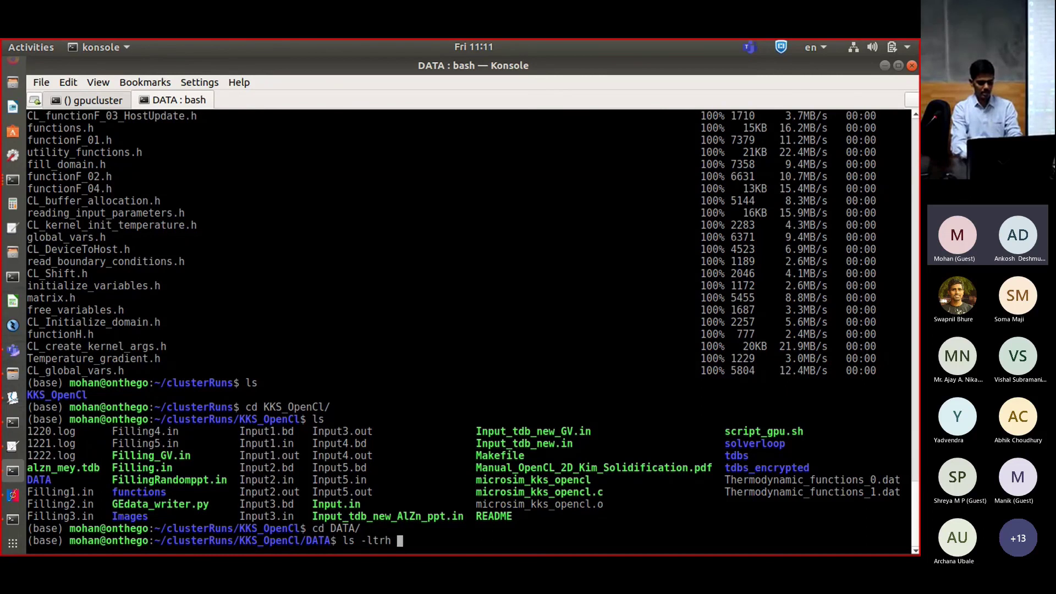
key("Return")
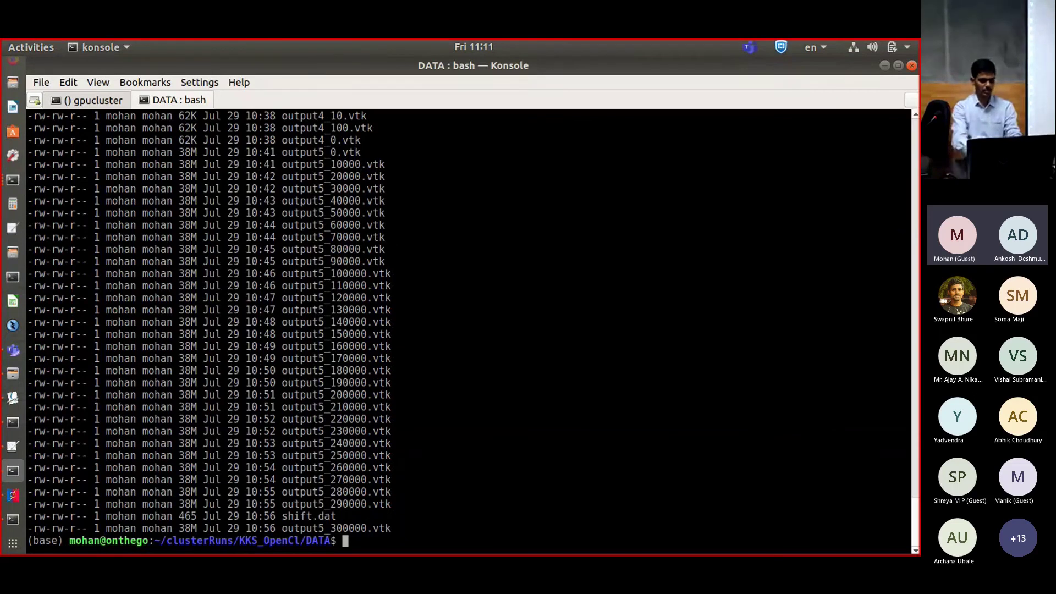
Launch ParaView from the downloaded DATA folder, load the output5_..vtk file group, and dismiss the output messages window.
type("paraview")
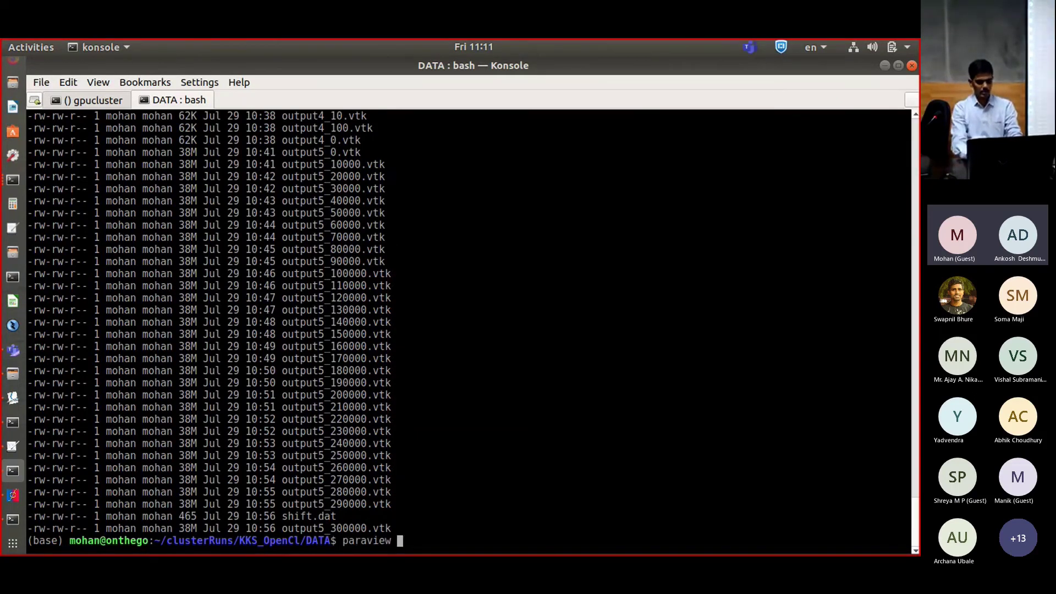
key("Return")
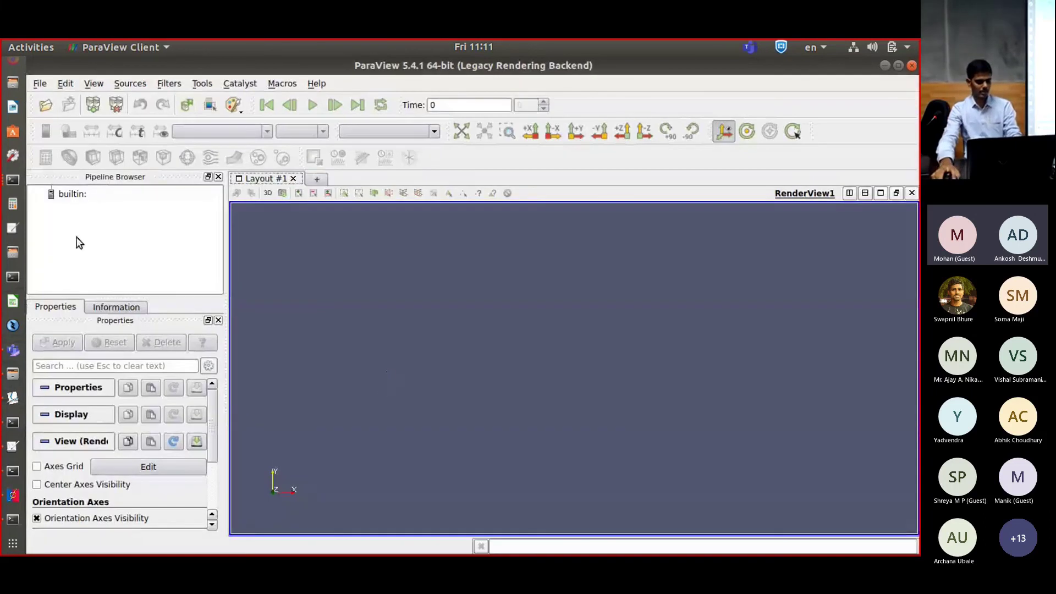
left_click(46, 105)
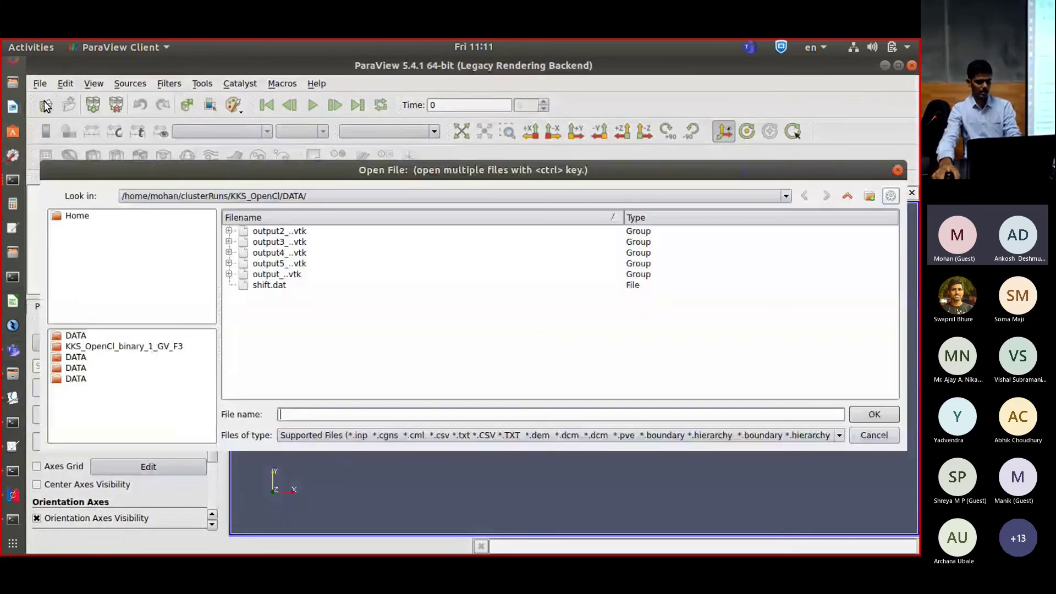
double_click(265, 263)
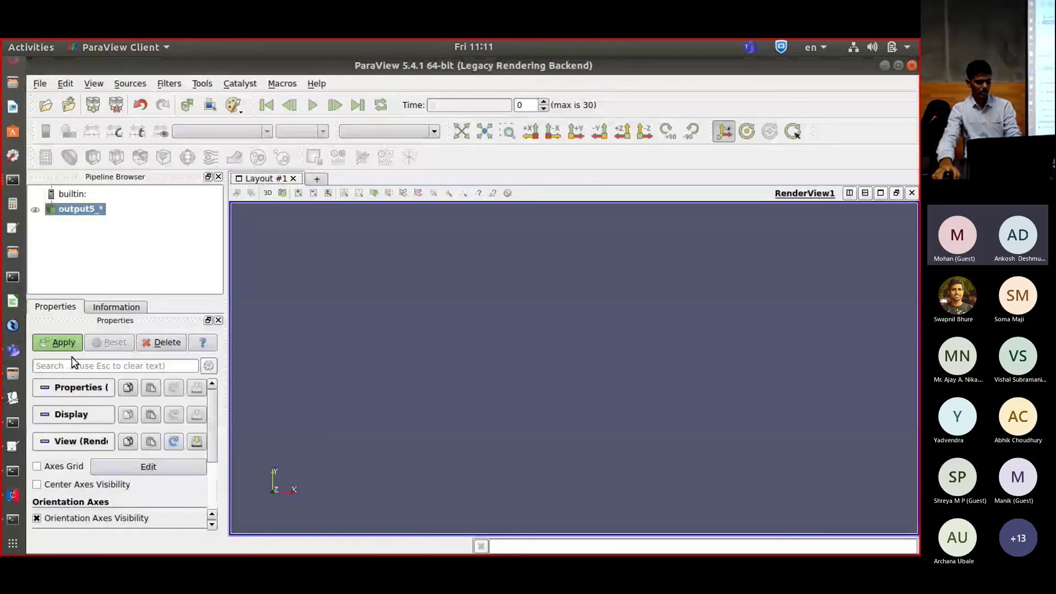
left_click(57, 342)
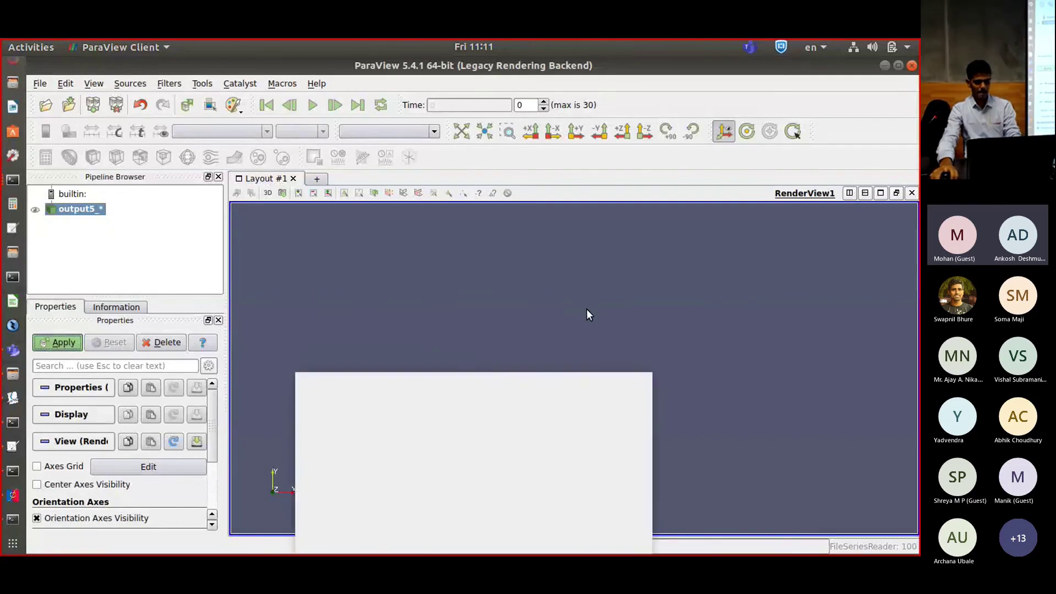
left_click(644, 380)
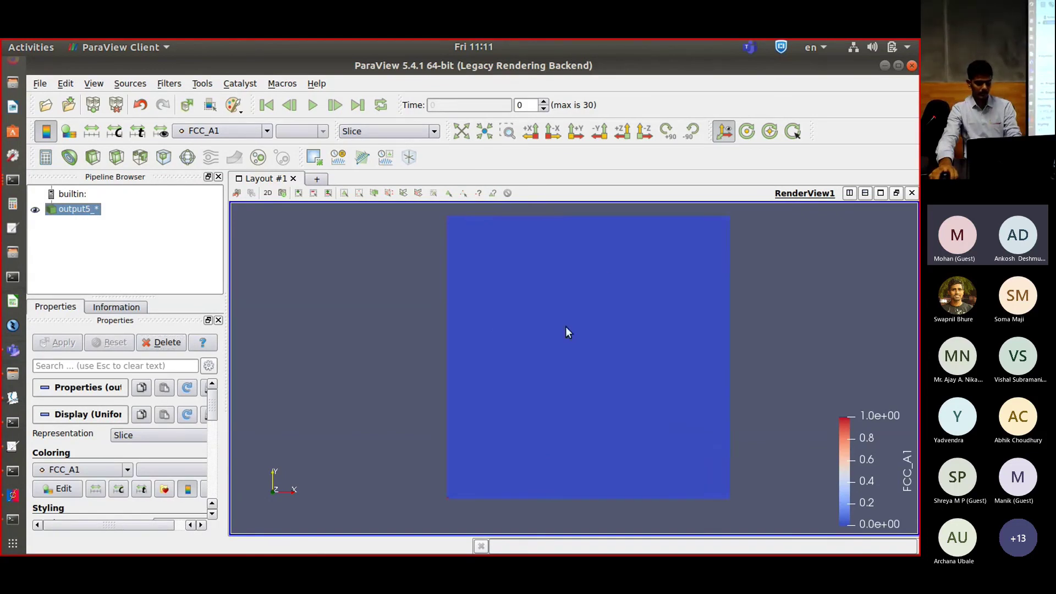
Examine the initial FCC_A1 field of output5 closely around the seed at the slice's origin corner.
scroll(362, 399, "up", 5)
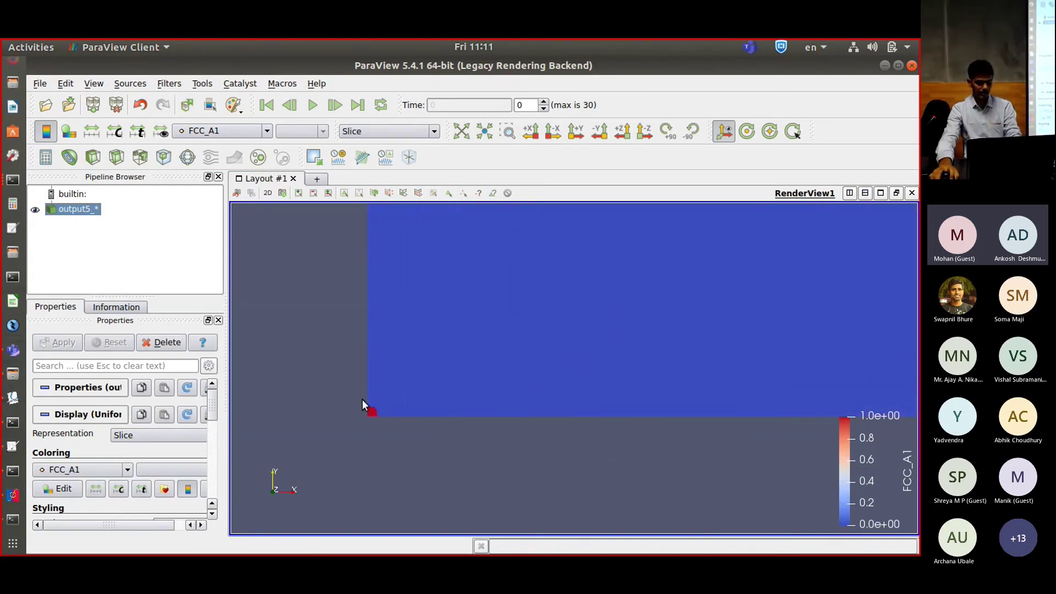
scroll(626, 352, "down", 8)
left_click_drag(586, 374, 541, 393)
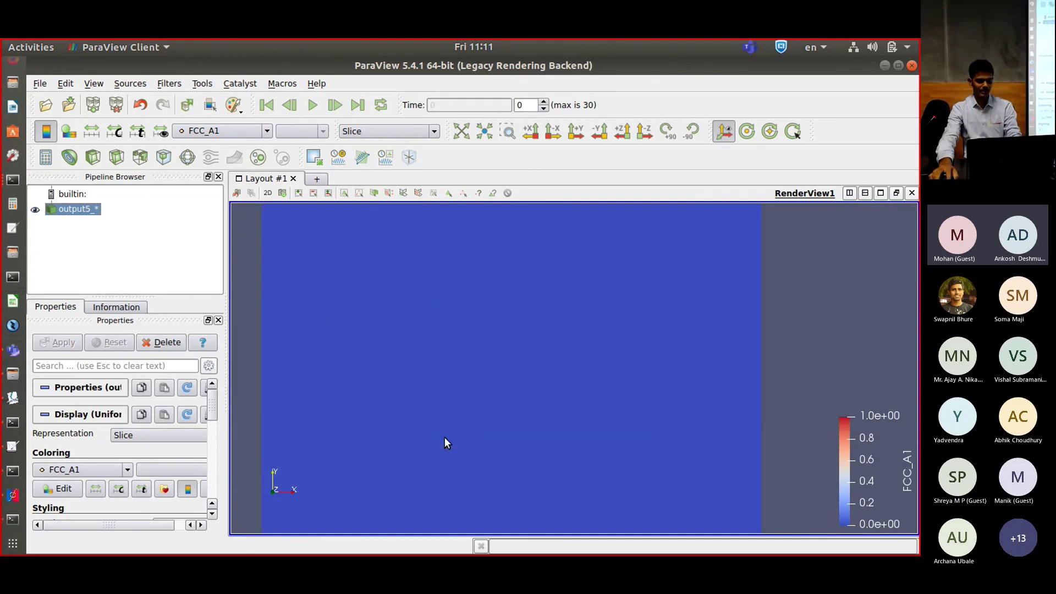
scroll(493, 385, "up", 5)
scroll(642, 315, "down", 5)
scroll(587, 335, "up", 3)
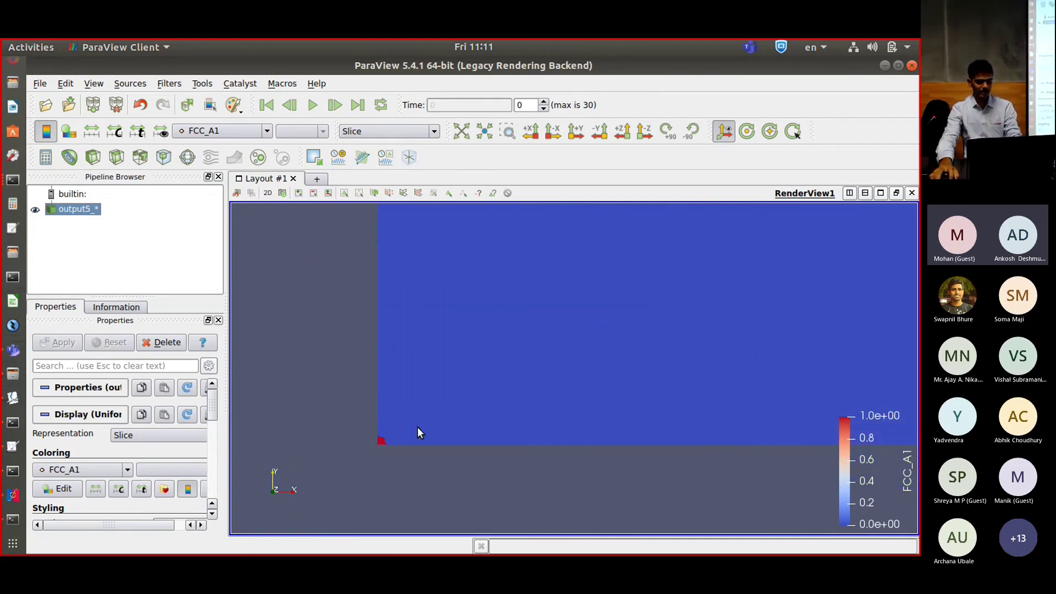
scroll(607, 342, "down", 5)
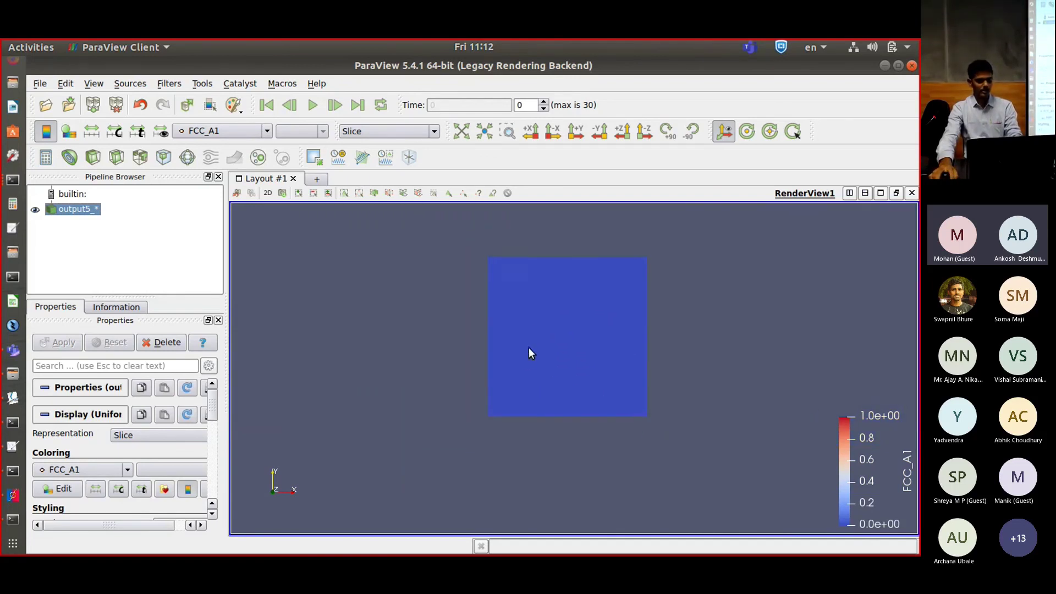
Play the output5 time series to its last step and view the grown FCC_A1 region up close.
left_click(311, 110)
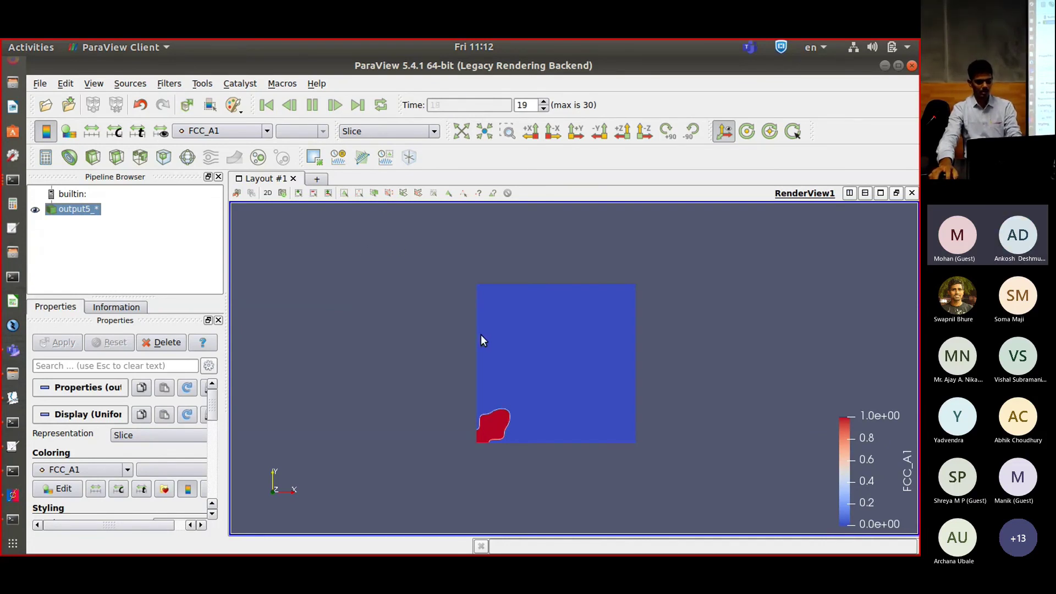
scroll(480, 340, "up", 1)
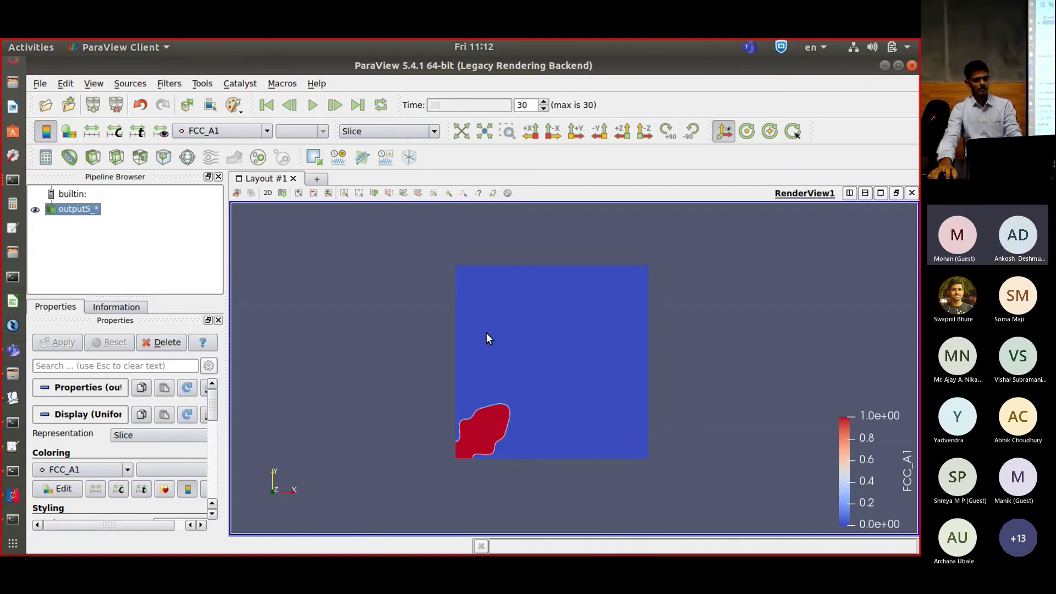
scroll(546, 393, "up", 3)
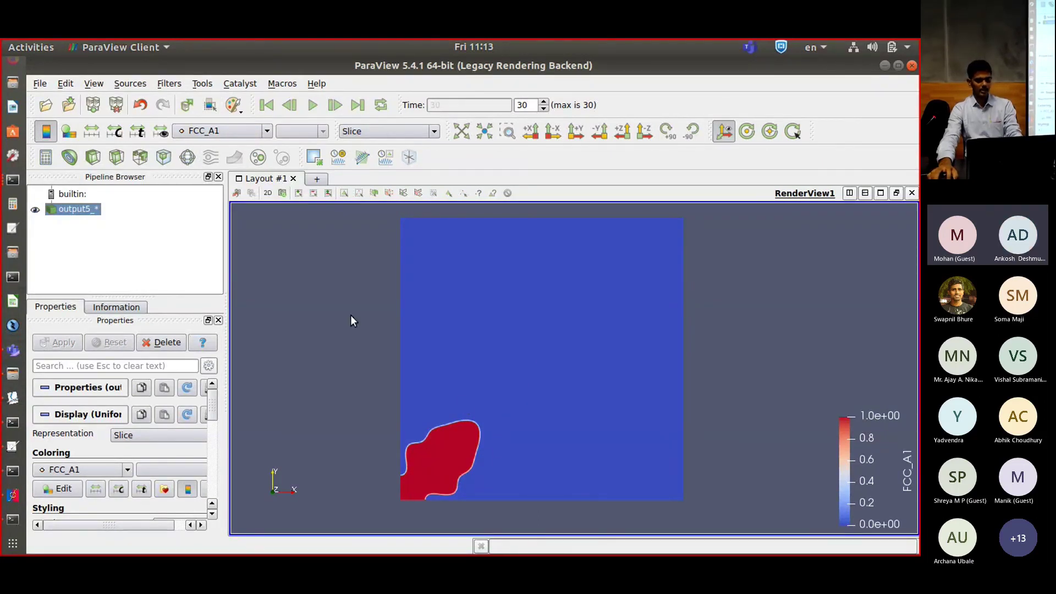
Colour the output5 slice at the last time step by Mu_AL and after that by comp_AL.
left_click(232, 135)
left_click(230, 155)
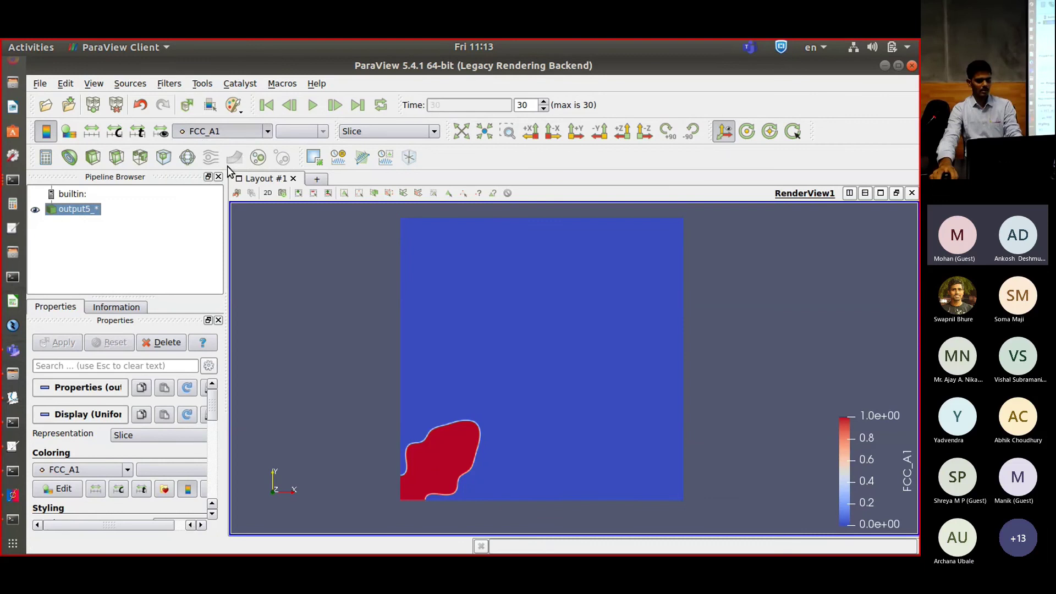
left_click(236, 127)
left_click(235, 128)
left_click(236, 127)
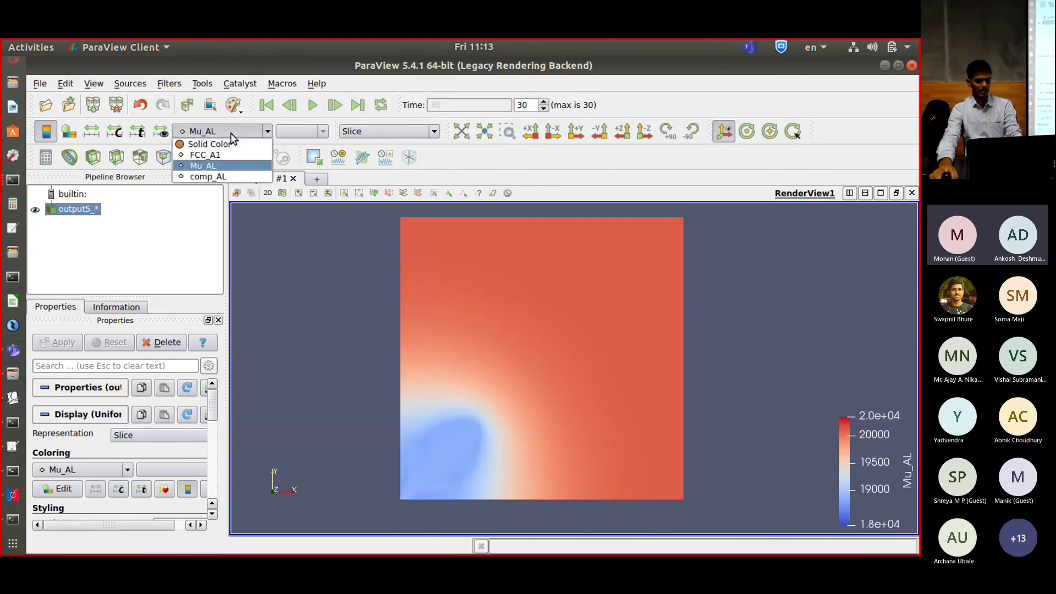
left_click(221, 174)
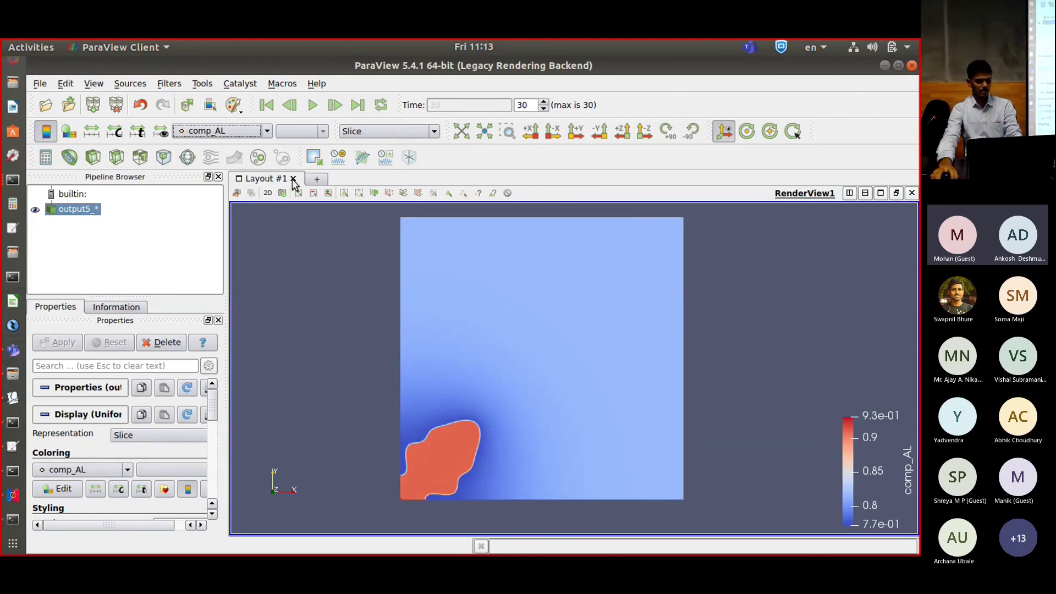
Plot the output5 fields over the diagonal line from the origin to (9.99e-06, 9.99e-06, 0) and hide the Mu_AL series.
left_click(362, 158)
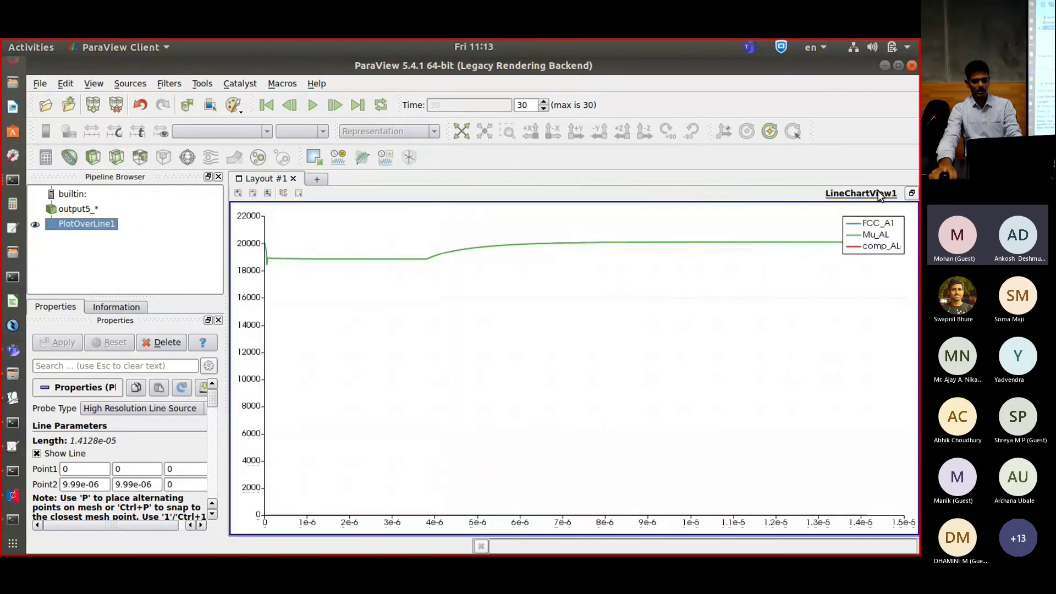
left_click(58, 342)
left_click_drag(212, 395, 200, 440)
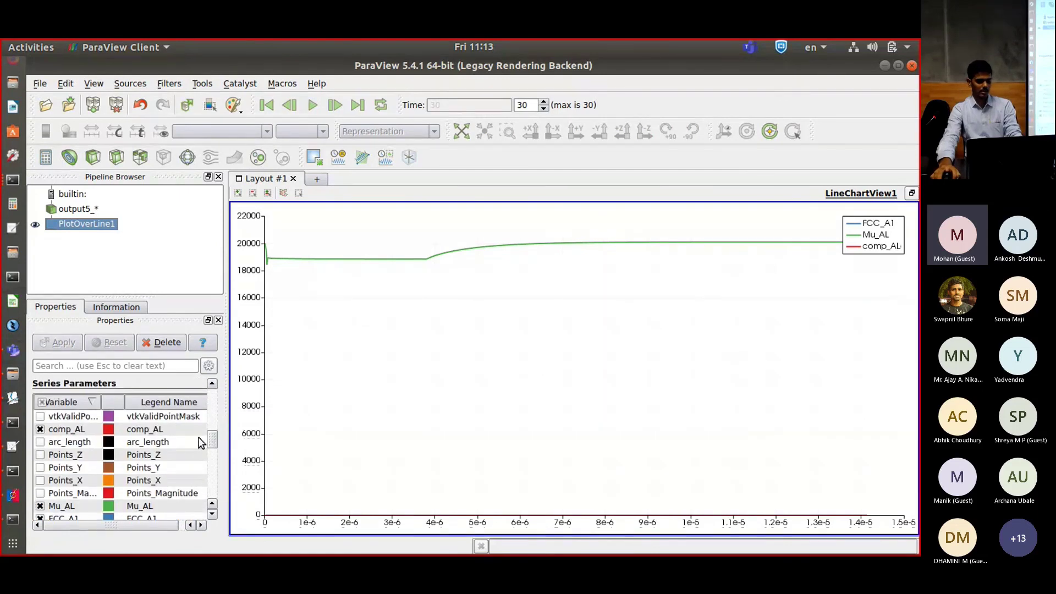
left_click(40, 506)
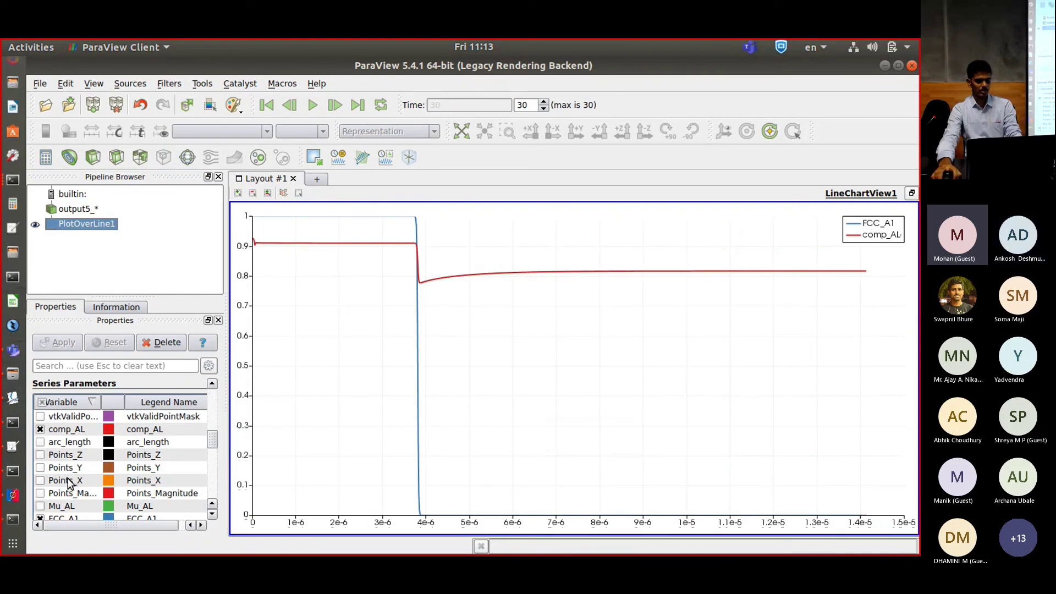
Hide the comp_AL series so that the line chart plots only FCC_A1.
left_click_drag(212, 439, 213, 444)
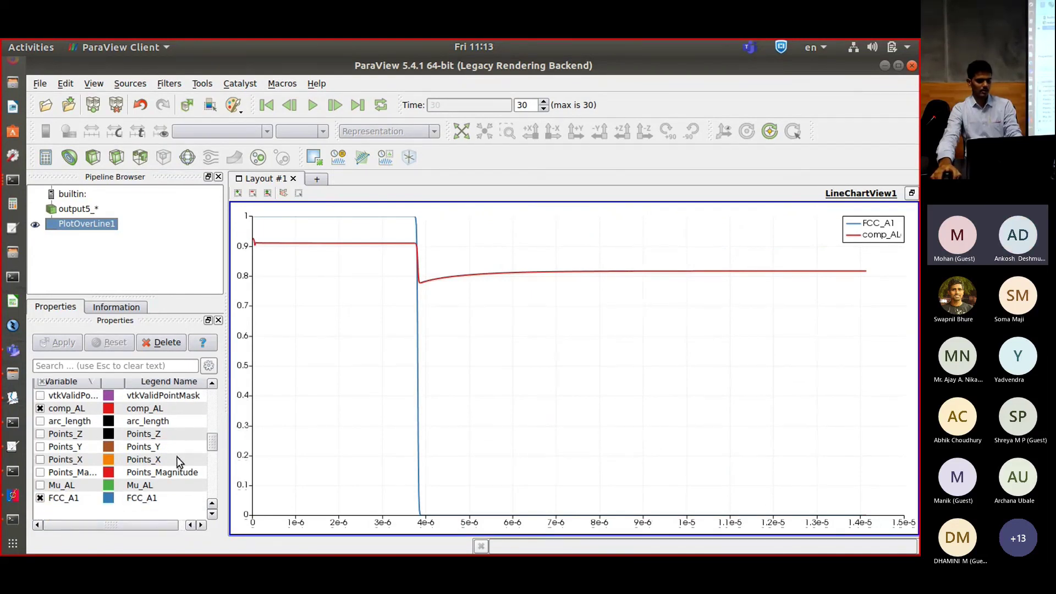
left_click(41, 408)
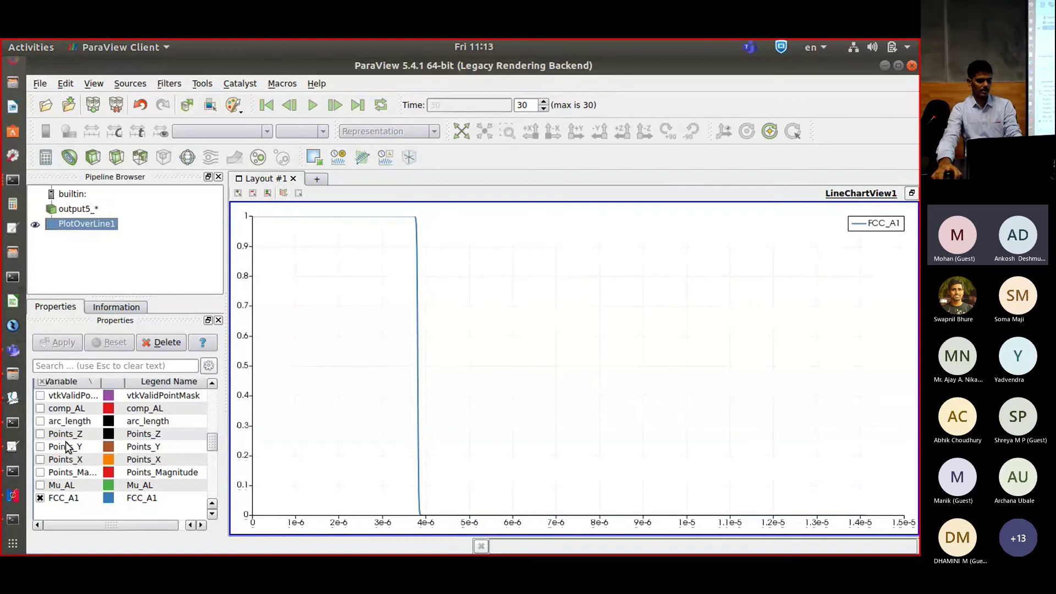
left_click(69, 498)
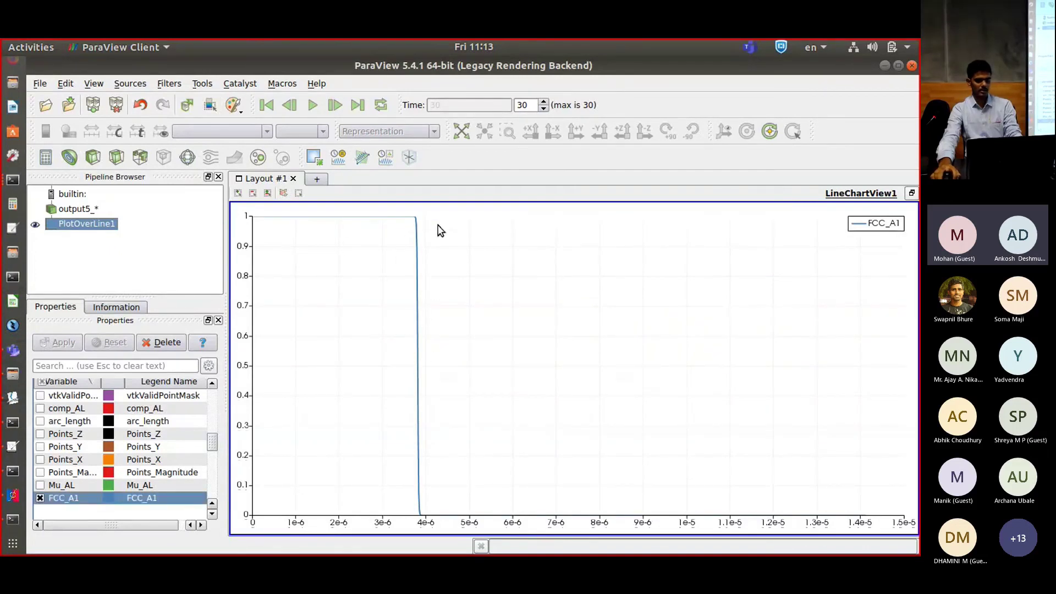
Show comp_AL instead of FCC_A1 in the line chart, view its profile, and close ParaView.
left_click(40, 408)
left_click(40, 498)
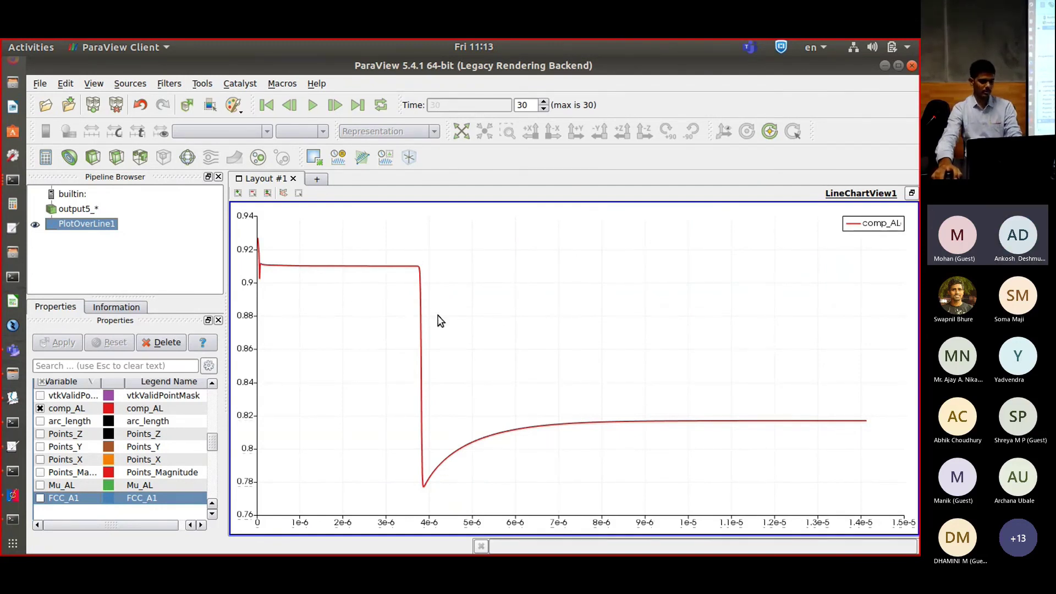
left_click(911, 66)
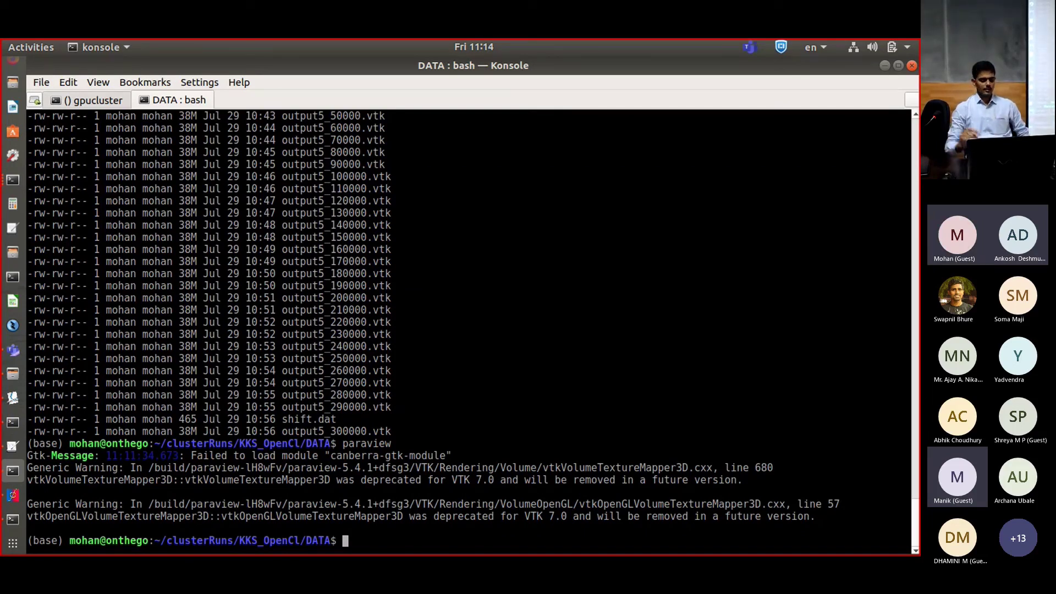
Switch to the KKS_OpenCL presentation in Okular and skim it from the title page to the closing Thank you page.
left_click(6, 356)
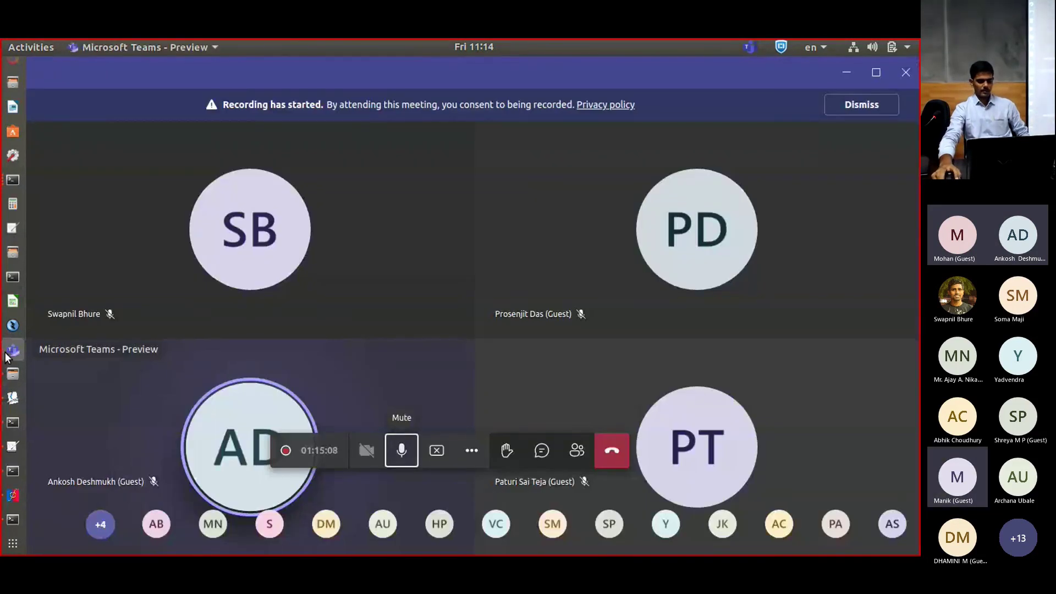
left_click(12, 496)
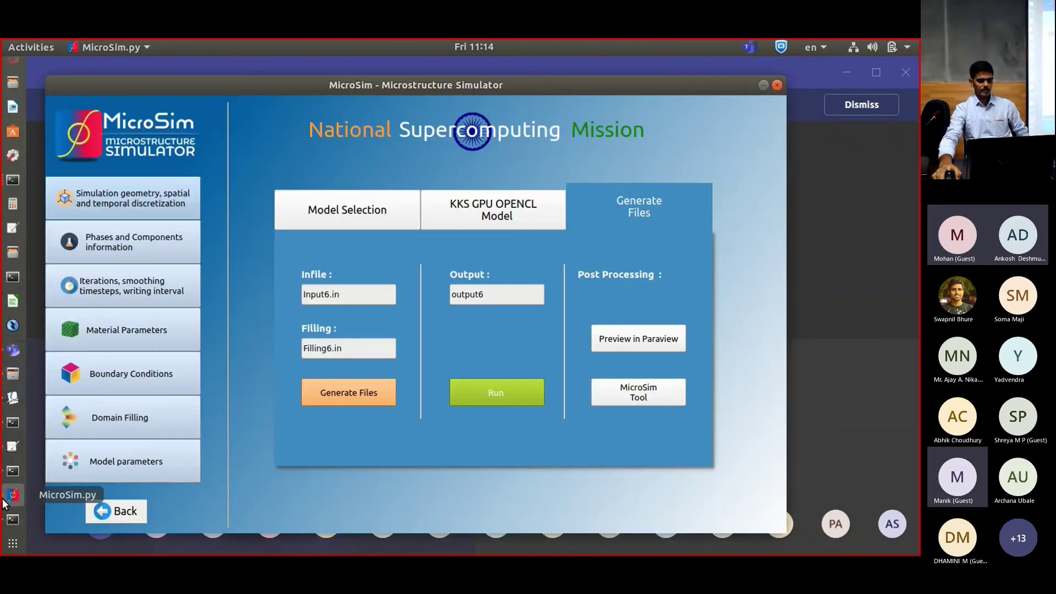
left_click(12, 397)
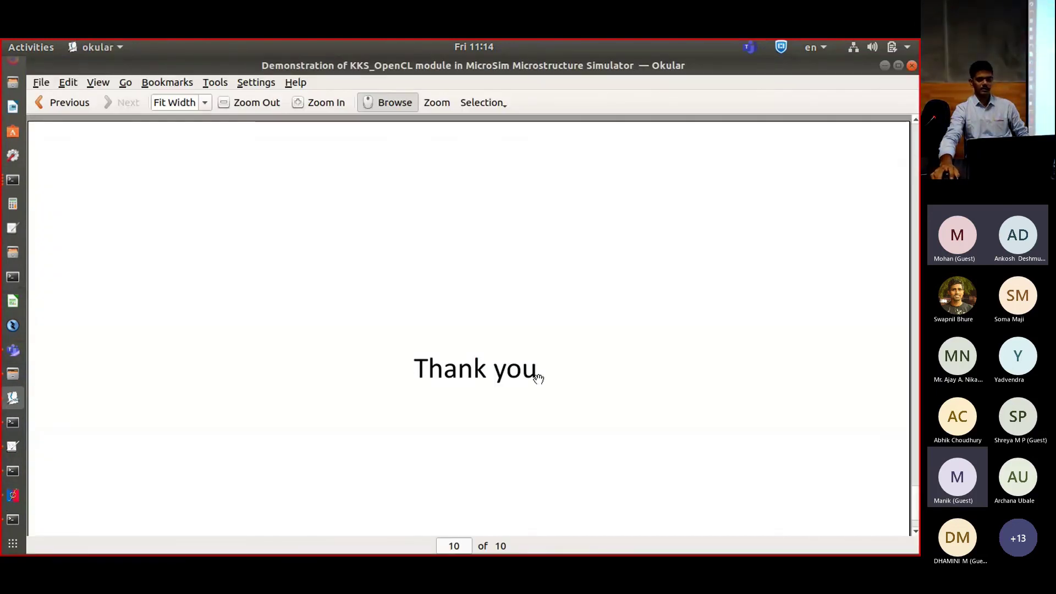
scroll(481, 347, "up", 1)
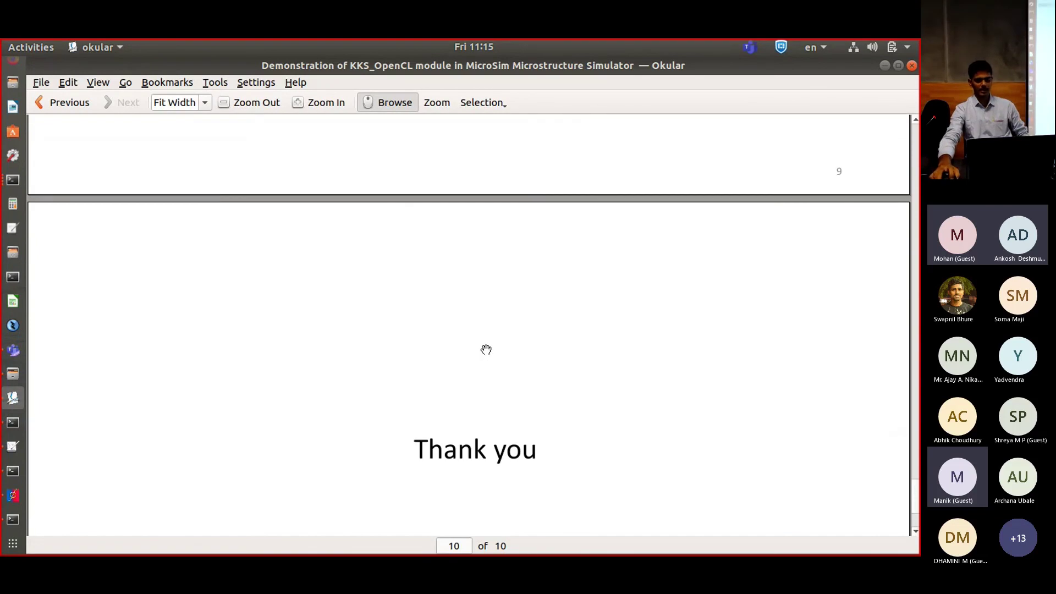
left_click_drag(916, 499, 886, 106)
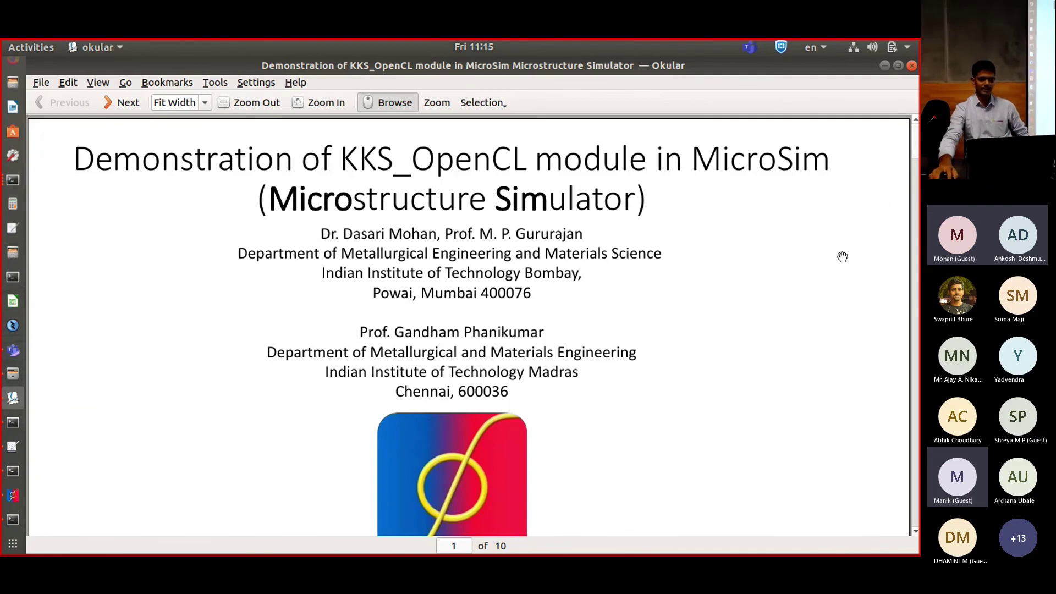
left_click_drag(914, 159, 903, 268)
scroll(879, 432, "down", 12)
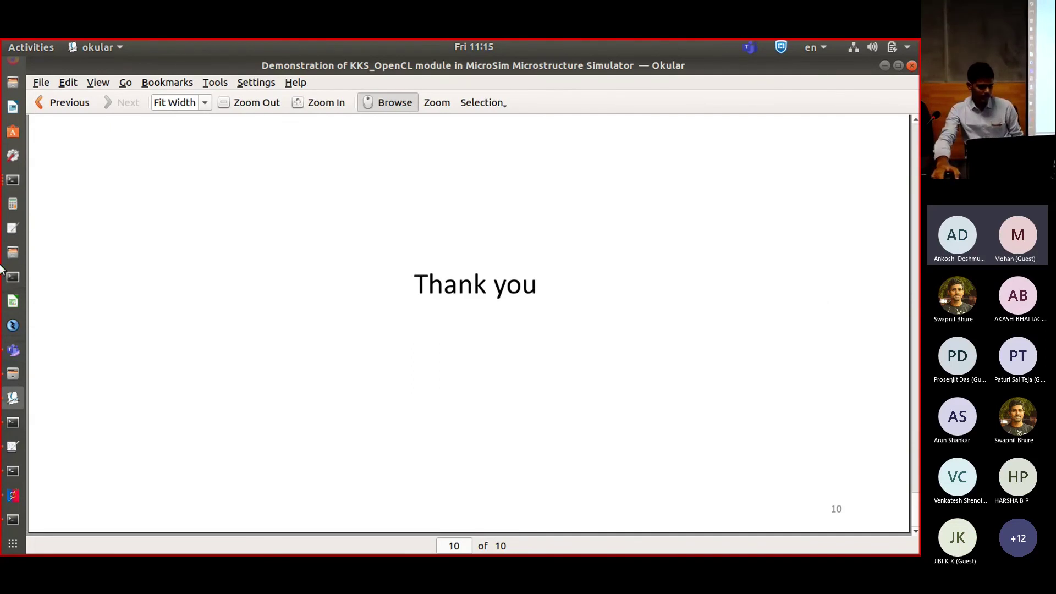
In the Microsoft Teams meeting chat, draft "We will take the questions at the end of the session", dismissing the Hotspot Login window.
left_click(13, 351)
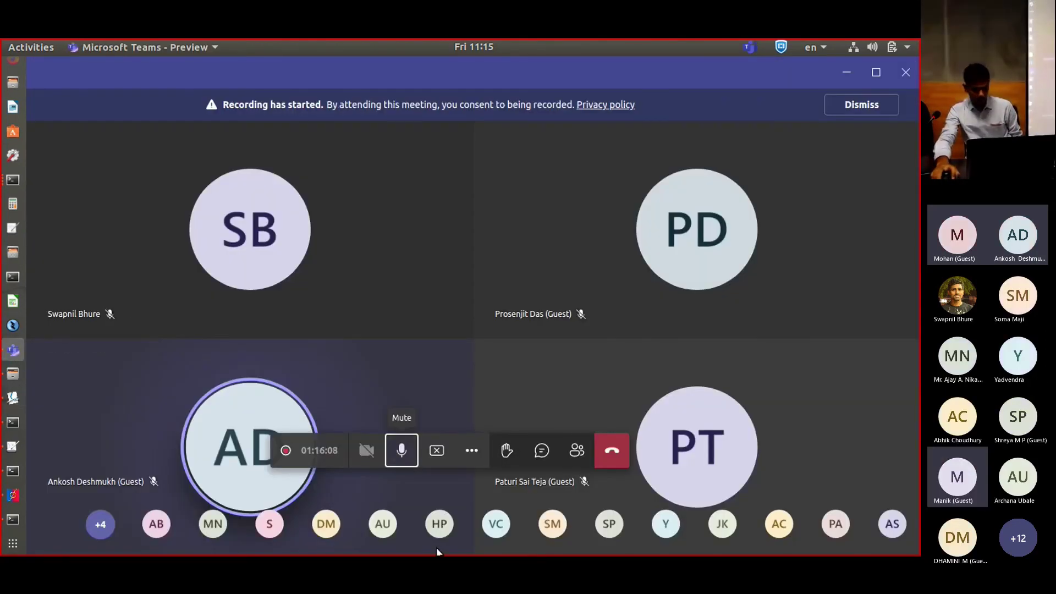
left_click(541, 452)
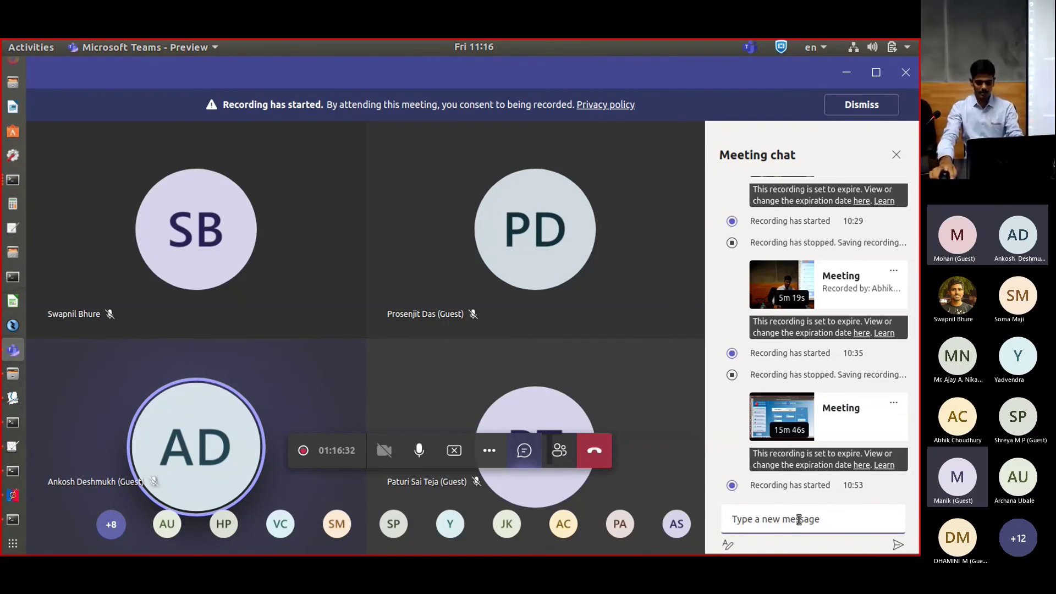
type("We will take")
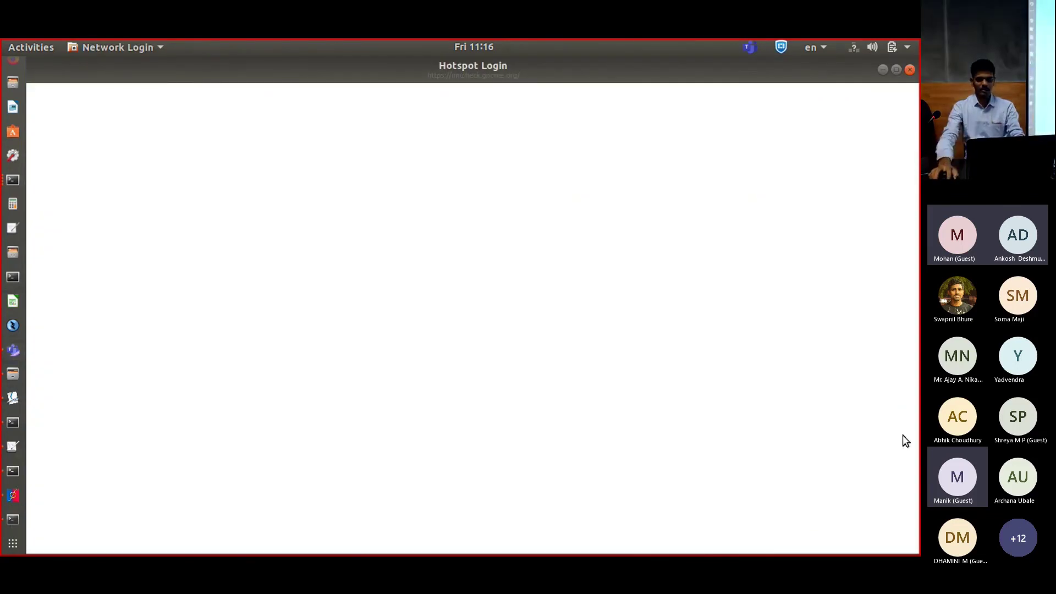
left_click(908, 70)
type("take t")
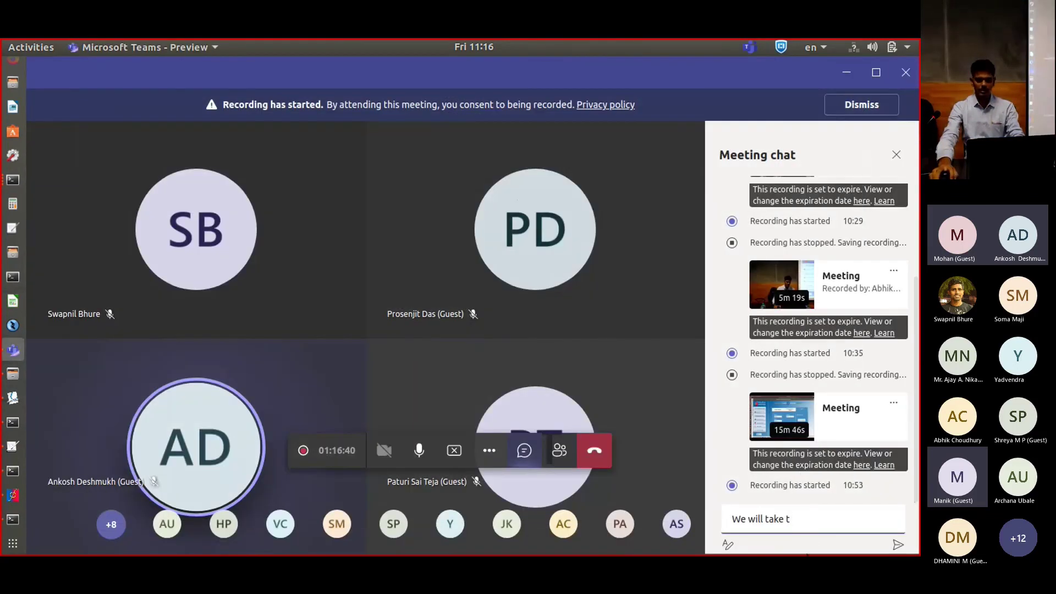
type("he")
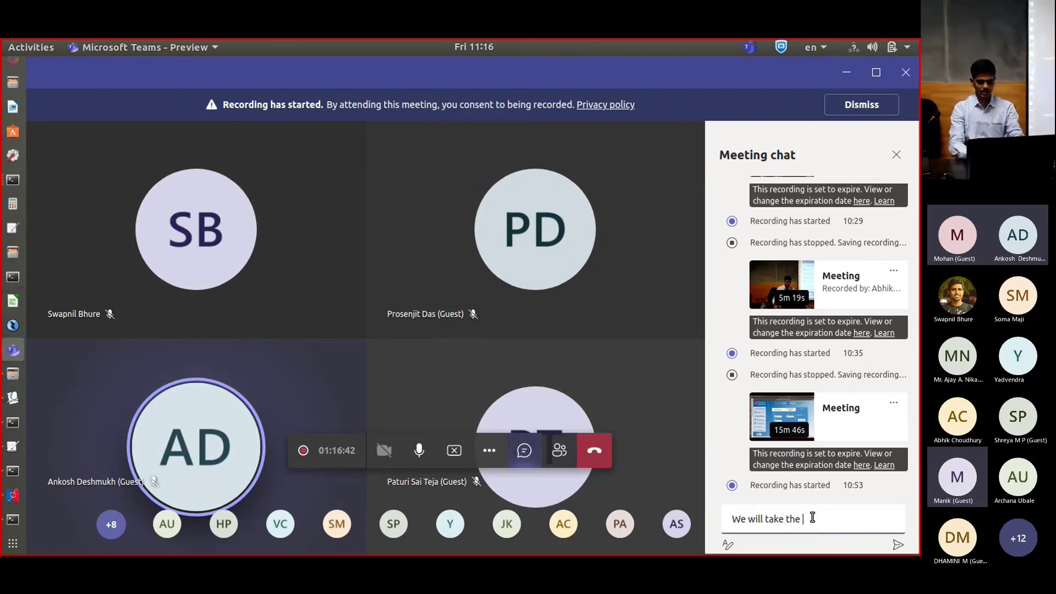
type(" questions")
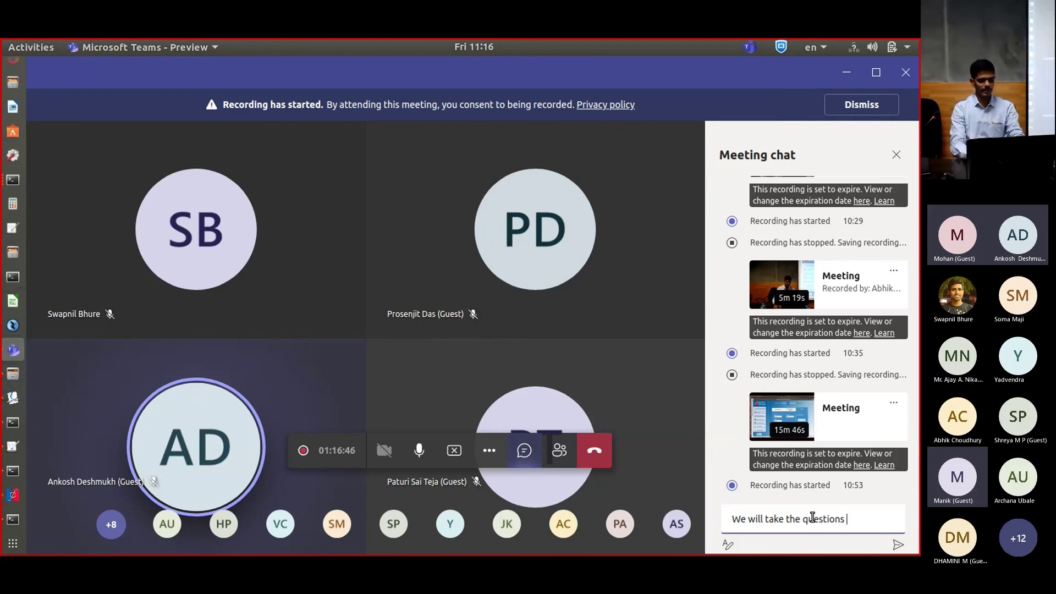
type(" at the end of the session")
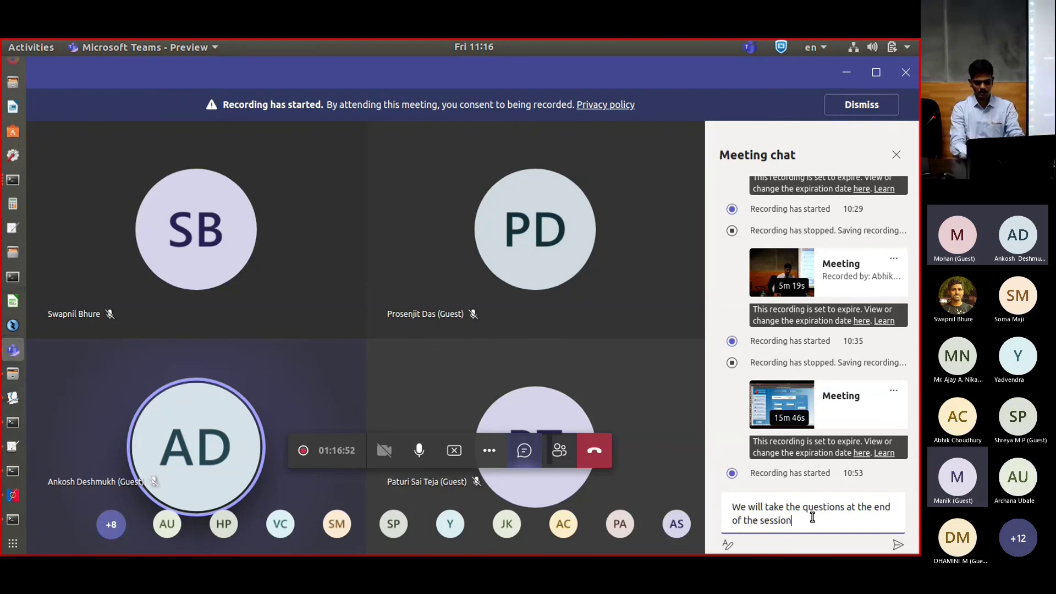
Replace the word "session" with "workshop" in the drafted chat message and send it.
key("BackSpace")
key("BackSpace")
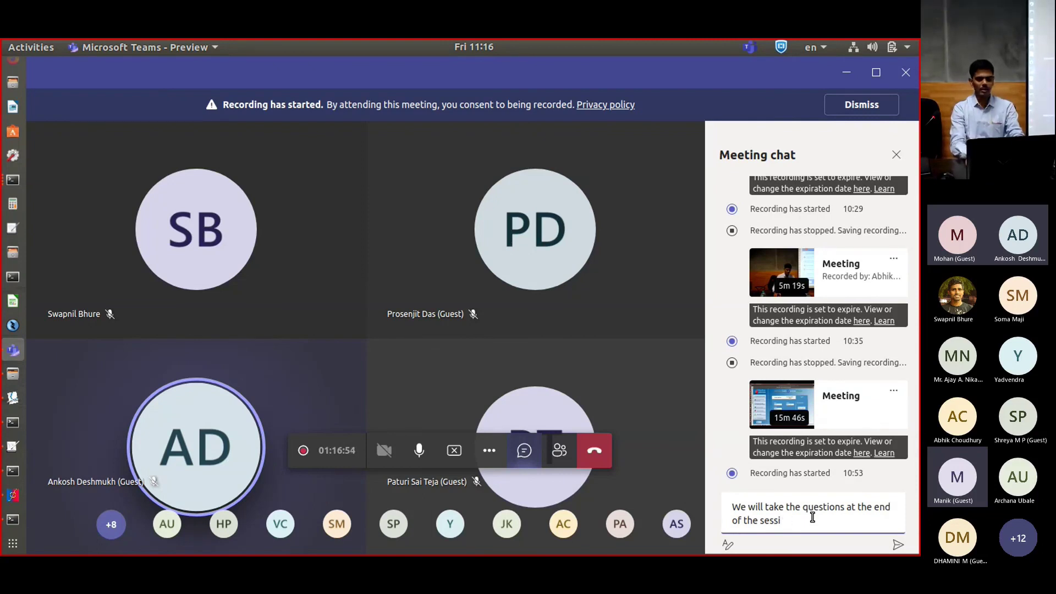
key("BackSpace")
key("BackSpace")
key("BackSpace")
key("BackSpace")
type("works")
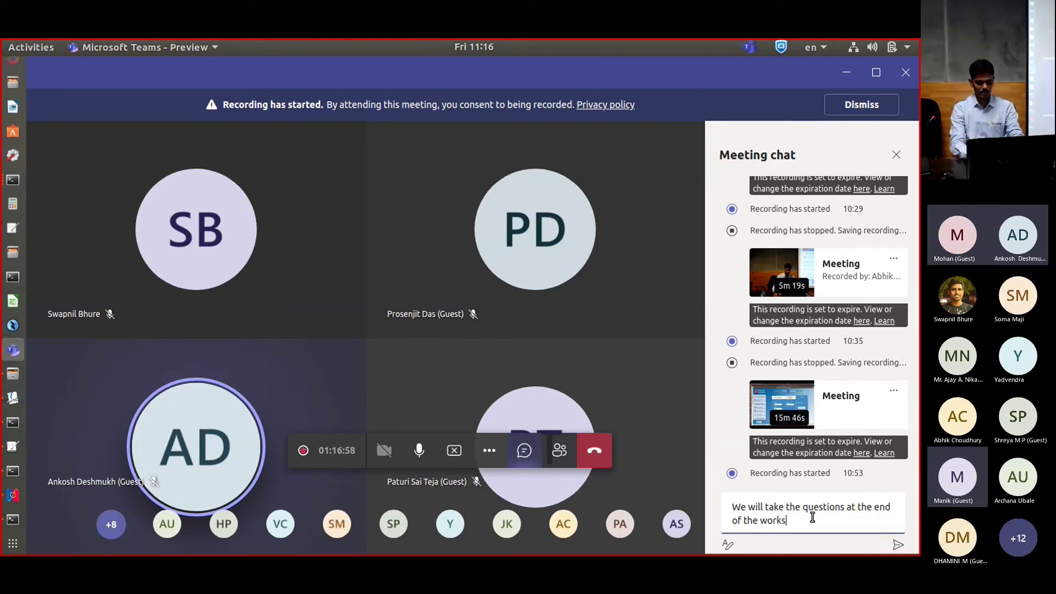
type("hop")
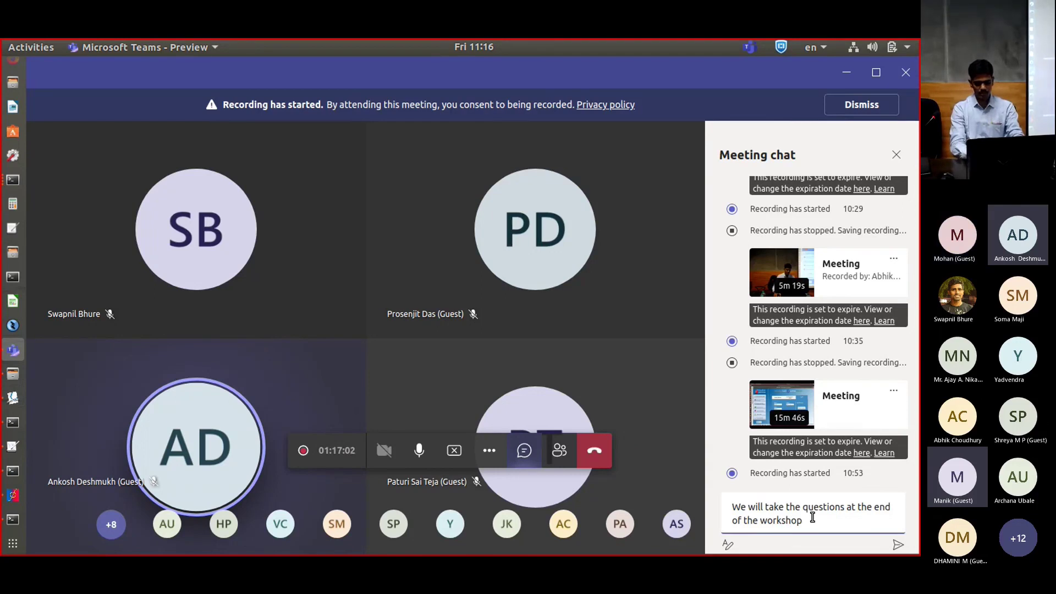
key("Return")
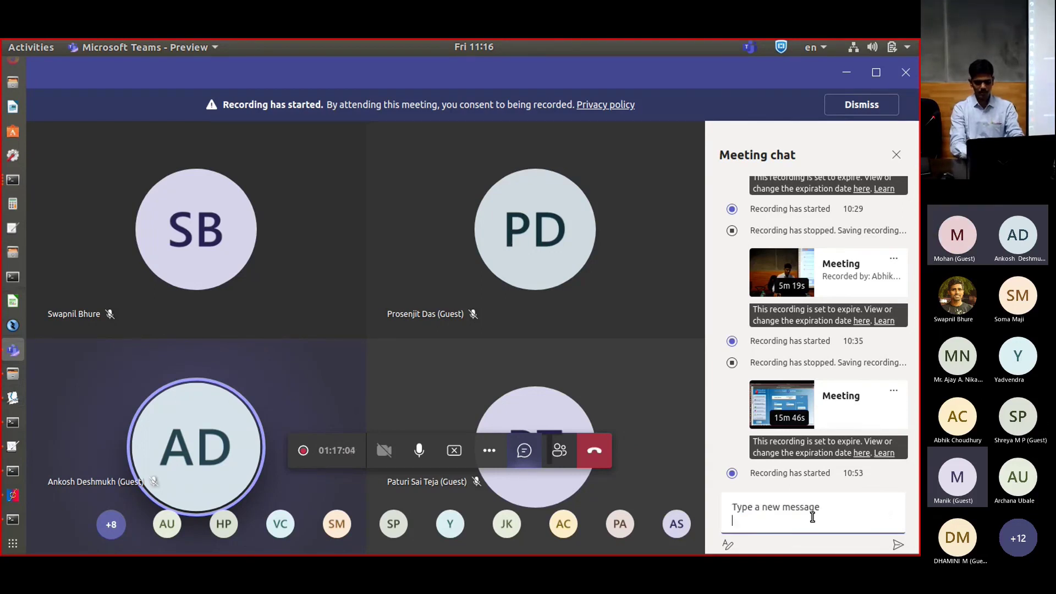